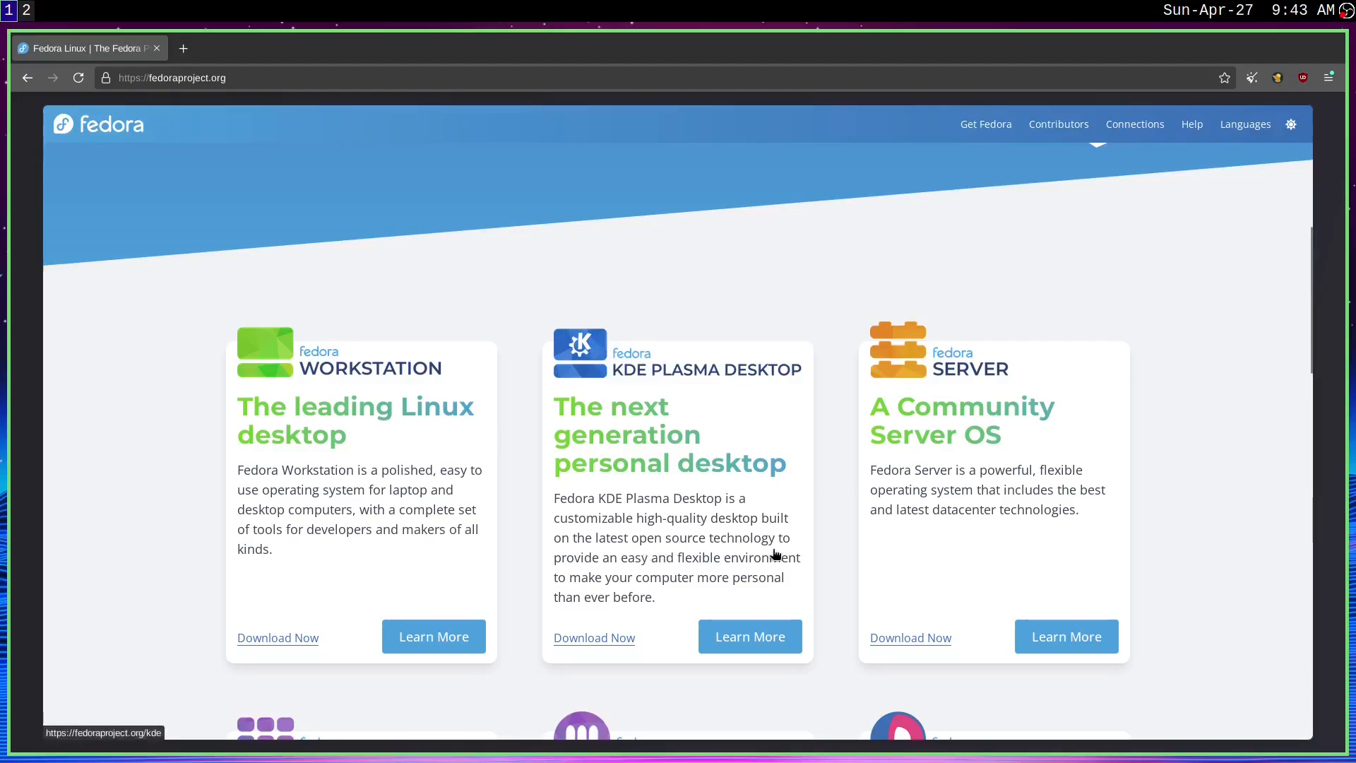
Step: Look over the Fedora editions and additional download options on the Fedora Project homepage
scroll(706, 495, up, 5)
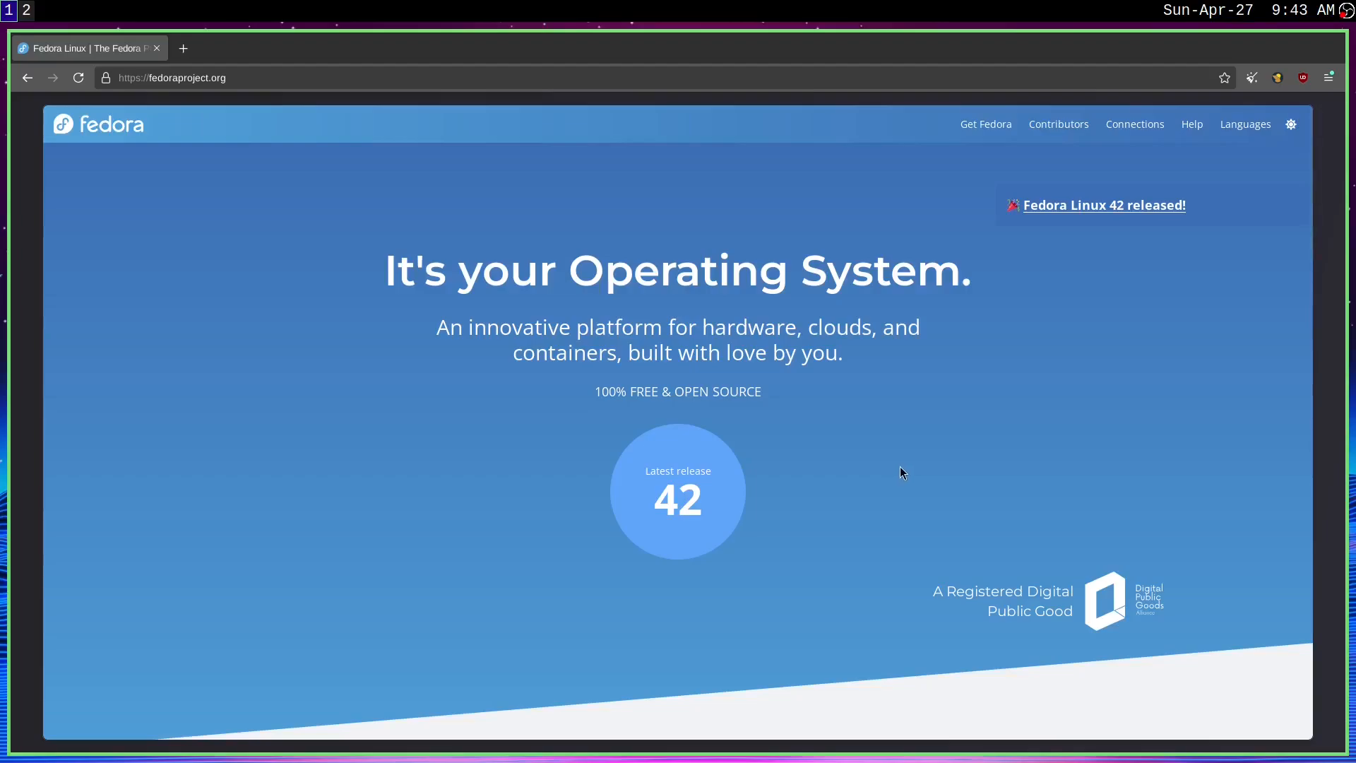
scroll(901, 465, down, 5)
scroll(758, 494, down, 4)
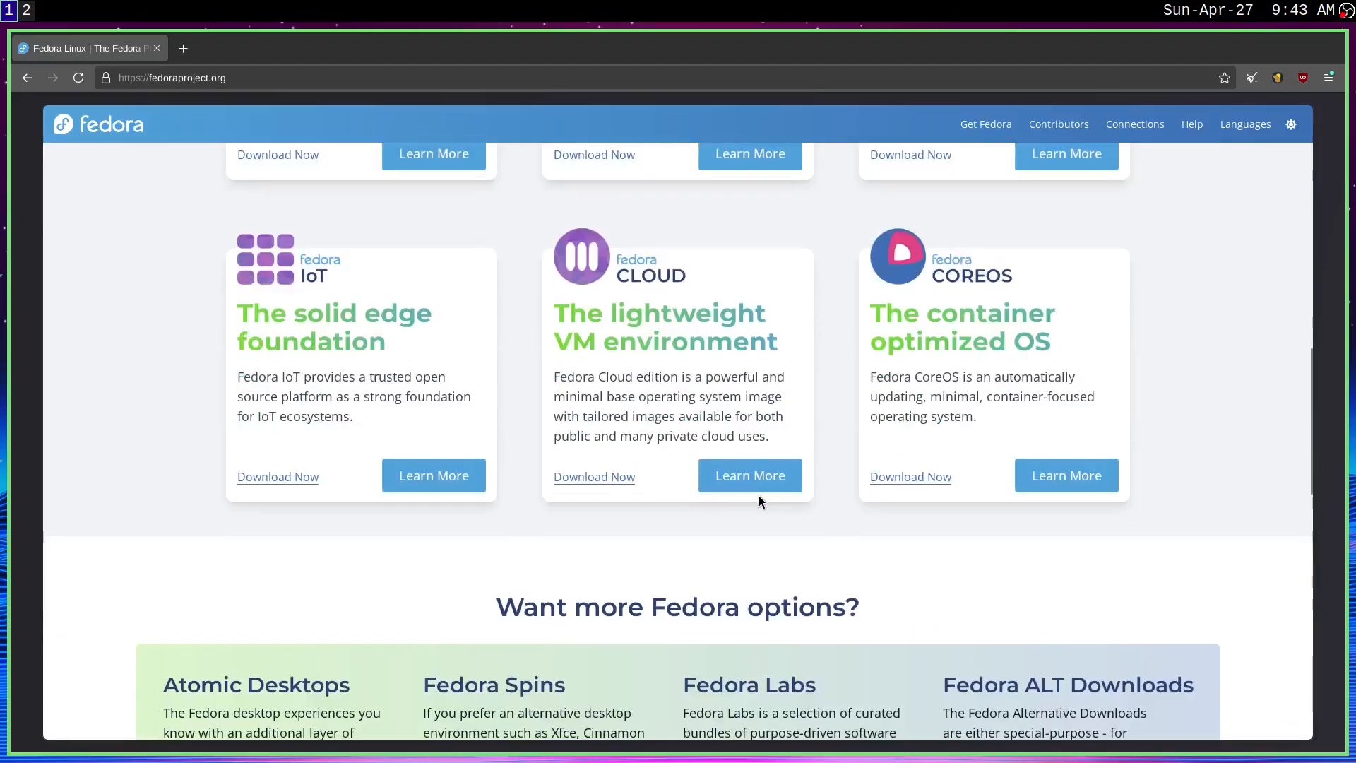
scroll(759, 494, up, 7)
scroll(762, 510, up, 4)
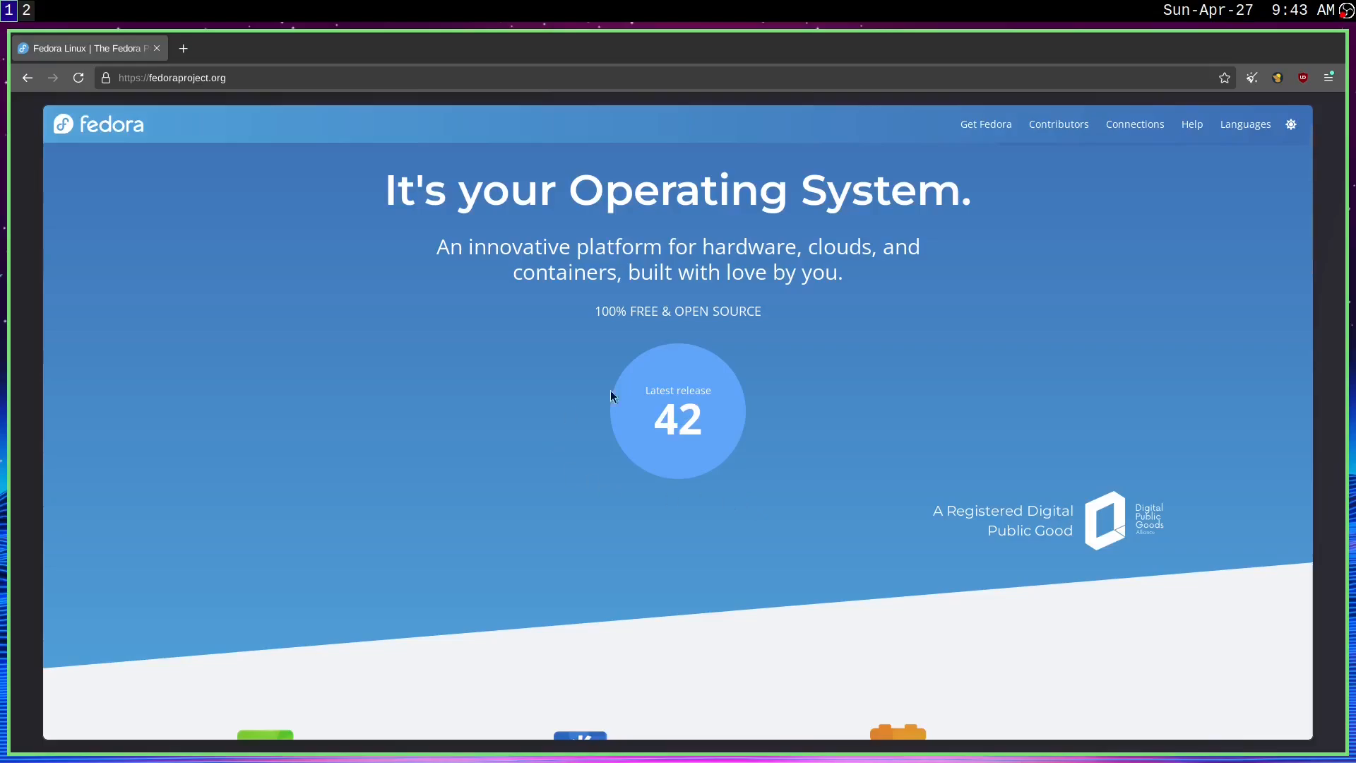
scroll(578, 454, up, 2)
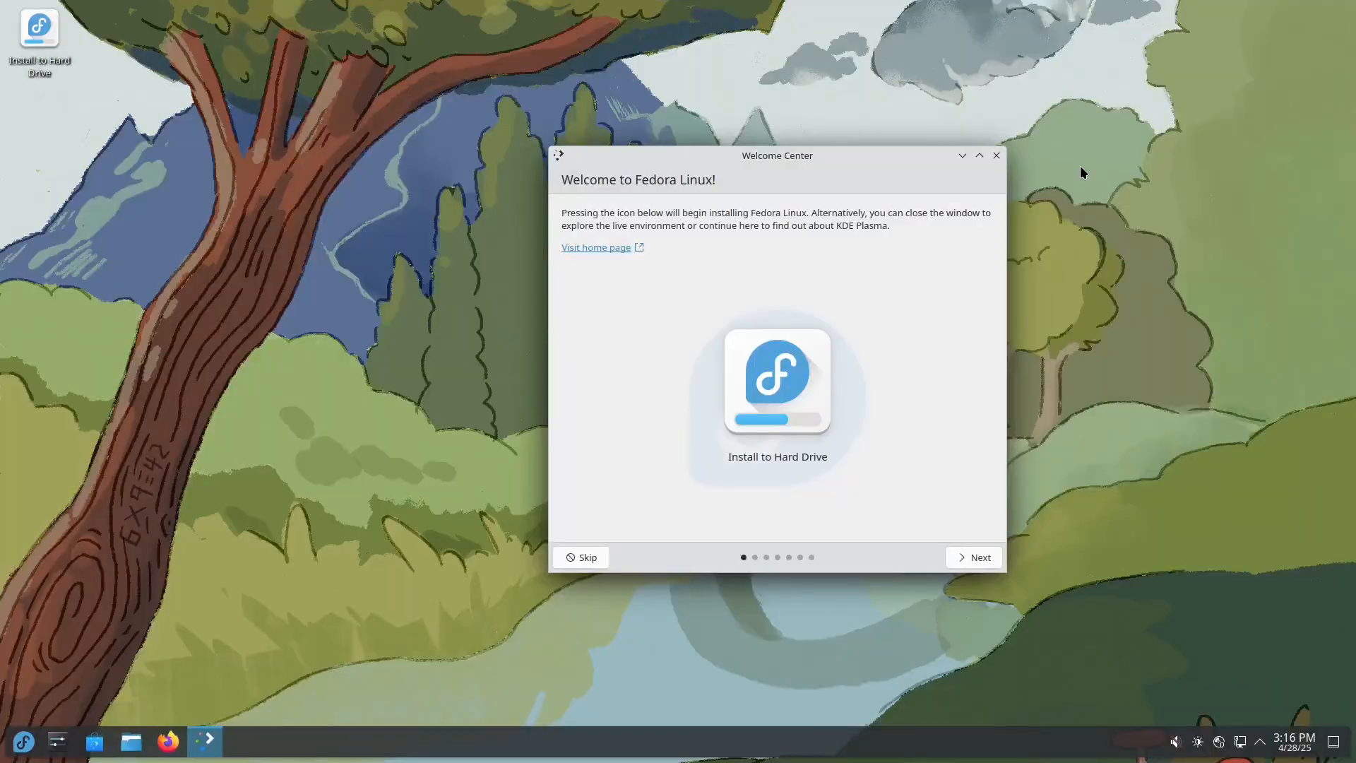
Step: Go through the live system's Welcome Center pages past Enable Third Party Repositories and close the window
drag(621, 174, 348, 172)
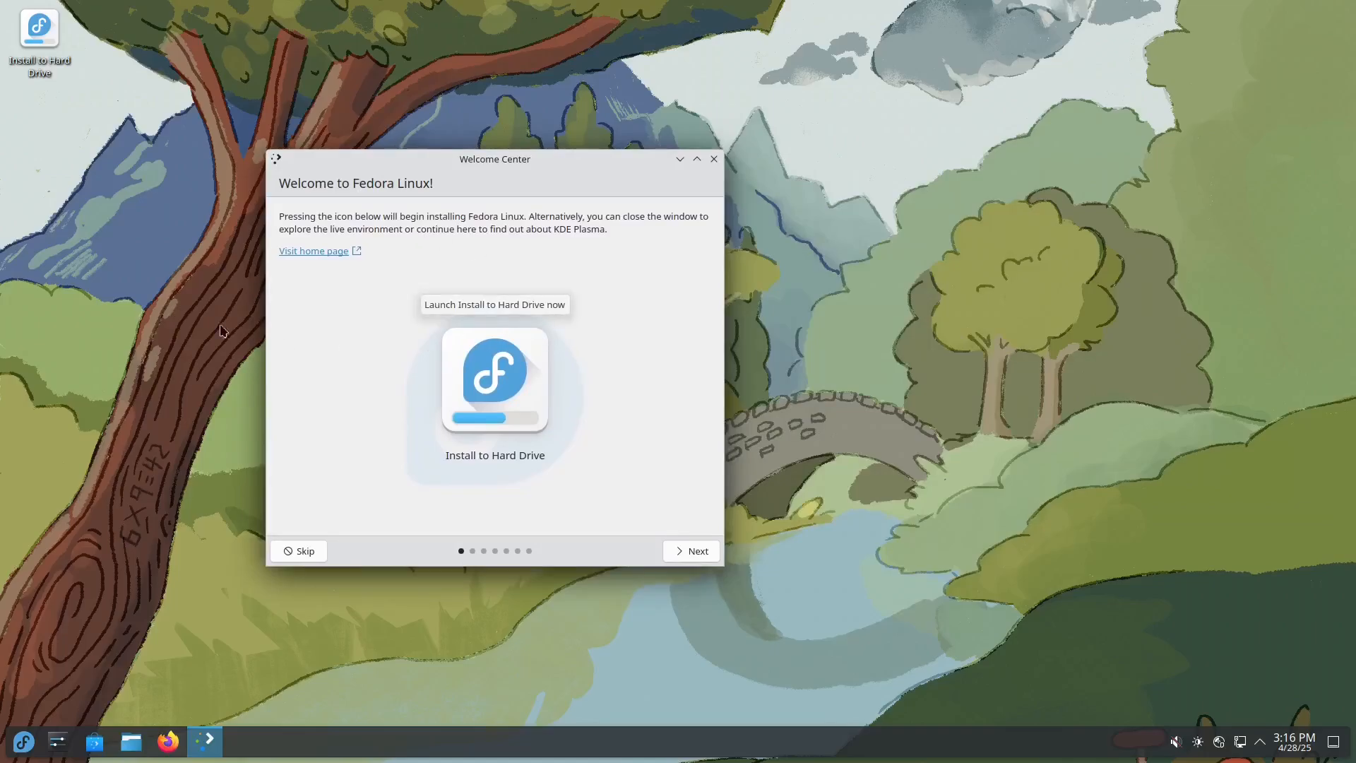
click(690, 545)
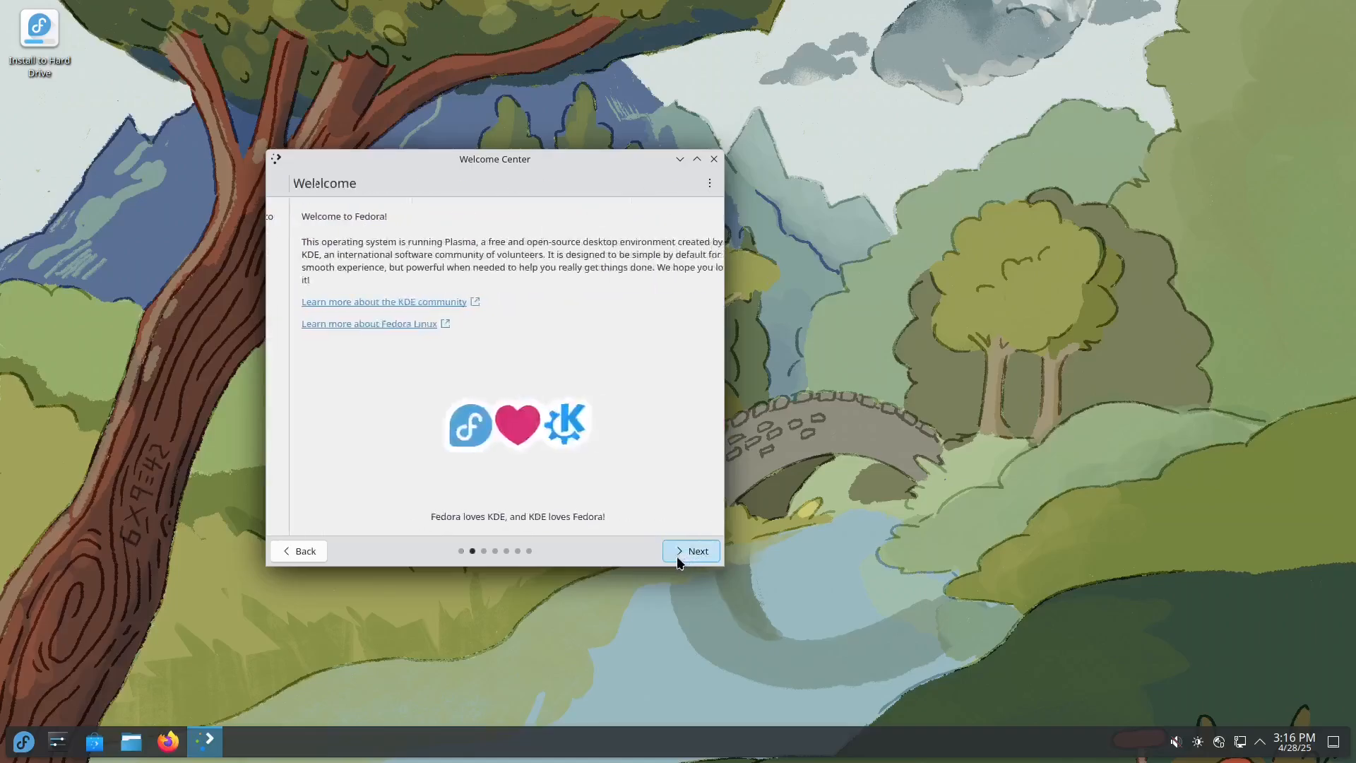
click(680, 552)
click(685, 556)
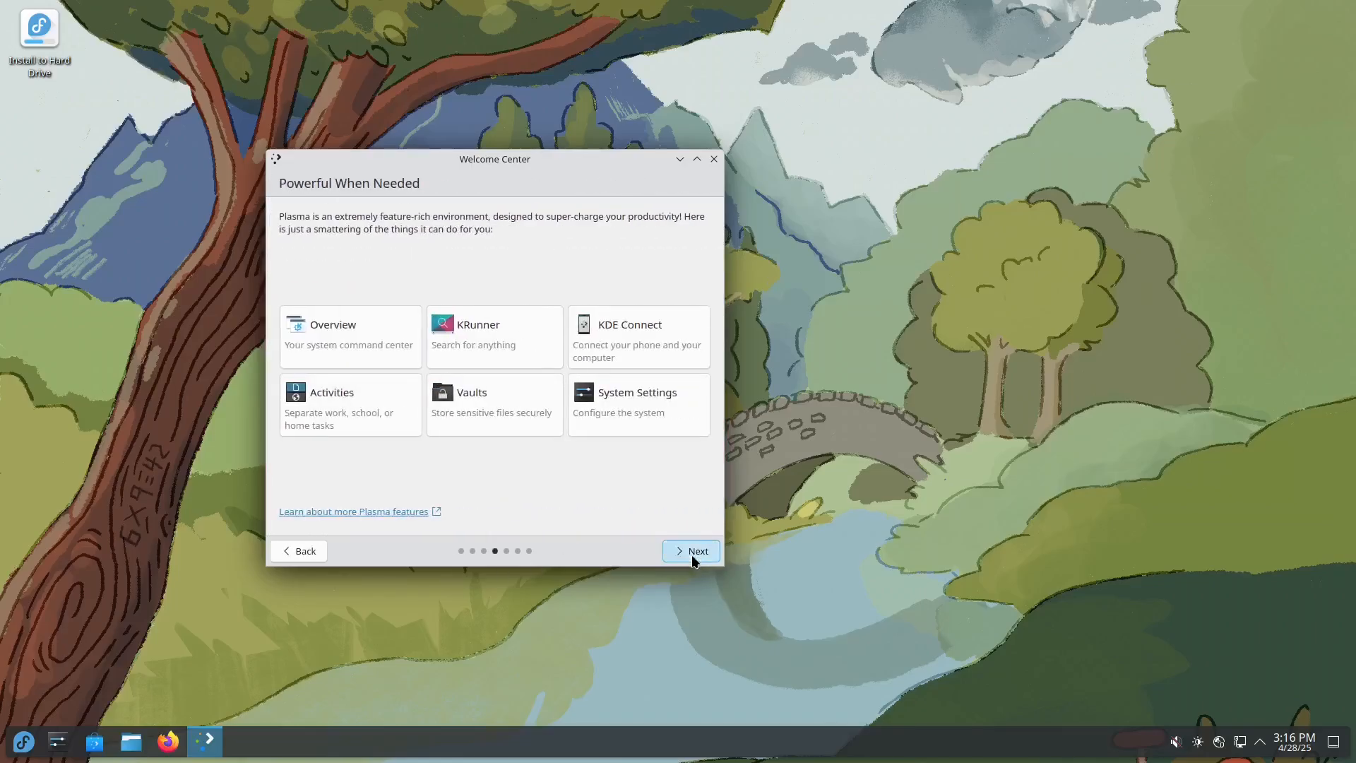
click(692, 555)
click(694, 558)
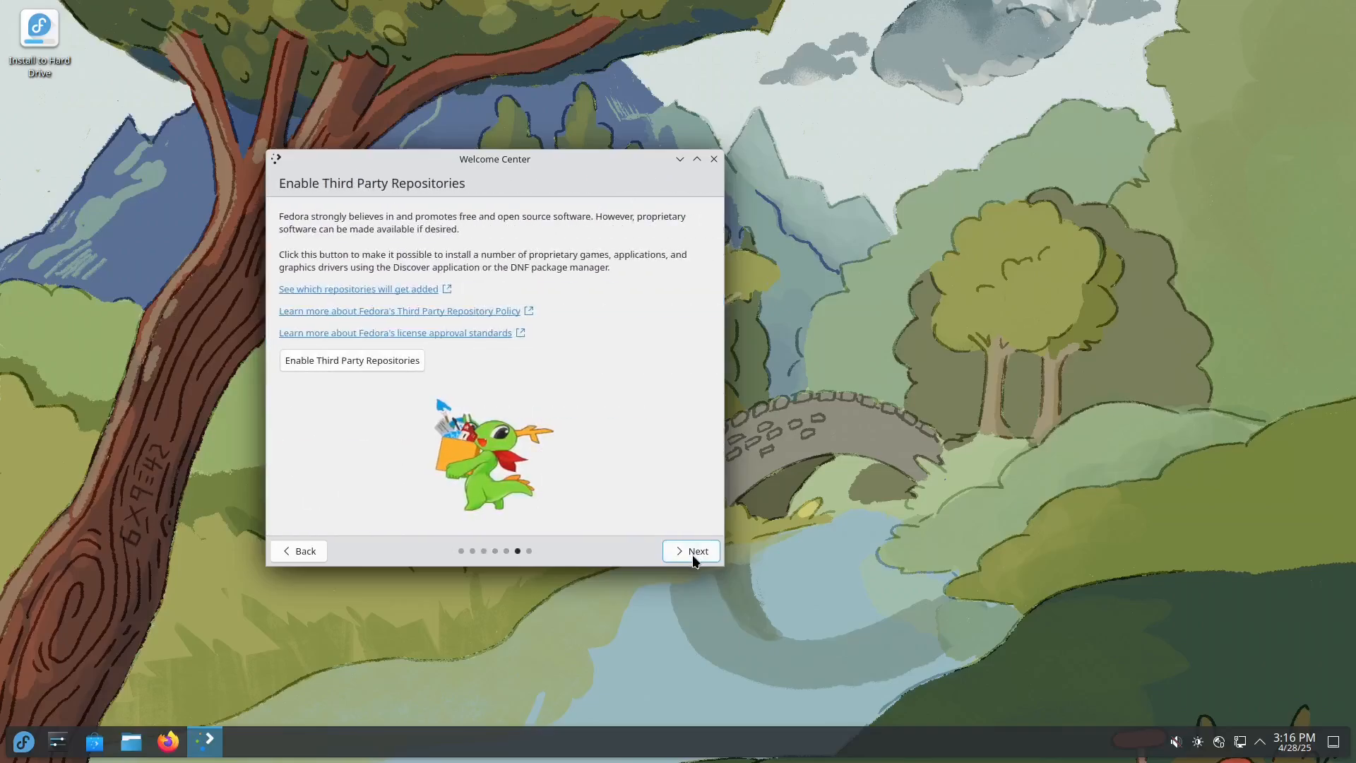
click(694, 557)
click(713, 160)
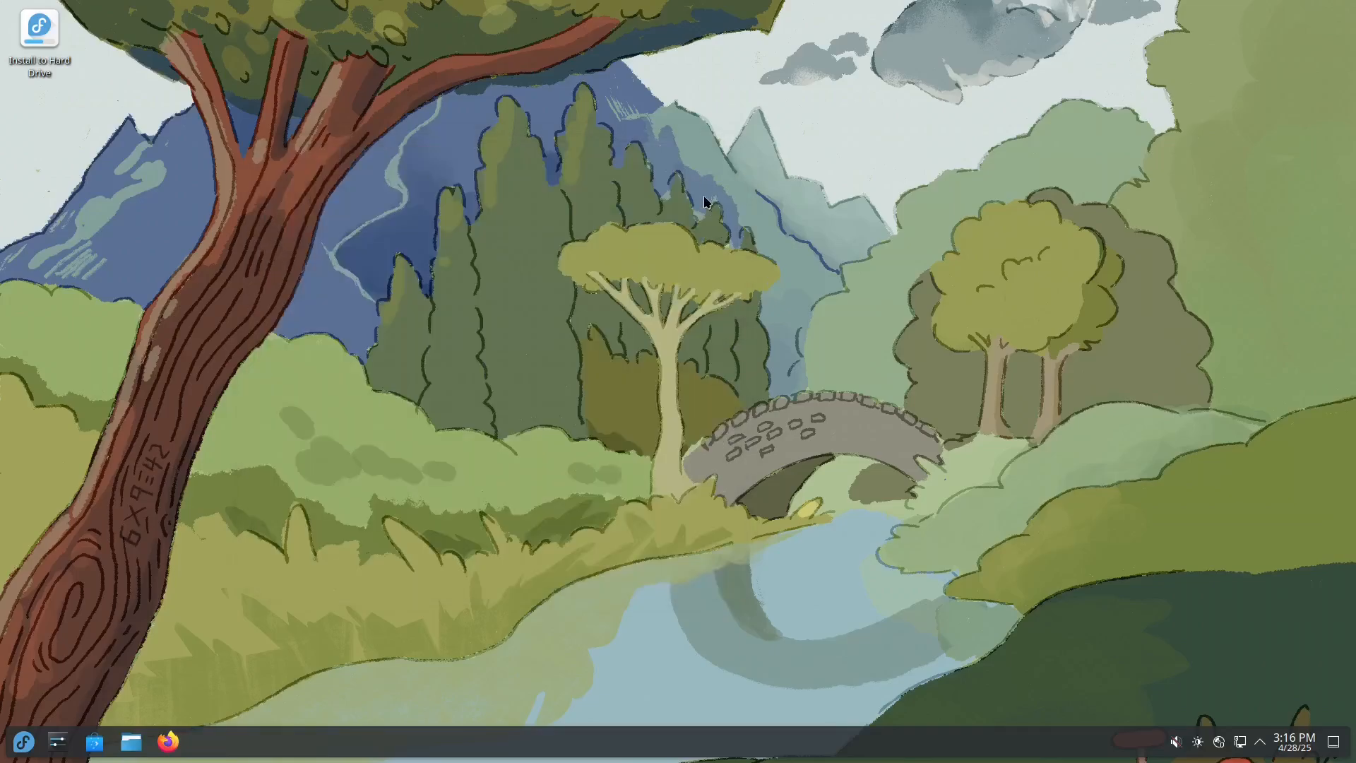
Step: Launch the Fedora hard drive installer and accept English (United States) as the installation language
double_click(56, 64)
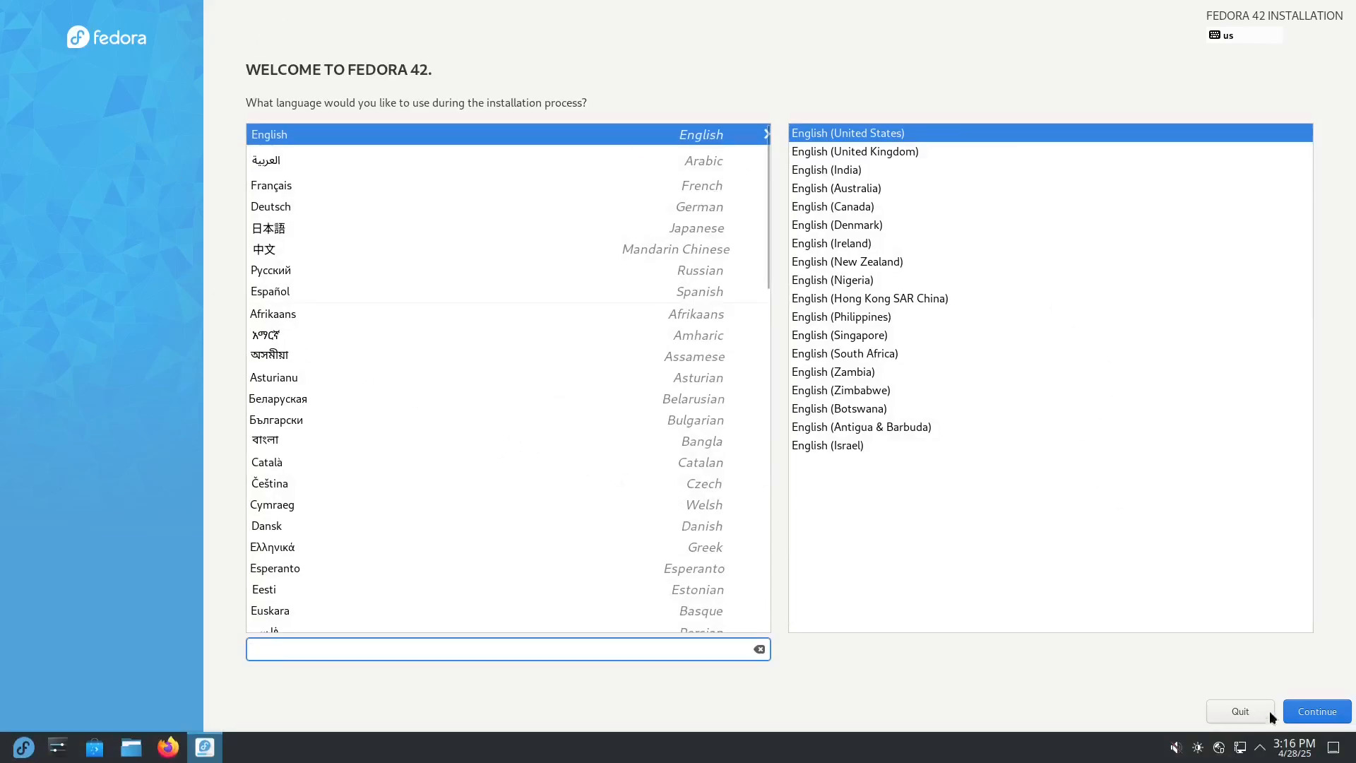
click(1310, 713)
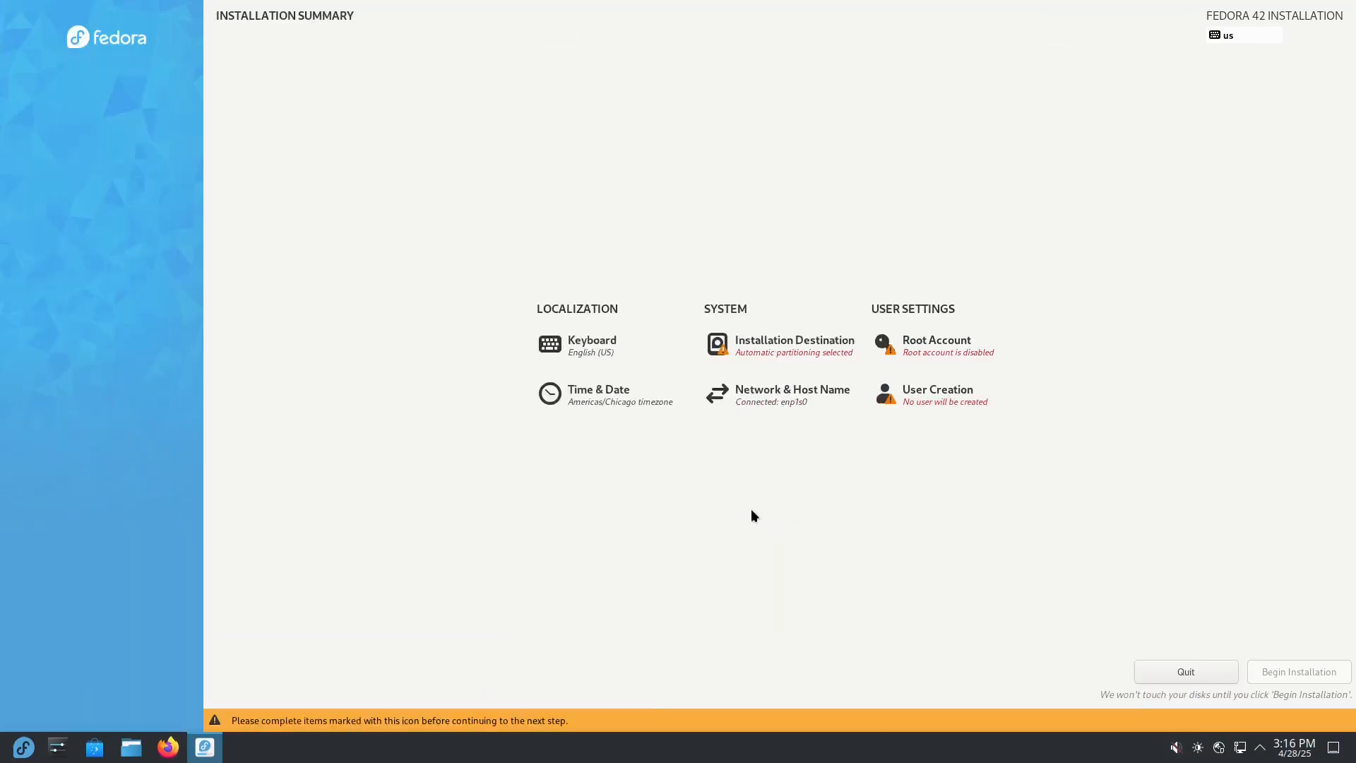
Step: Set the 50 GiB Virtio Block Device as the installation destination with Automatic storage configuration
click(762, 353)
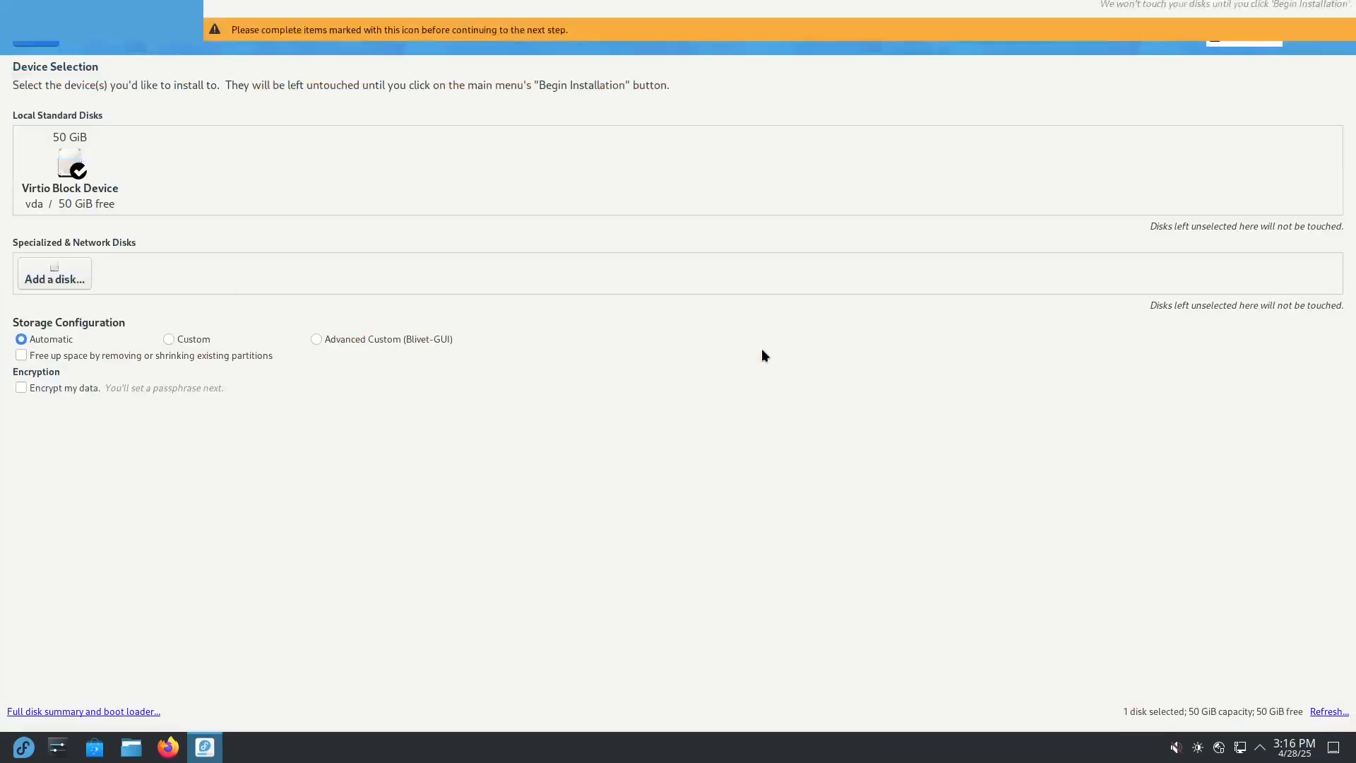
click(73, 188)
click(73, 188)
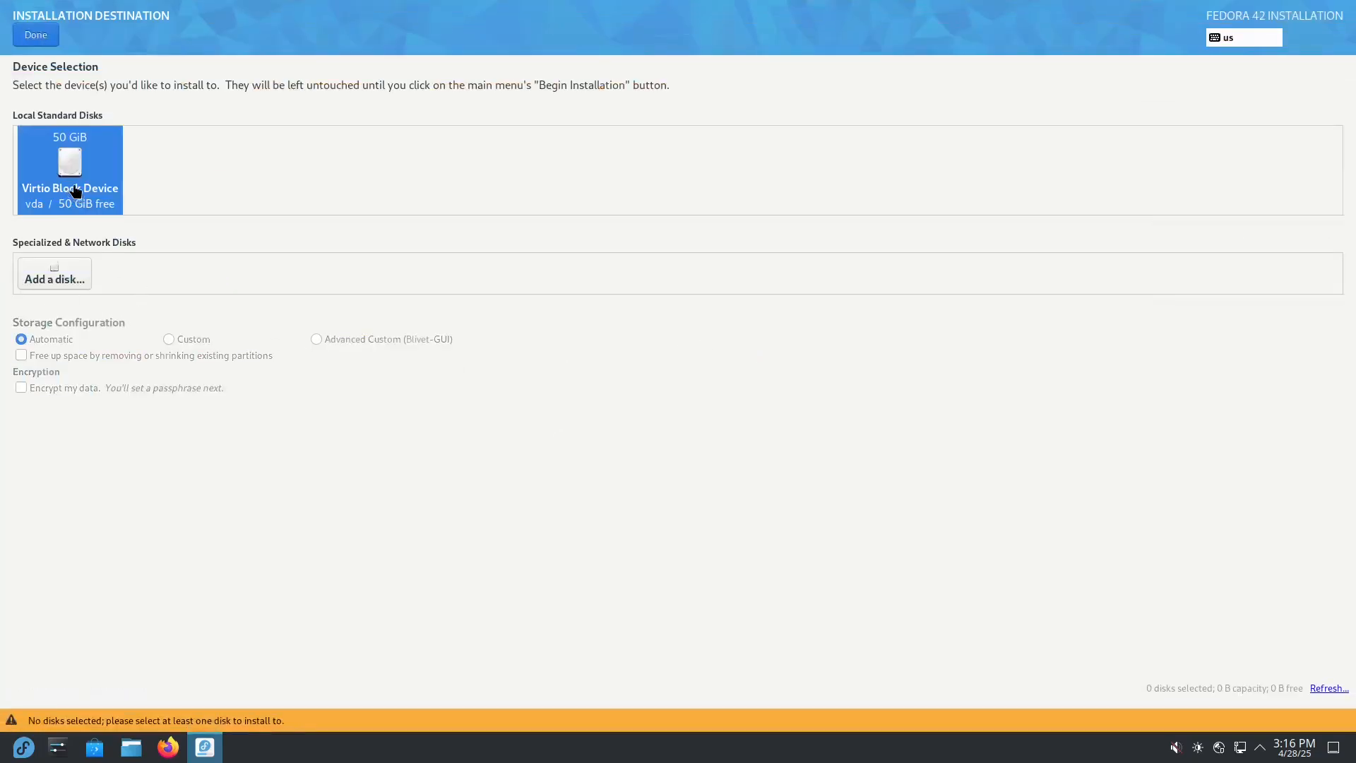
click(83, 189)
click(80, 189)
click(68, 189)
click(68, 200)
click(36, 35)
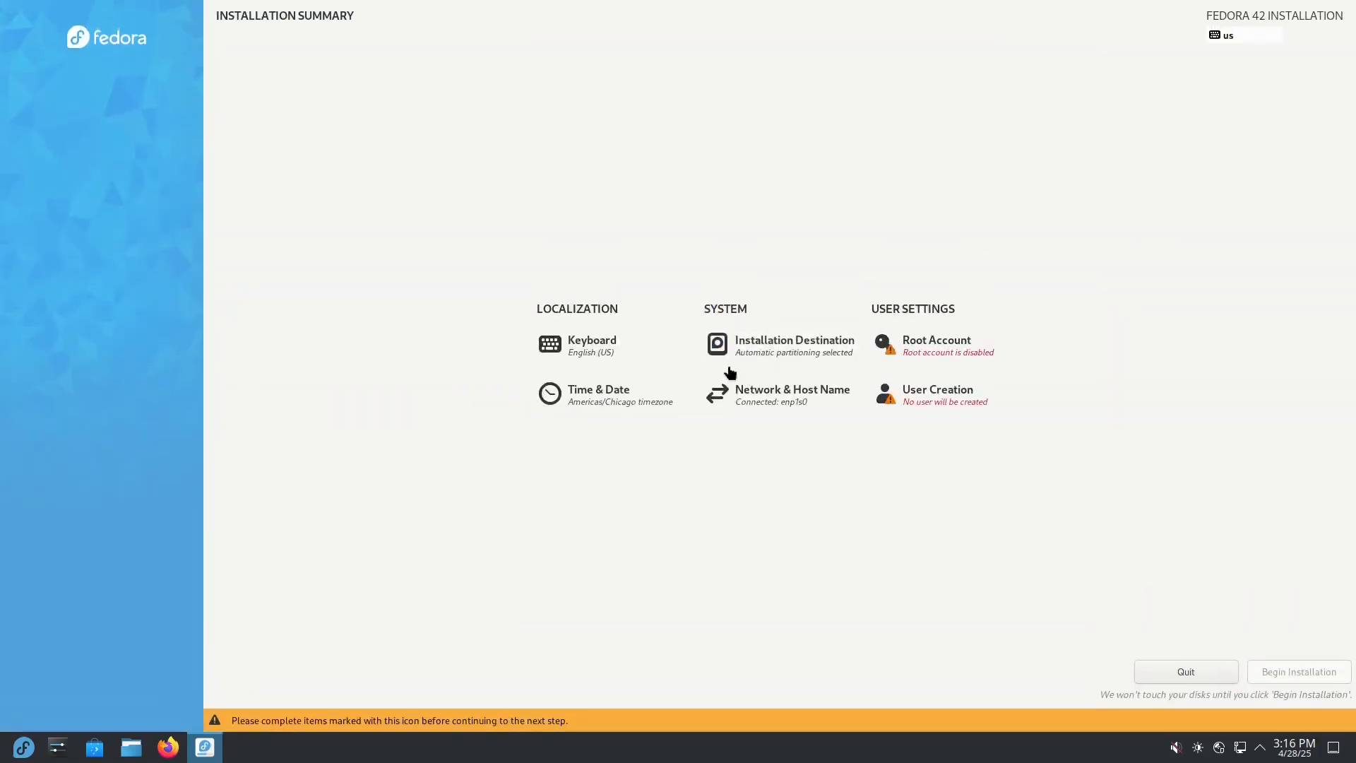
Step: Recheck the Virtio Block Device as the installation disk, try Advanced Custom storage configuration, and return it to Automatic
click(766, 342)
click(75, 174)
click(76, 178)
click(76, 182)
click(76, 187)
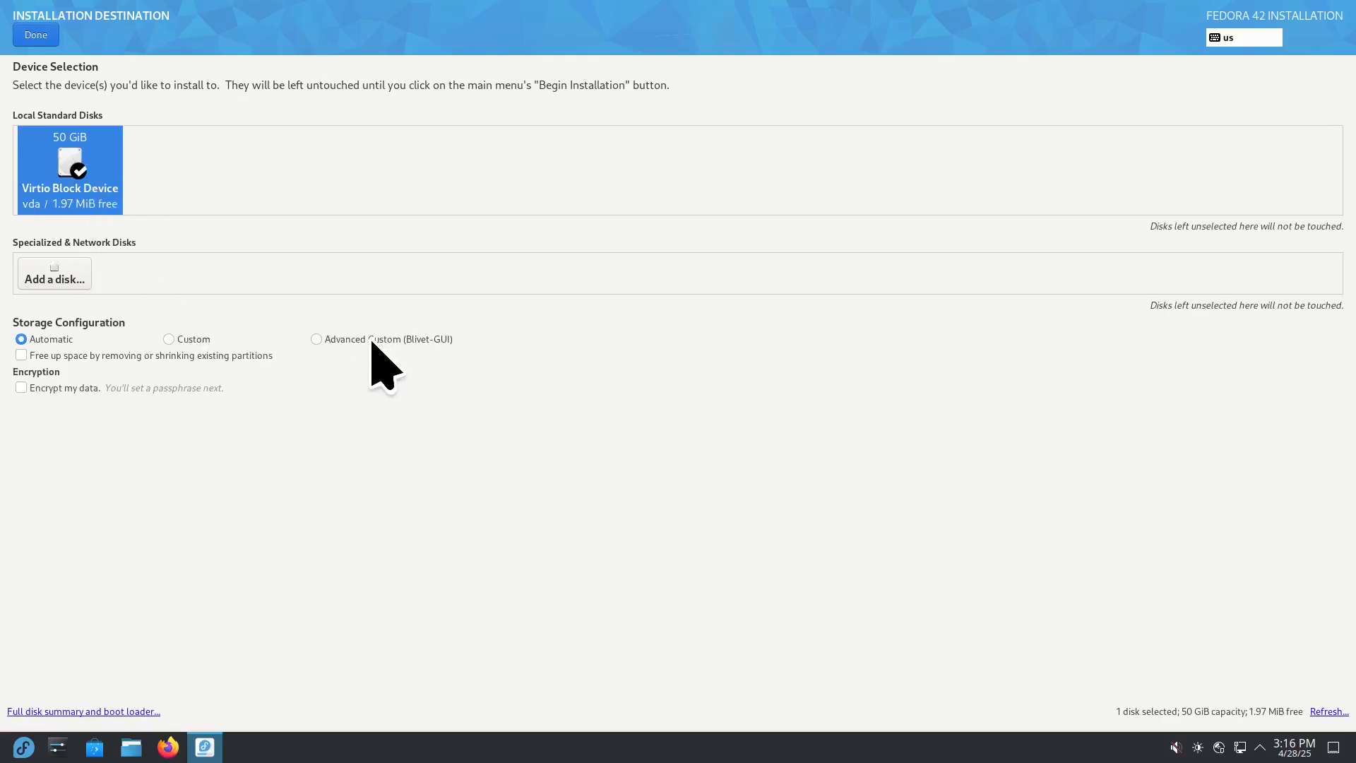
click(325, 340)
click(69, 339)
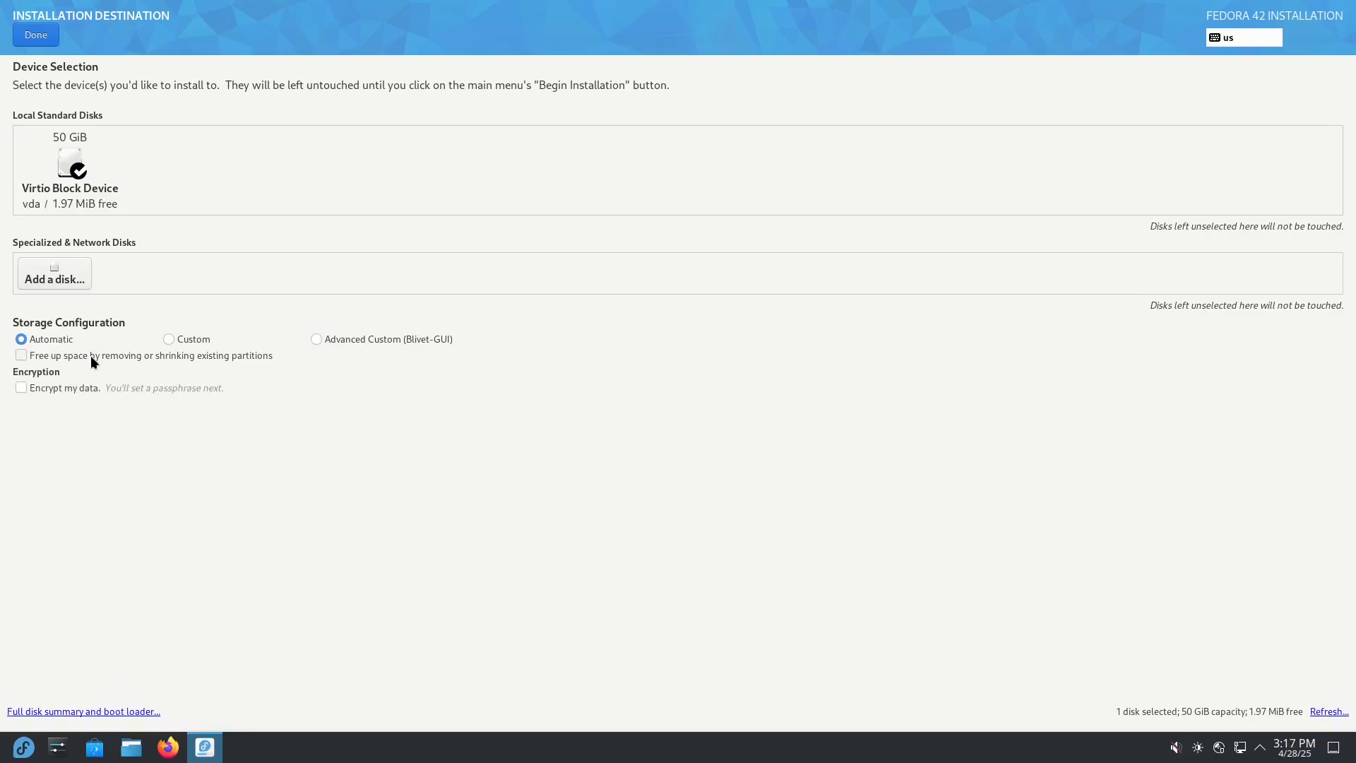
click(36, 36)
Step: Confirm the Disable root account option for the new system
click(939, 346)
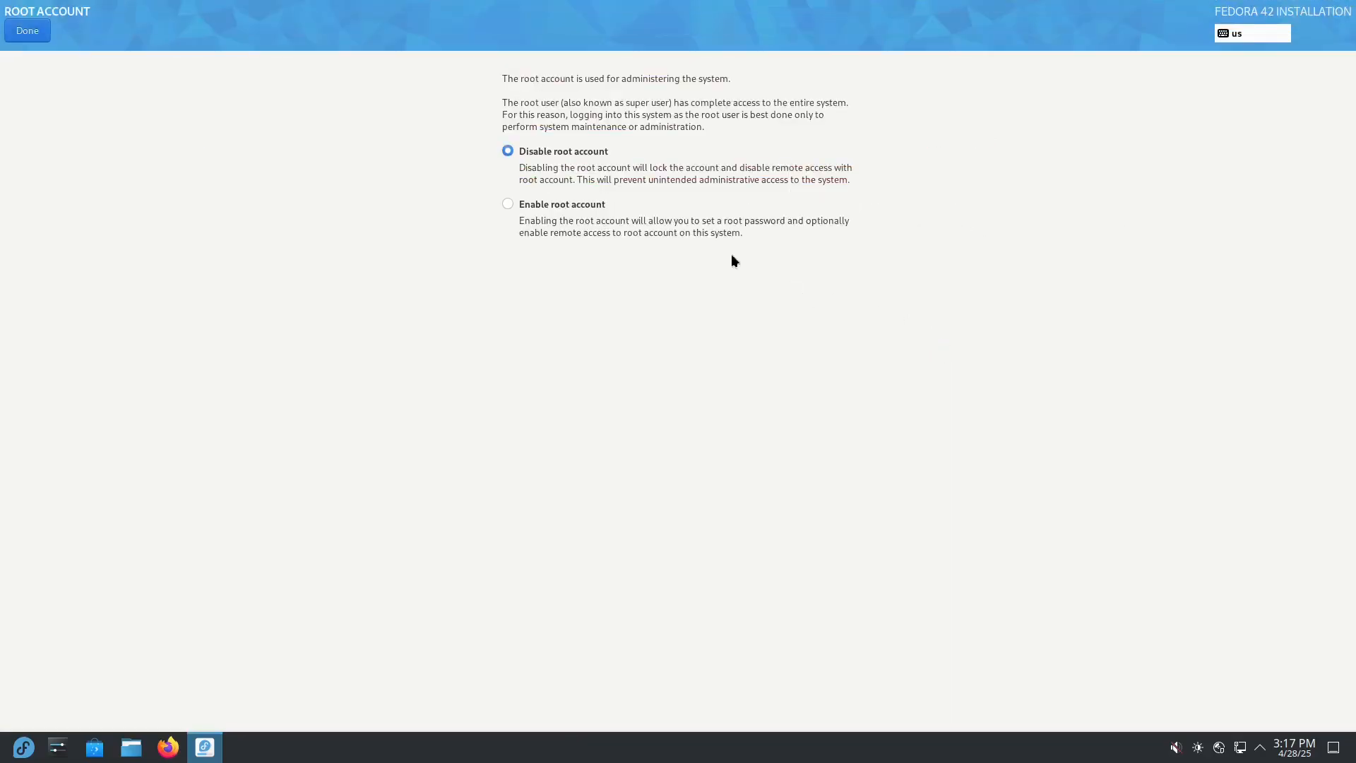
click(31, 37)
Step: Create a password-protected administrator account: enter the user's full name, type and confirm the account password, and accept the short password
click(939, 402)
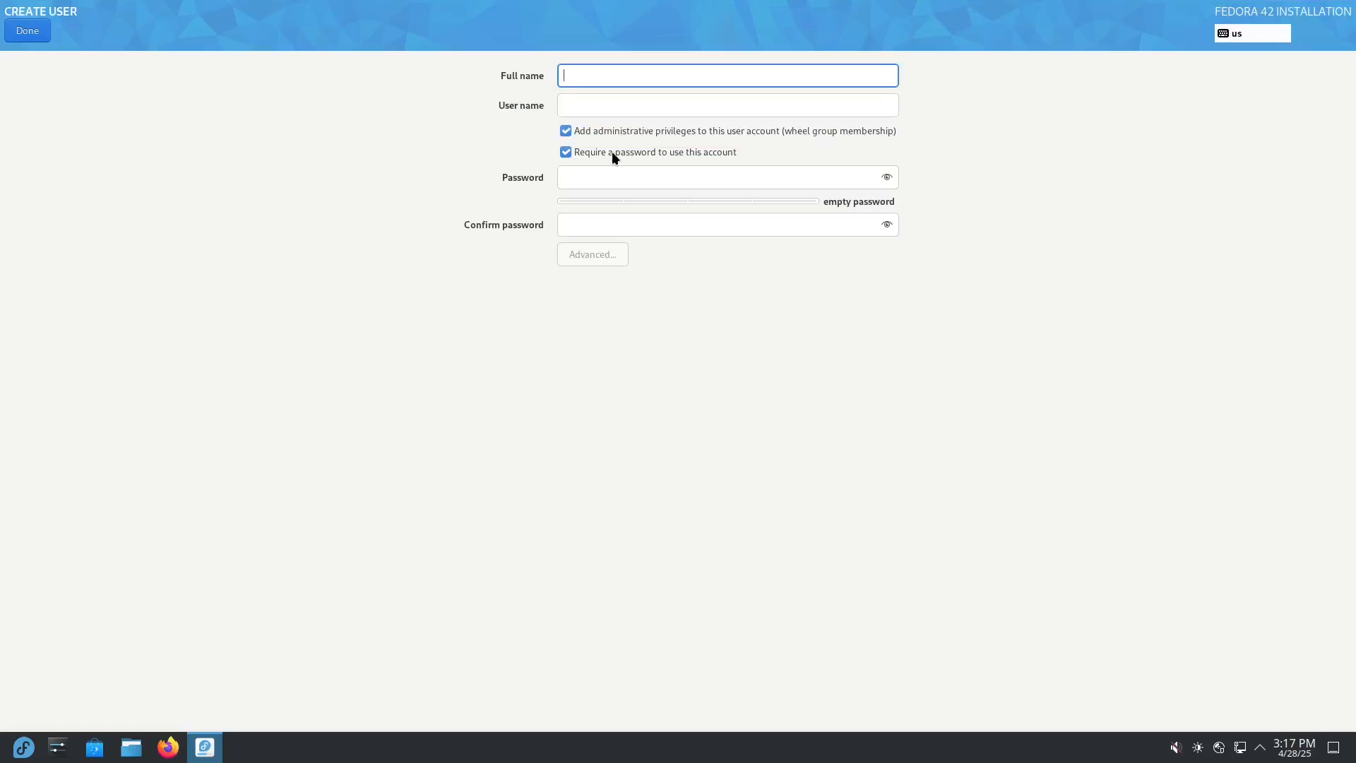
text(Colby)
key(Tab)
key(Tab)
key(Tab)
key(Tab)
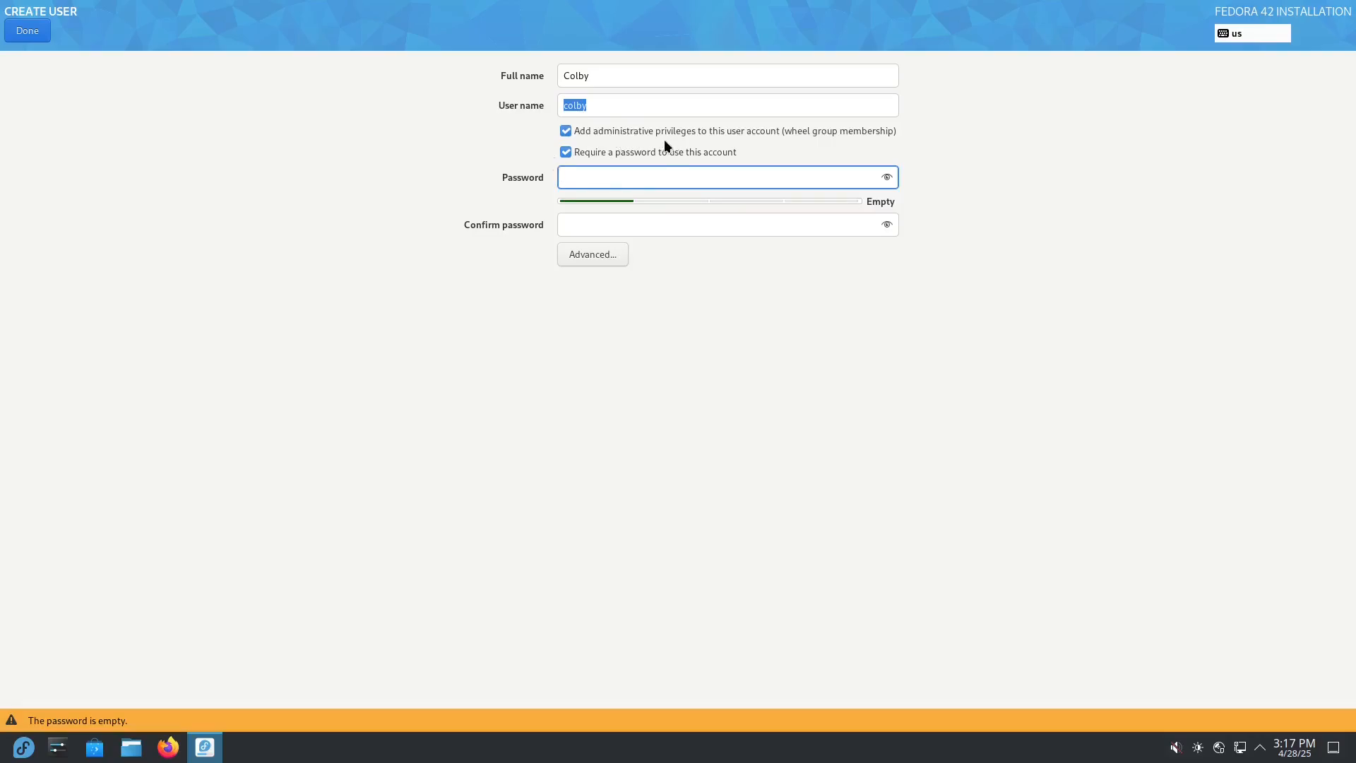
text(123)
key(Tab)
text(123)
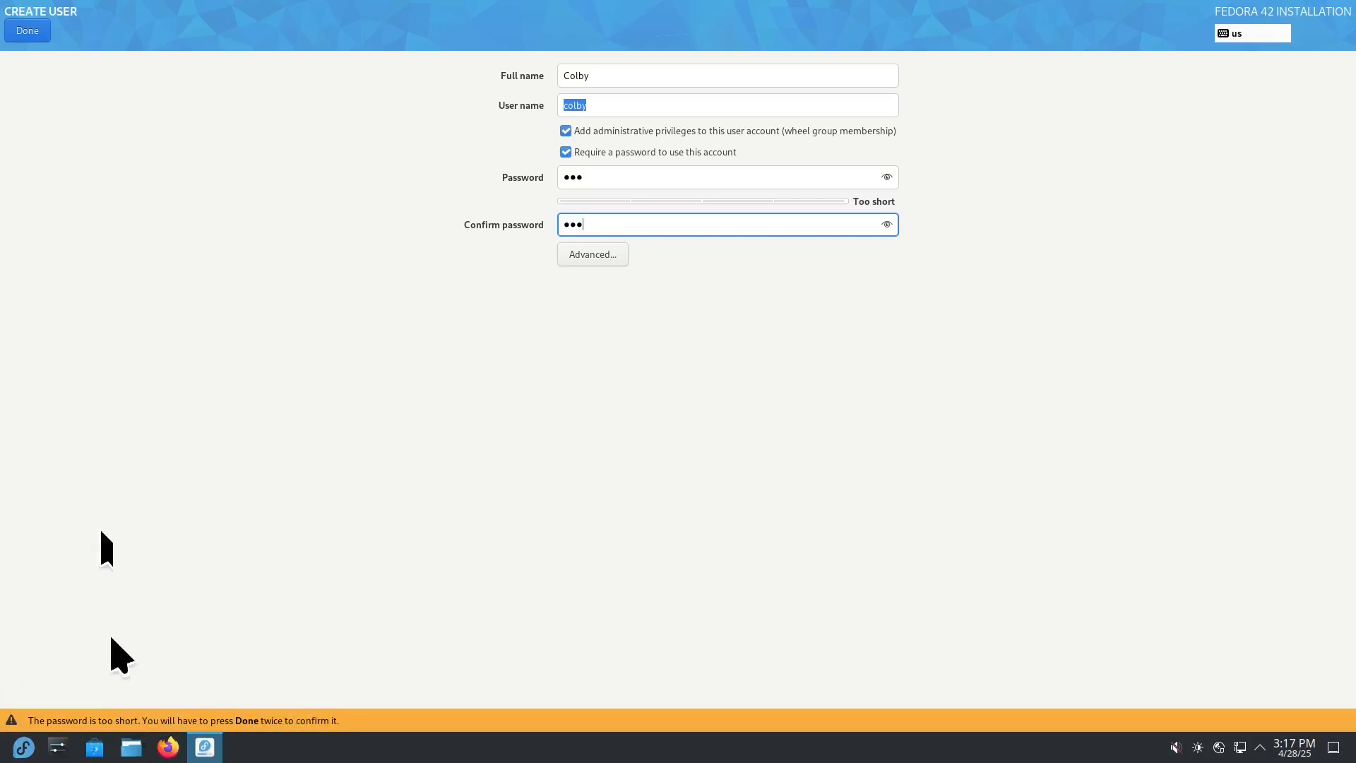
click(17, 28)
click(24, 36)
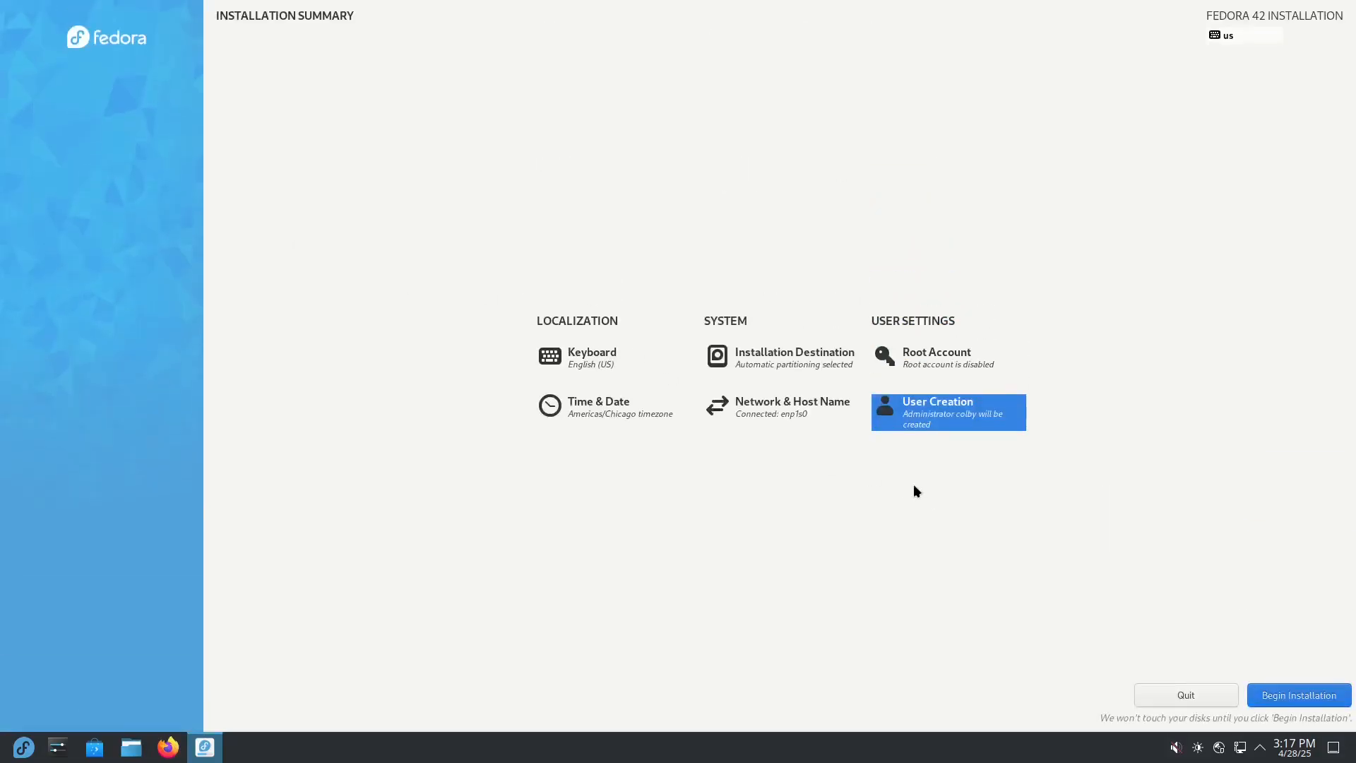
Step: Set the computer's host name to stan in the network settings
click(754, 422)
click(159, 103)
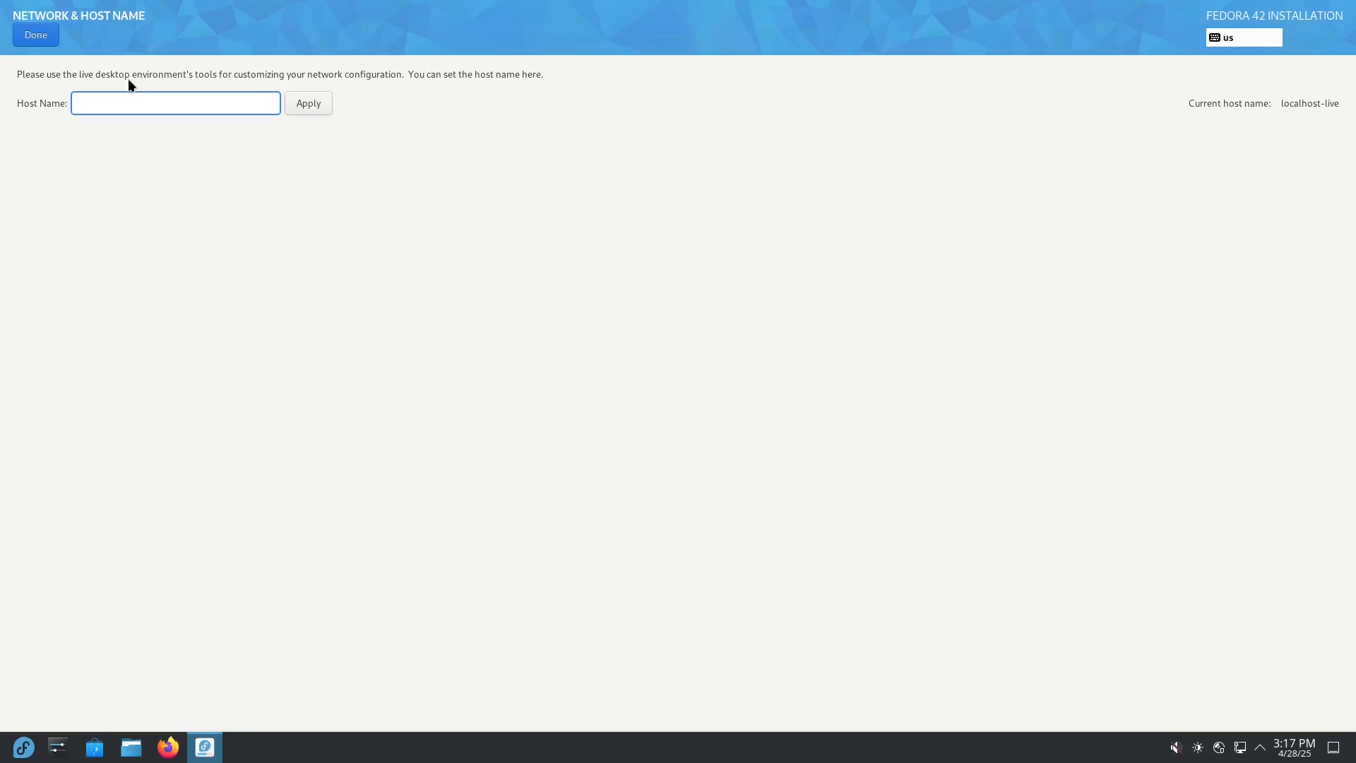
text(stan)
click(25, 39)
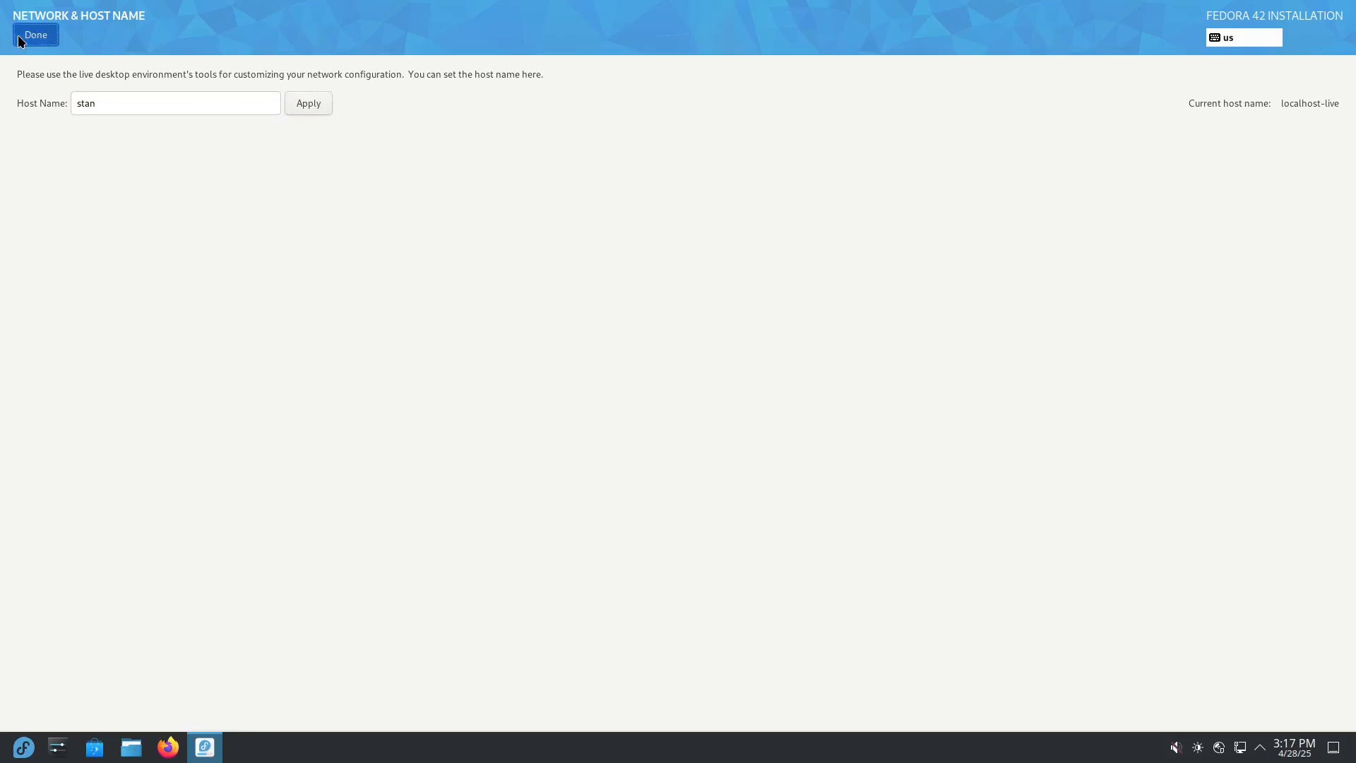
Step: Keep the Americas/Chicago time zone with automatic date and time, and run the Fedora installation through to the finish
click(596, 416)
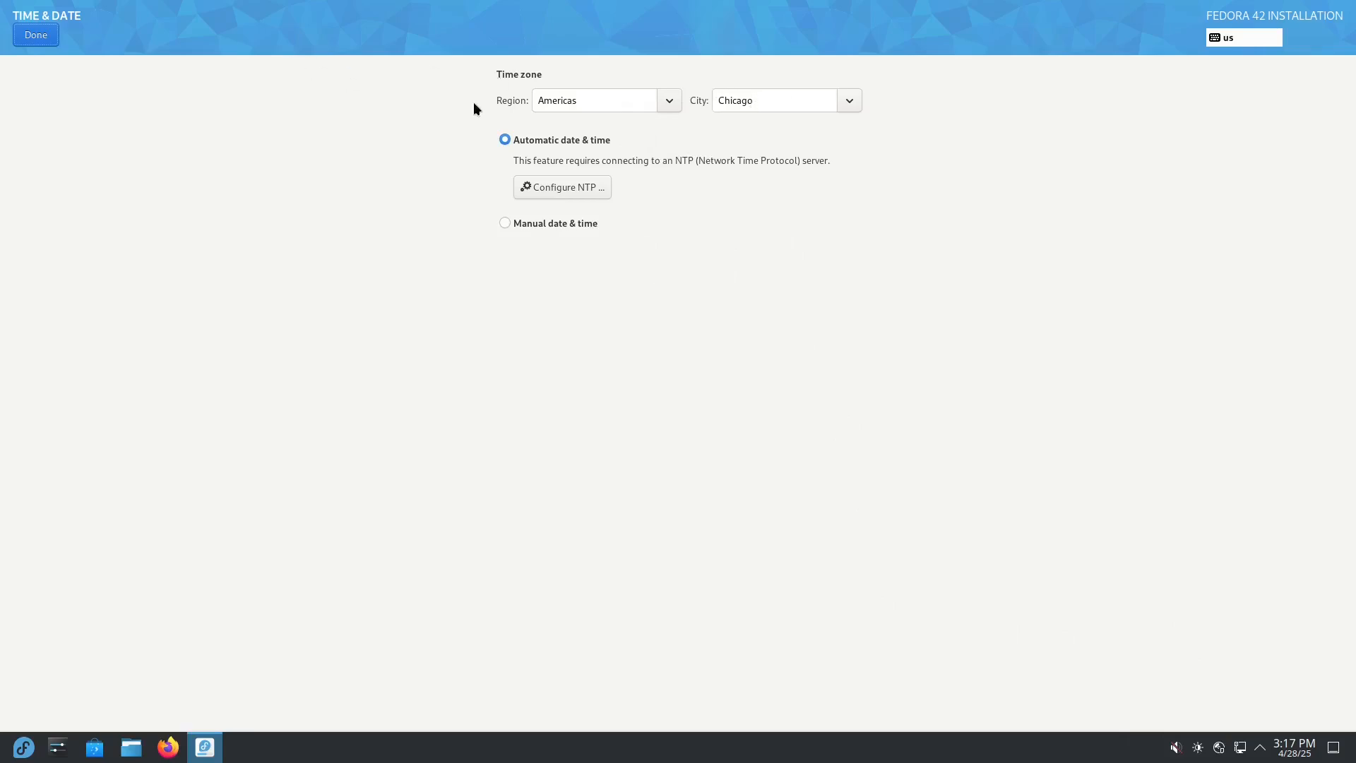
click(33, 37)
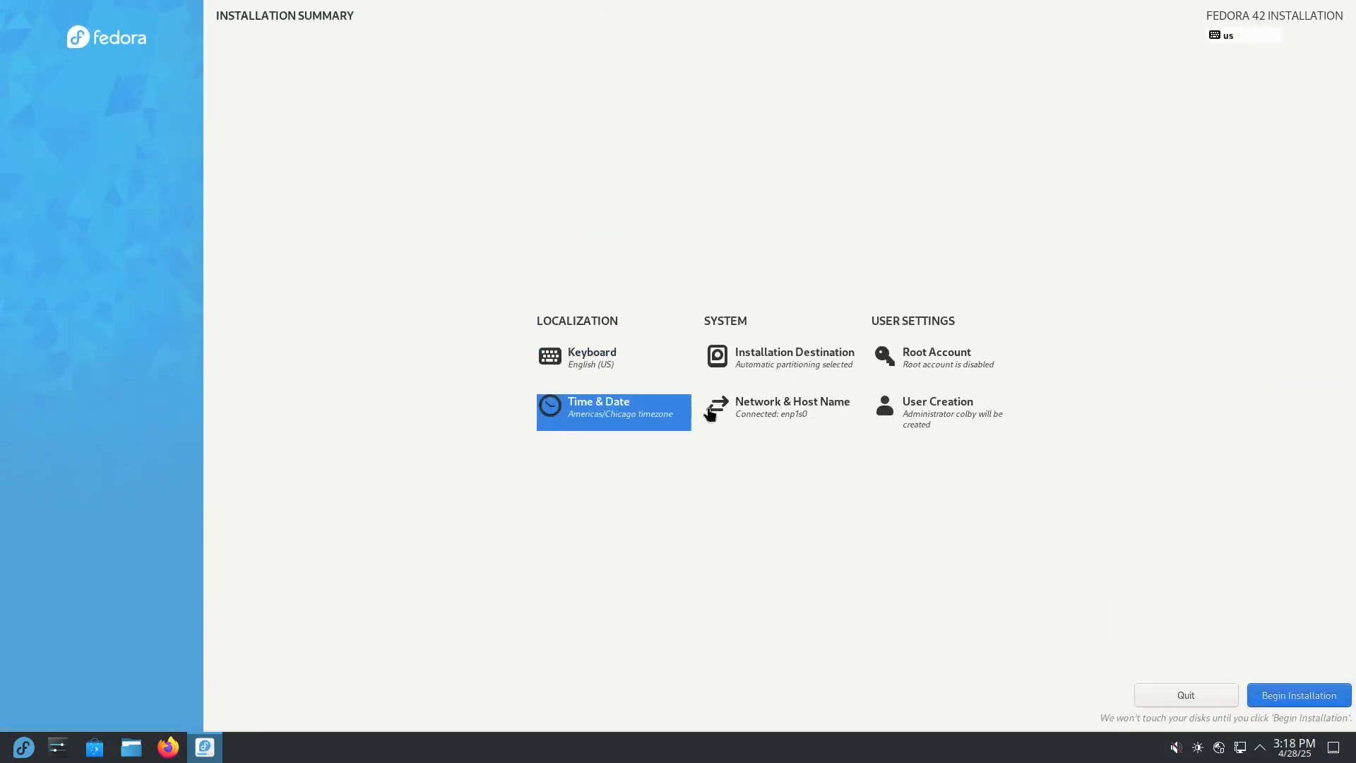
click(1293, 695)
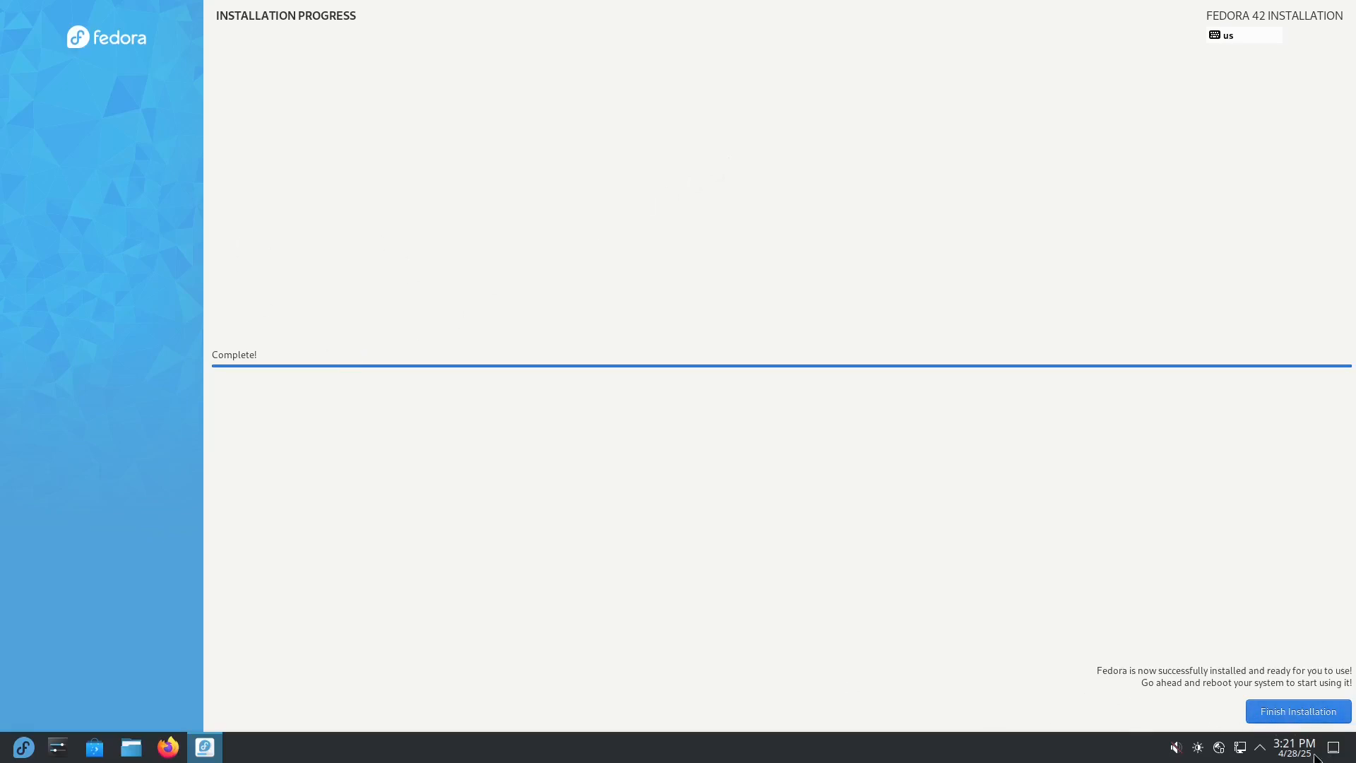
click(1293, 714)
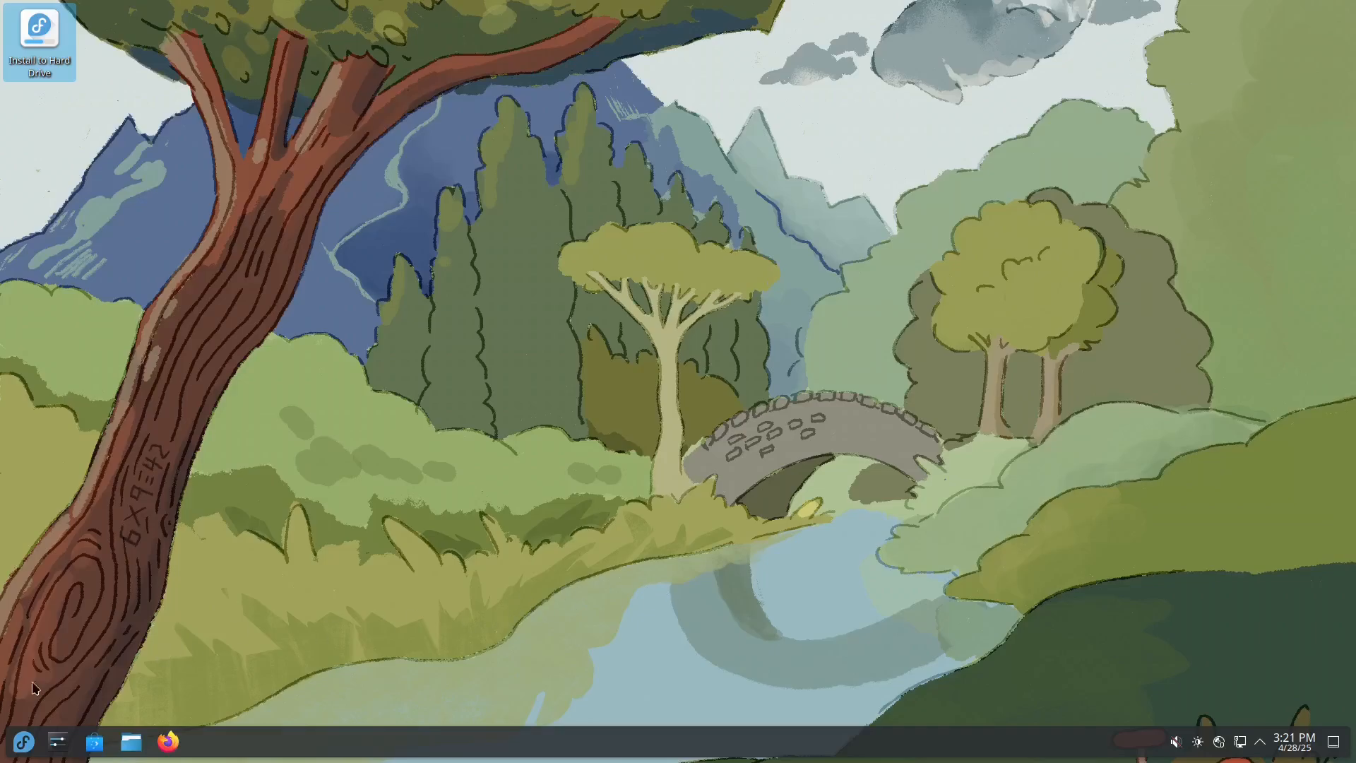
Step: Restart the computer and log in to the installed system with the account password
click(26, 741)
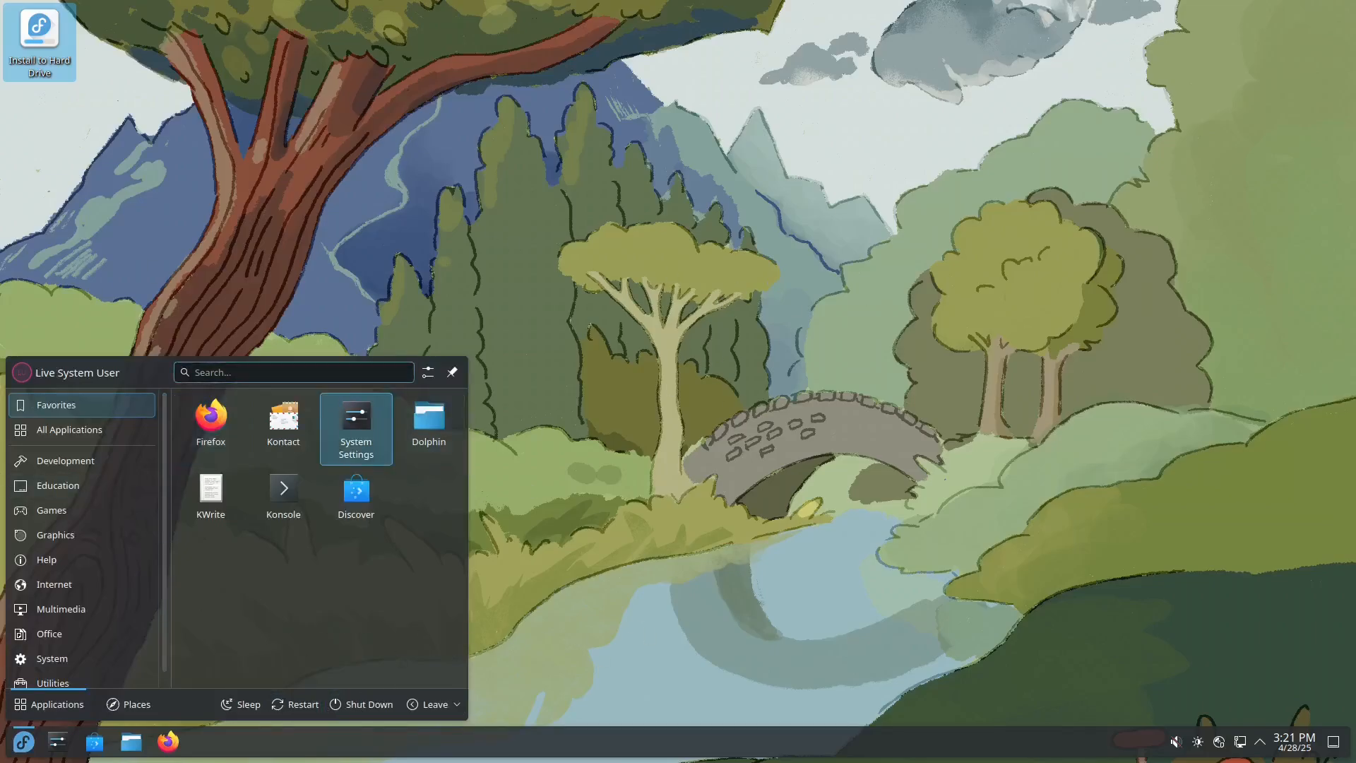
click(284, 707)
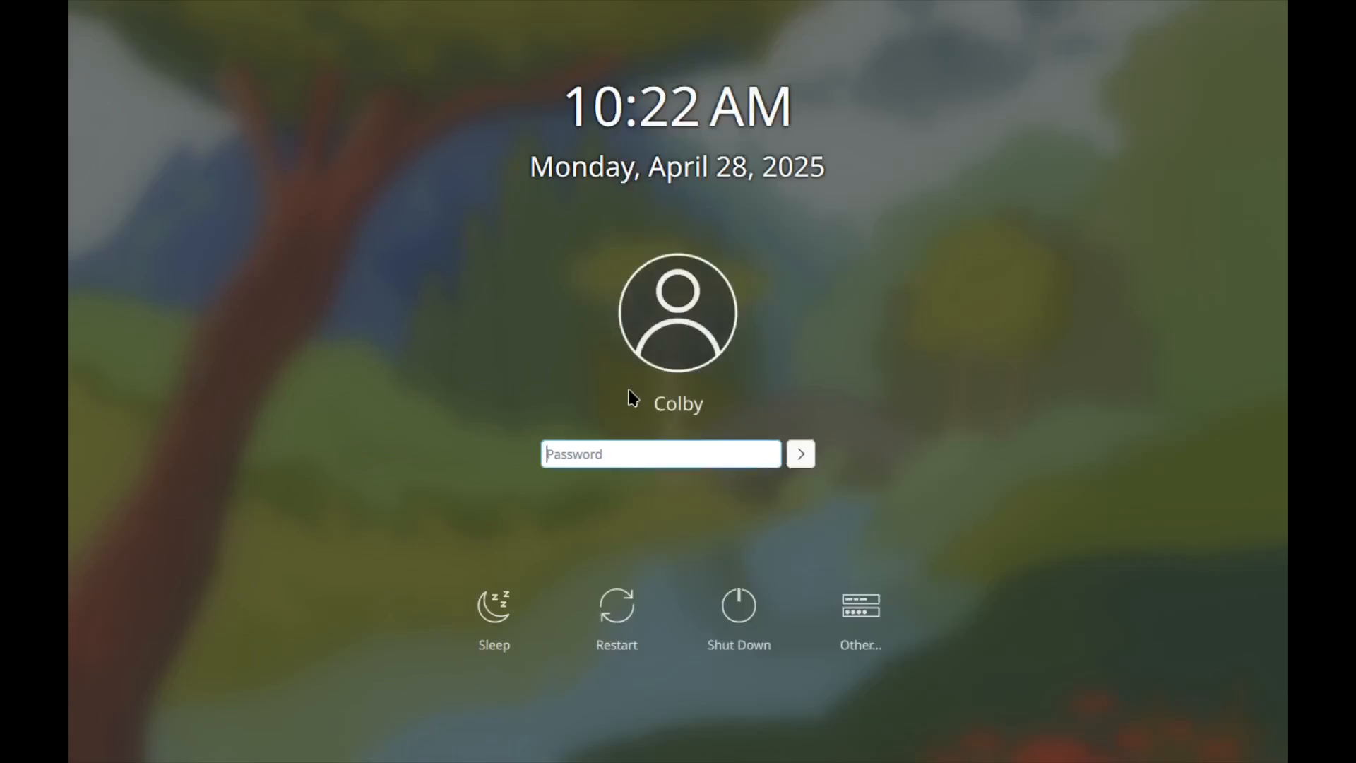
text(•••)
key(Return)
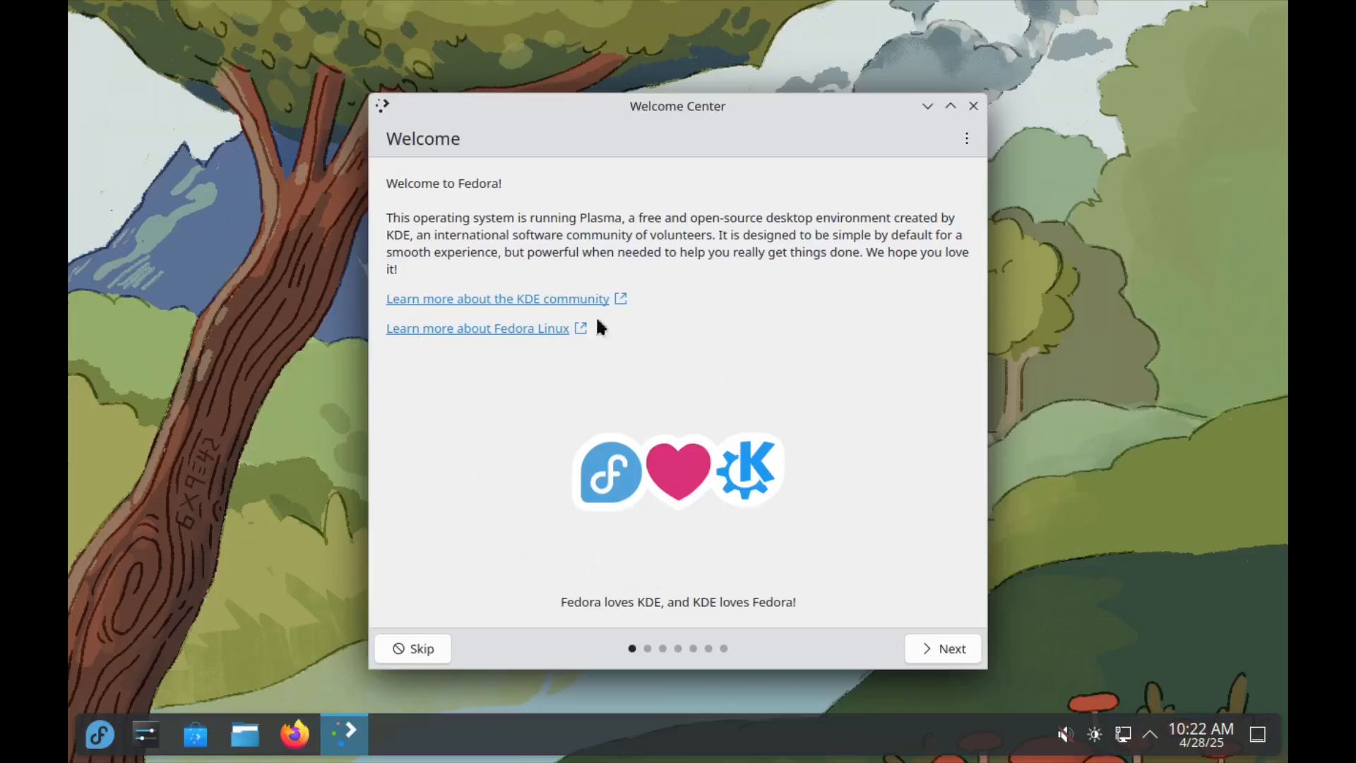
Step: Page through the installed system's Welcome Center up to the Share Anonymous Usage Information page
click(938, 653)
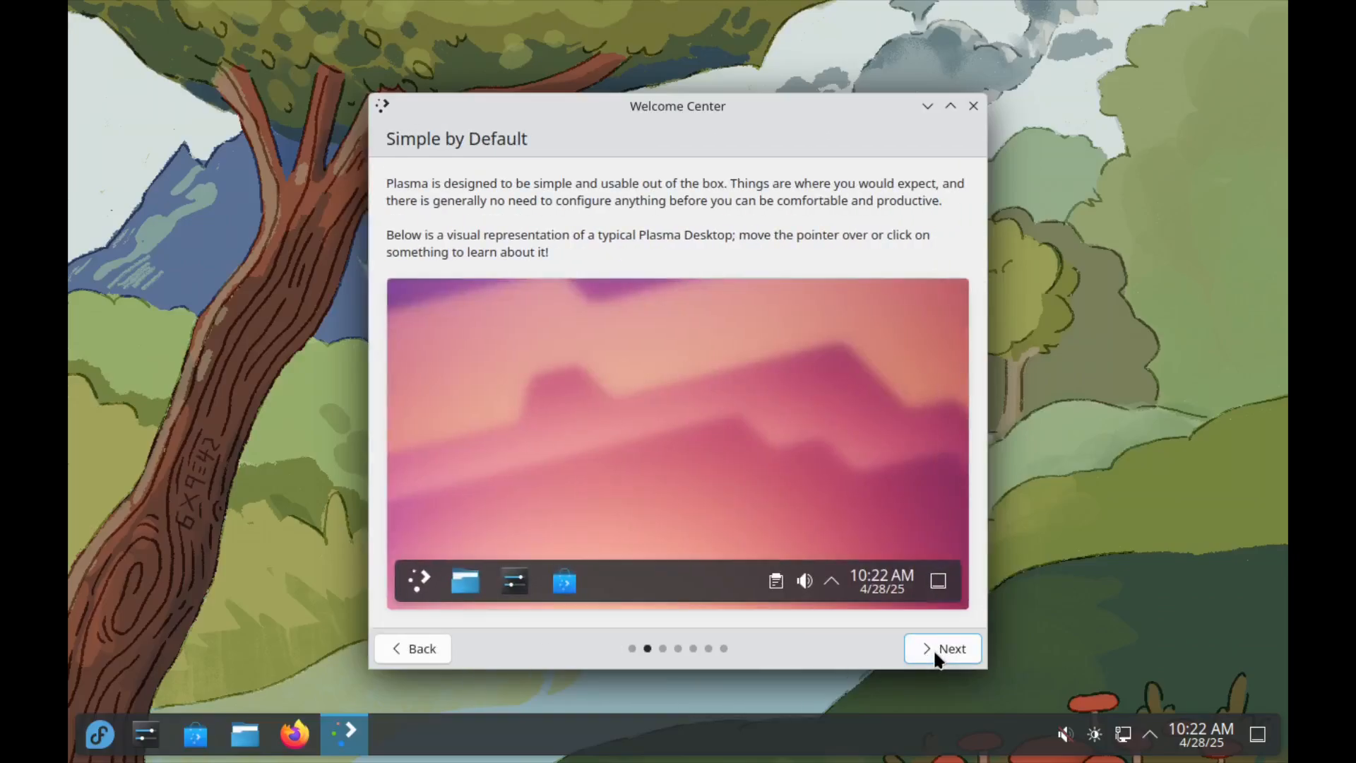
click(937, 655)
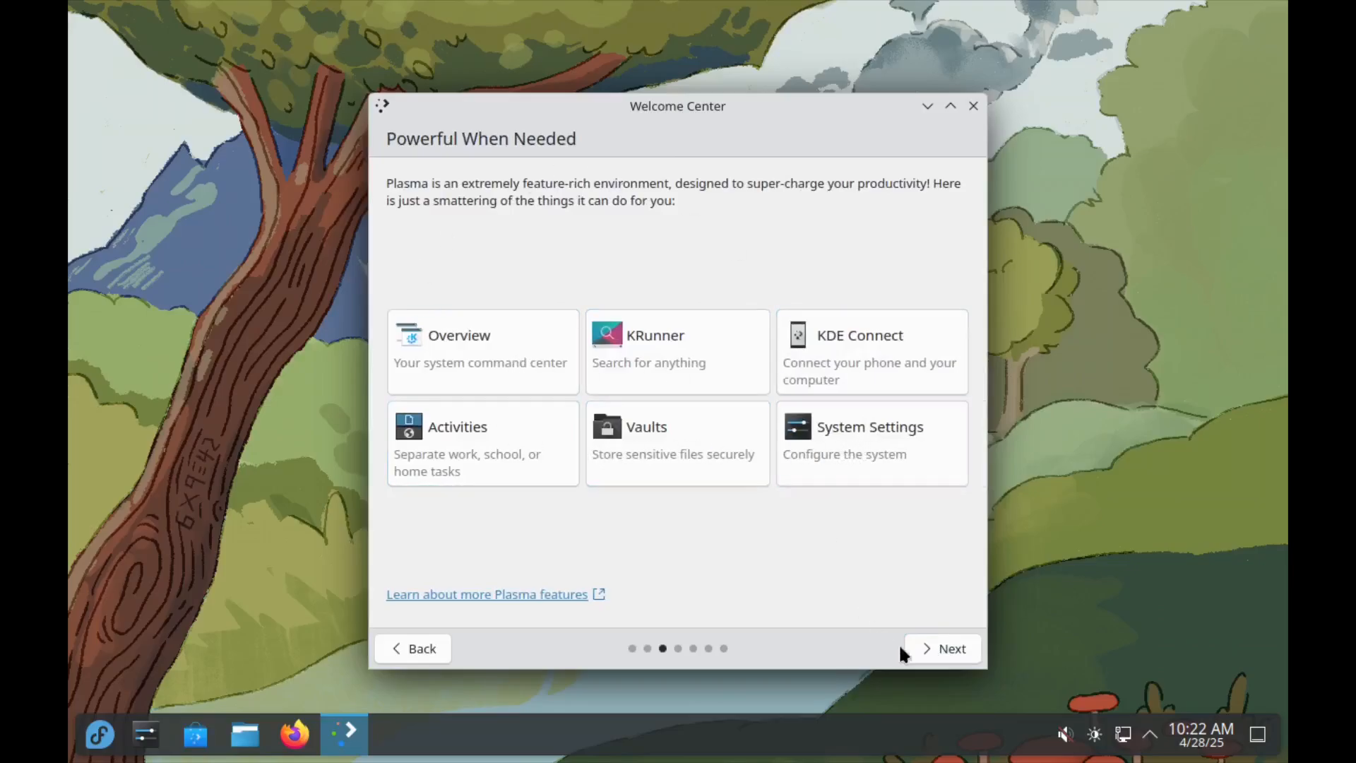
click(952, 647)
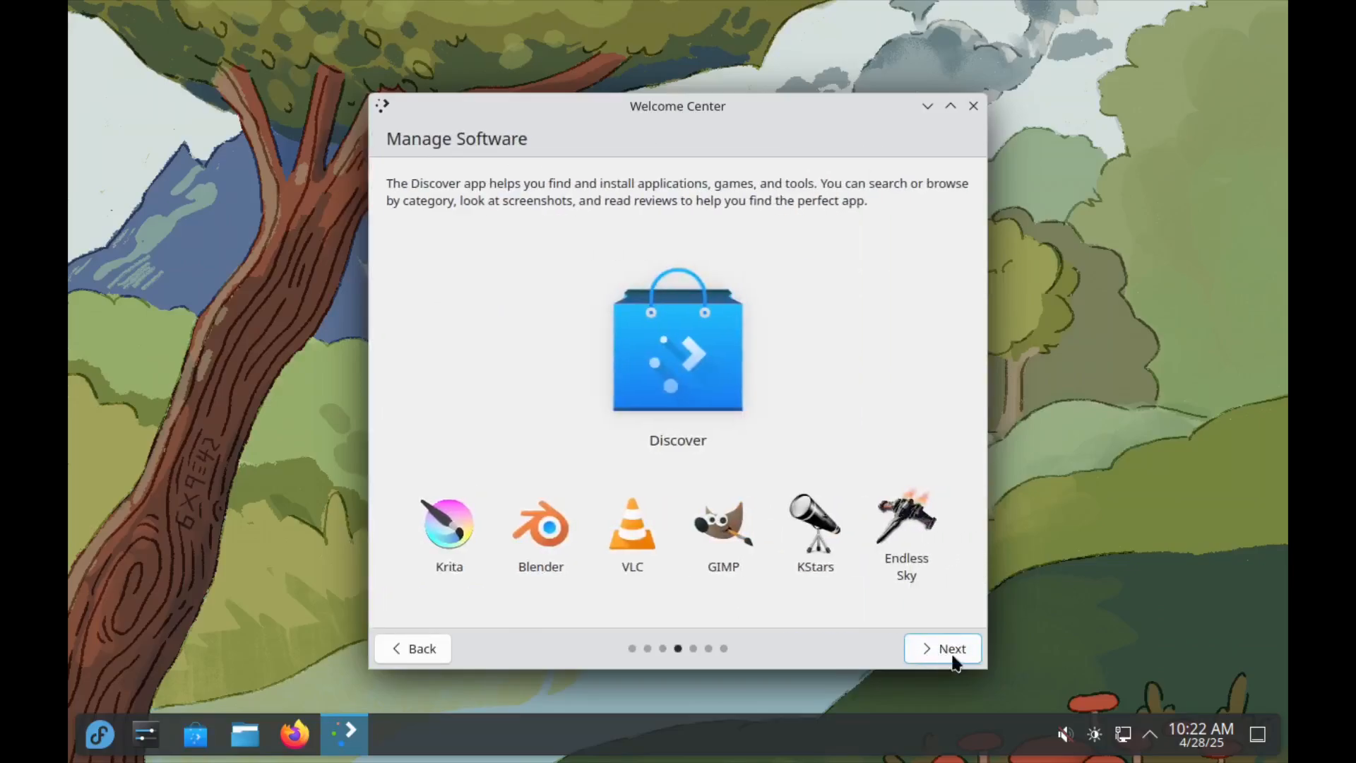
click(924, 647)
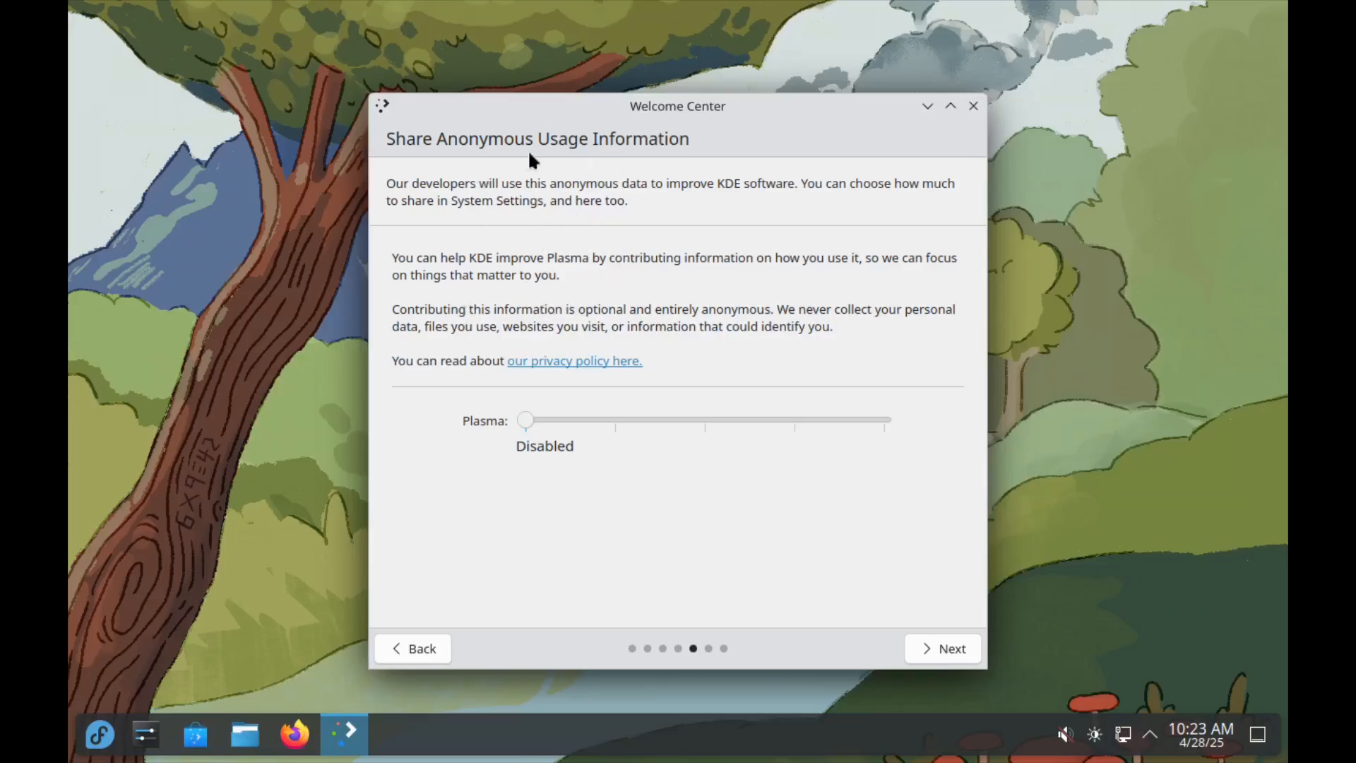
Step: Leave Plasma's anonymous usage sharing at Disabled and continue to the Enable Third Party Repositories page
drag(552, 422, 497, 427)
drag(527, 421, 494, 431)
click(917, 645)
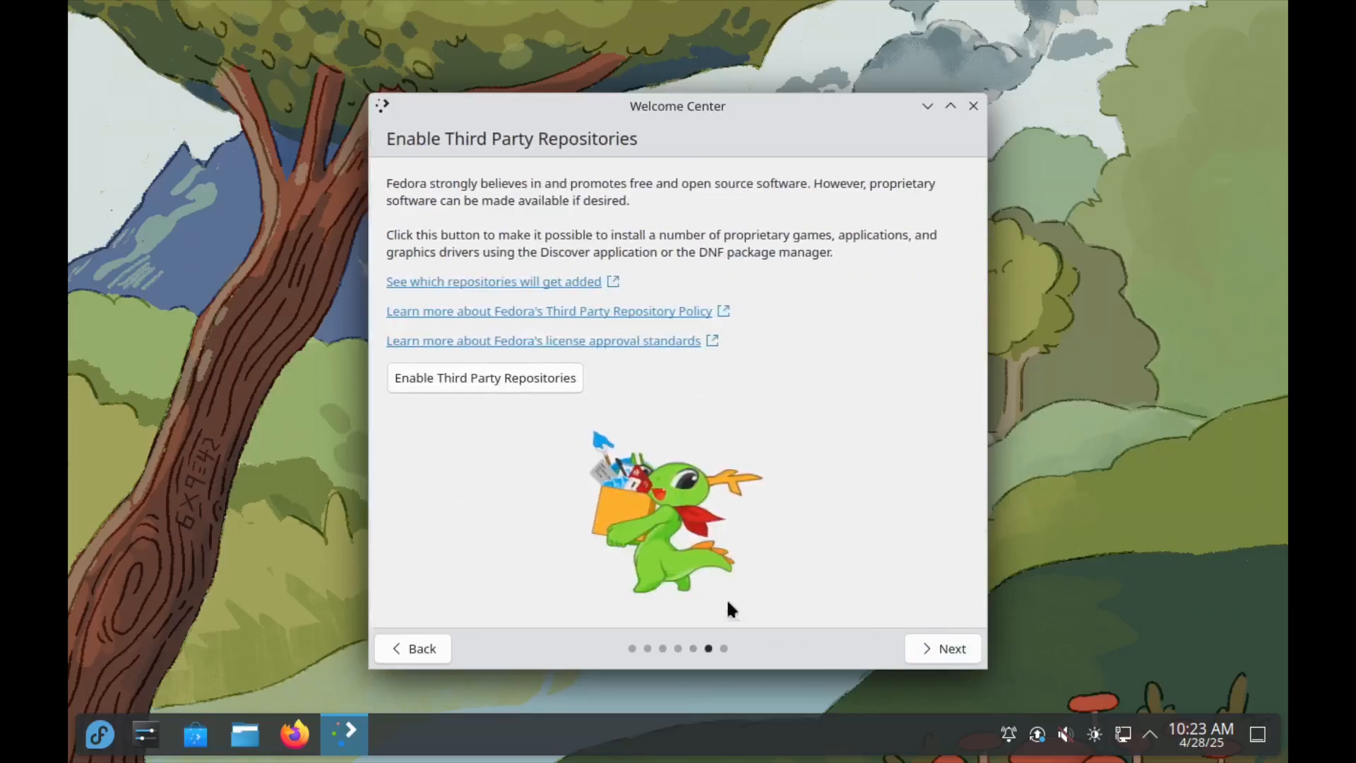
Step: Enable the third-party repositories, authenticating with the account password, and finish the Welcome Center
click(491, 380)
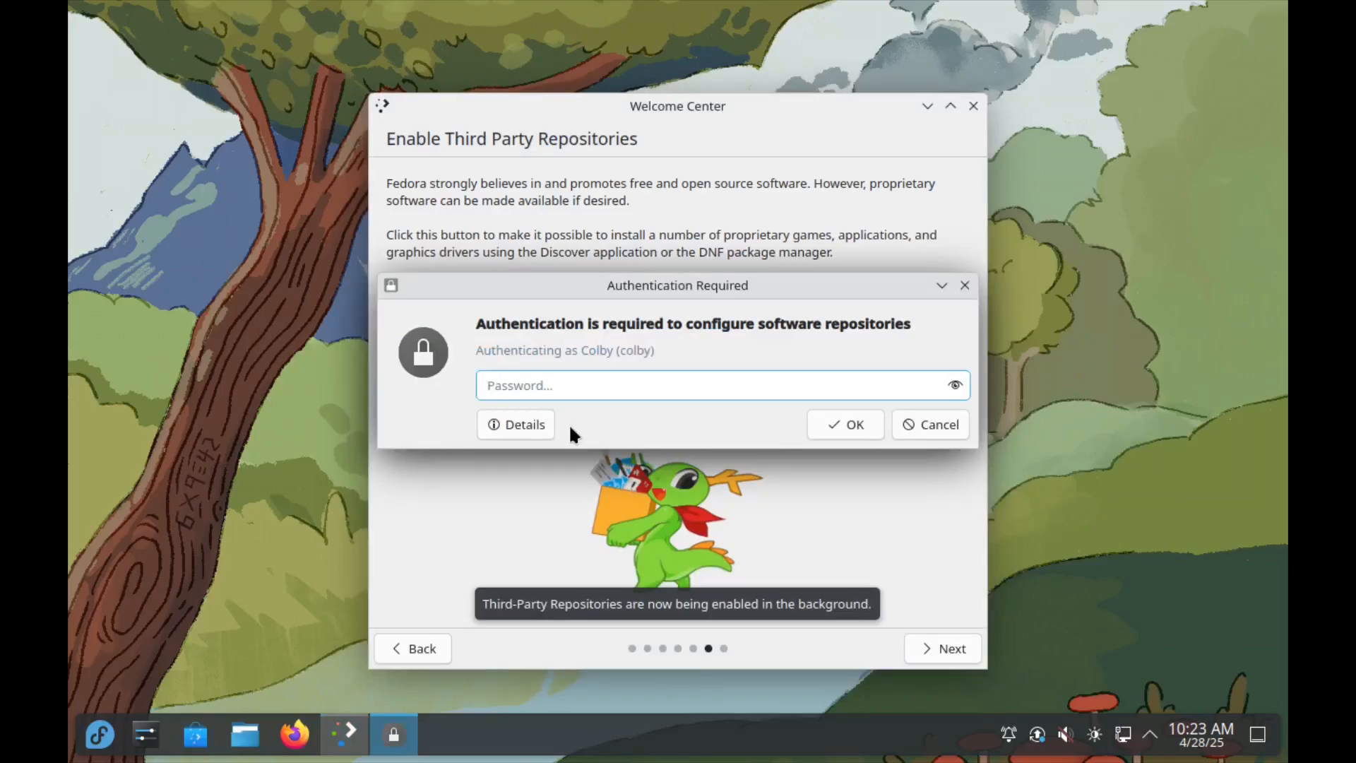
text(***)
key(BackSpace)
key(BackSpace)
key(BackSpace)
text(***)
key(BackSpace)
key(BackSpace)
key(BackSpace)
text(***)
click(862, 422)
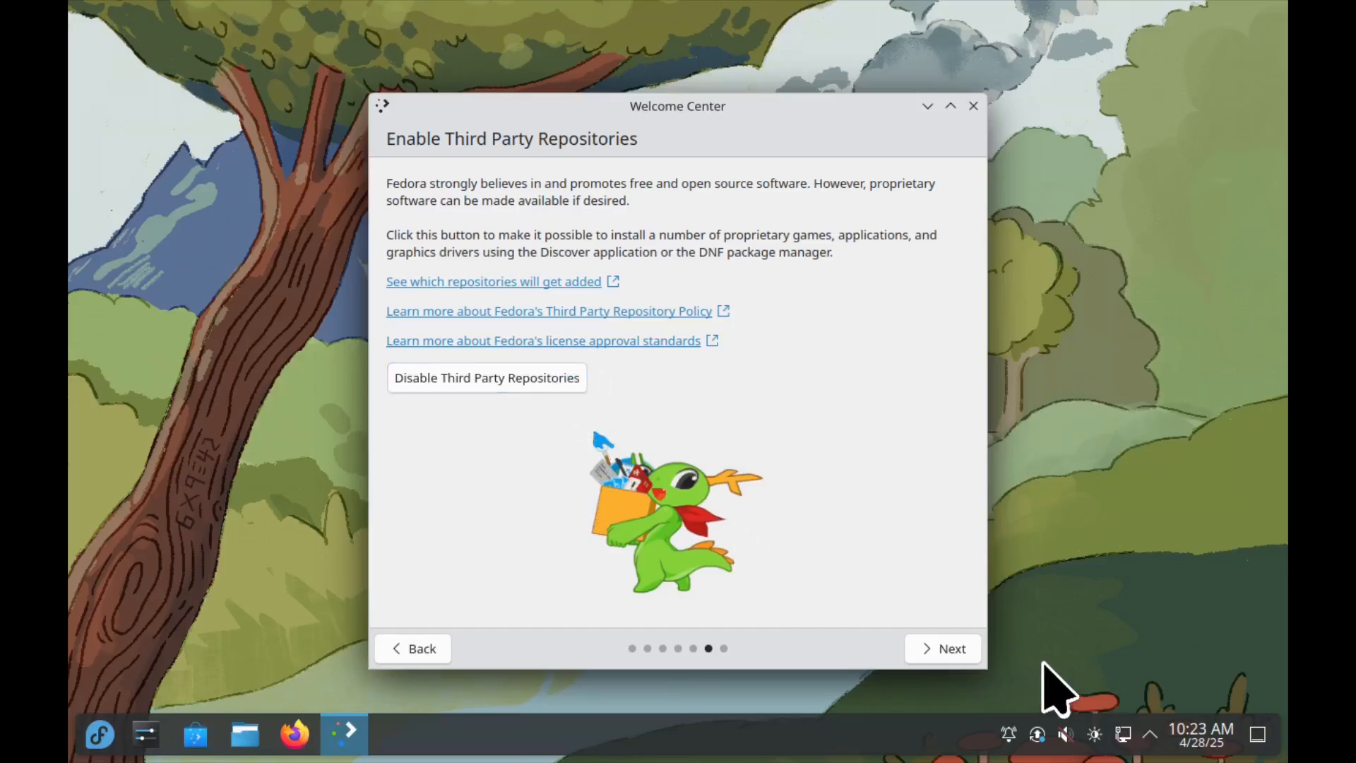
click(946, 650)
click(937, 657)
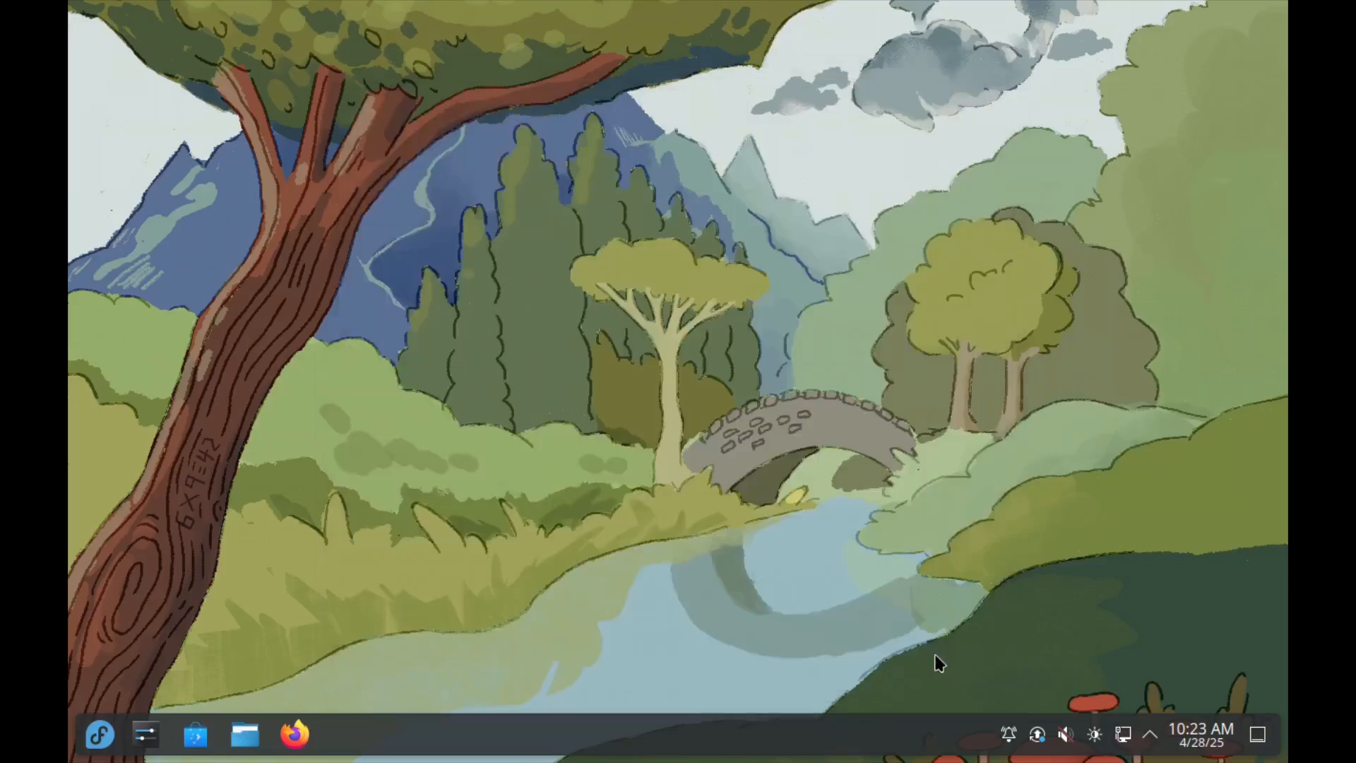
Step: Open the pending system updates in Discover and run the update for all of them
click(1037, 737)
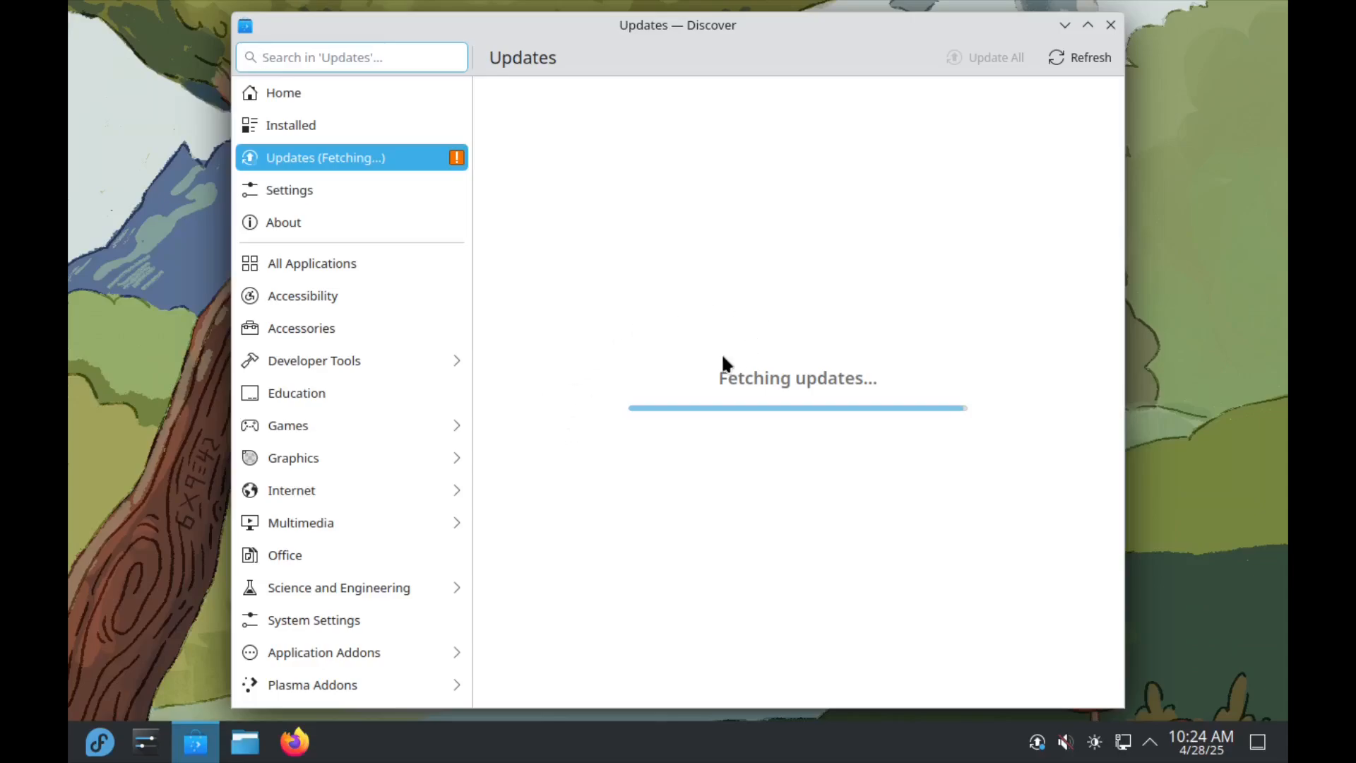
drag(603, 24, 585, 24)
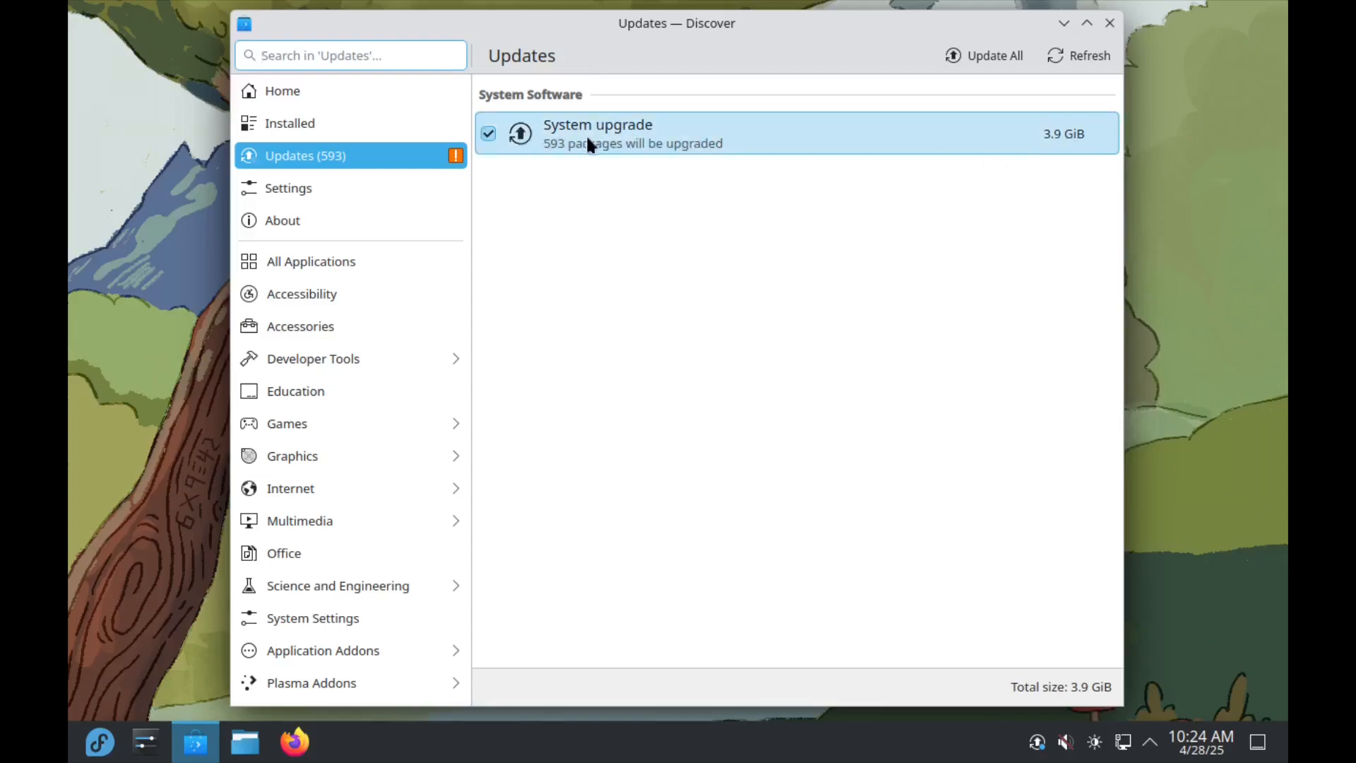
click(977, 59)
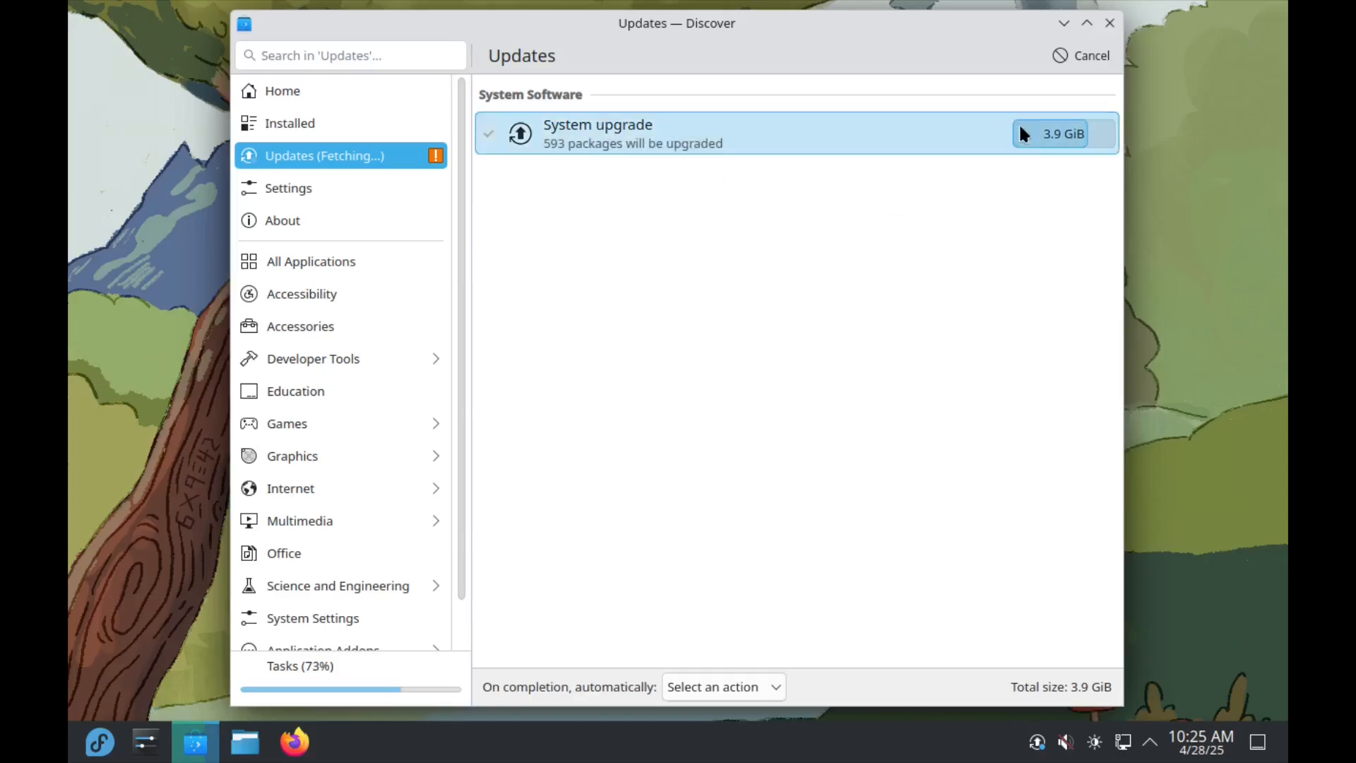
click(913, 144)
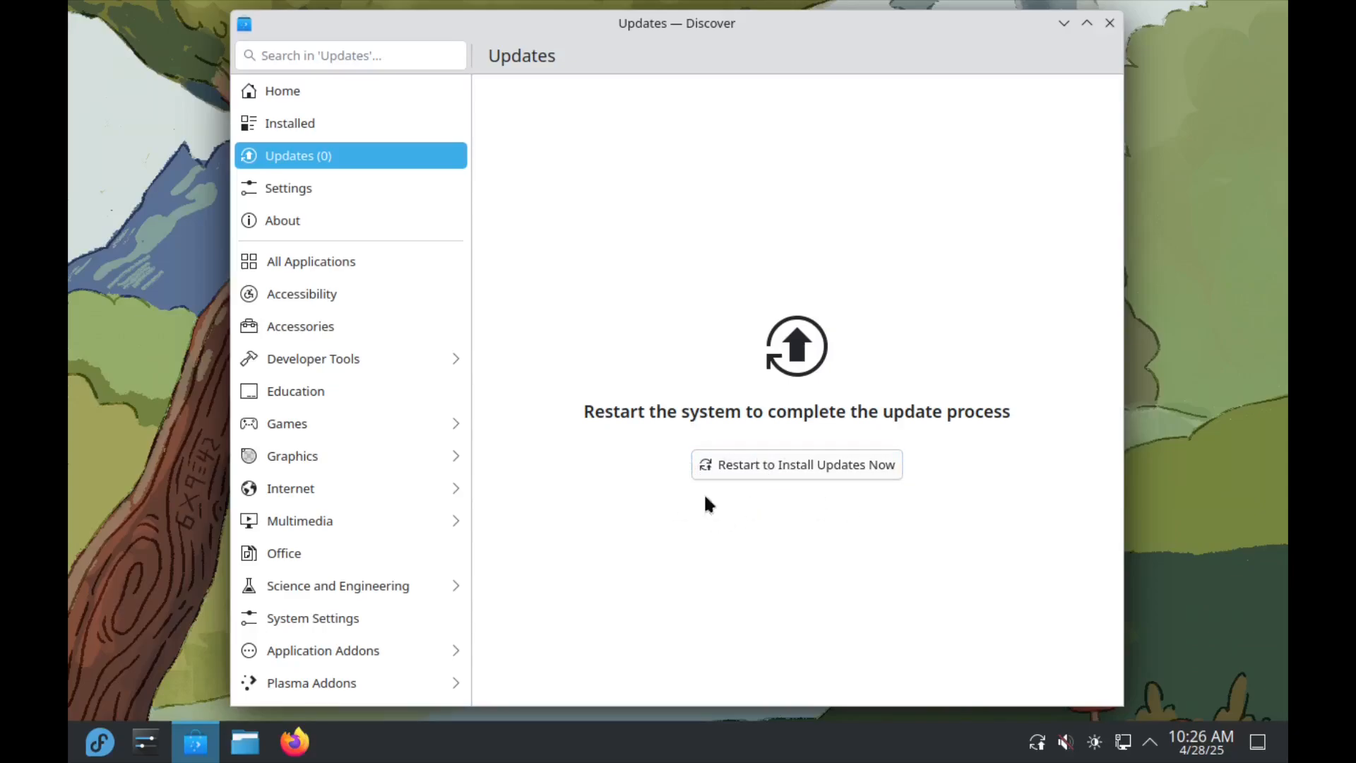
Step: Restart the system to install the downloaded updates, and log back in with the account password
click(800, 469)
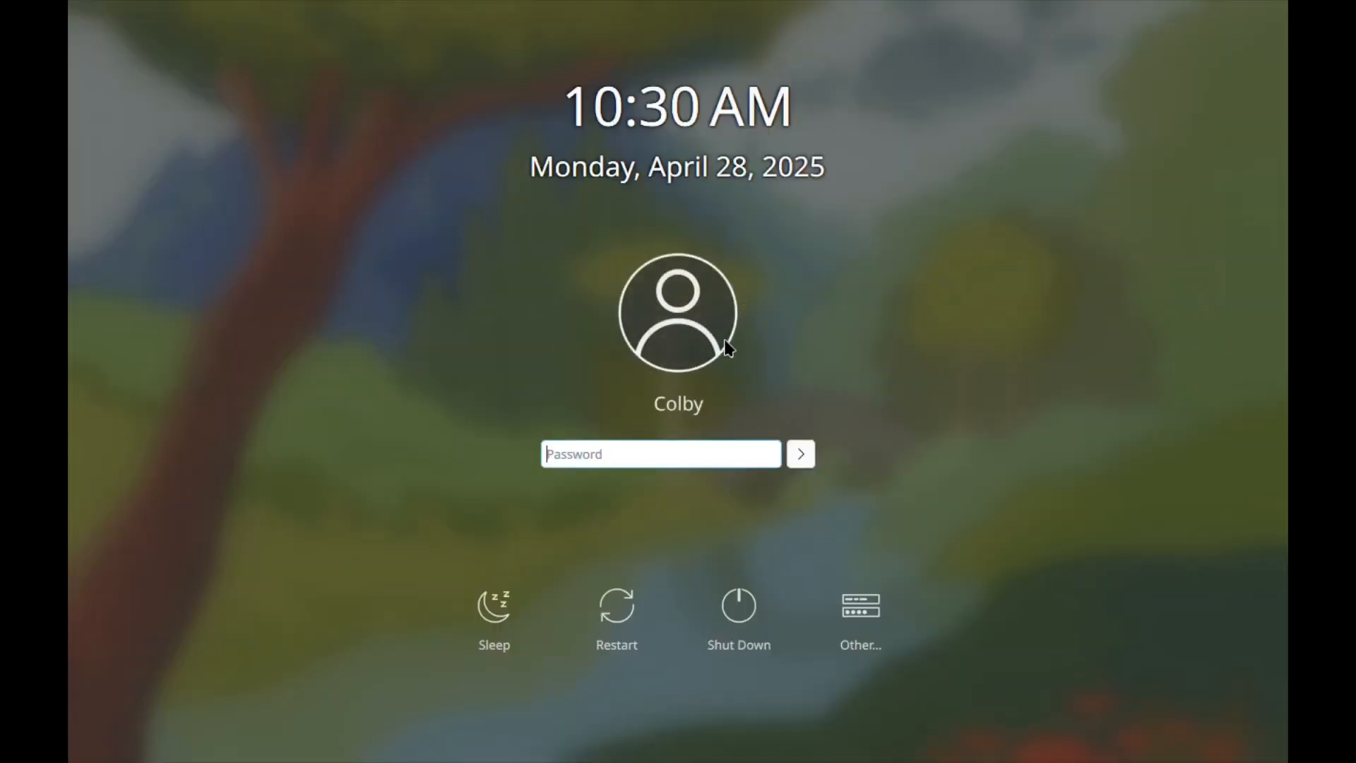
text(•••)
key(Return)
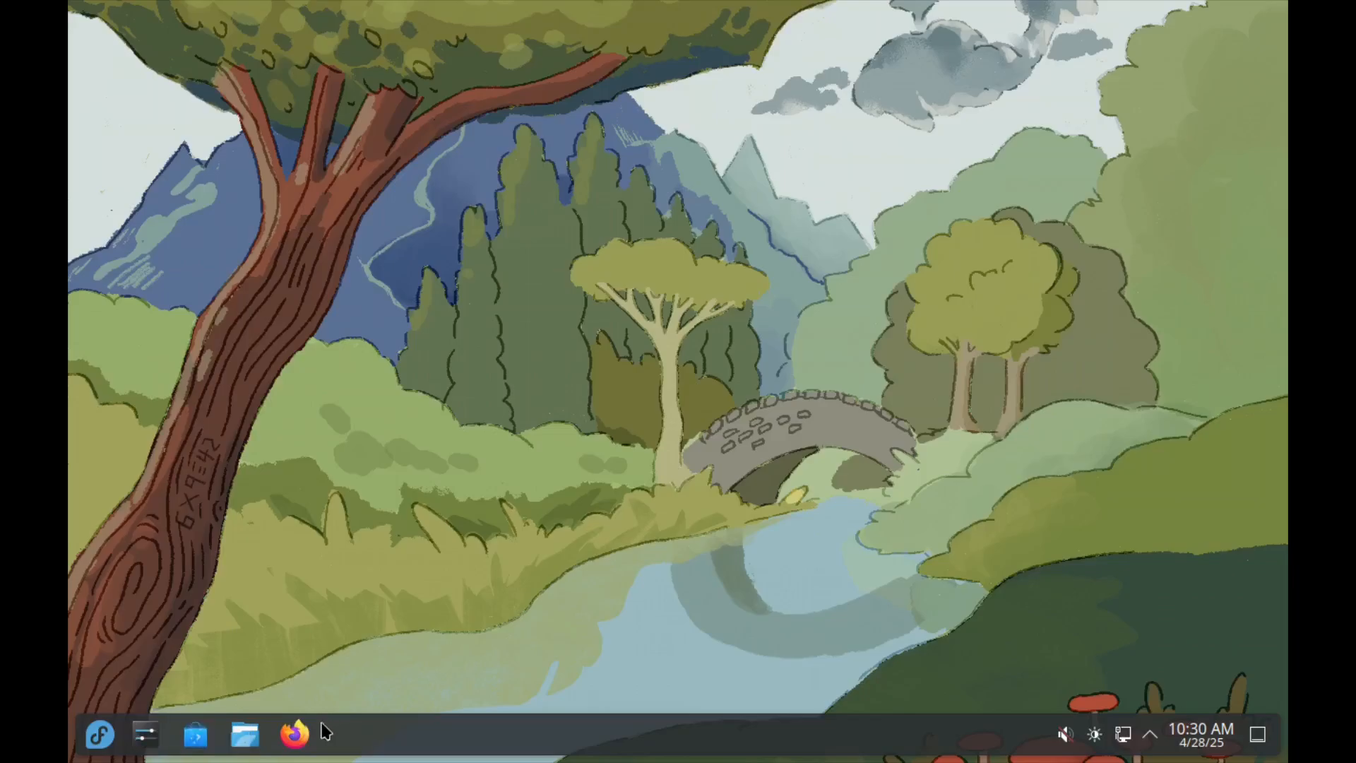
Step: In System Settings, try out the Breeze Dark theme and switch to the Breeze theme instead
right_click(358, 398)
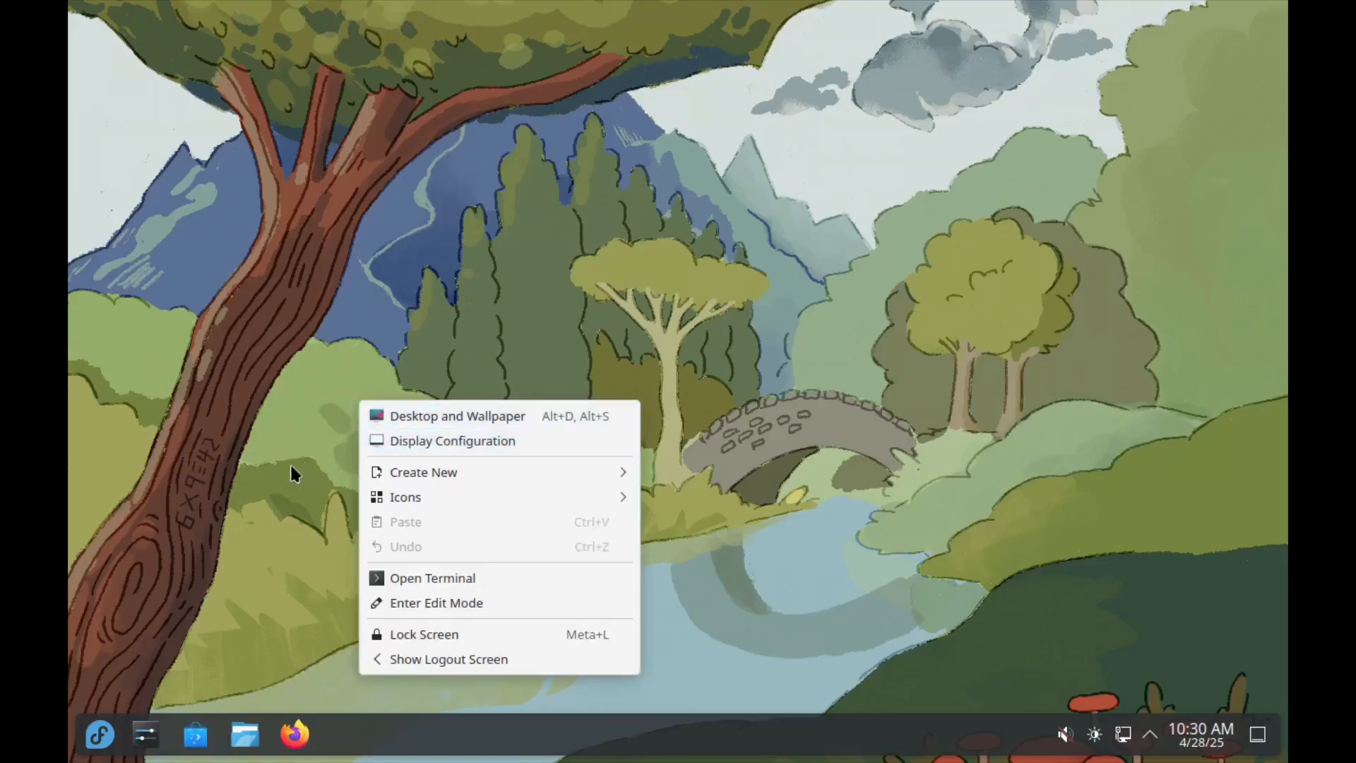
click(279, 510)
click(146, 738)
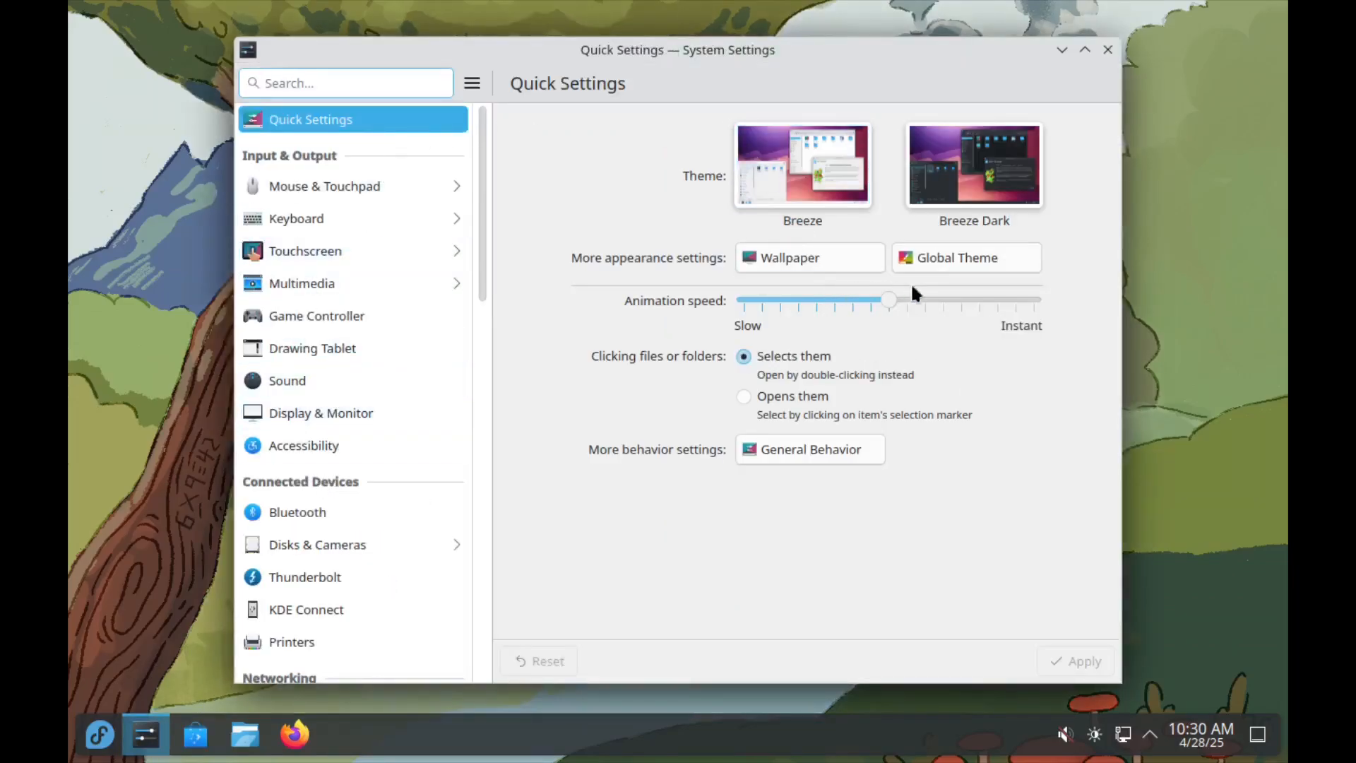
click(973, 168)
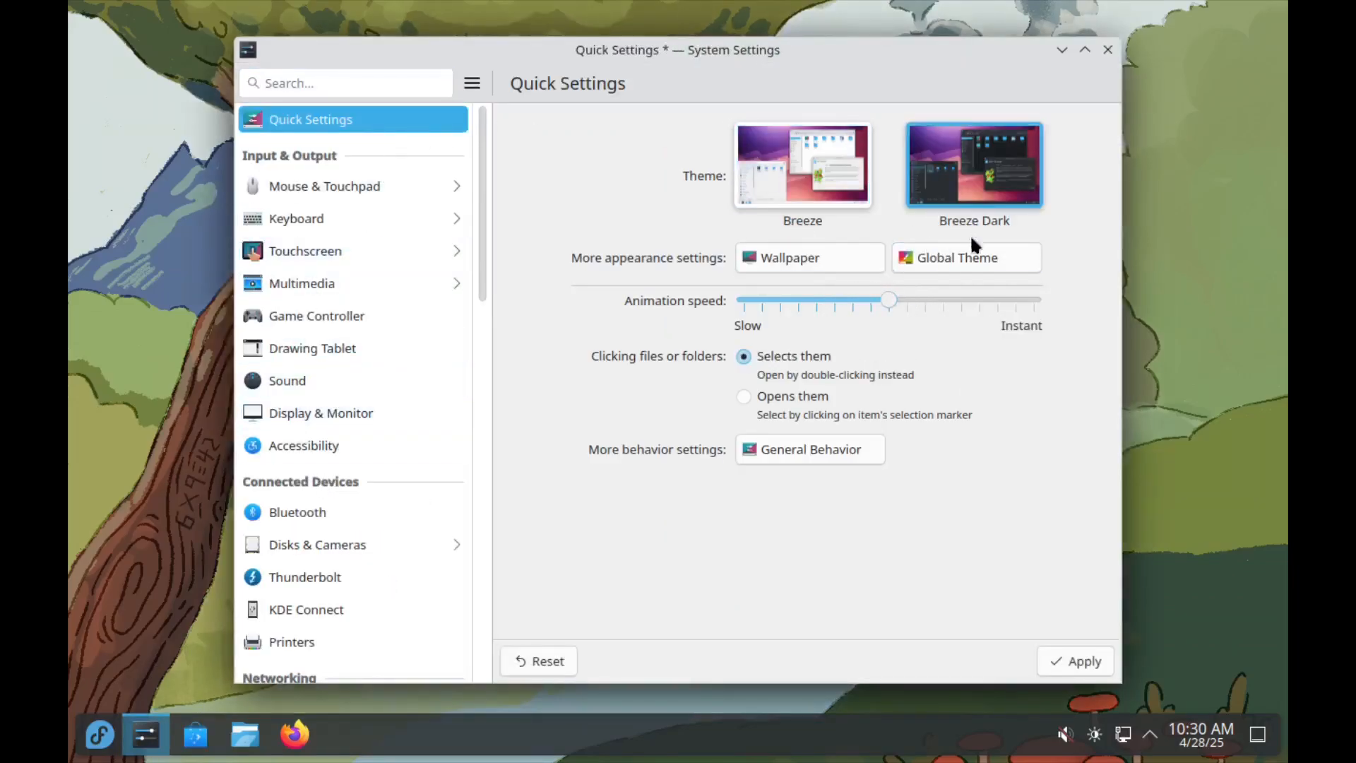
click(1077, 661)
click(826, 201)
click(1074, 660)
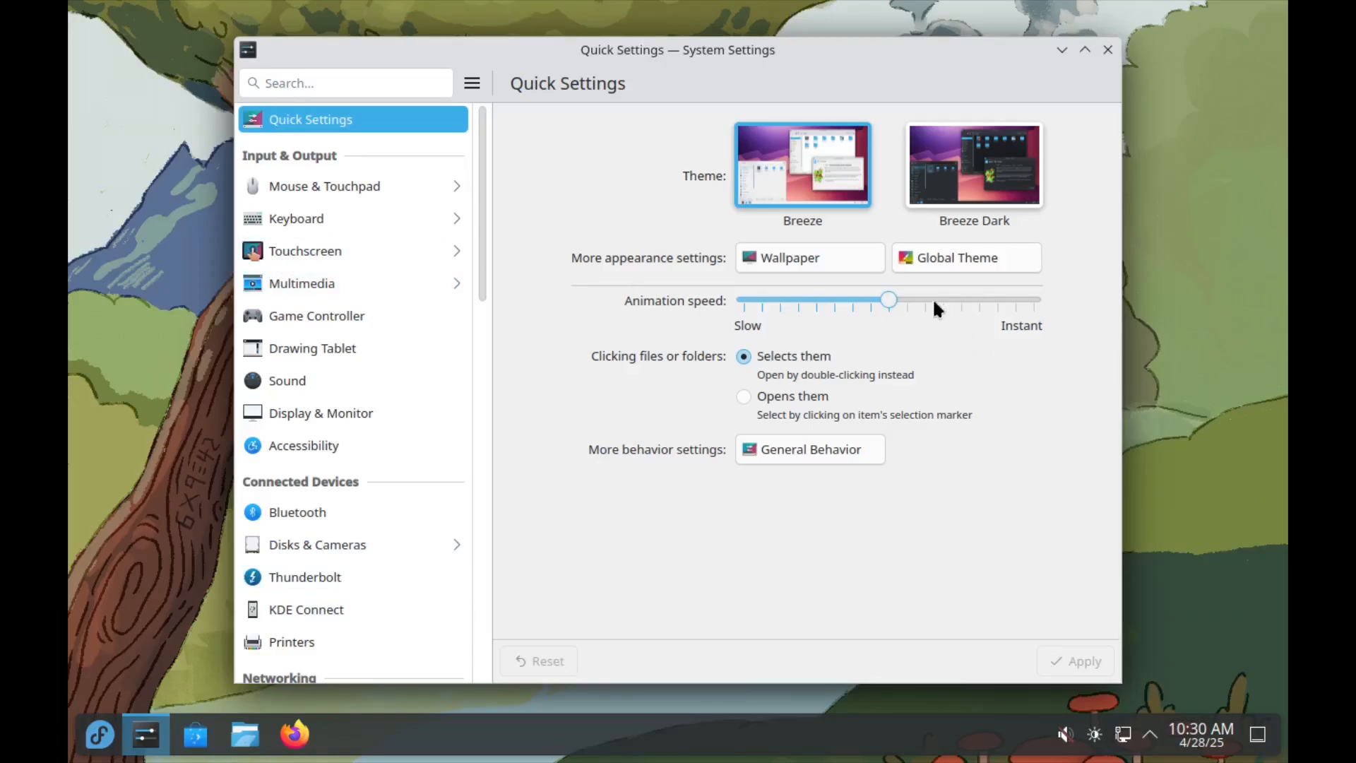
Step: Set the animation speed to Instant and test it by opening, moving and closing the file manager and settings windows
drag(888, 300, 1068, 296)
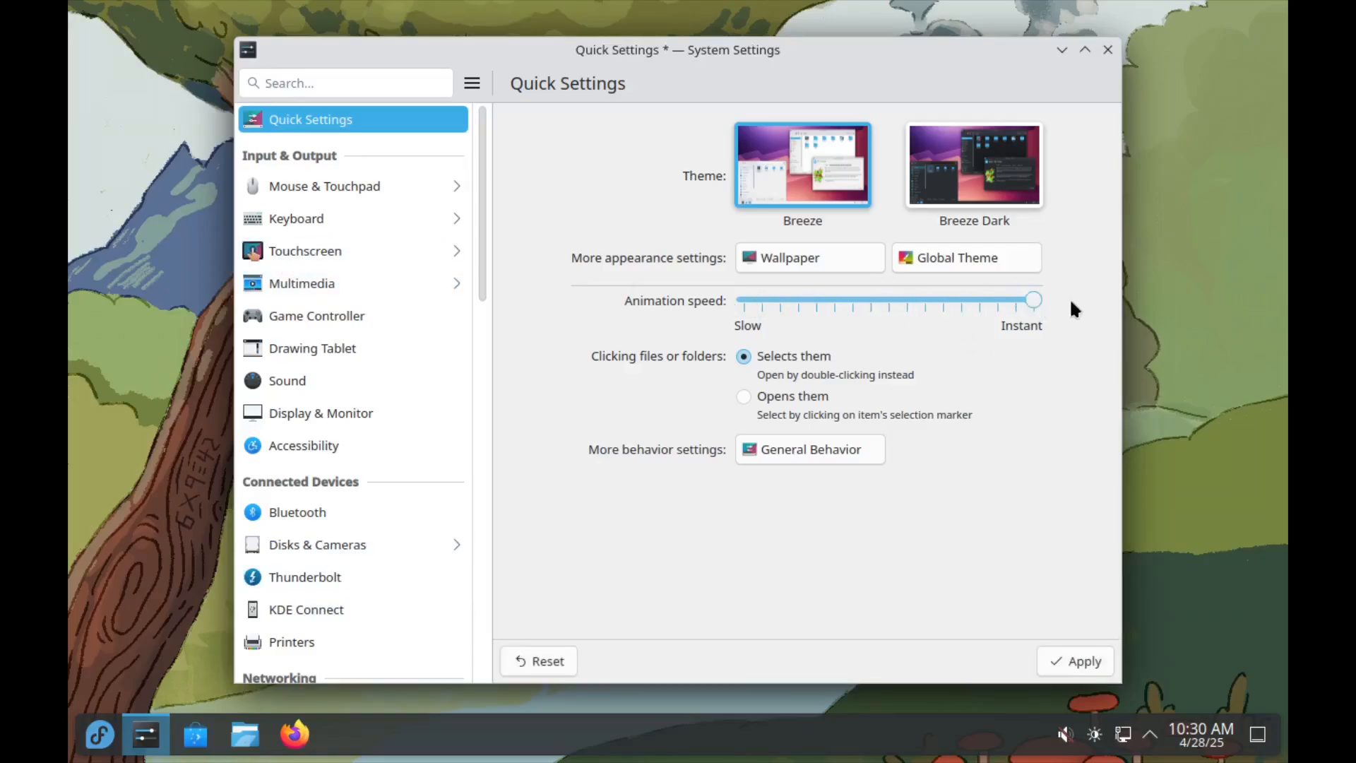
click(1077, 661)
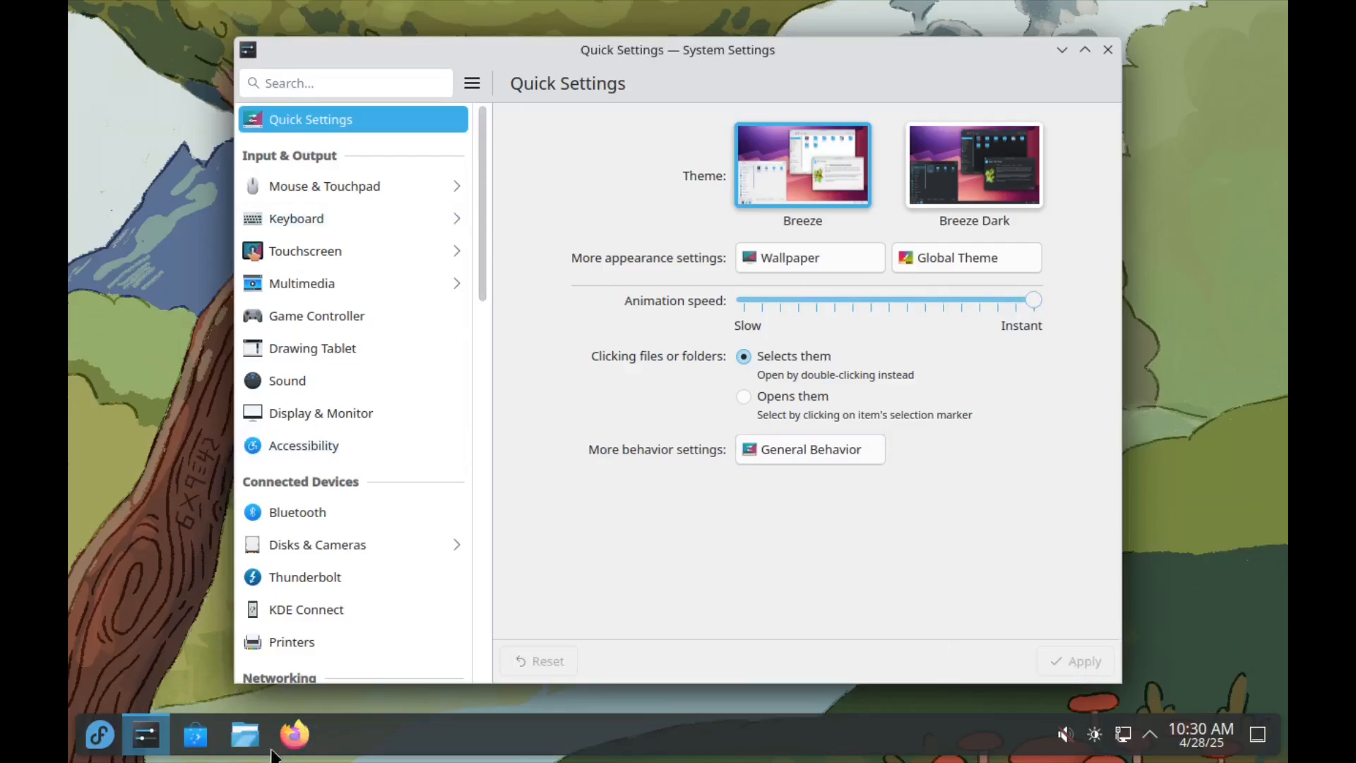
click(244, 735)
drag(681, 116, 494, 156)
click(840, 146)
drag(668, 49, 586, 62)
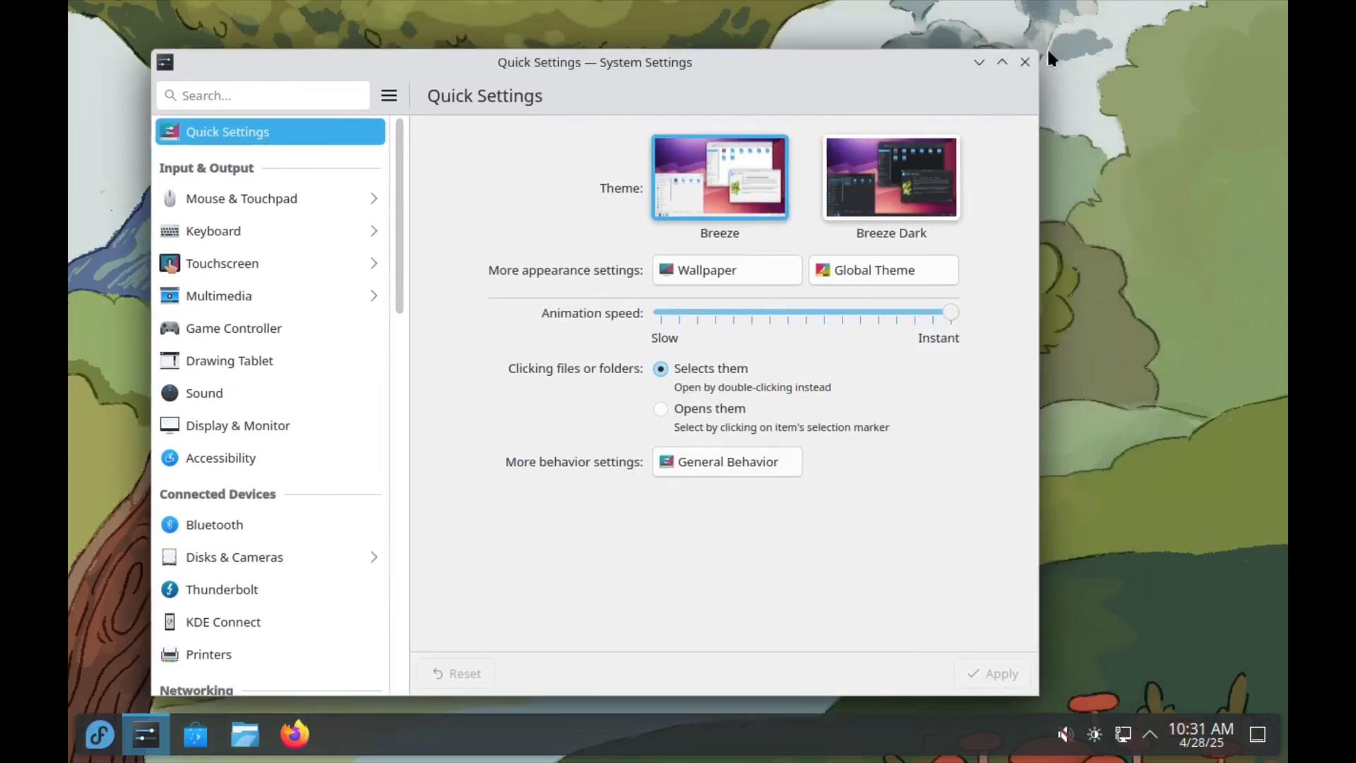
click(1025, 62)
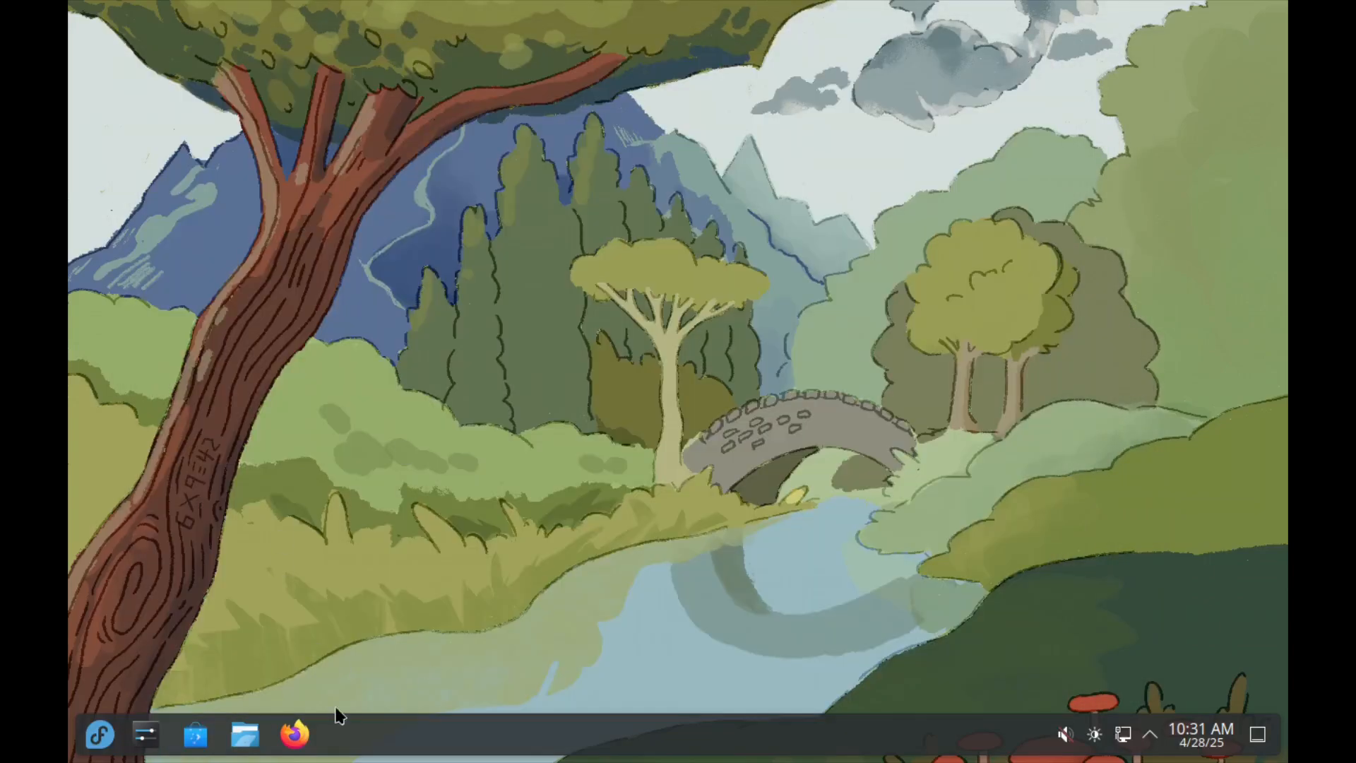
Step: Find Display Configuration in System Settings, set the resolution to 1920x1080 (16:9), keep the new configuration and close the settings
click(145, 734)
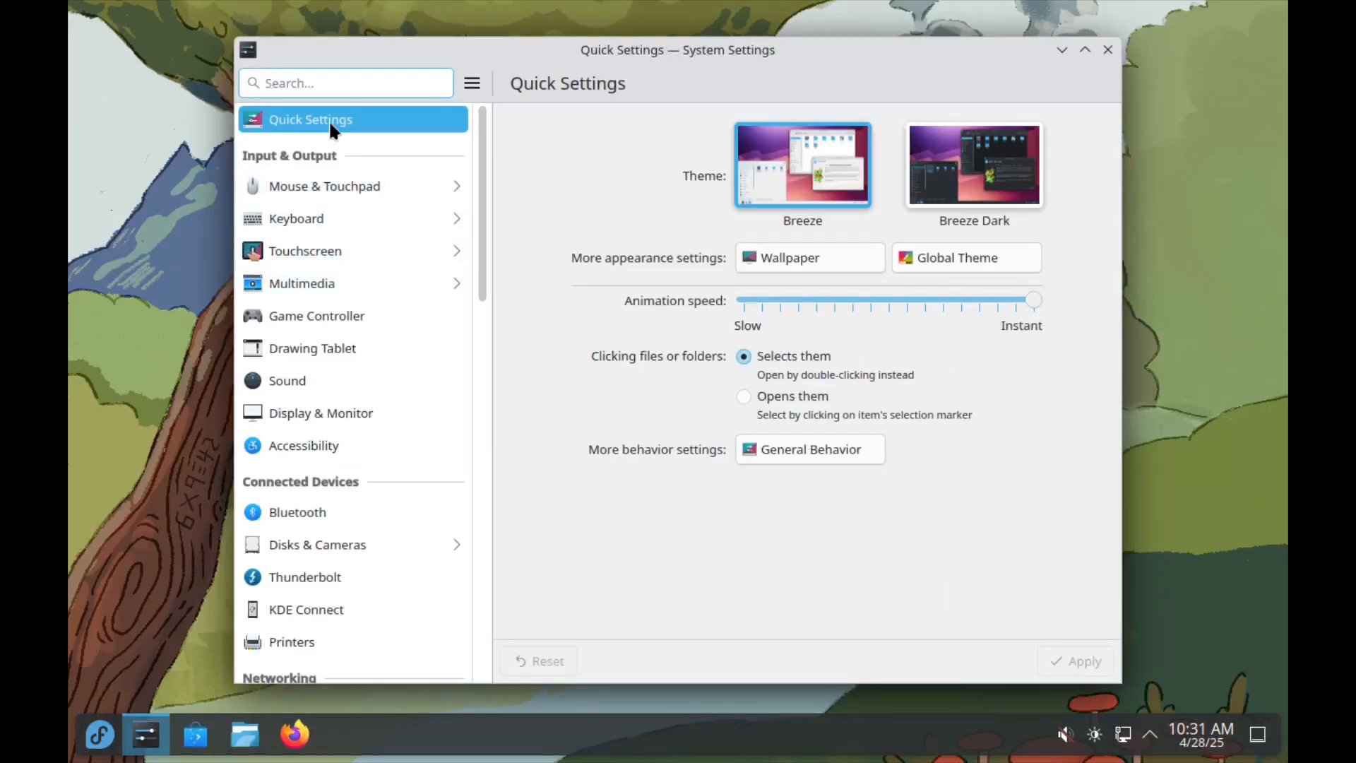
text(dis)
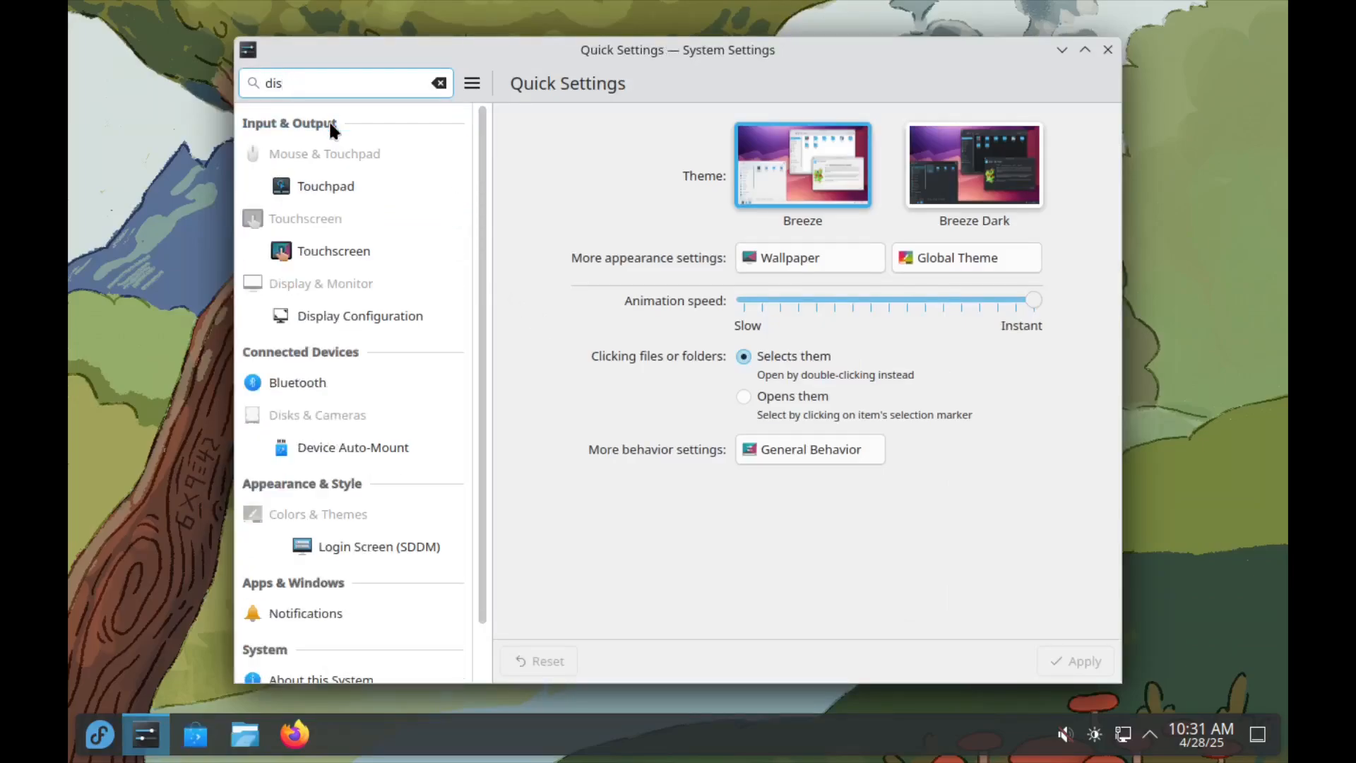
click(363, 311)
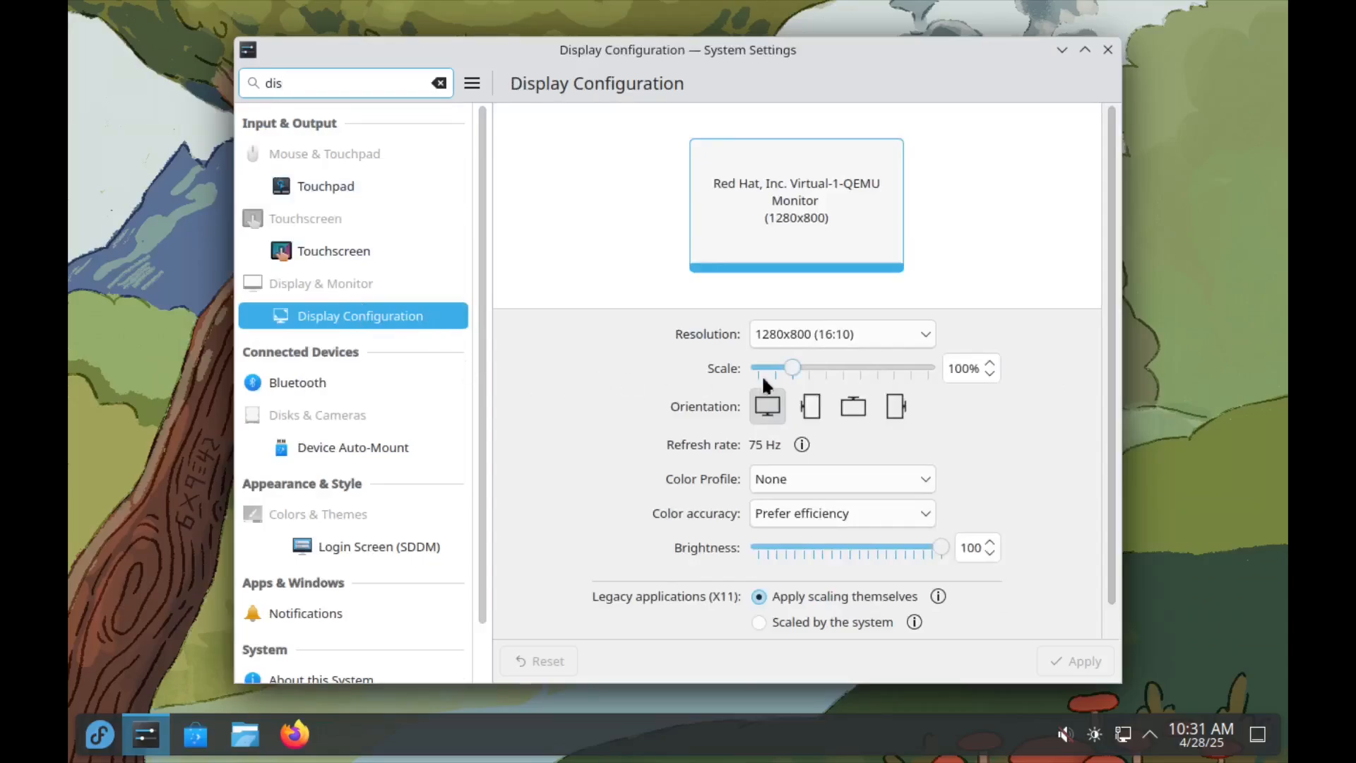
click(842, 337)
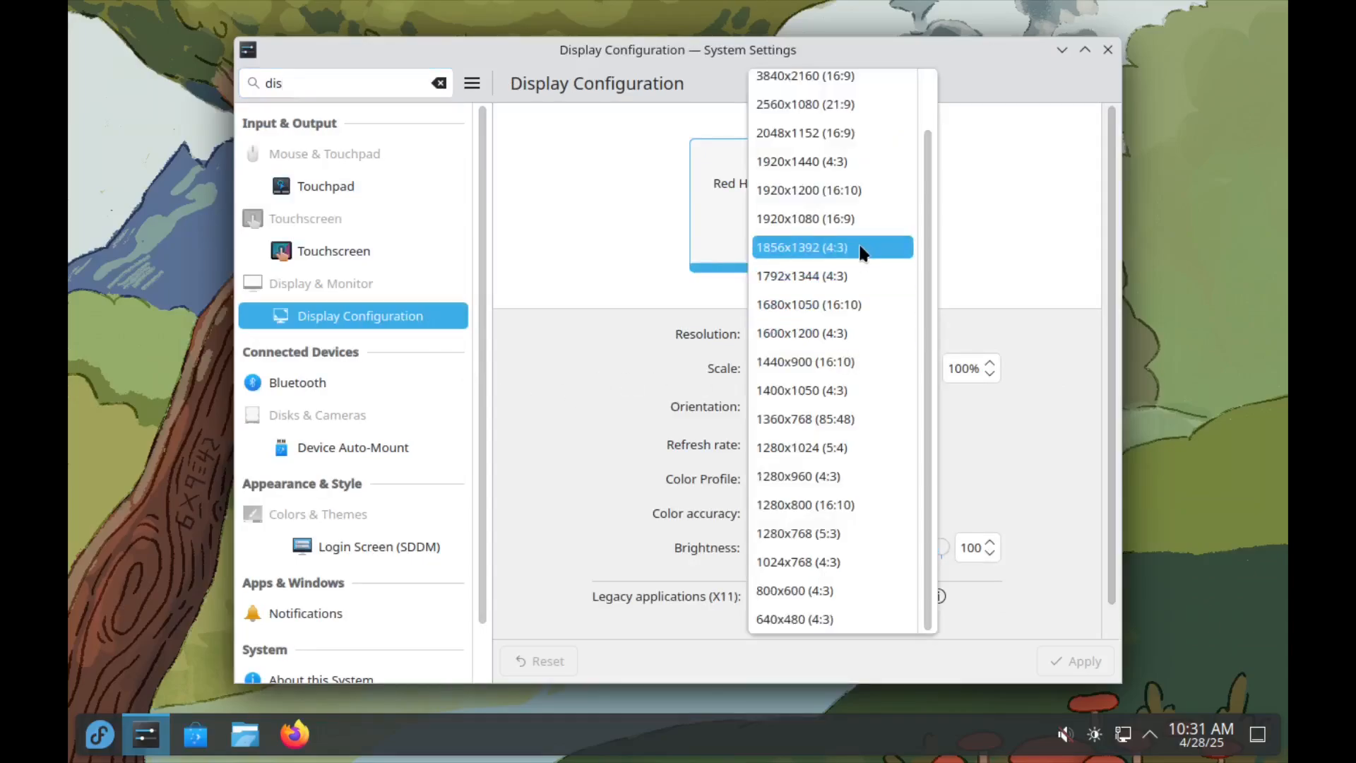
click(844, 217)
click(1073, 660)
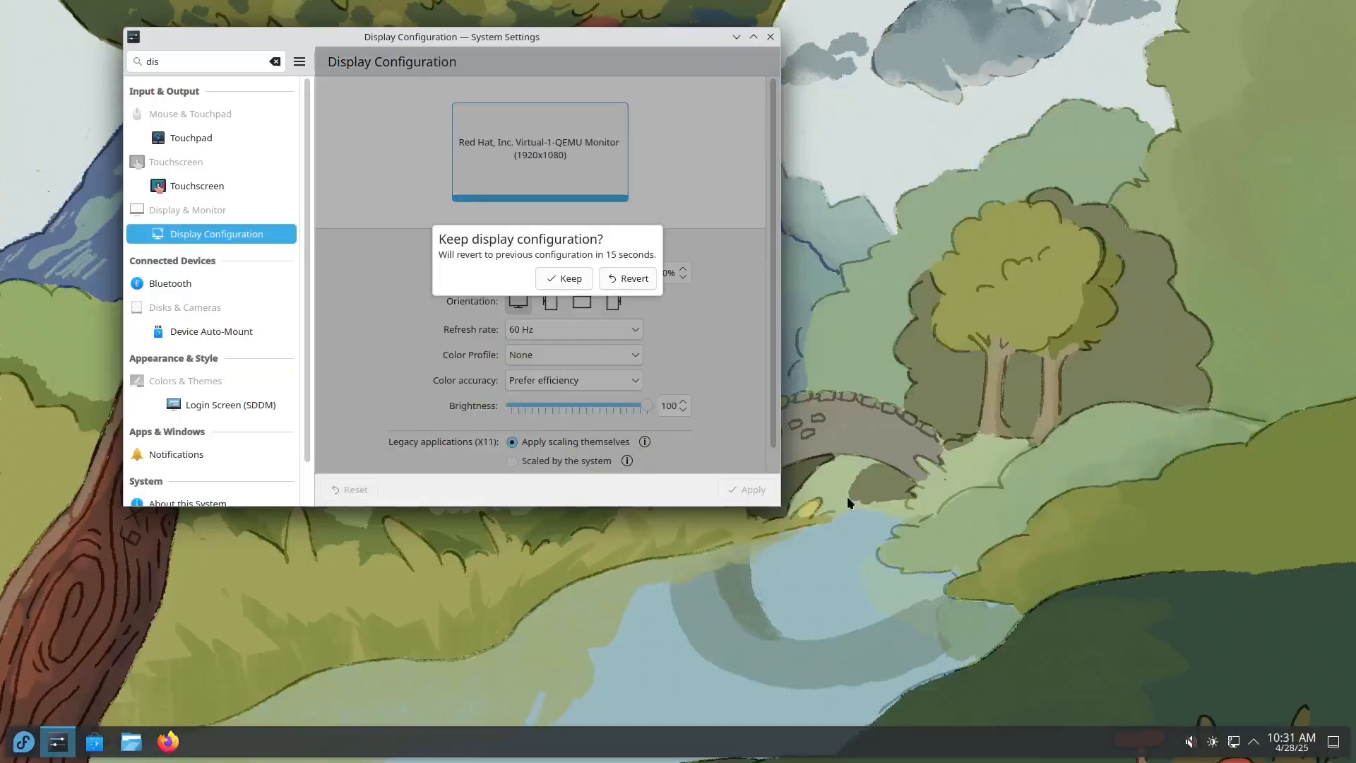
click(586, 278)
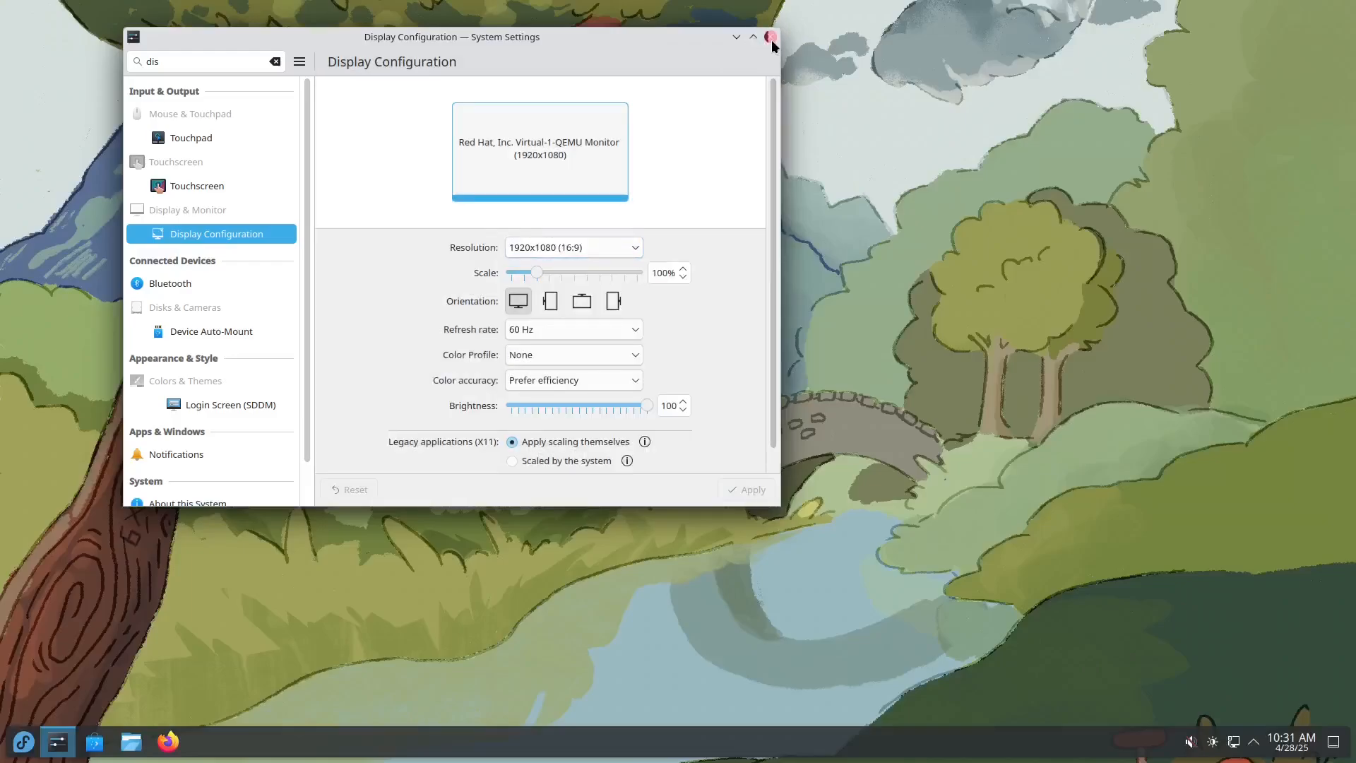
click(770, 37)
Step: Open a Konsole terminal window, move it across the desktop and close it
right_click(248, 738)
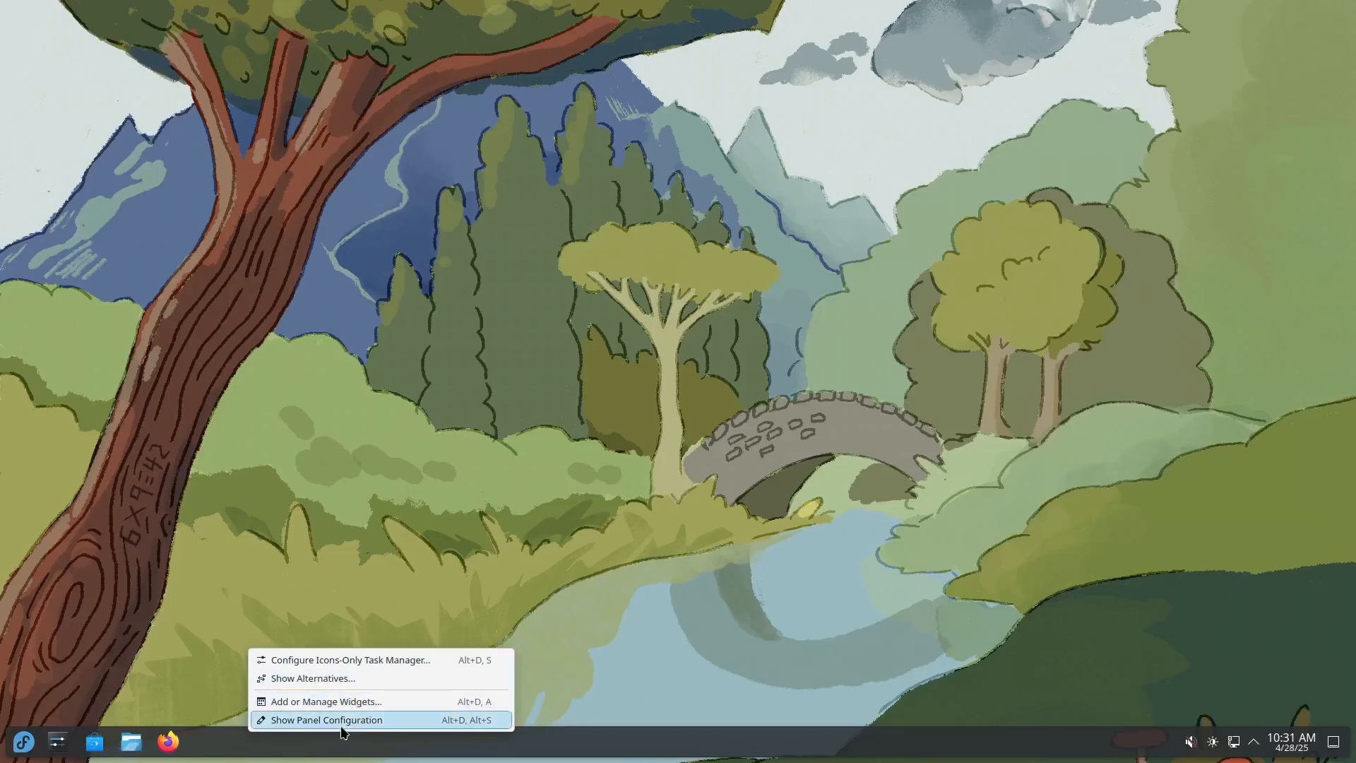
click(217, 747)
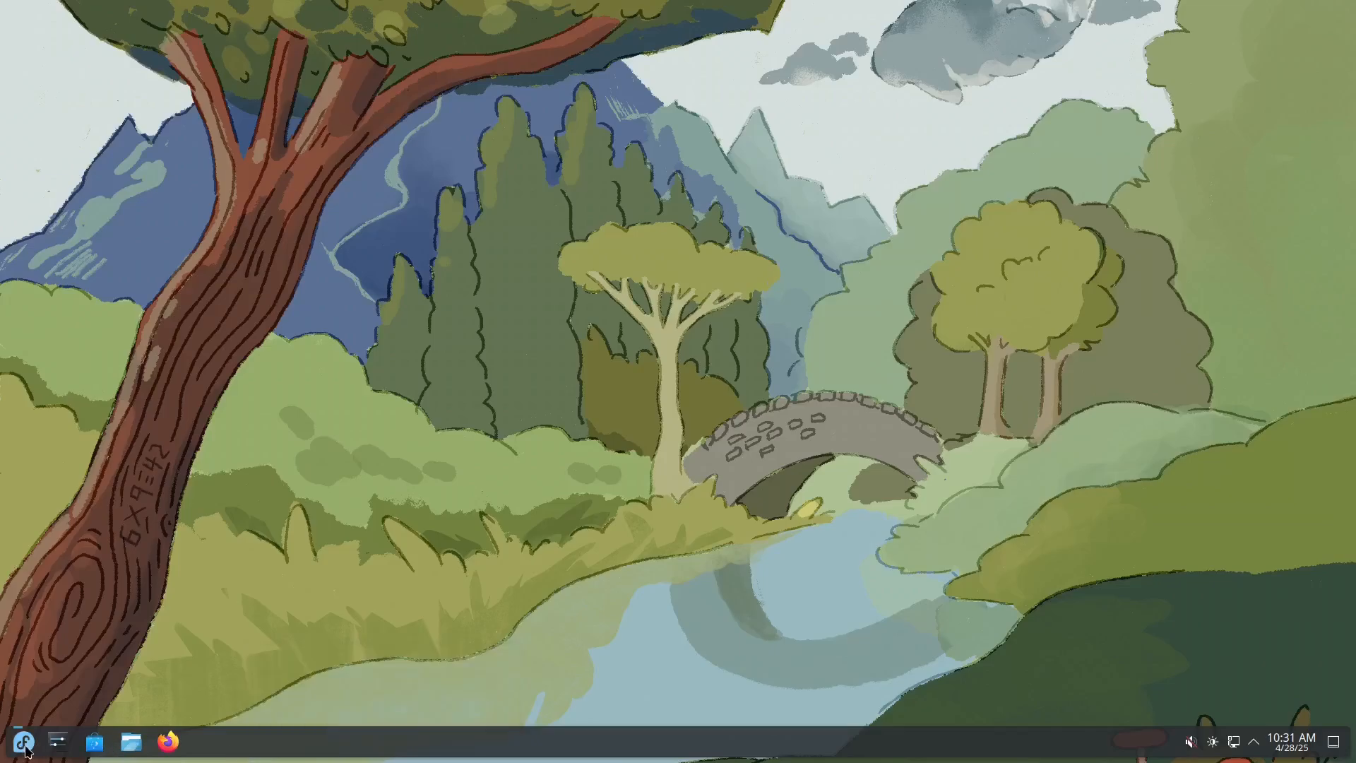
click(23, 741)
click(264, 488)
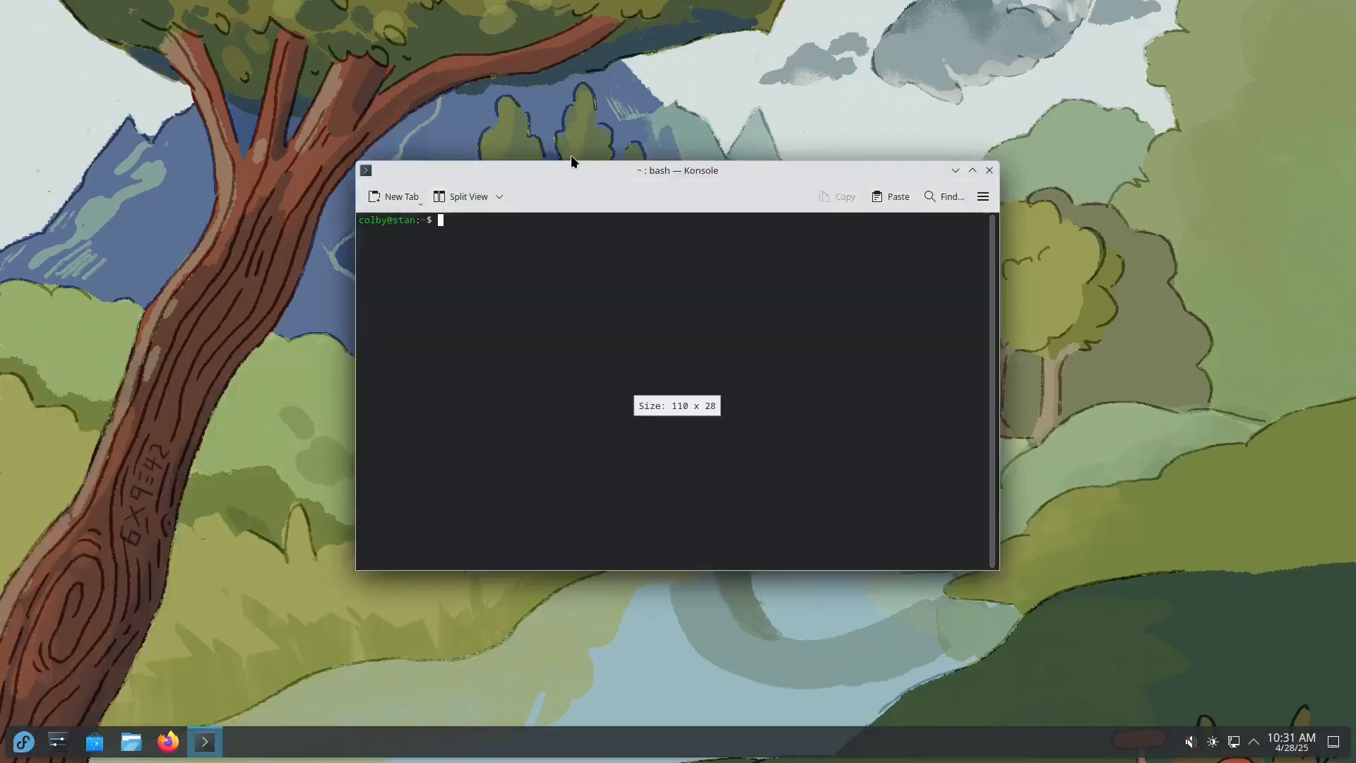
drag(523, 201, 378, 290)
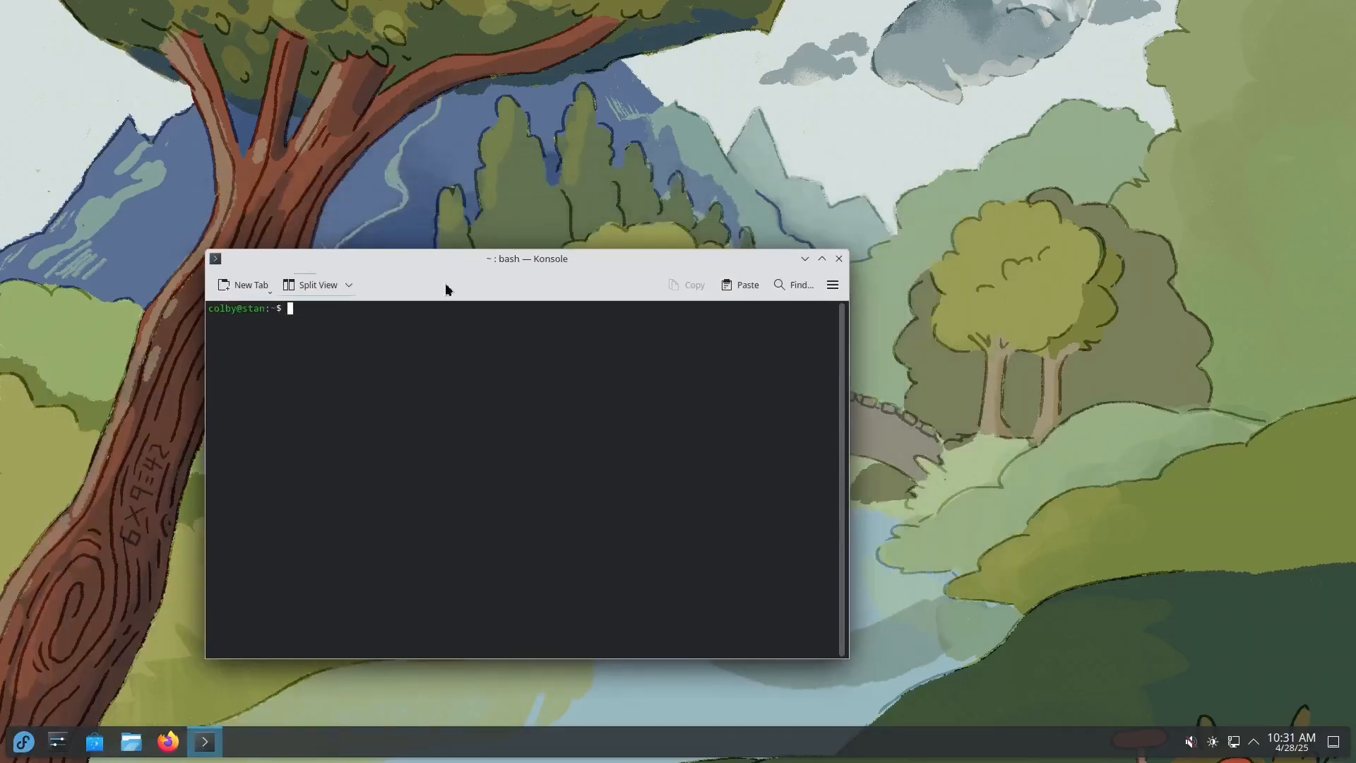
click(840, 256)
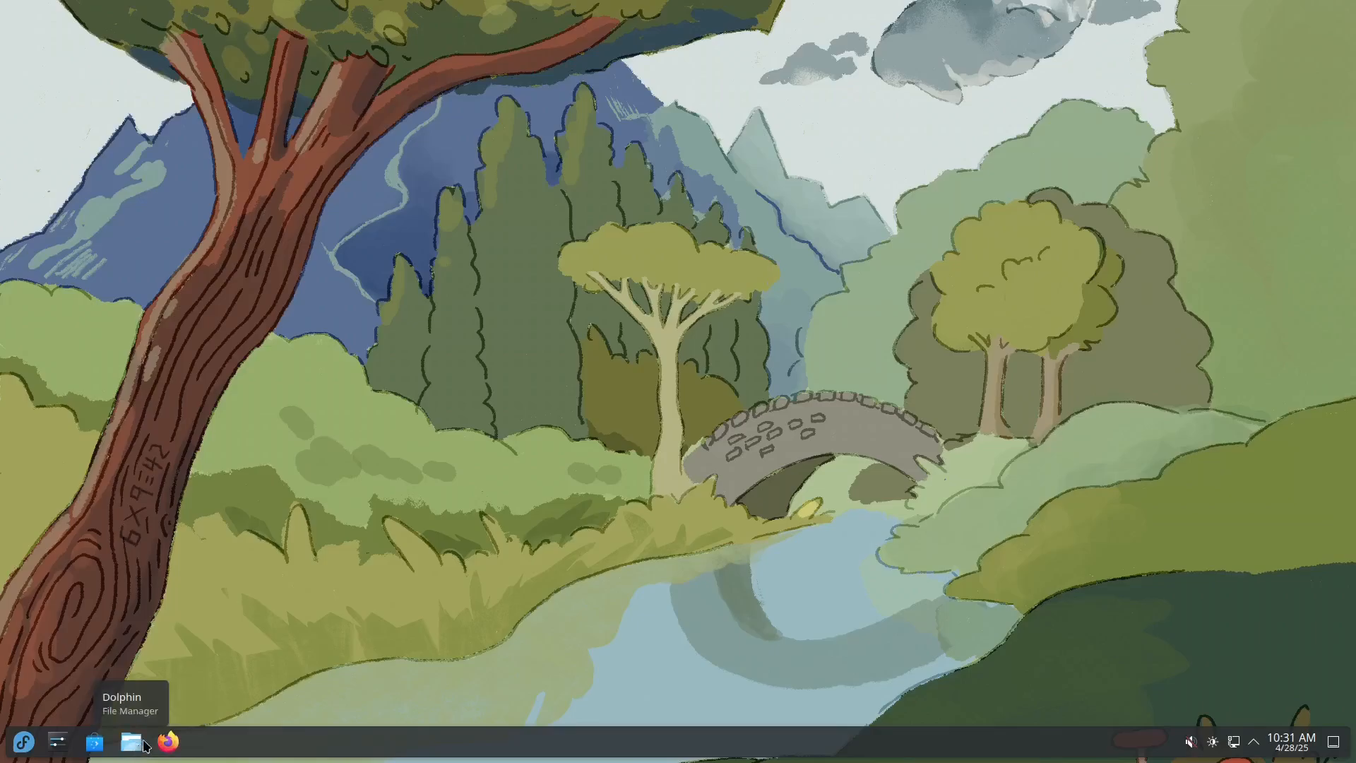
Step: Configure the desktop panel with the Floating style turned off and a panel height of 56, and leave edit mode
right_click(233, 741)
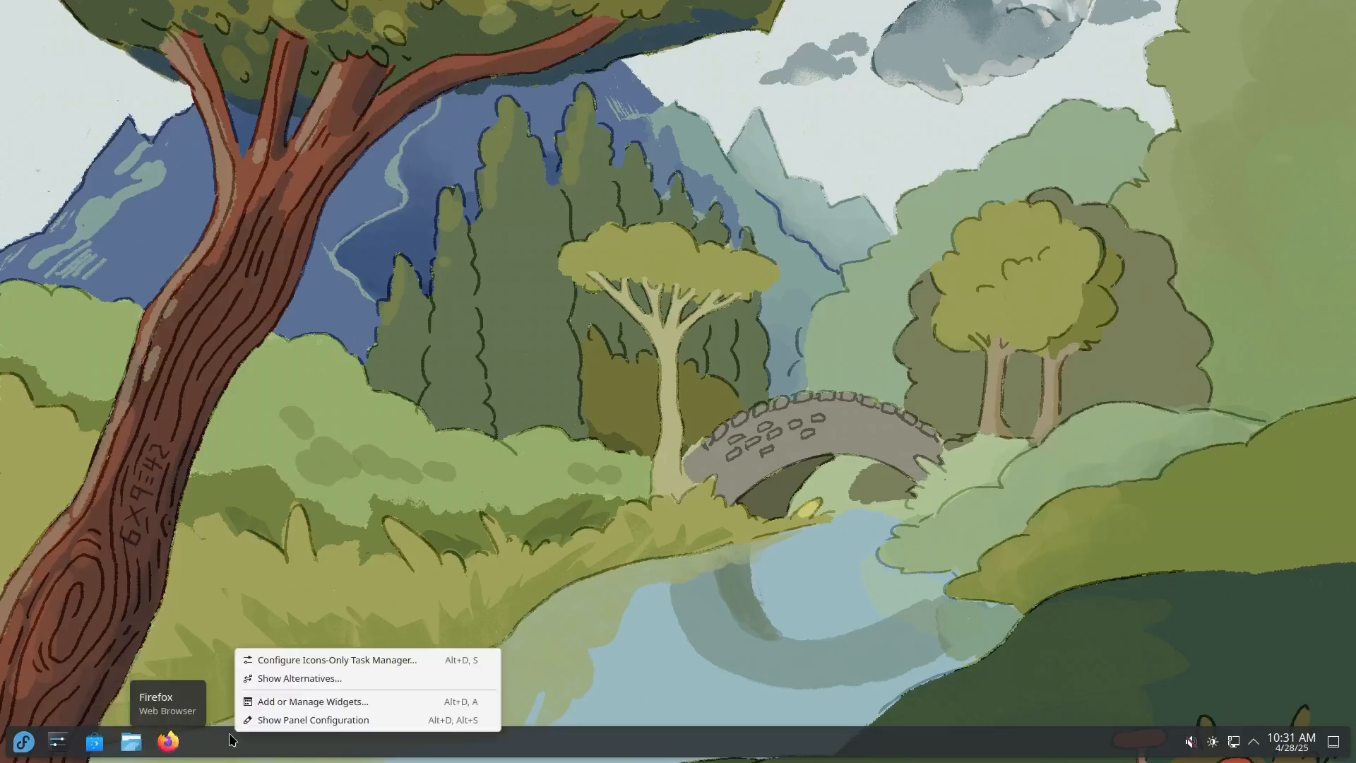
click(332, 721)
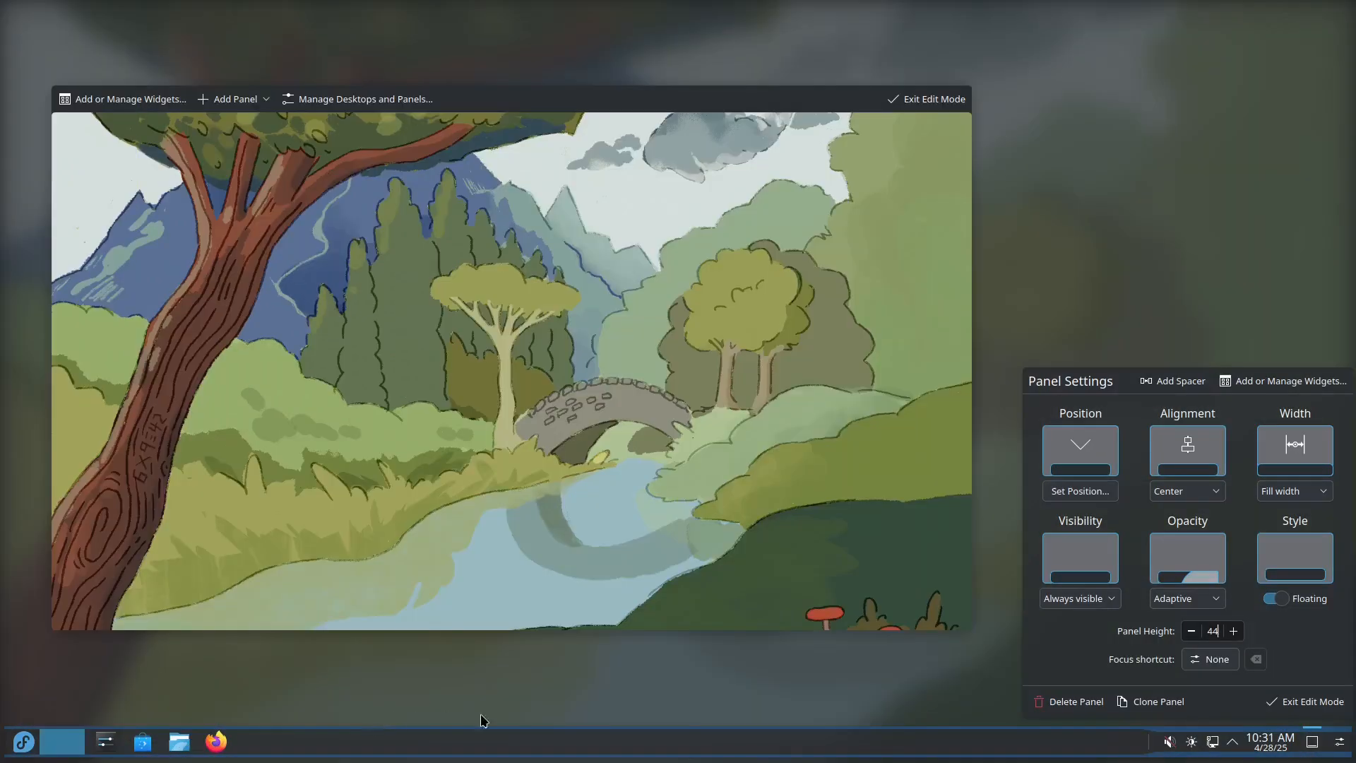
click(1276, 598)
click(1233, 631)
click(1233, 631)
click(1233, 631)
click(1233, 631)
click(1191, 631)
click(1191, 631)
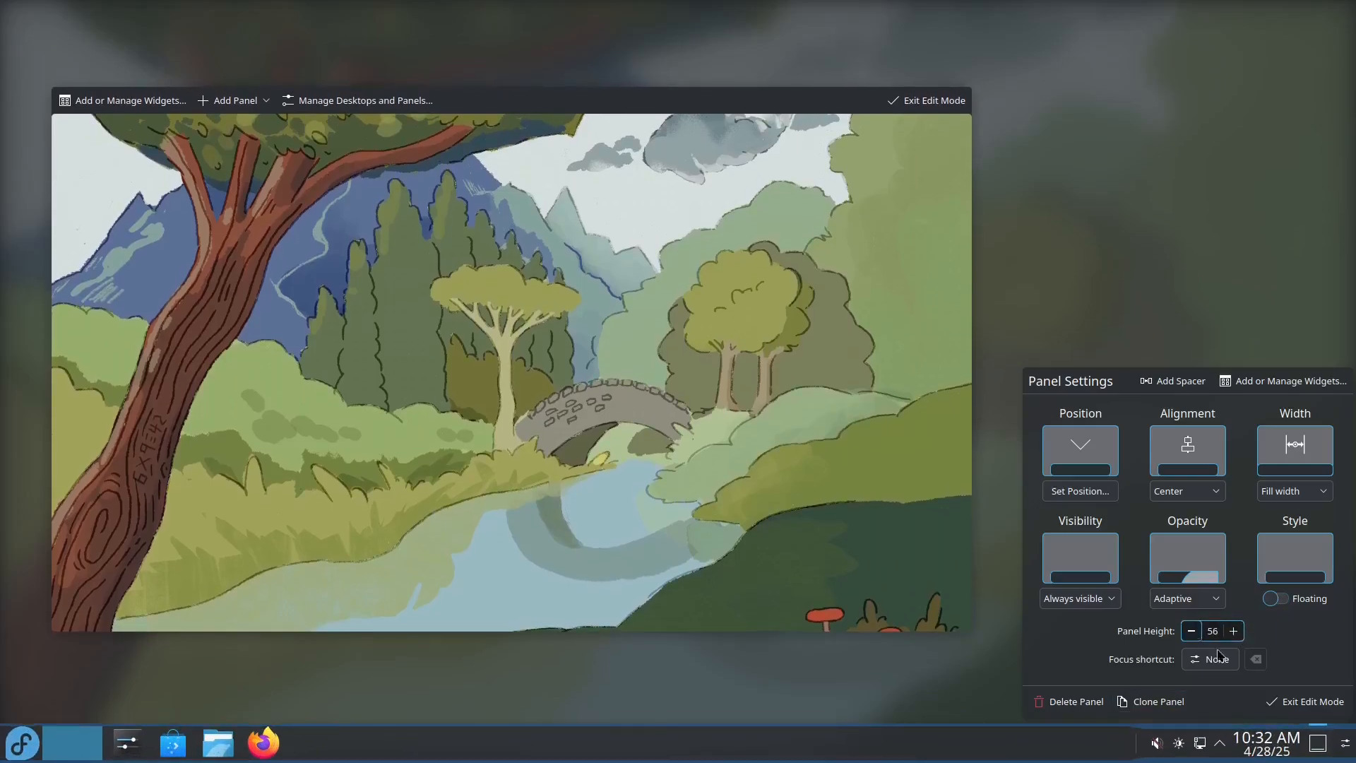
click(1284, 703)
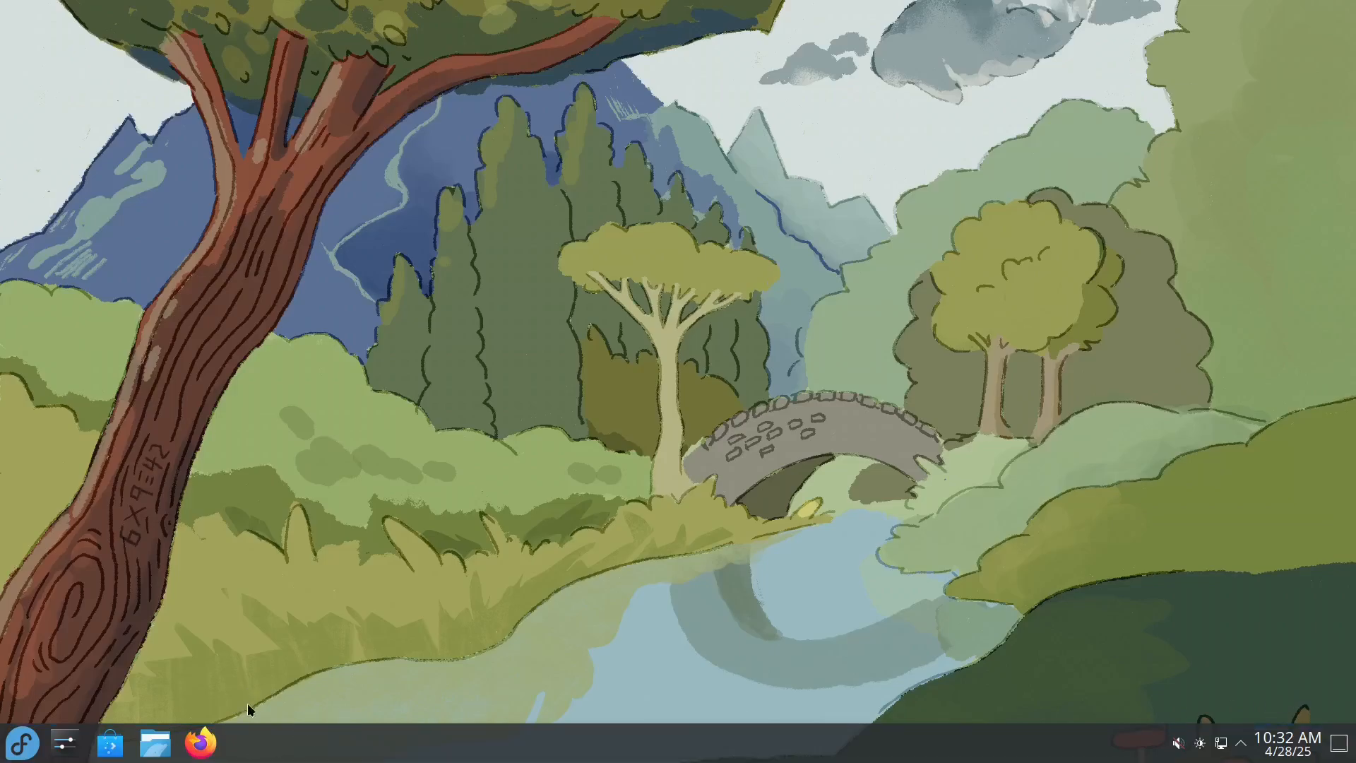
Step: Open Discover, search for "obs" and open the OBS Studio page
click(109, 749)
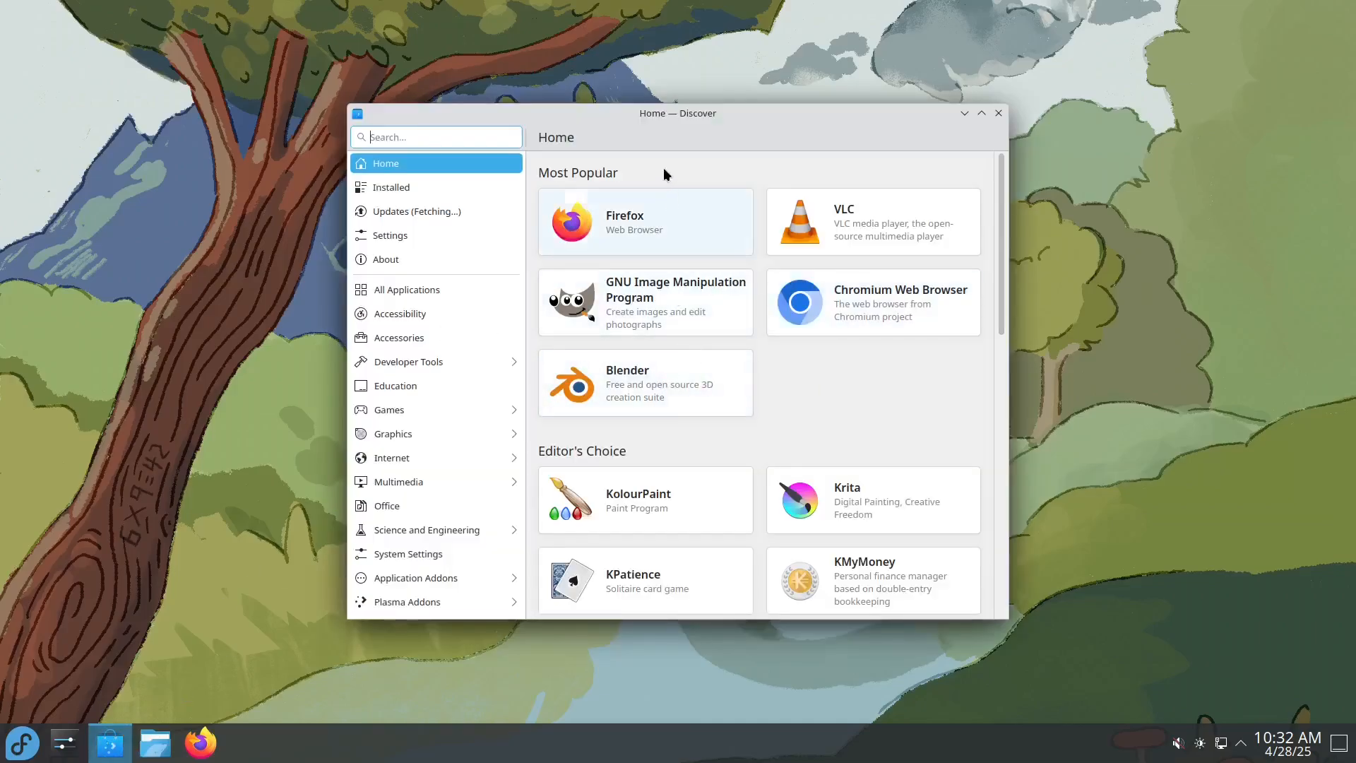
drag(638, 132, 581, 150)
click(394, 155)
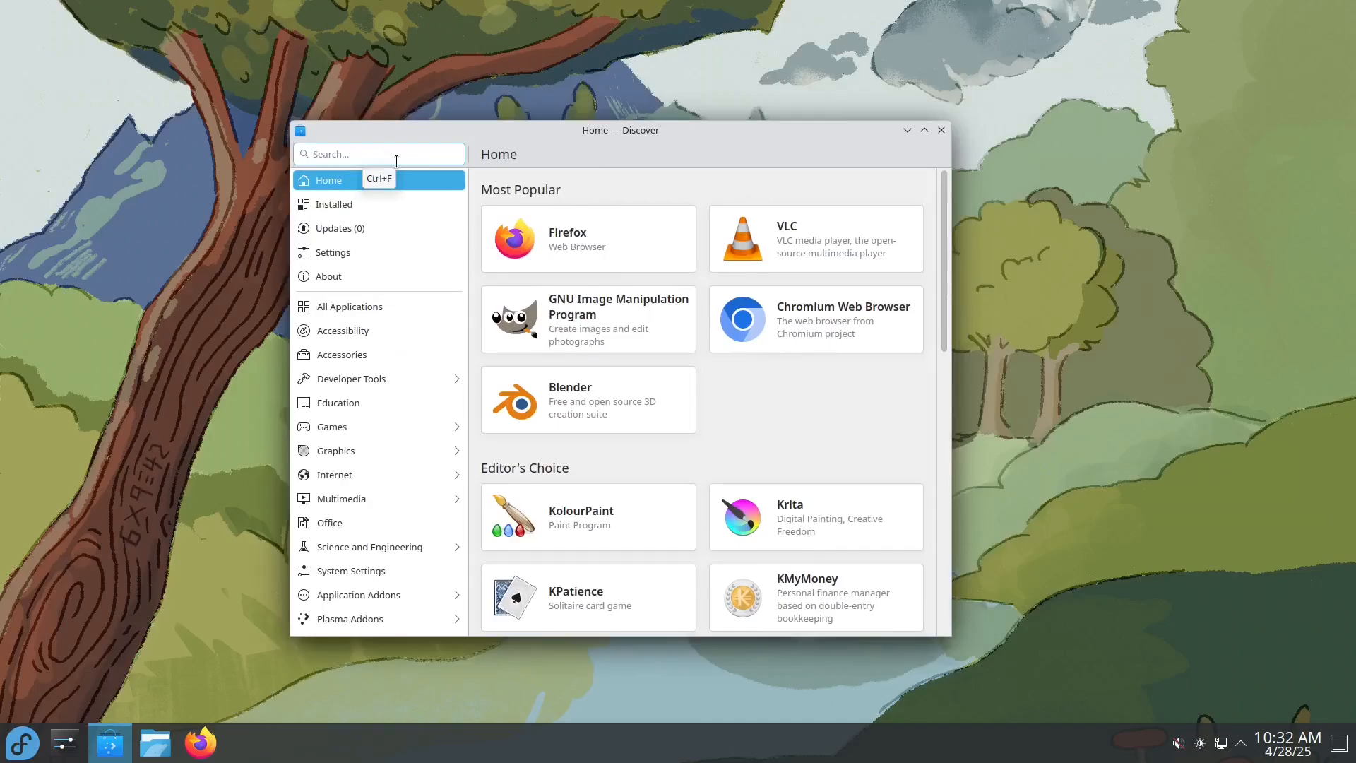
text(obs)
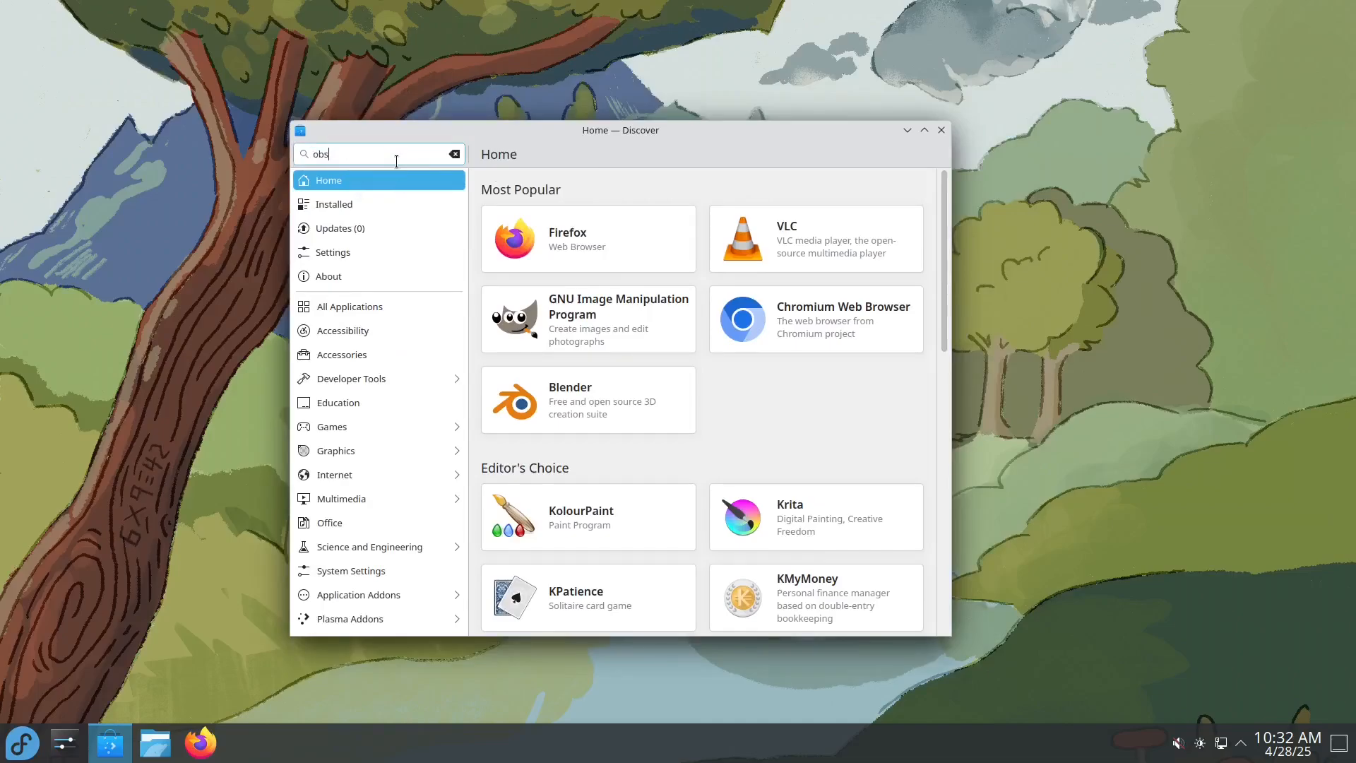
click(685, 216)
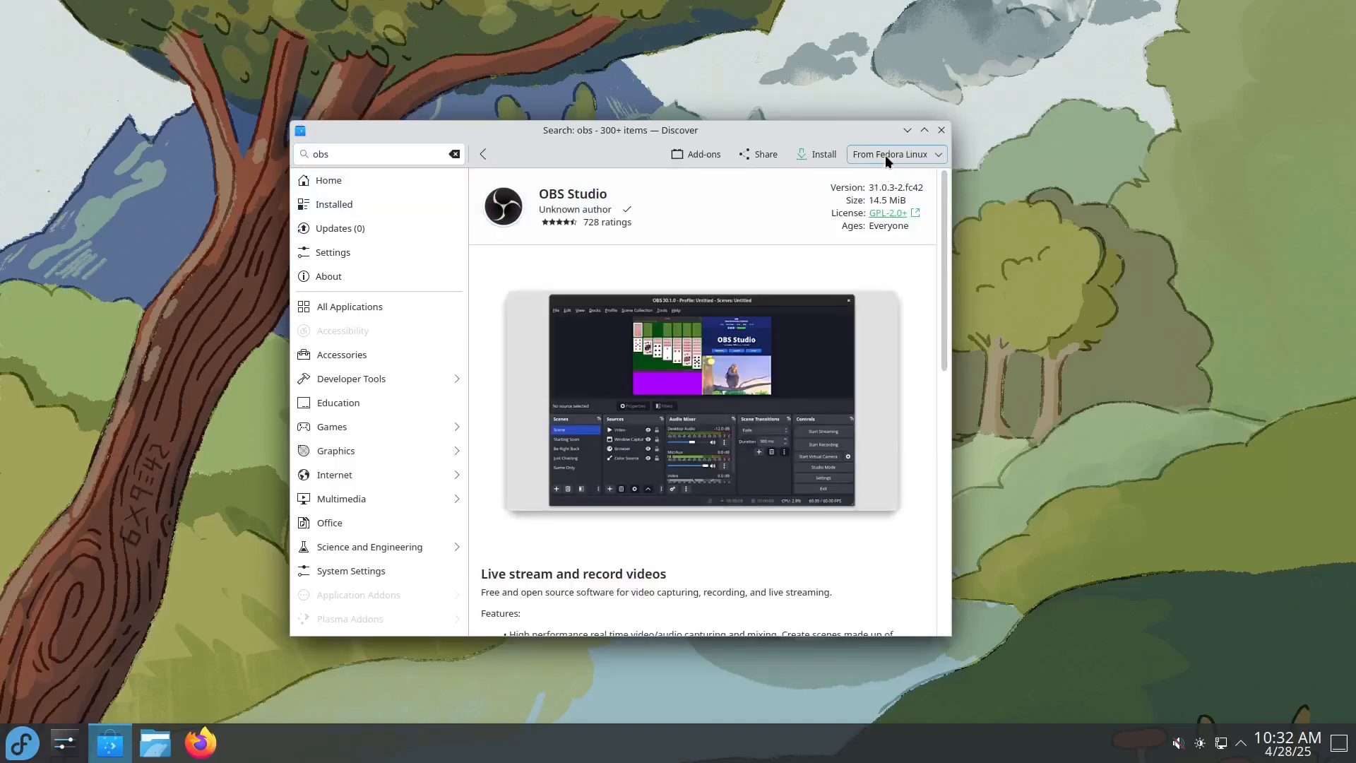
Step: Compare OBS Studio's package sources by switching between Flathub and Fedora Linux, leaving Flathub selected
click(930, 154)
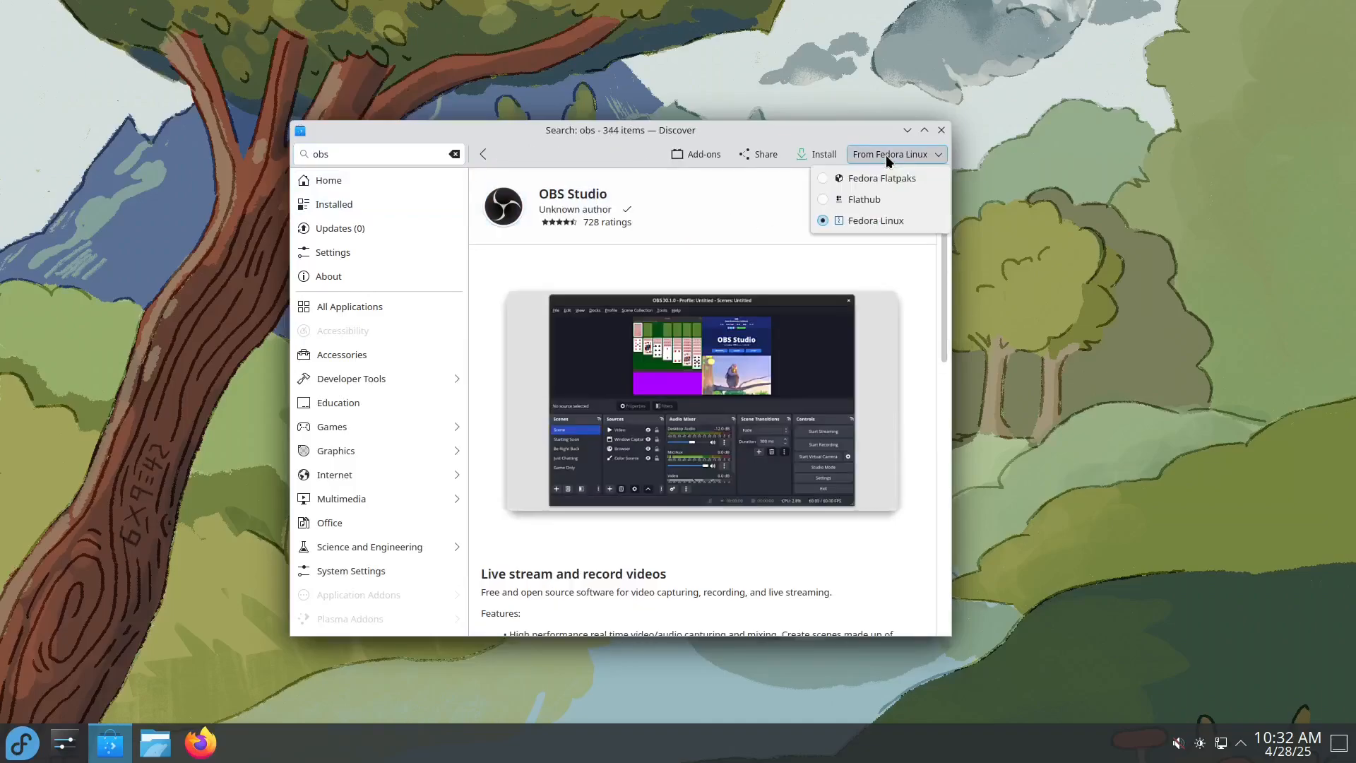
click(863, 200)
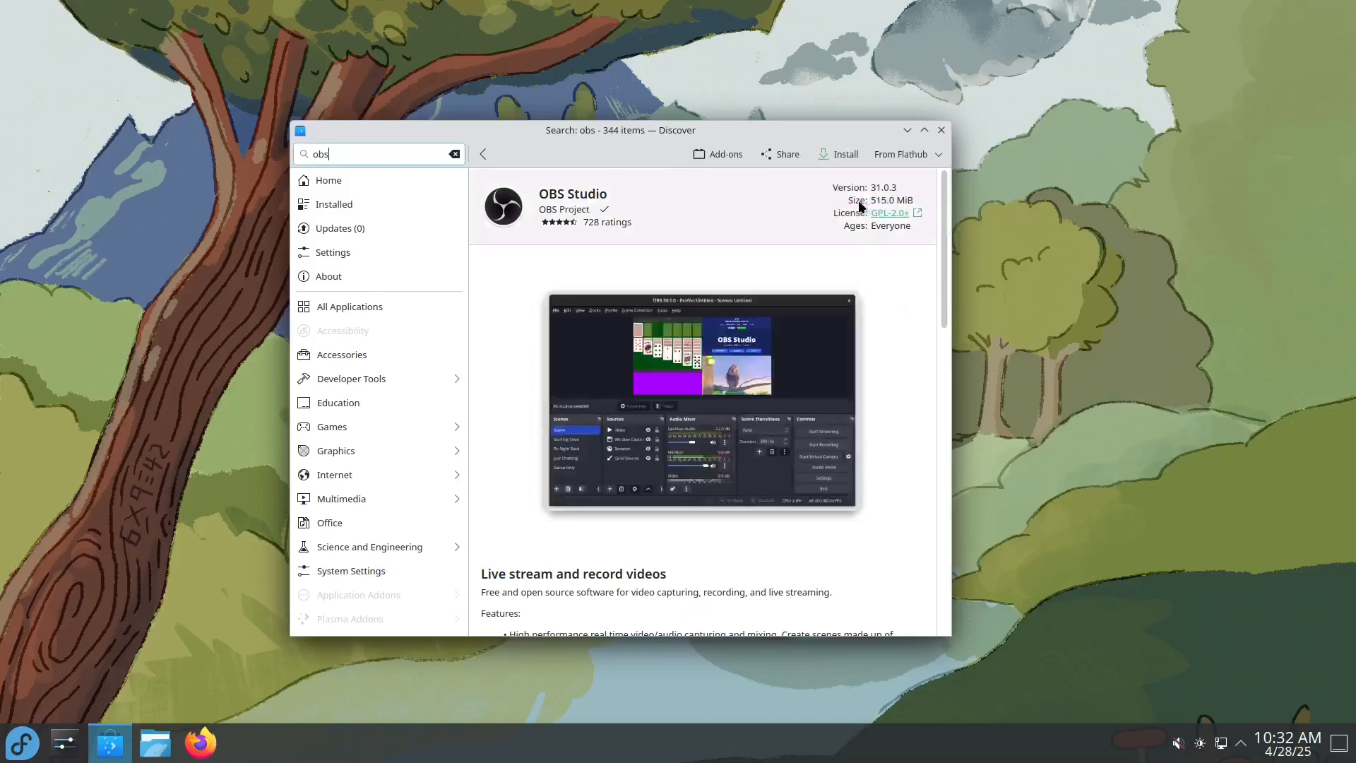
click(910, 157)
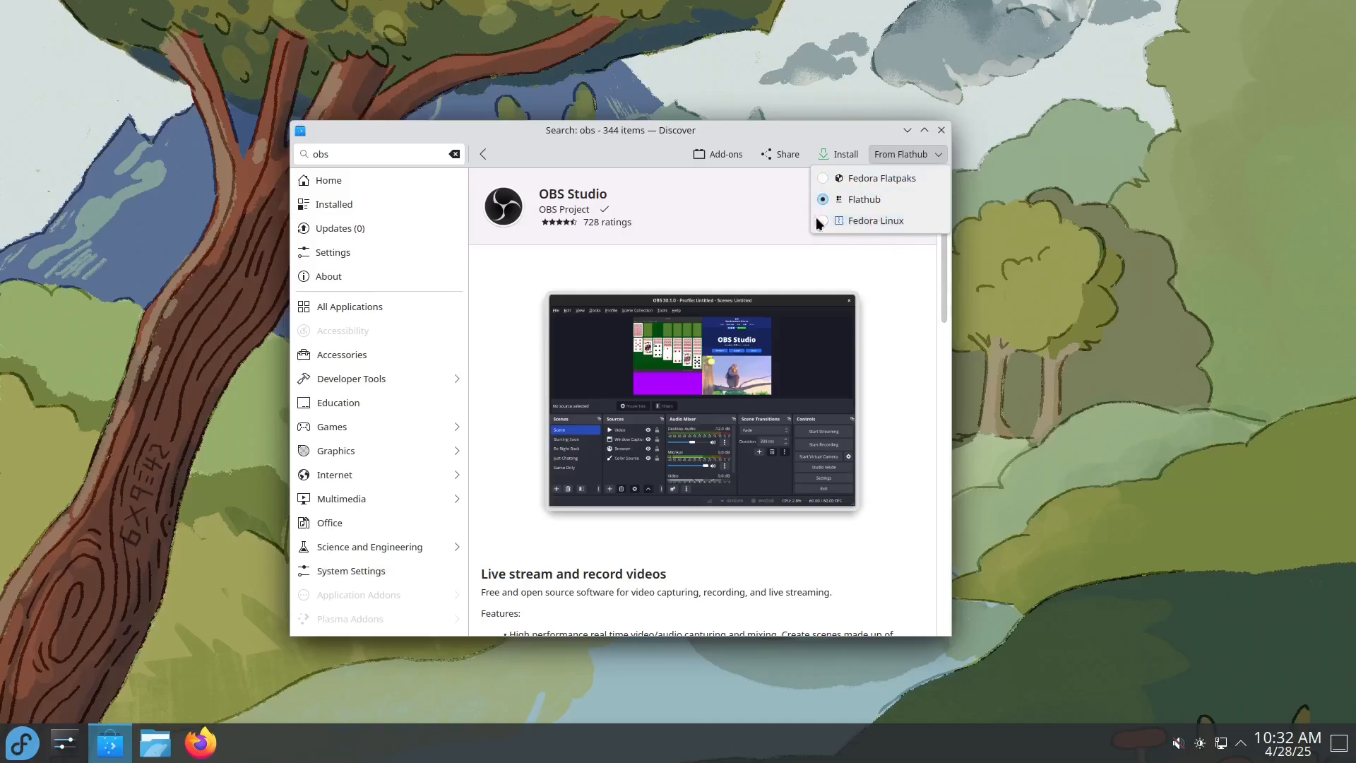
click(853, 219)
click(896, 154)
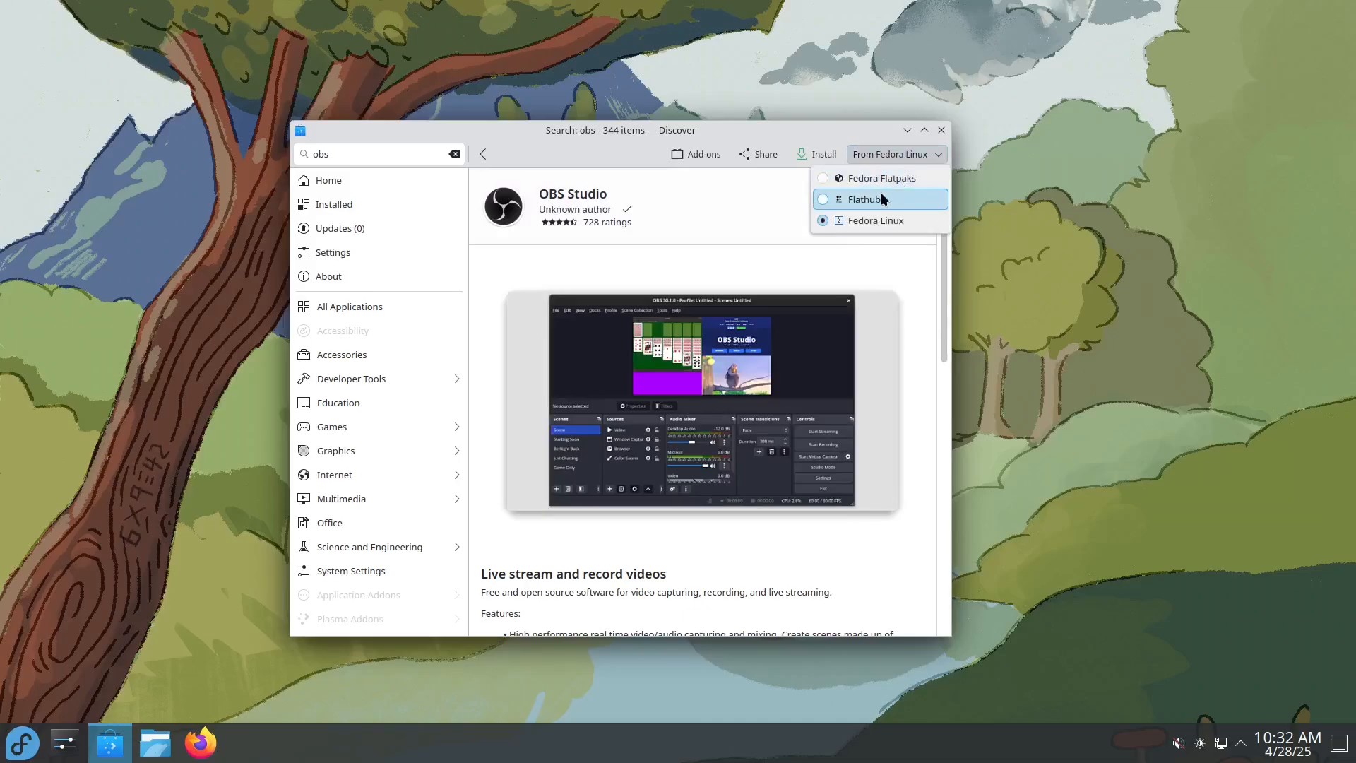
click(879, 192)
click(894, 155)
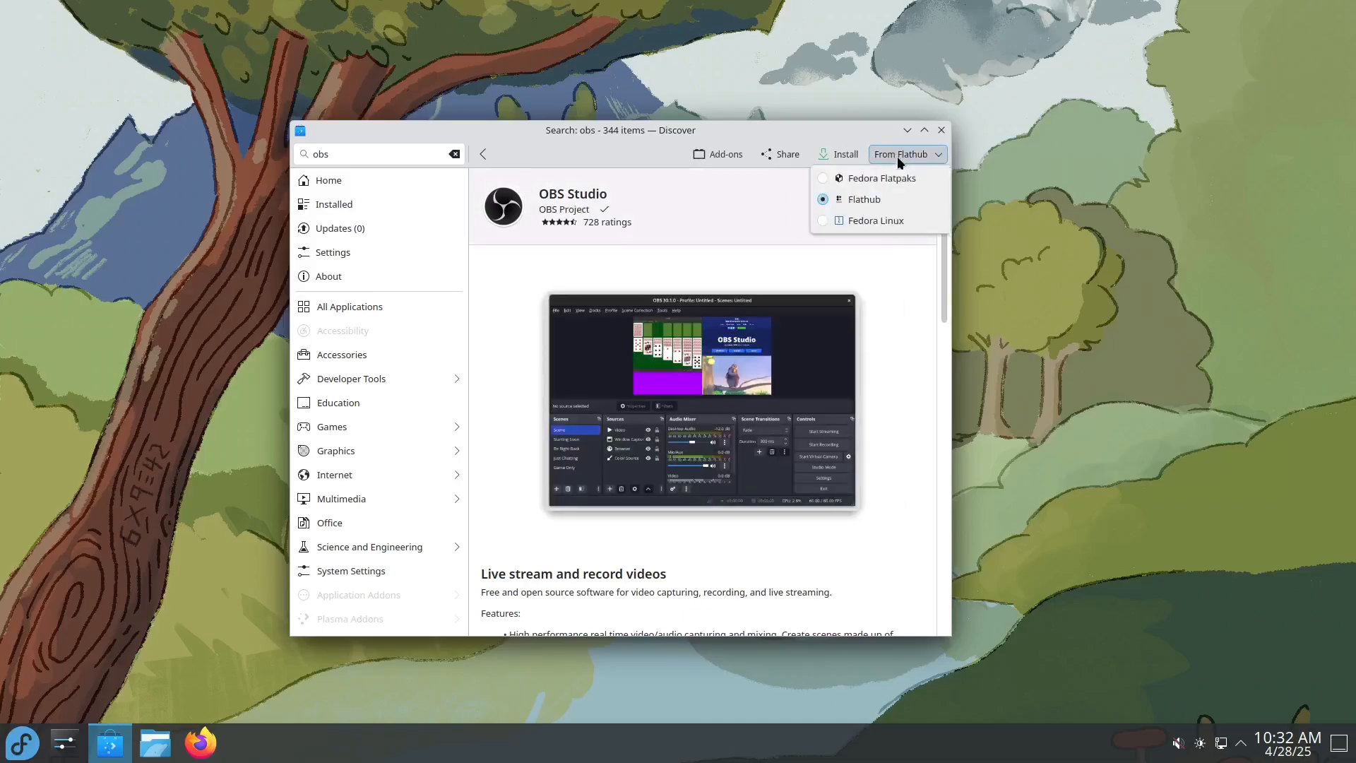
click(862, 199)
Step: Search Discover for "chrome", open the Google Chrome page and start its installation from Flathub
key(ctrl+f)
text(chrome)
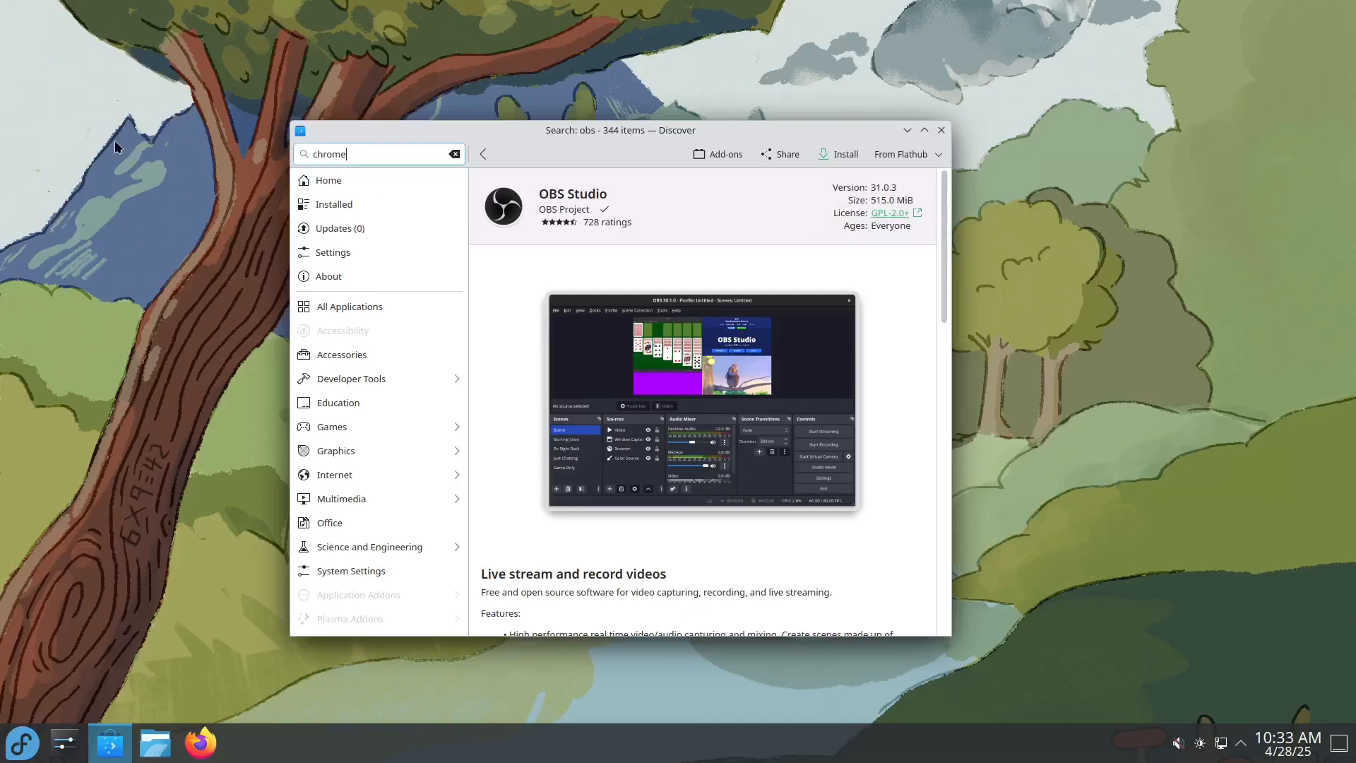
click(719, 231)
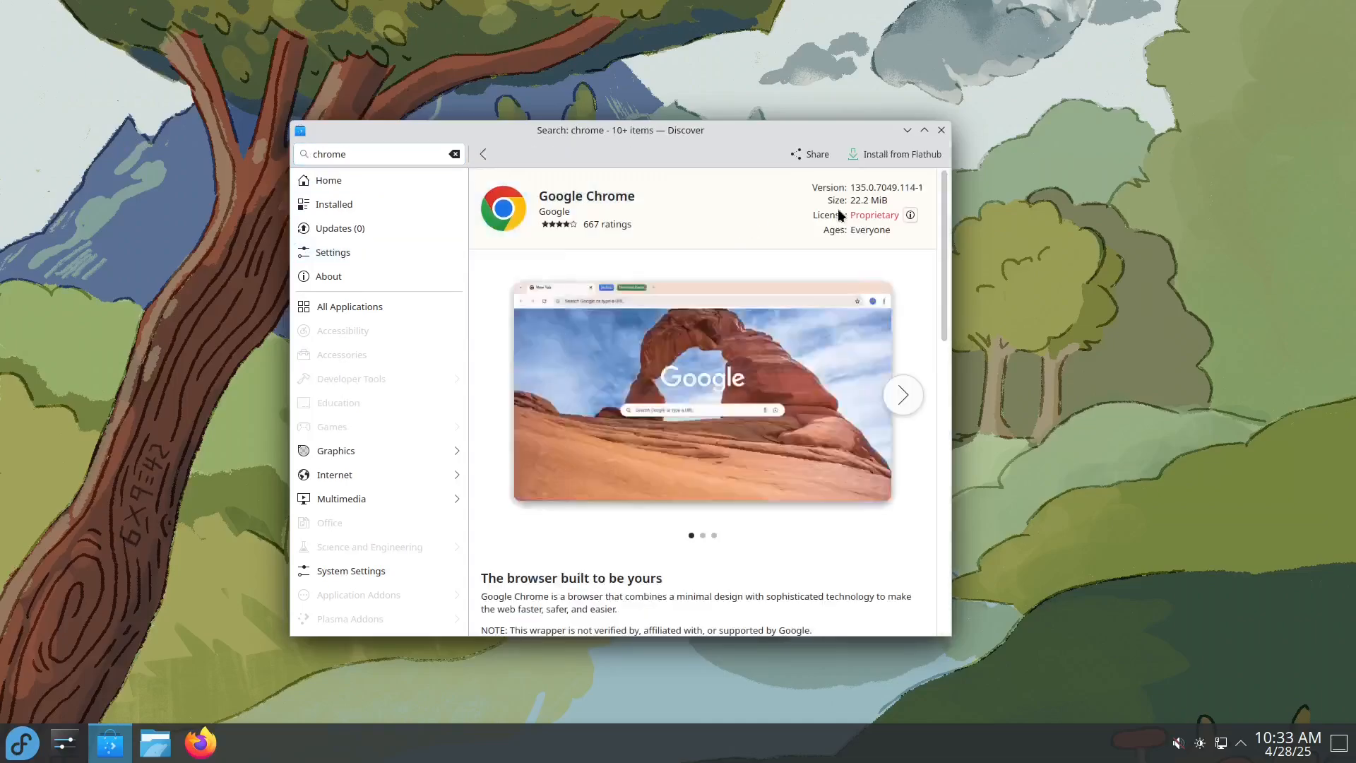
click(927, 149)
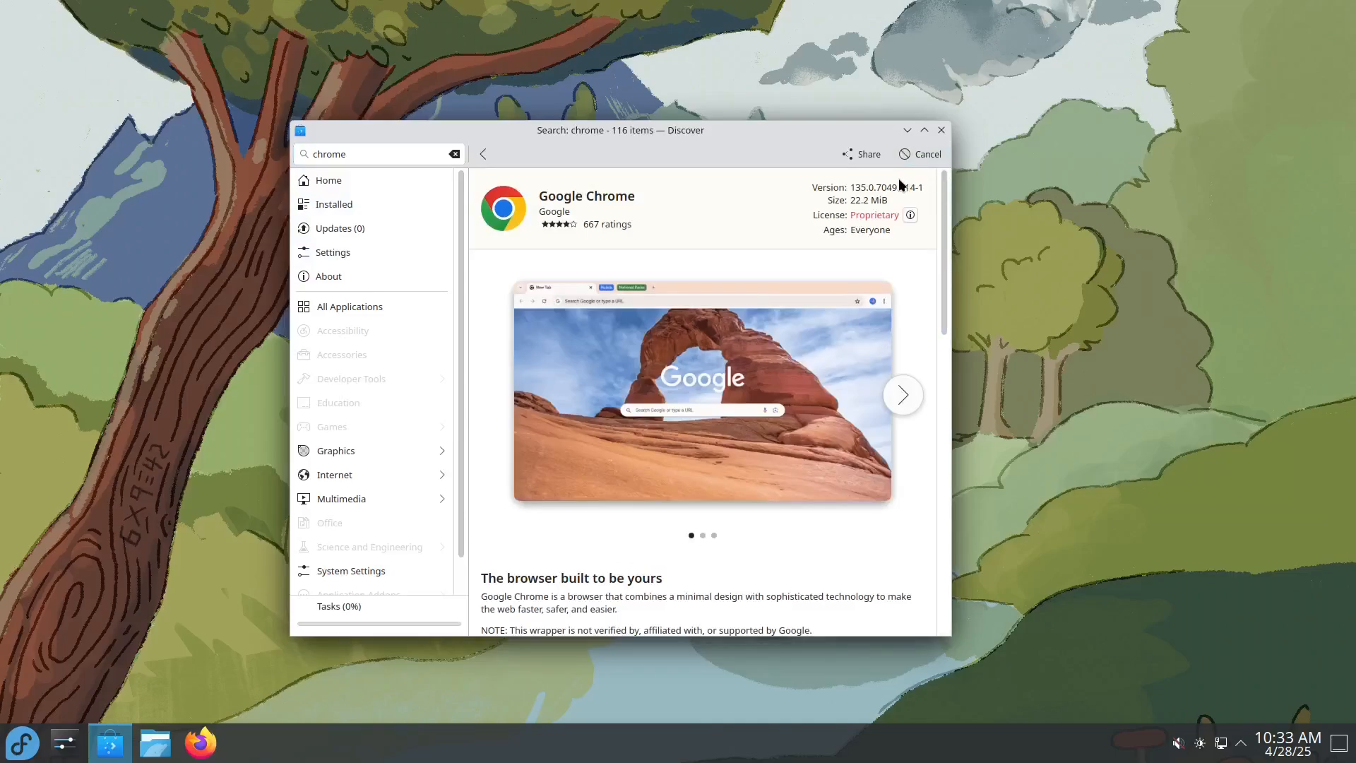
Step: Search Discover for "brave" and open the Brave browser page
key(ctrl+f)
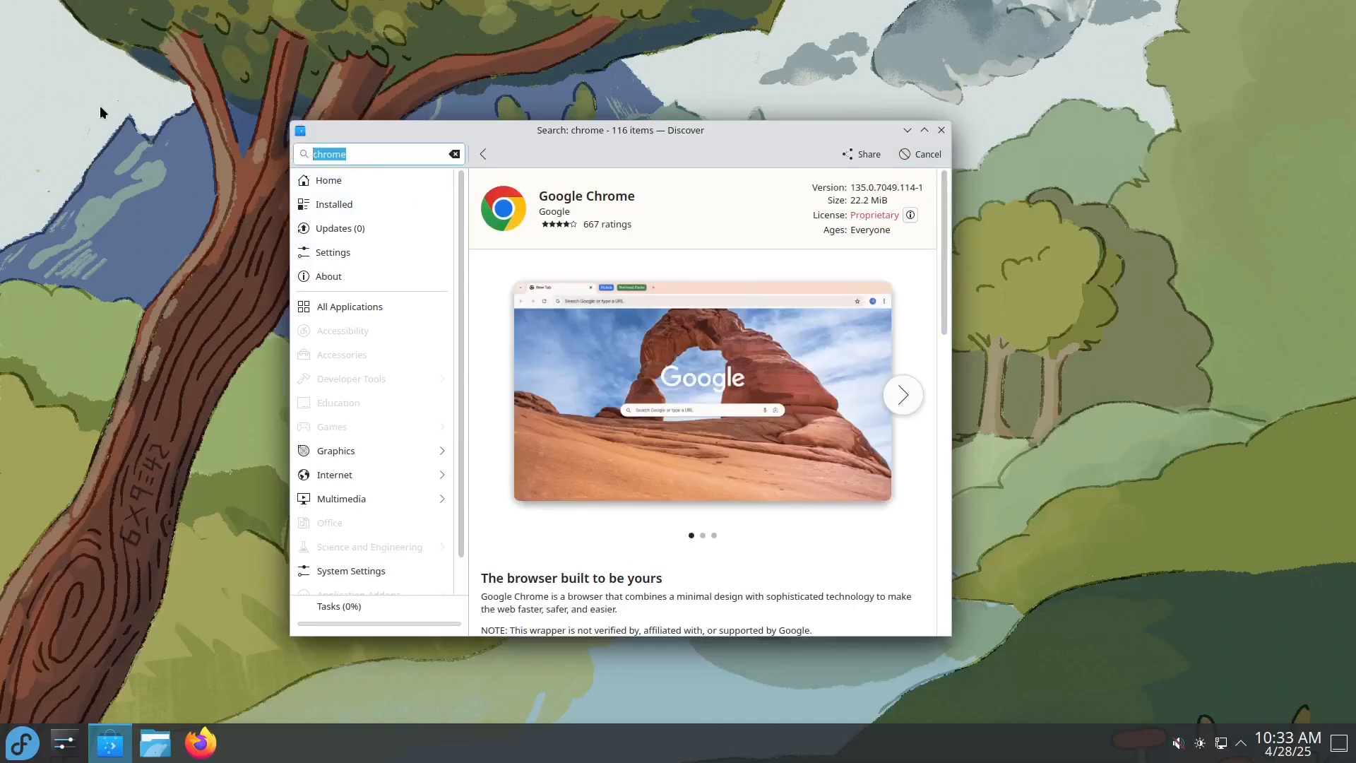
text(brave)
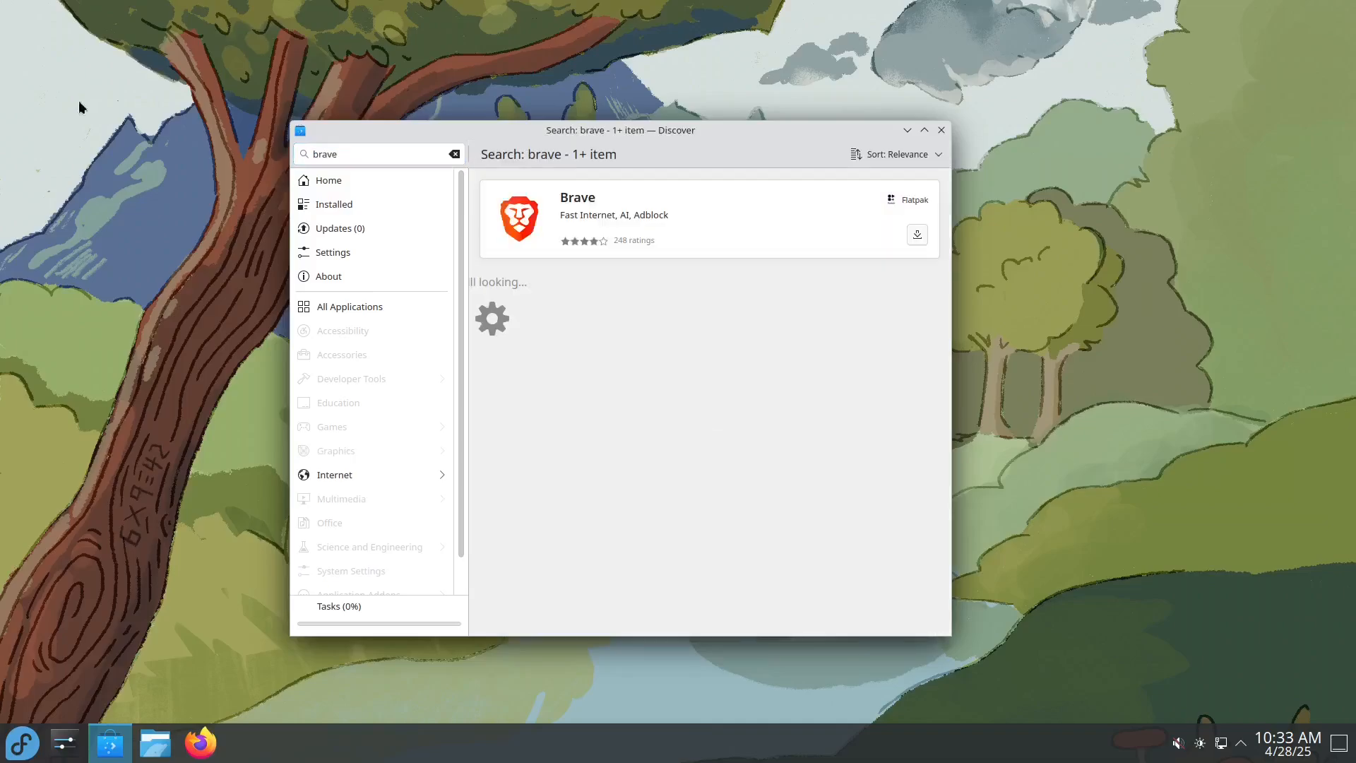
click(768, 218)
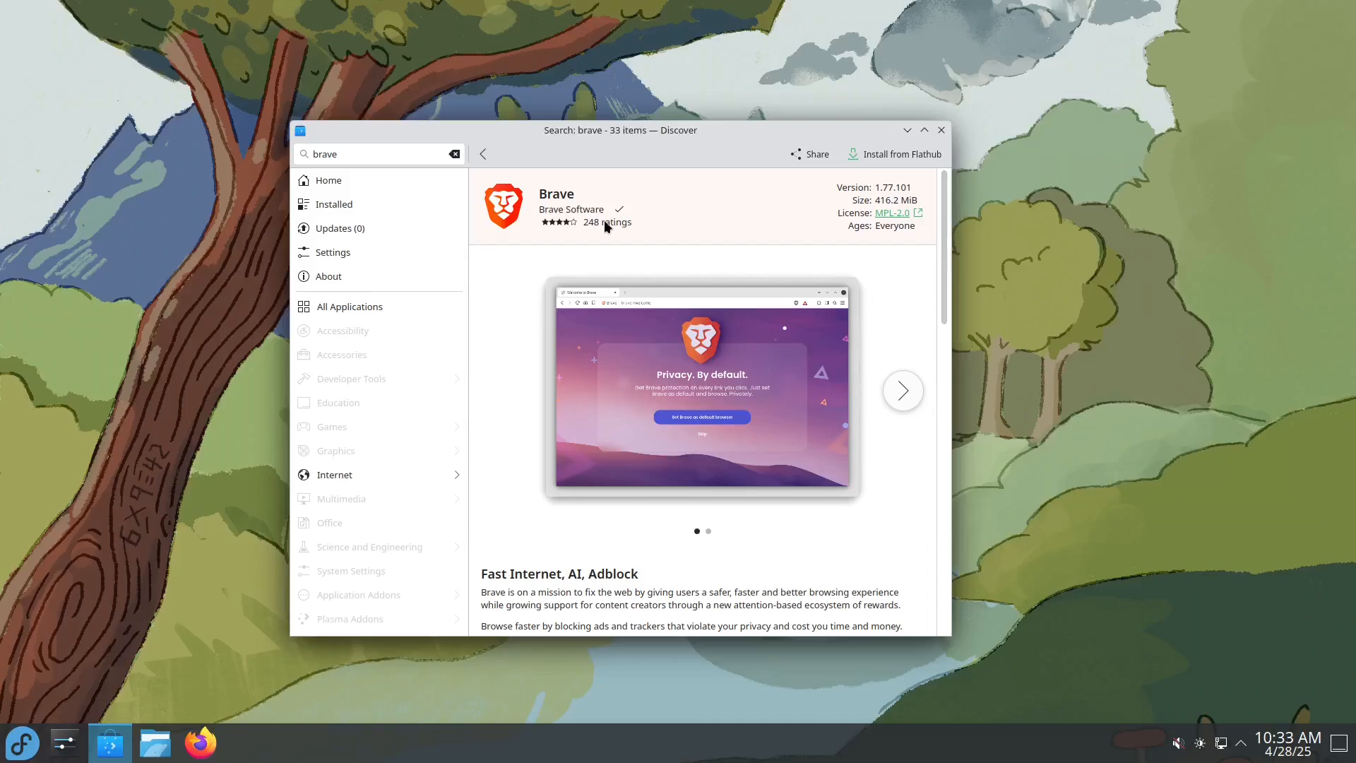
Step: Briefly view the application launcher, dismiss it, and close the Discover window
click(5, 745)
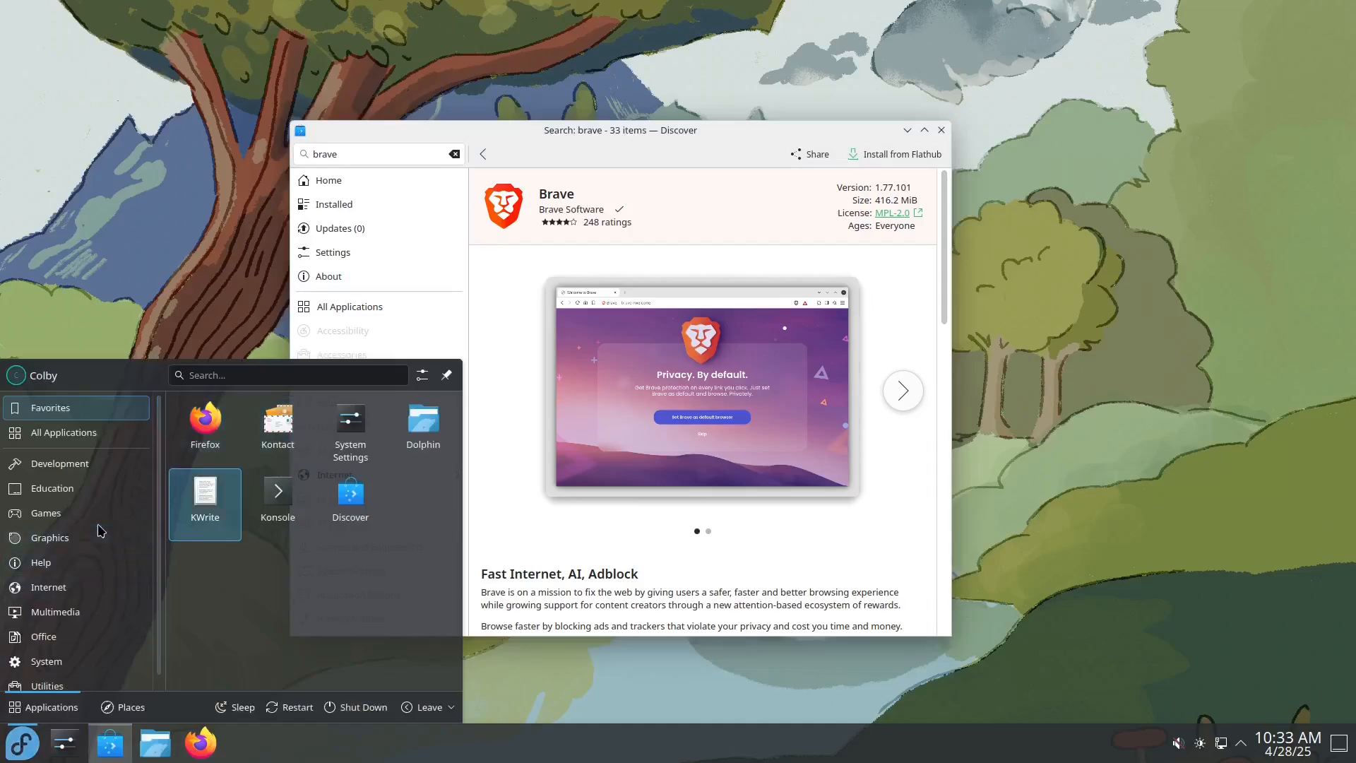
click(152, 175)
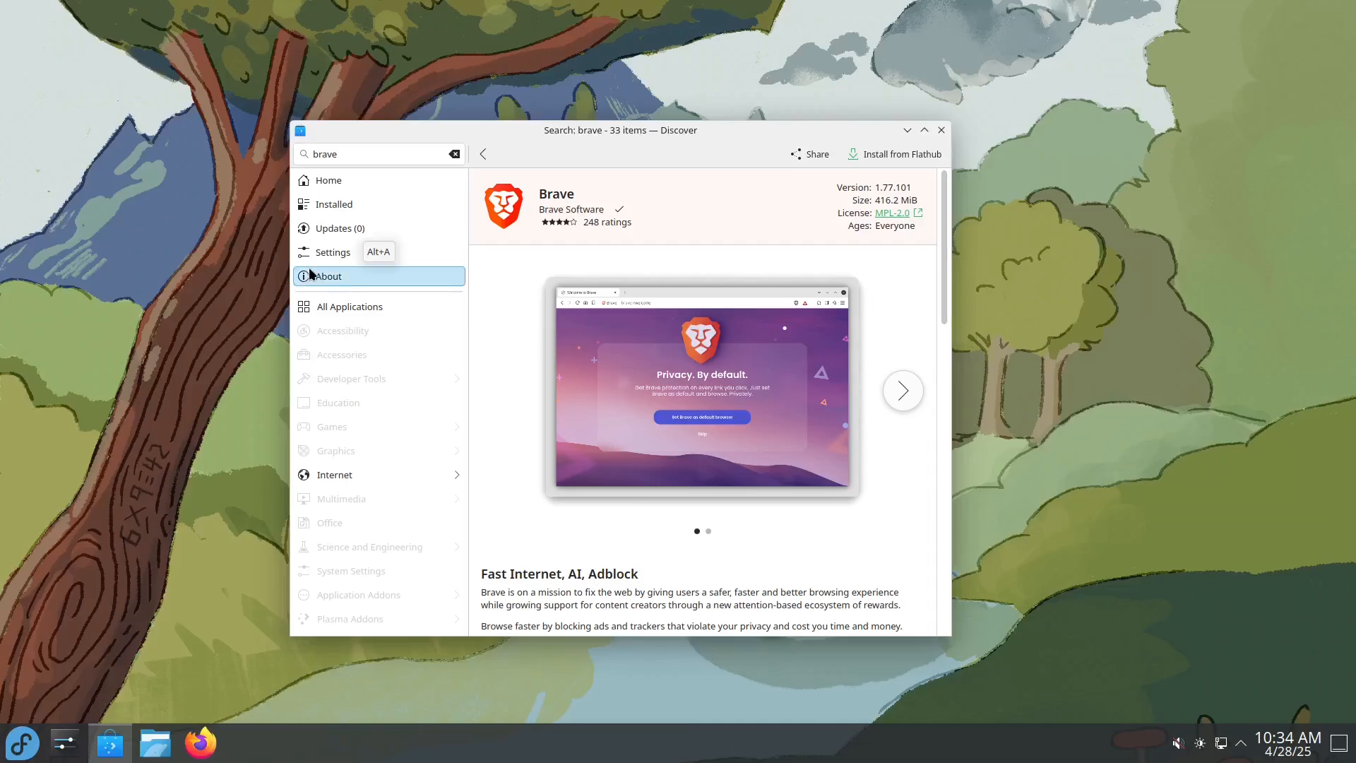
drag(599, 141, 691, 163)
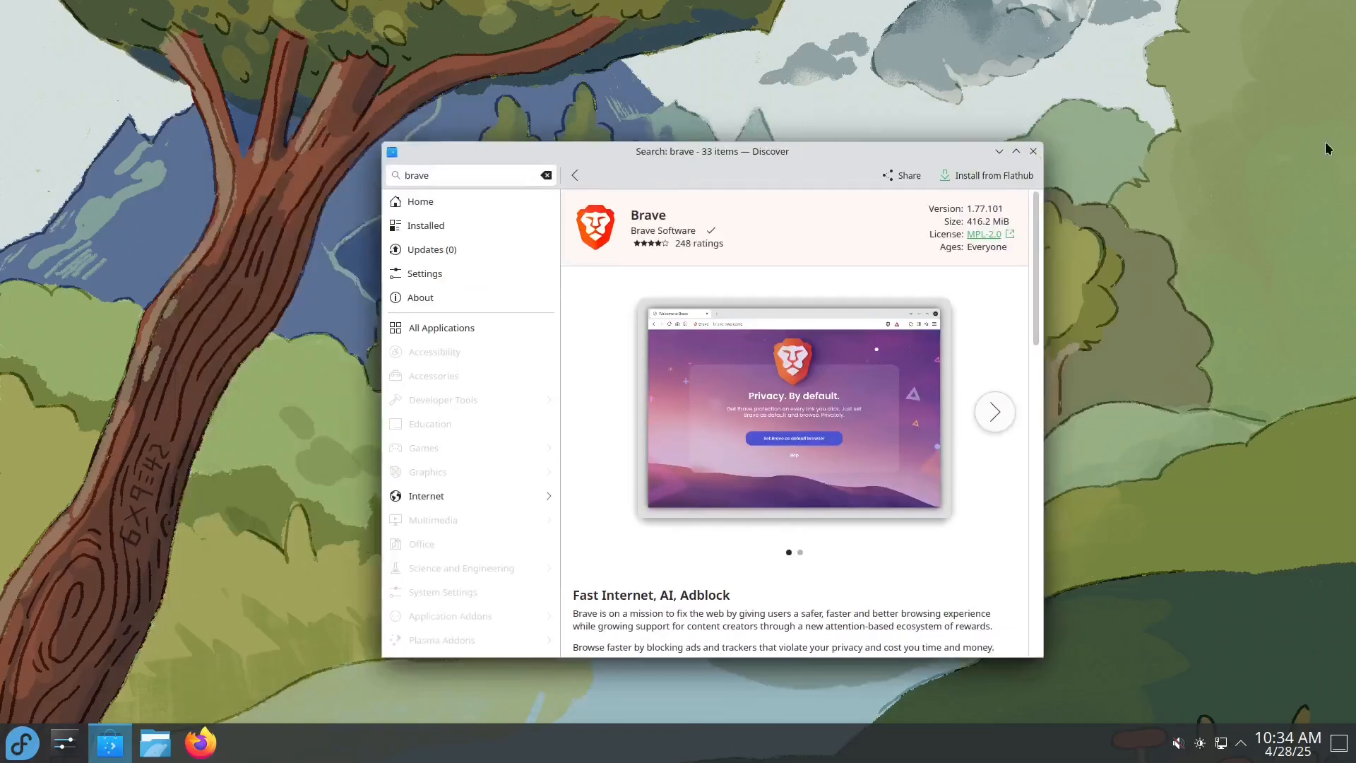
click(1031, 152)
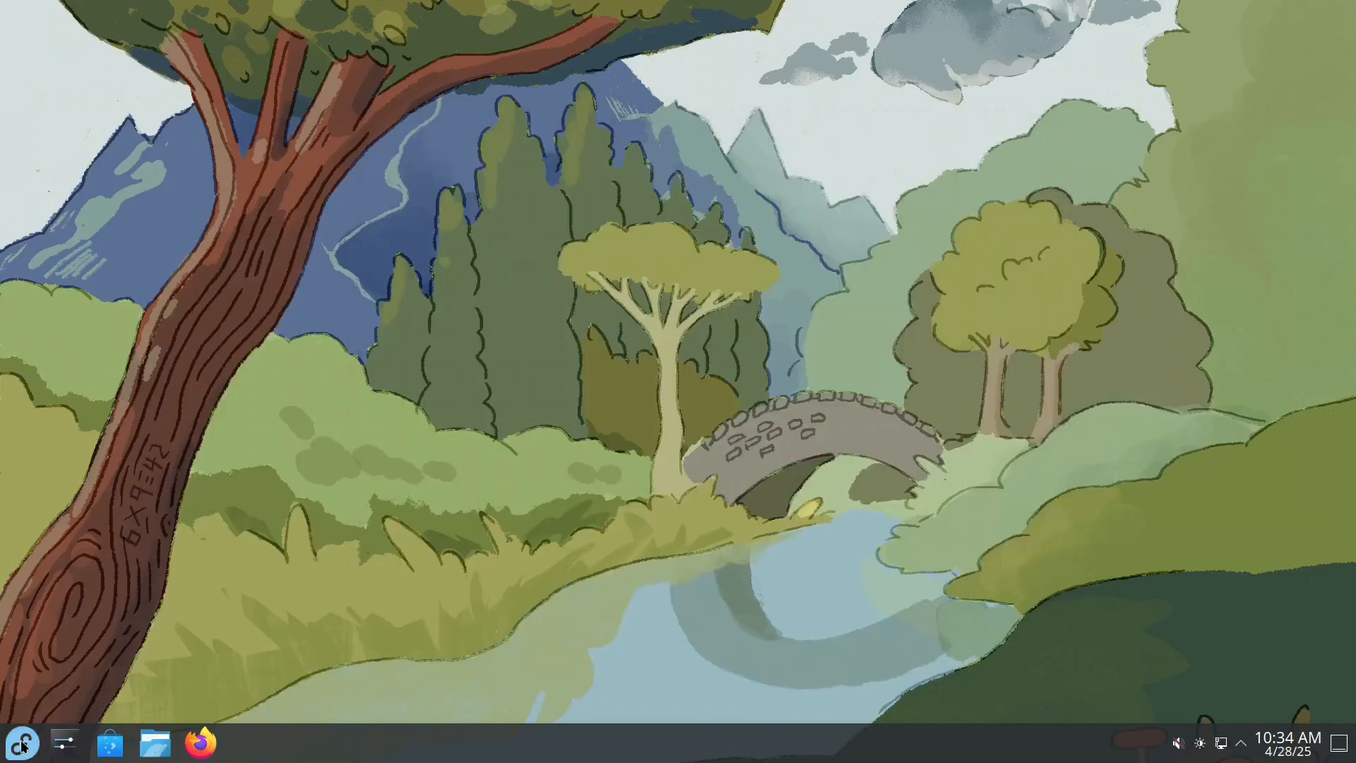
Step: Switch to Firefox, look up "rpmfusion" to reach the rpmfusion.org home page, and maximize the browser window
click(200, 742)
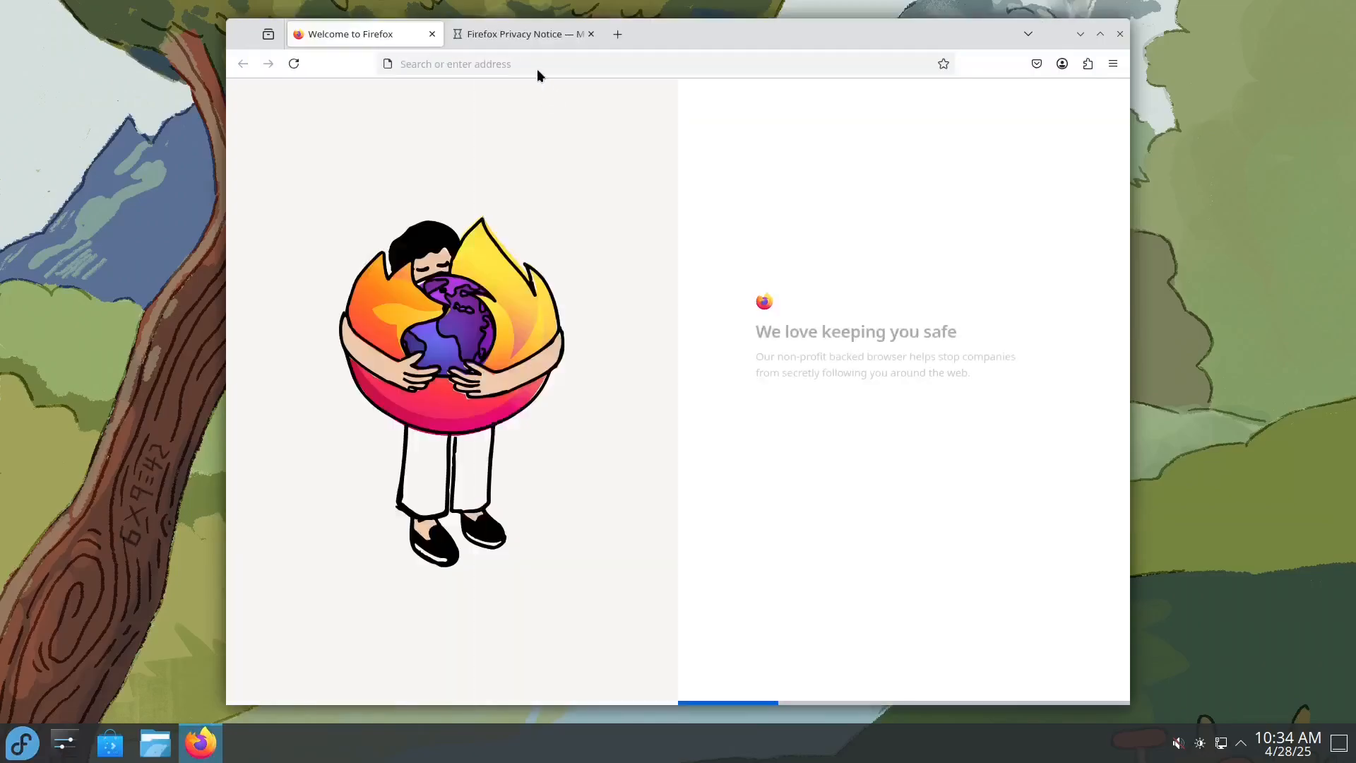
click(537, 67)
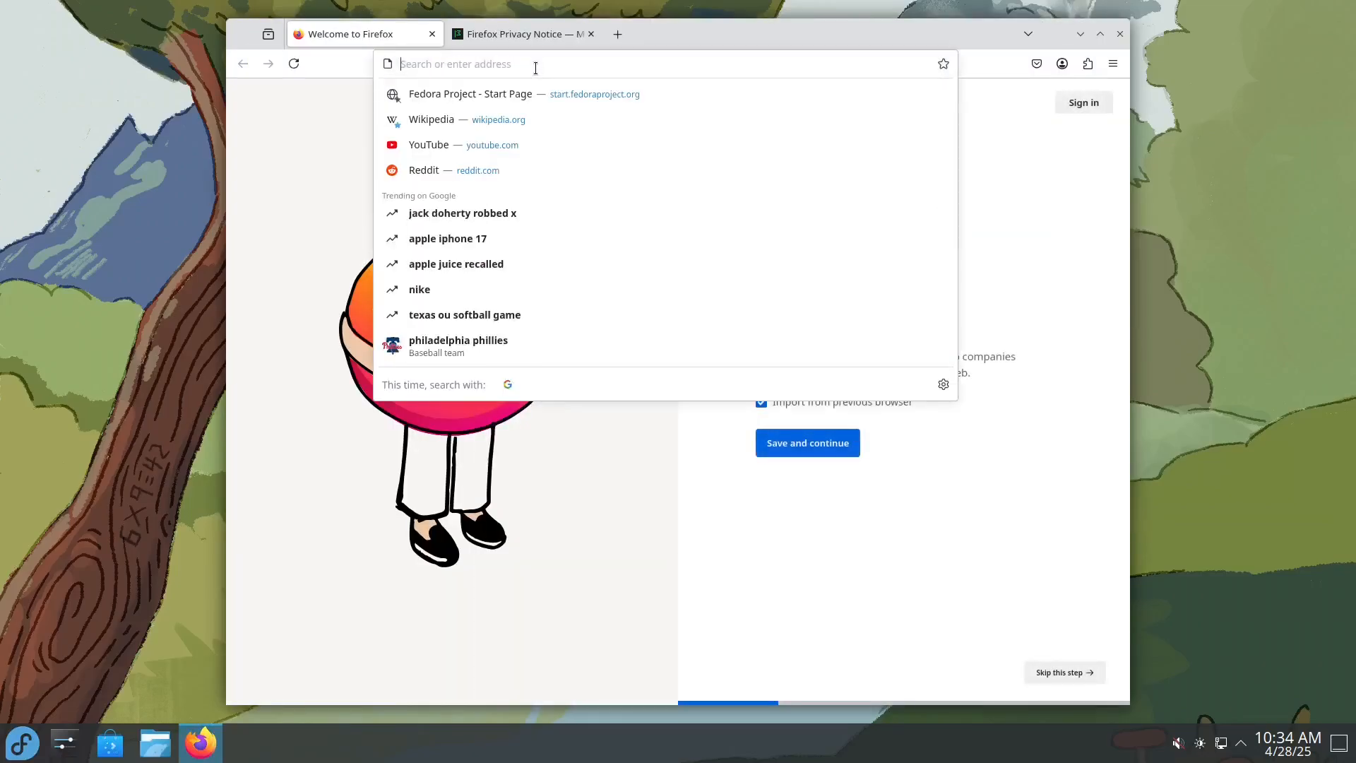
text(rp)
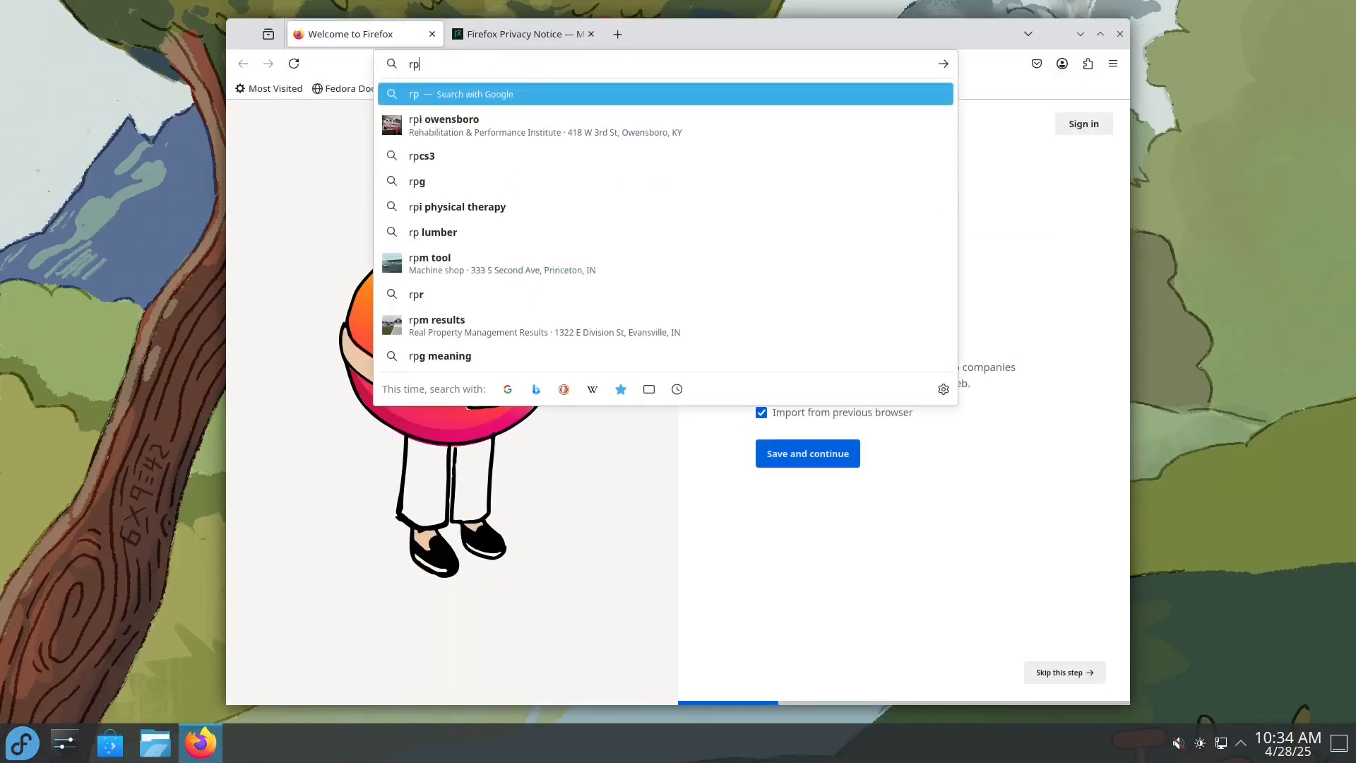
text(mfusion)
key(Return)
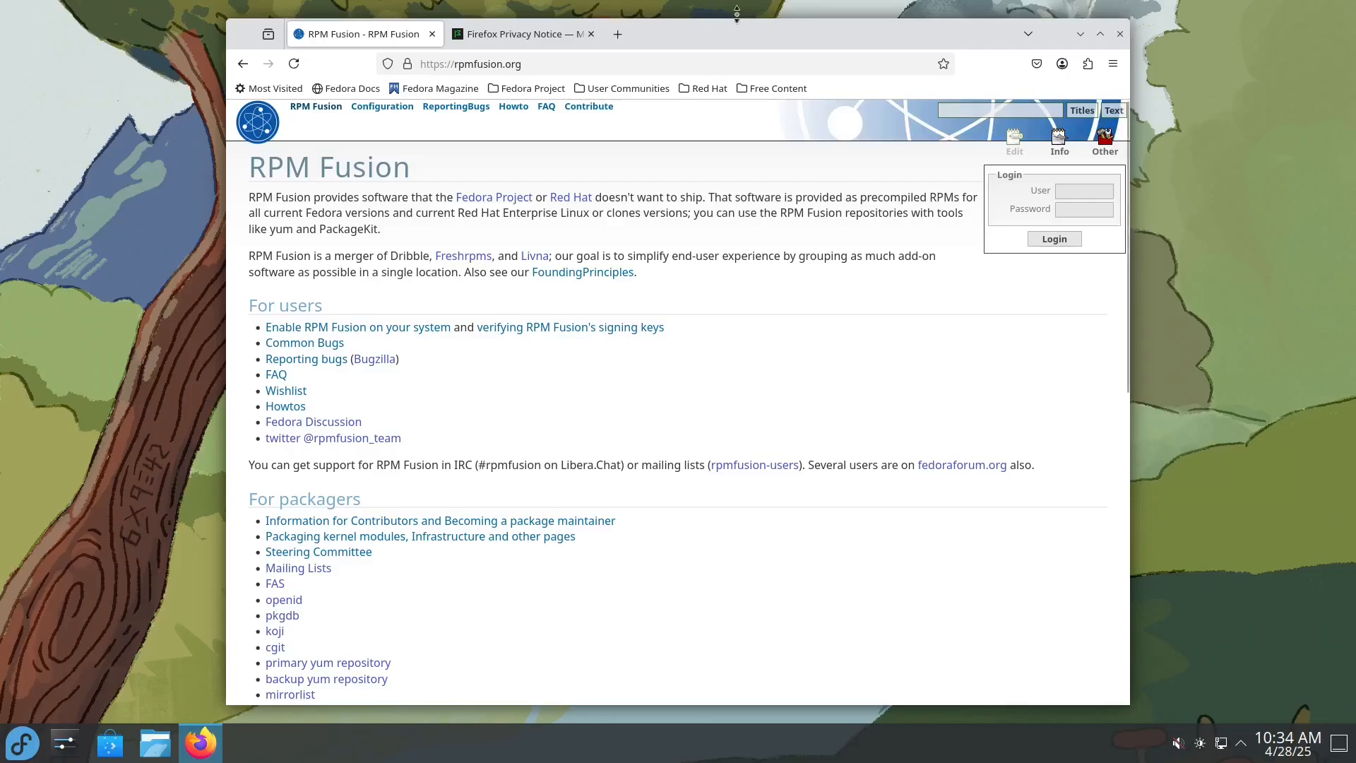
drag(769, 35, 783, 0)
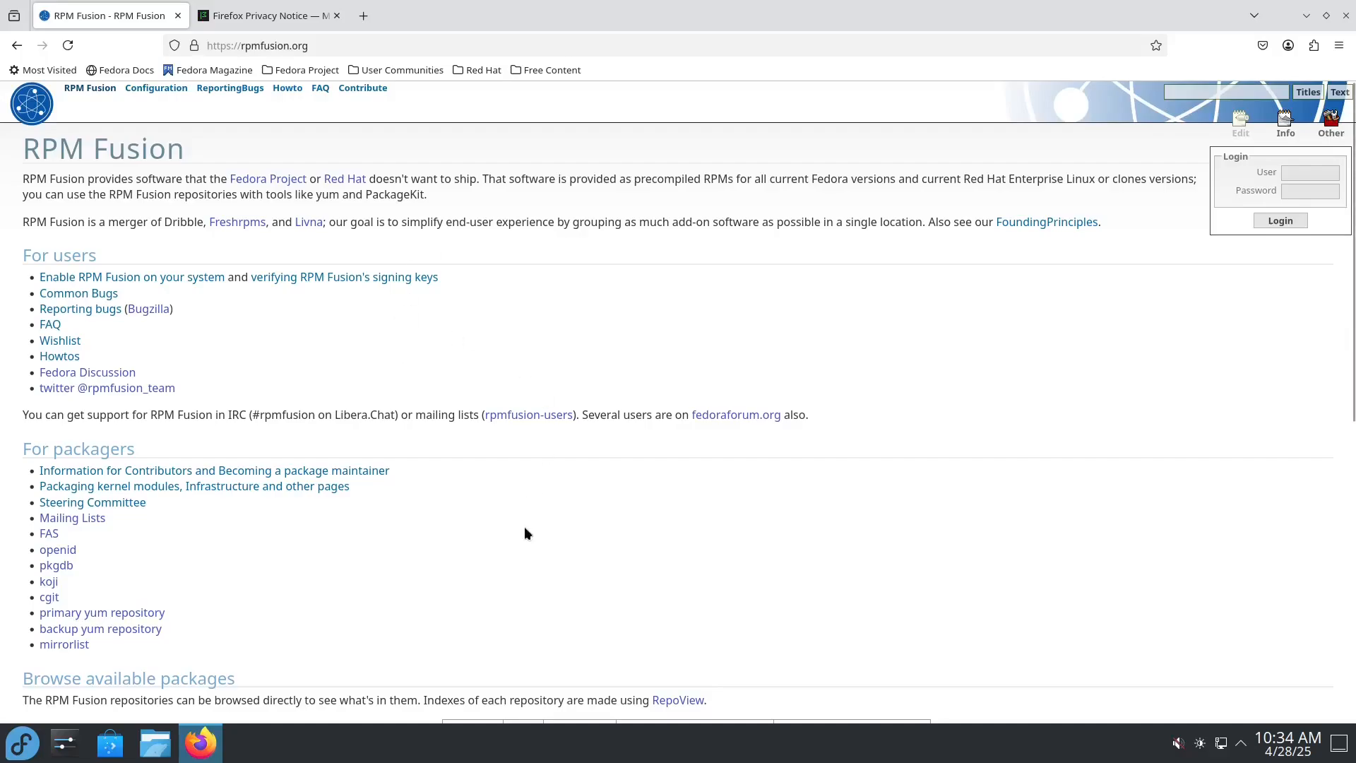
Step: Open the page on enabling RPM Fusion and download the RPM Fusion free package for Fedora 42
scroll(576, 575, down, 7)
scroll(576, 575, up, 7)
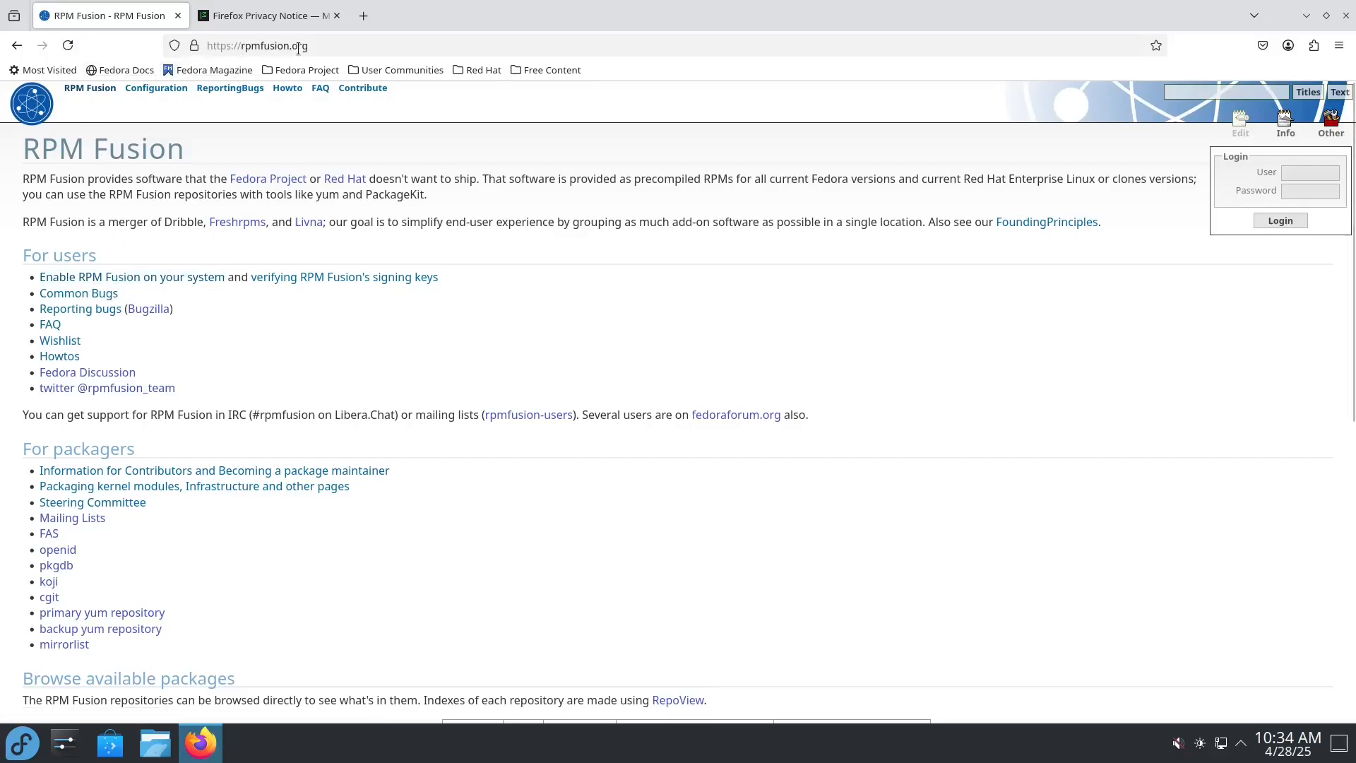
click(175, 278)
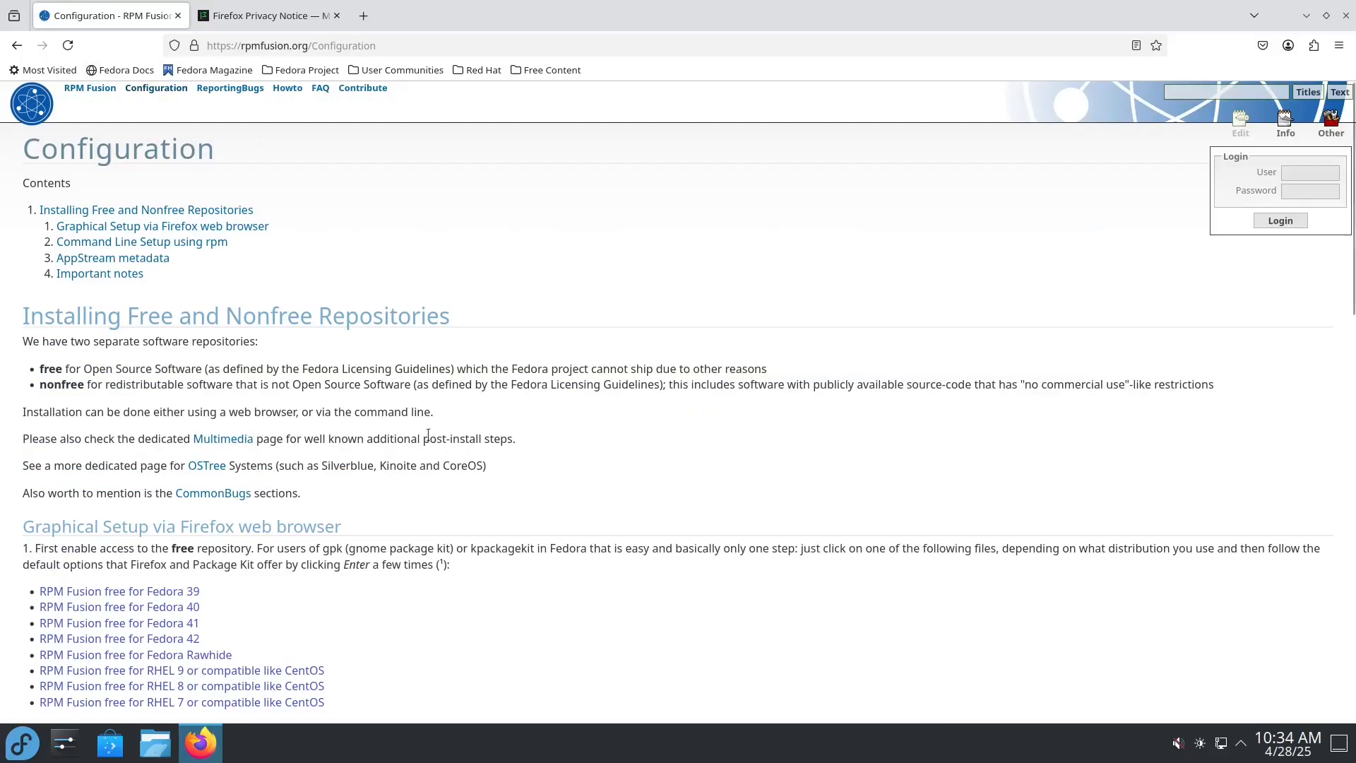
scroll(430, 421, down, 5)
scroll(430, 421, up, 5)
scroll(391, 459, down, 2)
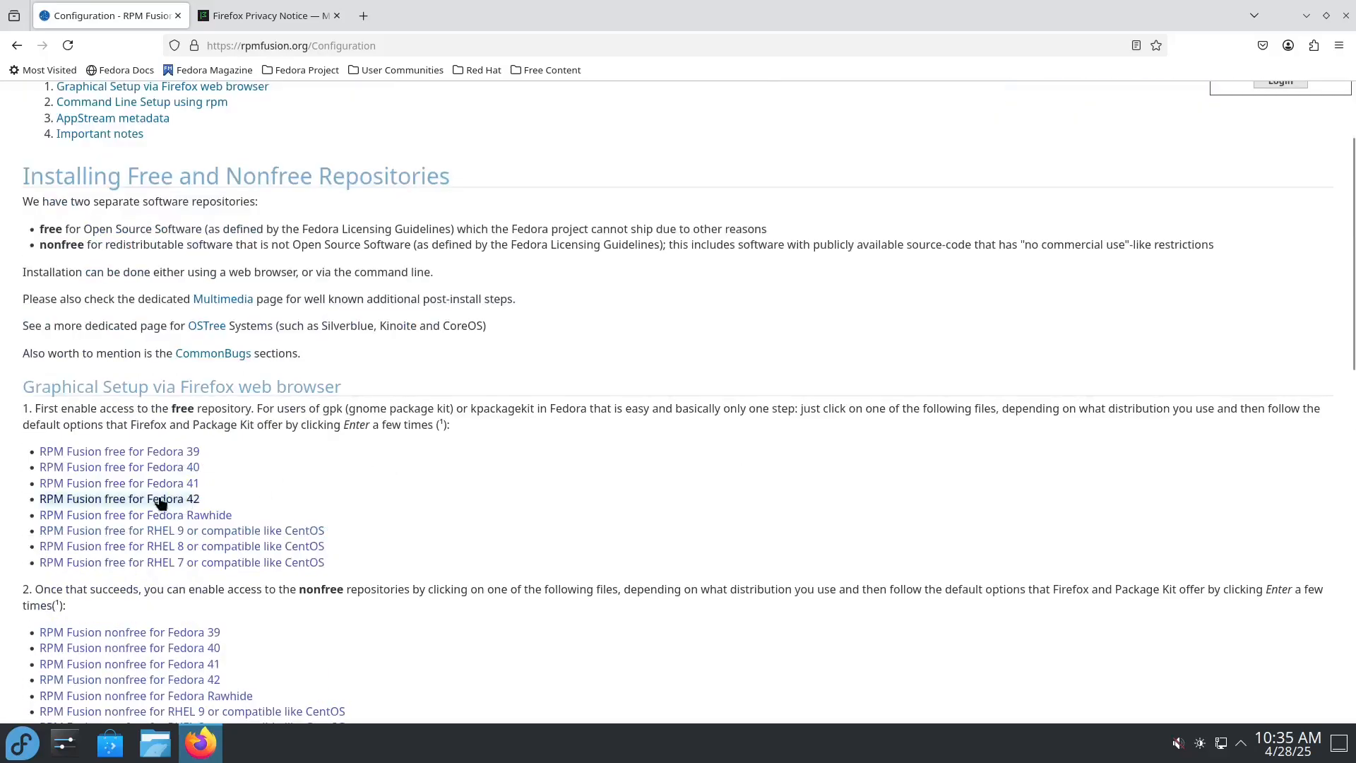
click(118, 503)
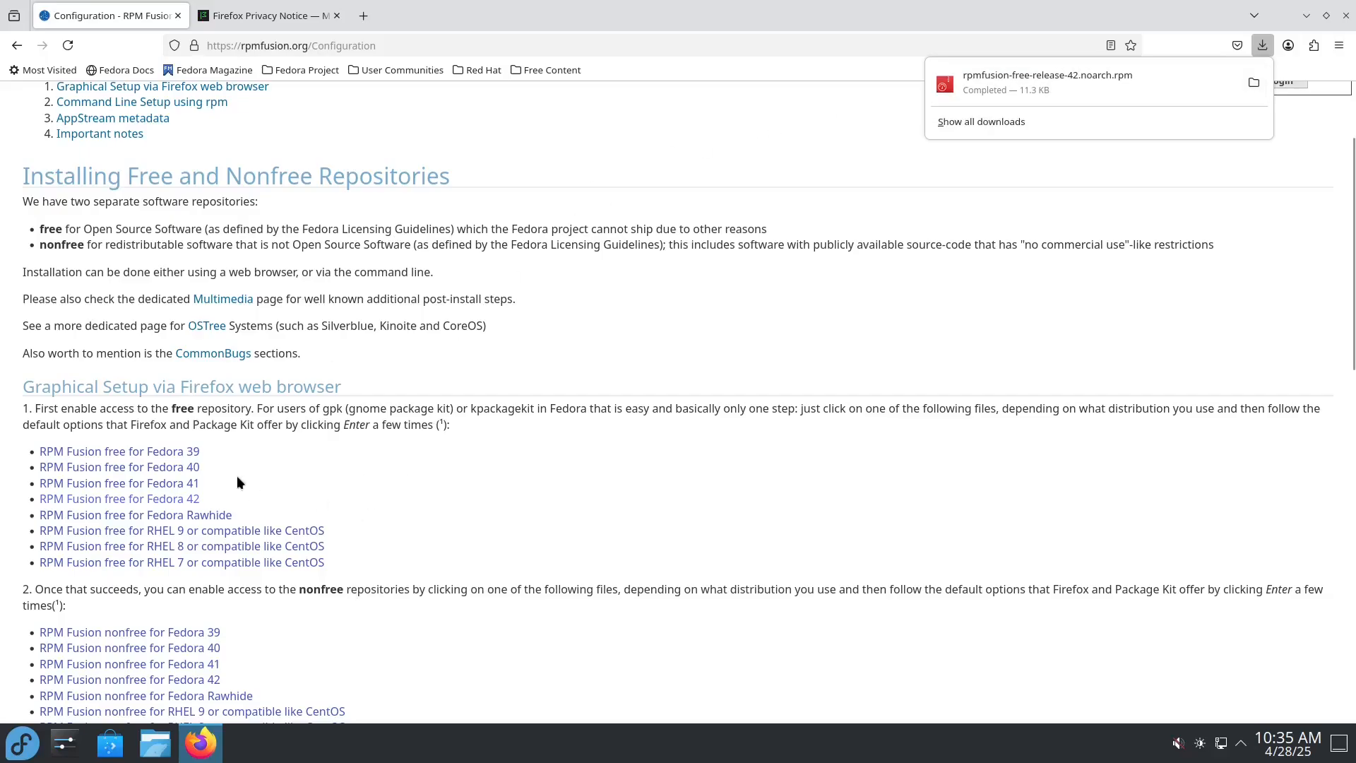
Step: Open the downloaded rpmfusion-free-release-42.noarch.rpm in Discover and try to install it, authenticating with the account password
click(1019, 82)
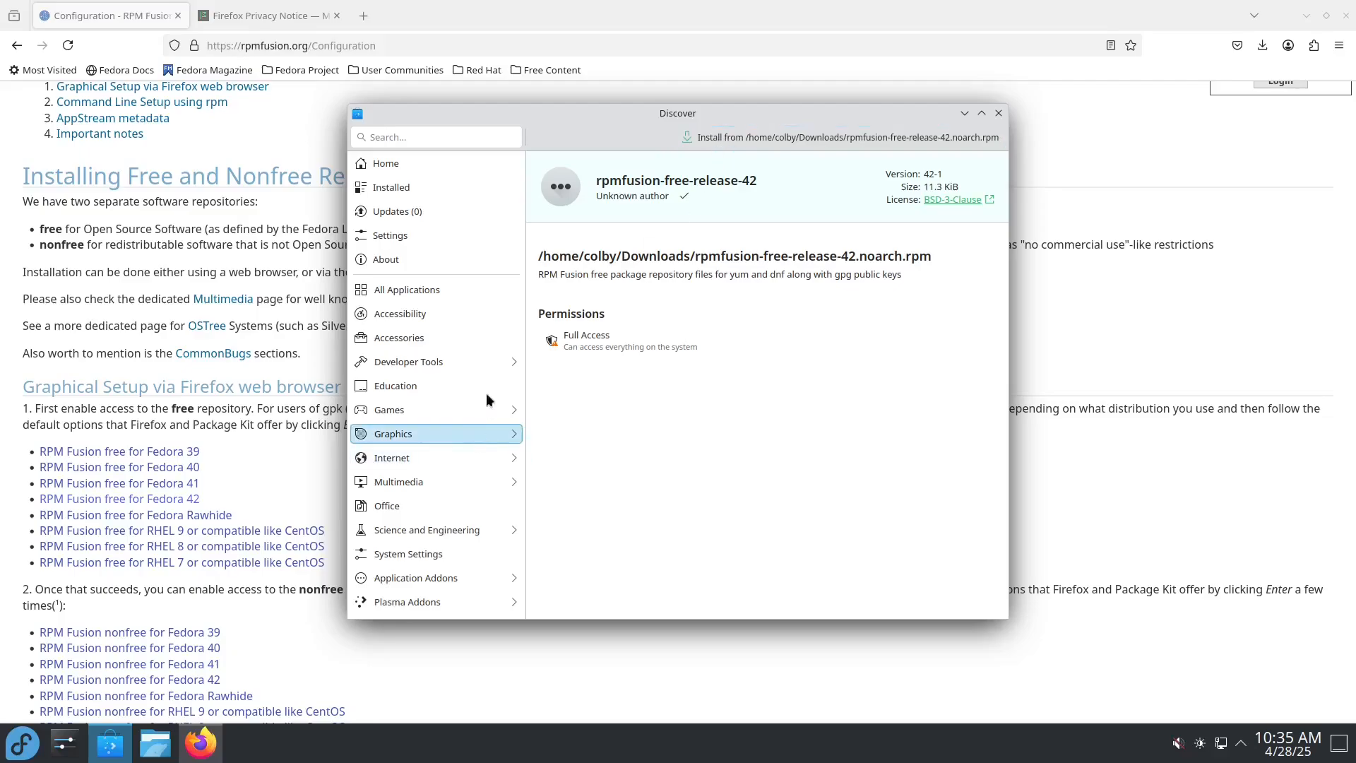
drag(490, 120, 370, 143)
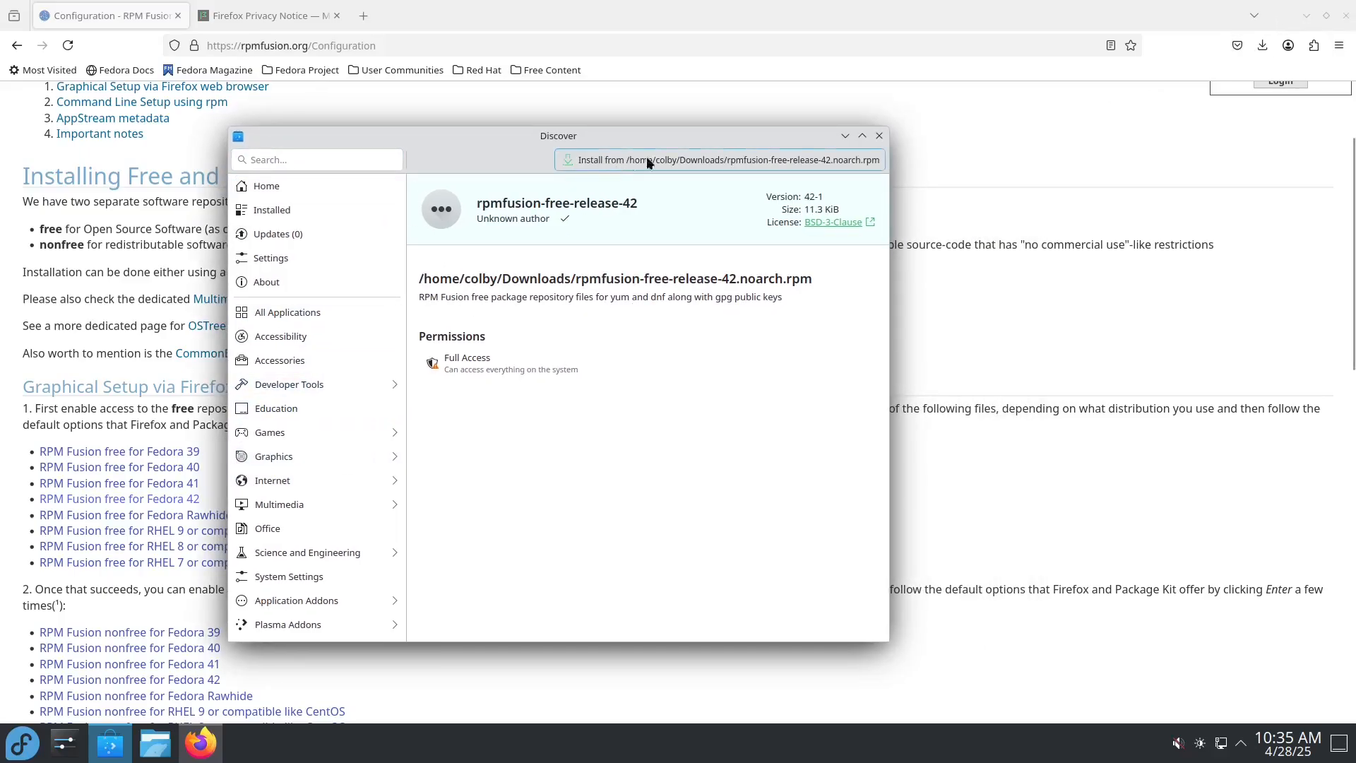
click(731, 163)
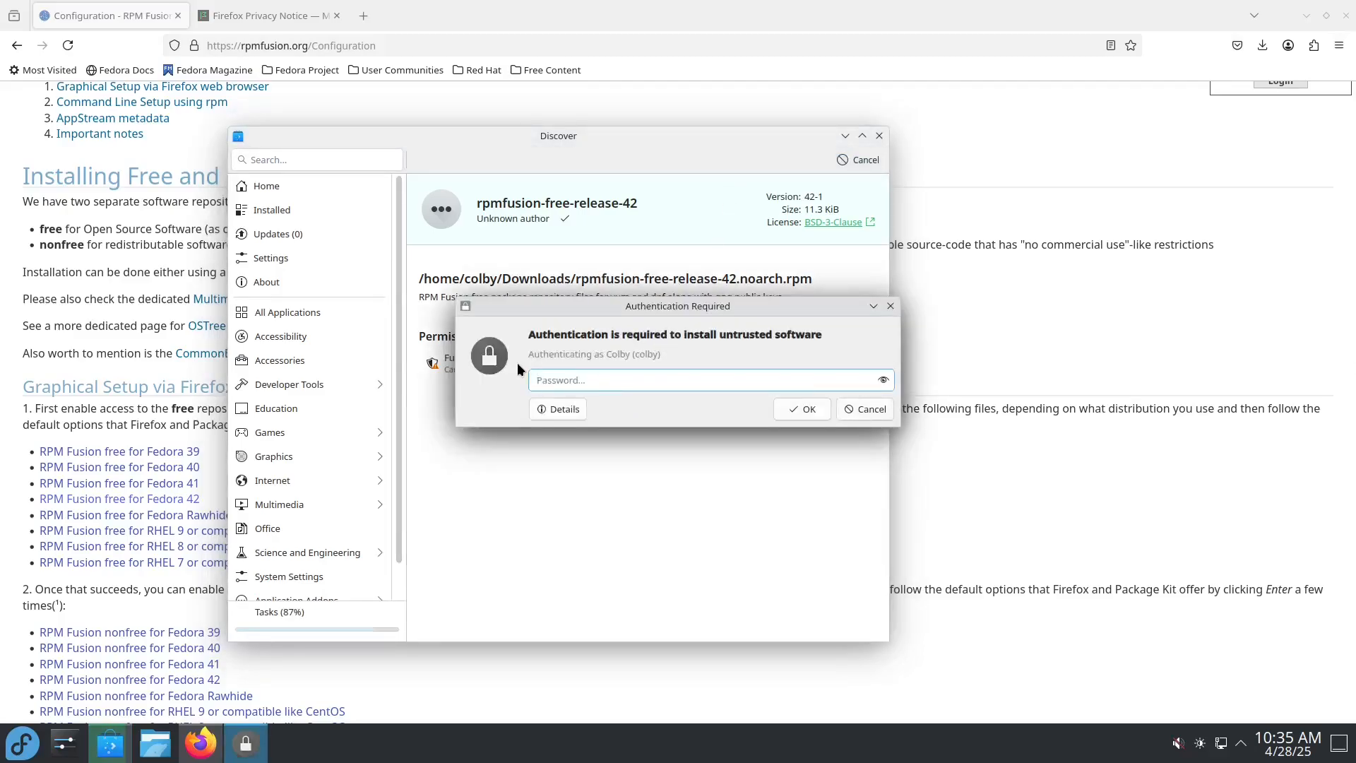
text(••••)
key(Return)
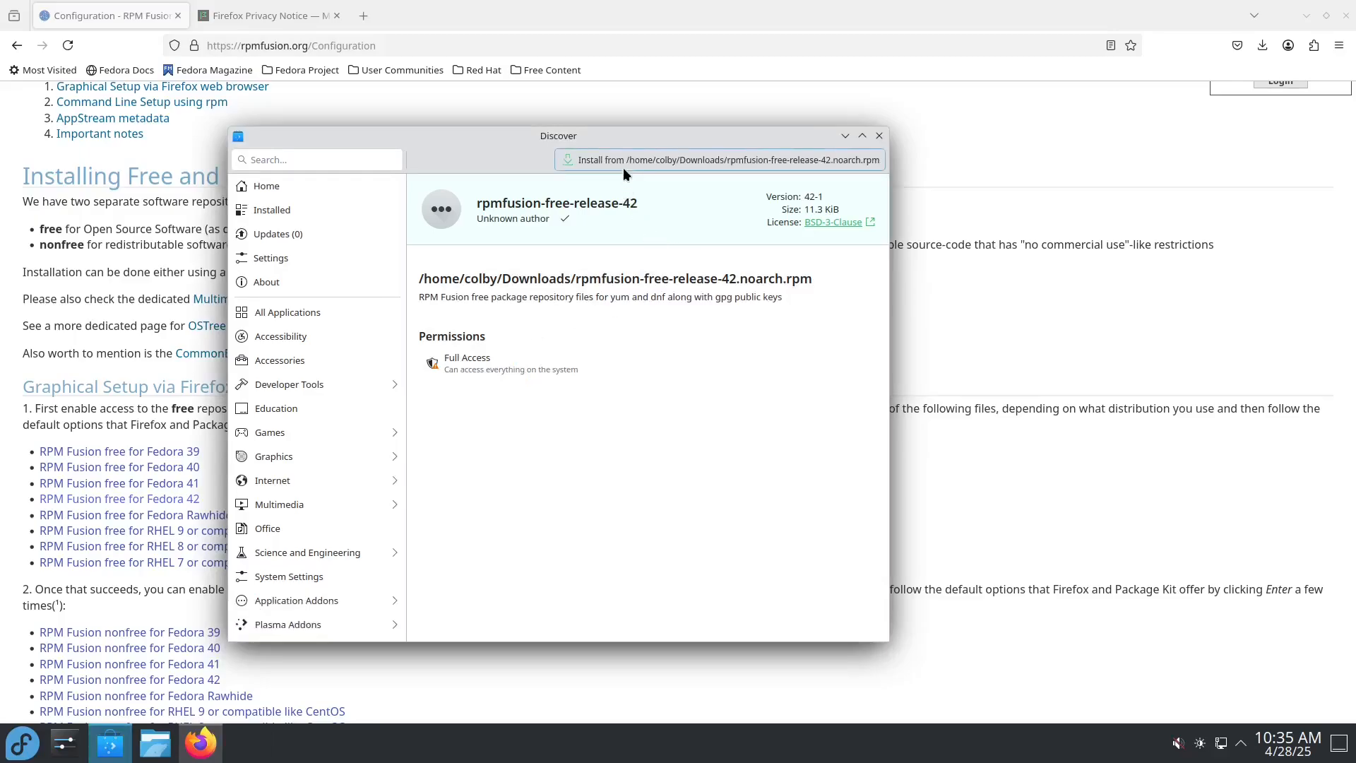
Step: Retry installing the rpmfusion-free-release-42 package, entering the account password to authenticate, and reposition the Discover window
drag(506, 150, 546, 150)
click(645, 166)
text(•••)
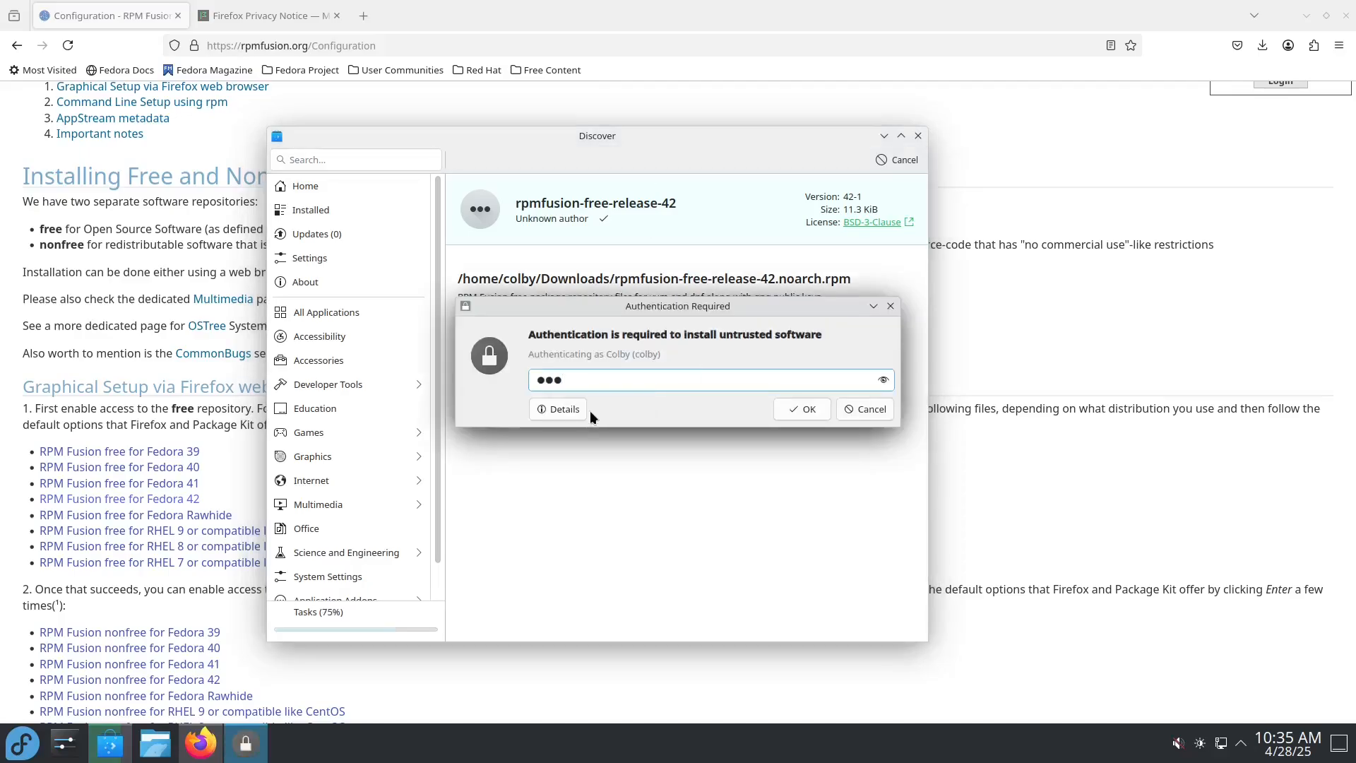
click(804, 409)
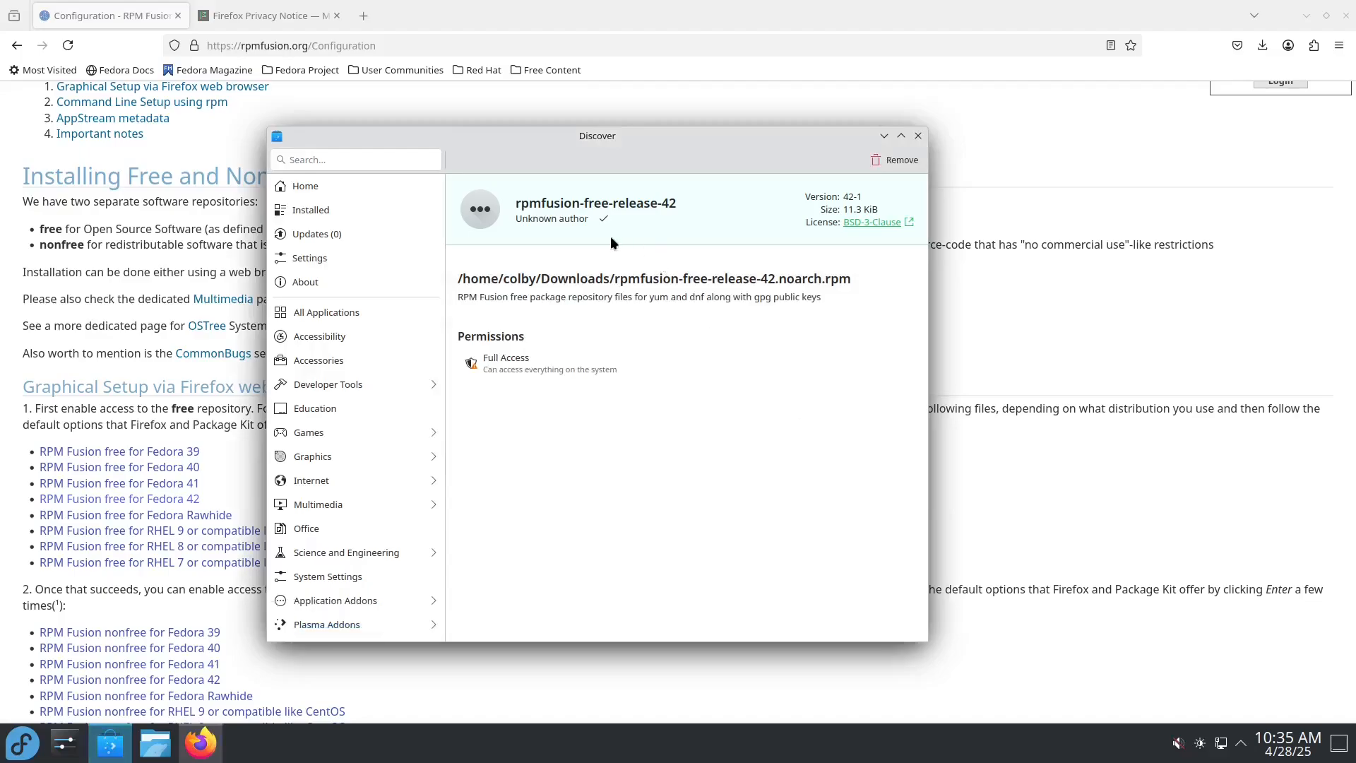
mouse_move(485, 131)
mouse_down()
mouse_move(439, 134)
mouse_move(467, 134)
mouse_up()
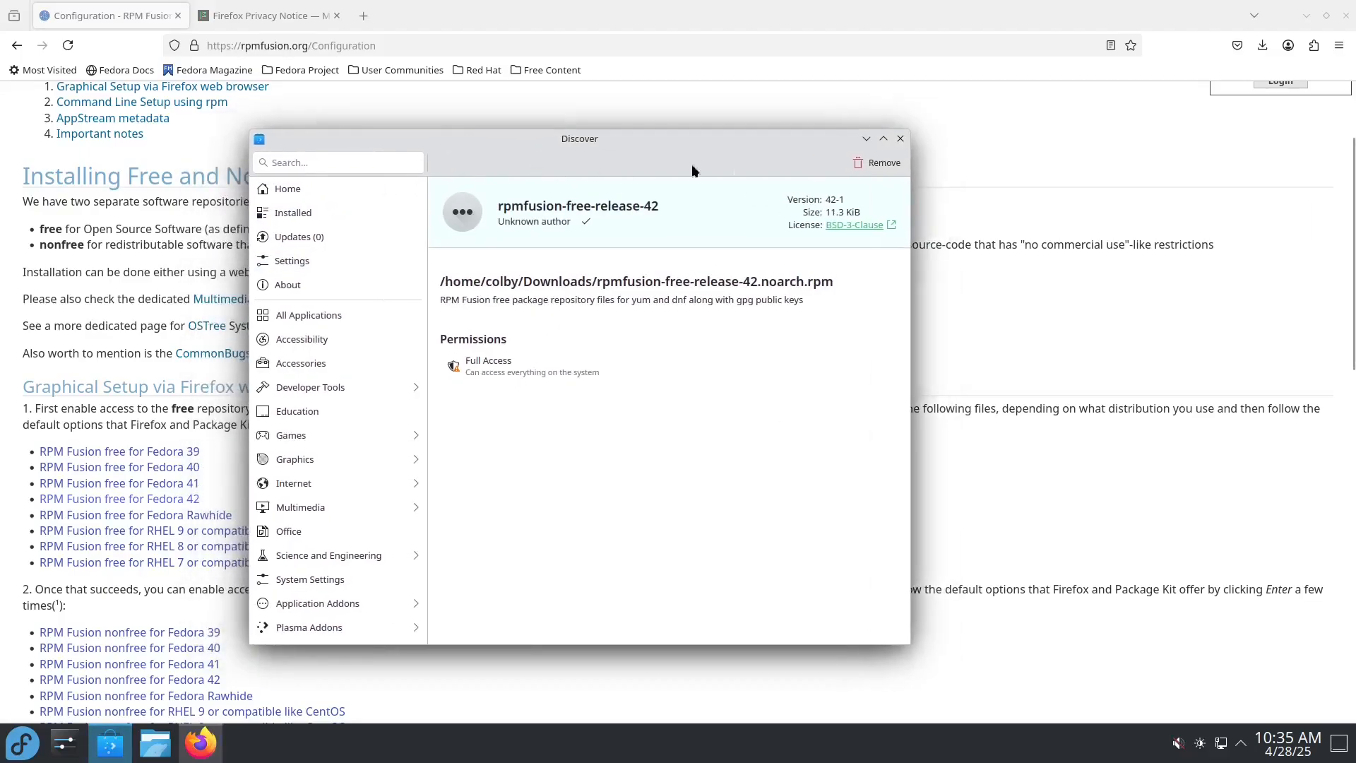
Step: Close Discover and download the RPM Fusion nonfree package for Fedora 42 from the configuration page
click(901, 140)
scroll(205, 283, down, 6)
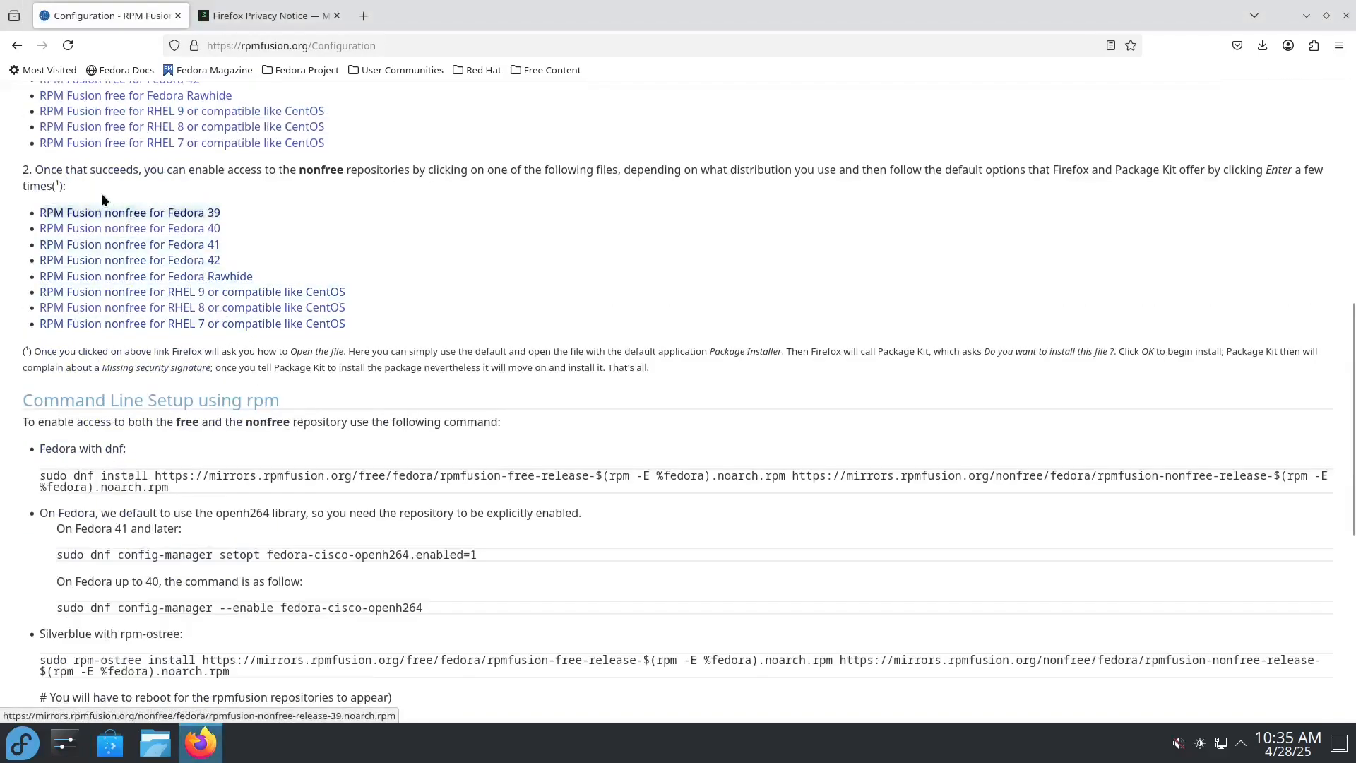
click(178, 259)
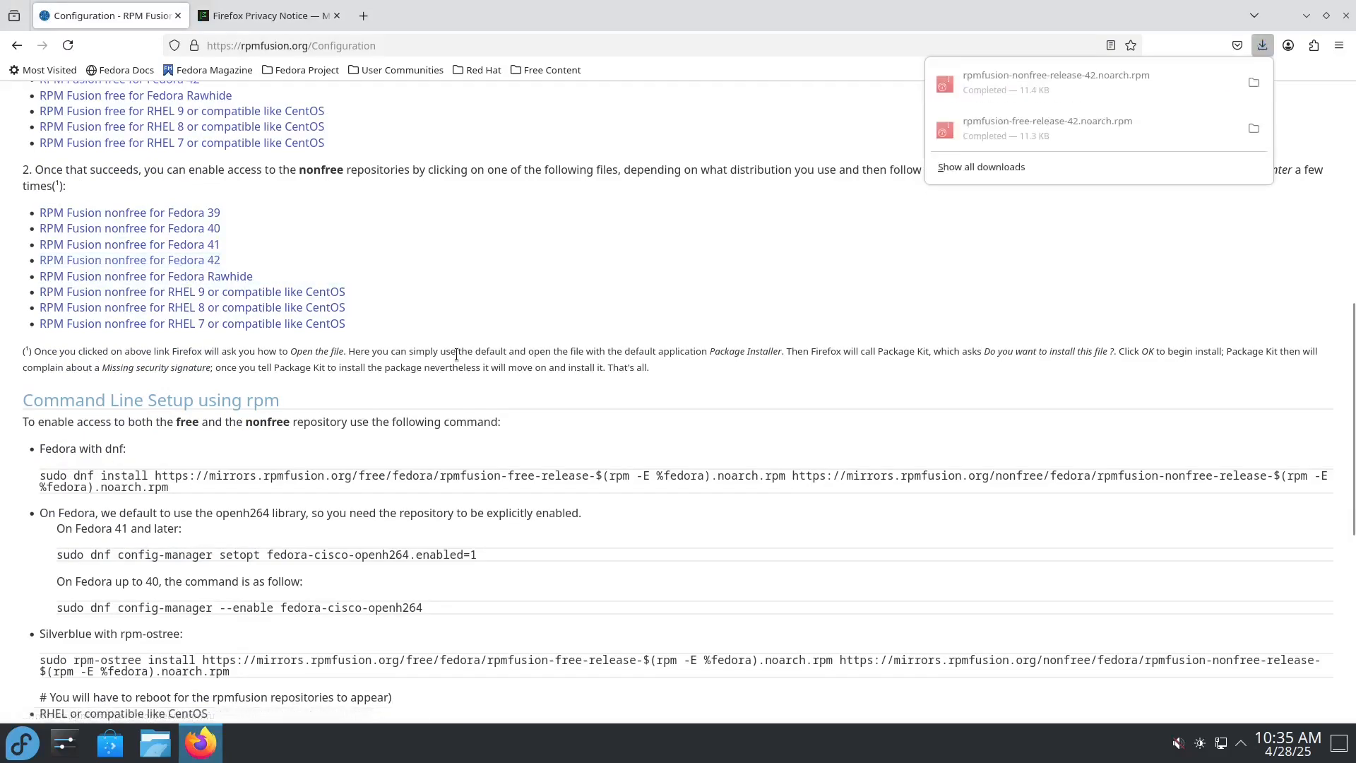
Step: Install the downloaded rpmfusion-nonfree-release-42.noarch.rpm through Discover, authenticating with the account password, and close Discover
click(1018, 92)
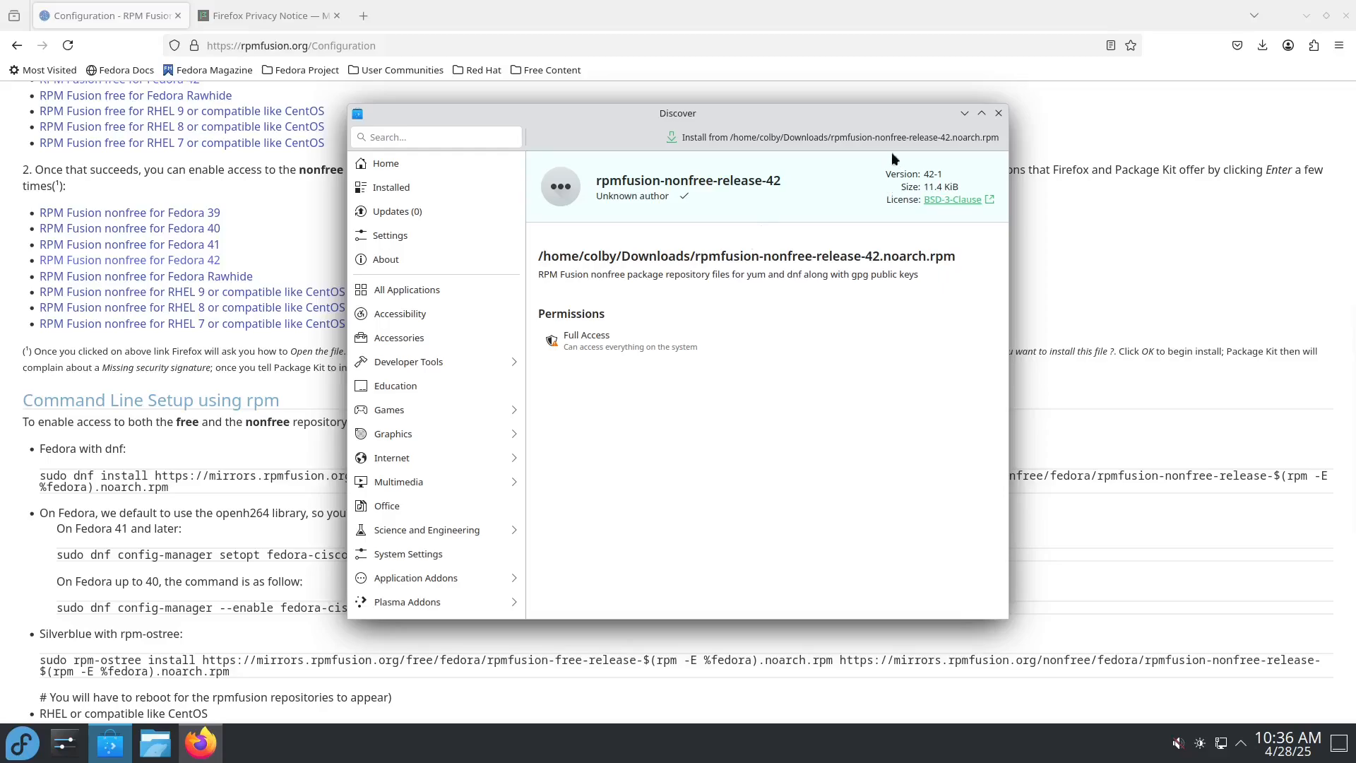
click(752, 138)
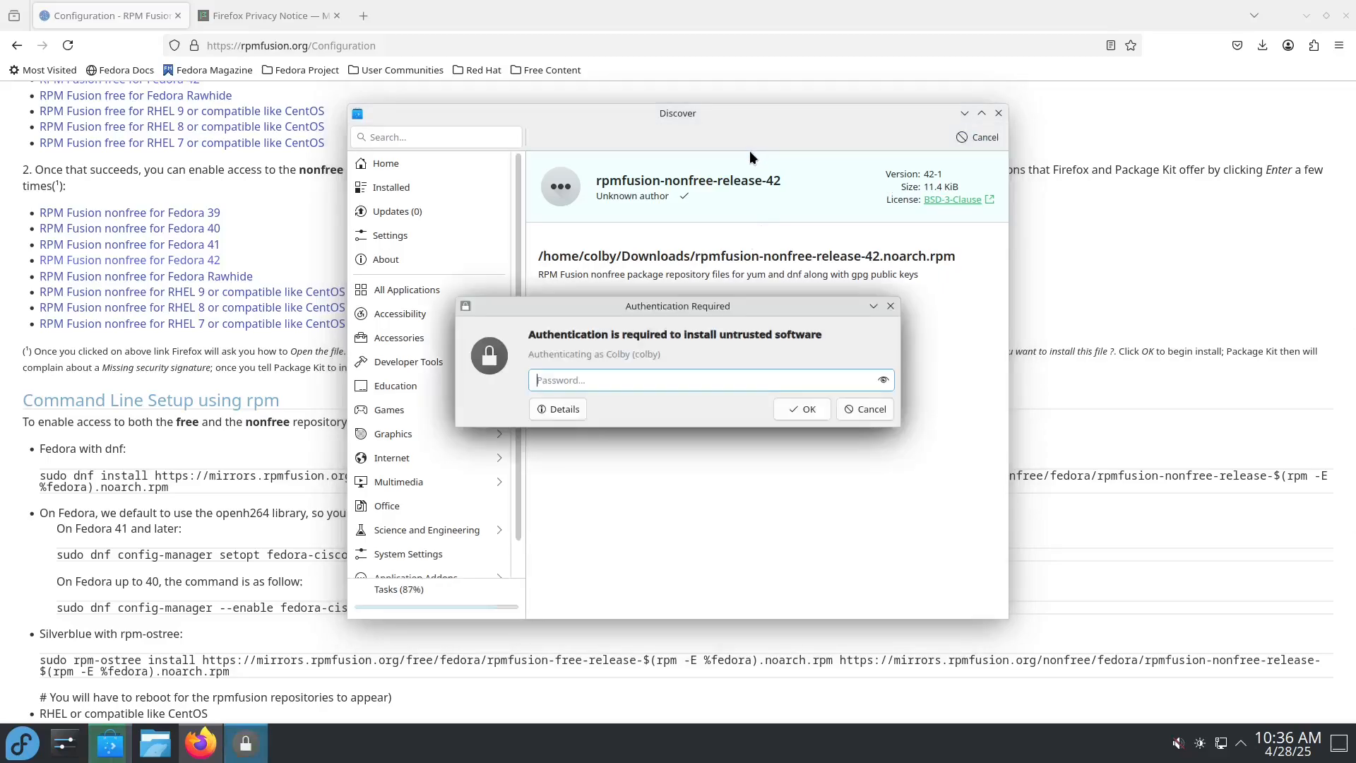
text(•••)
click(814, 412)
text(********)
key(Return)
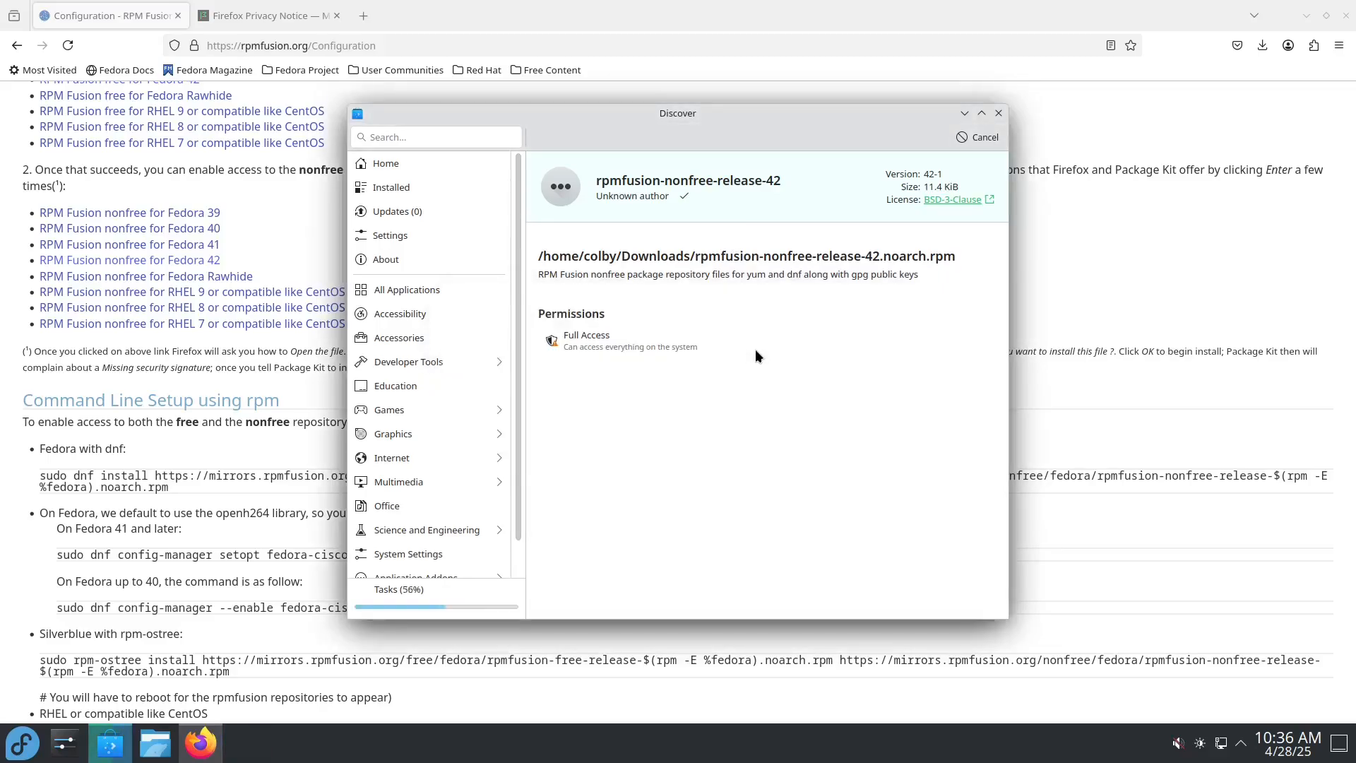
click(998, 114)
Step: Review the RPM Fusion configuration page, including the command line setup with dnf and the AppStream metadata section
scroll(565, 459, down, 6)
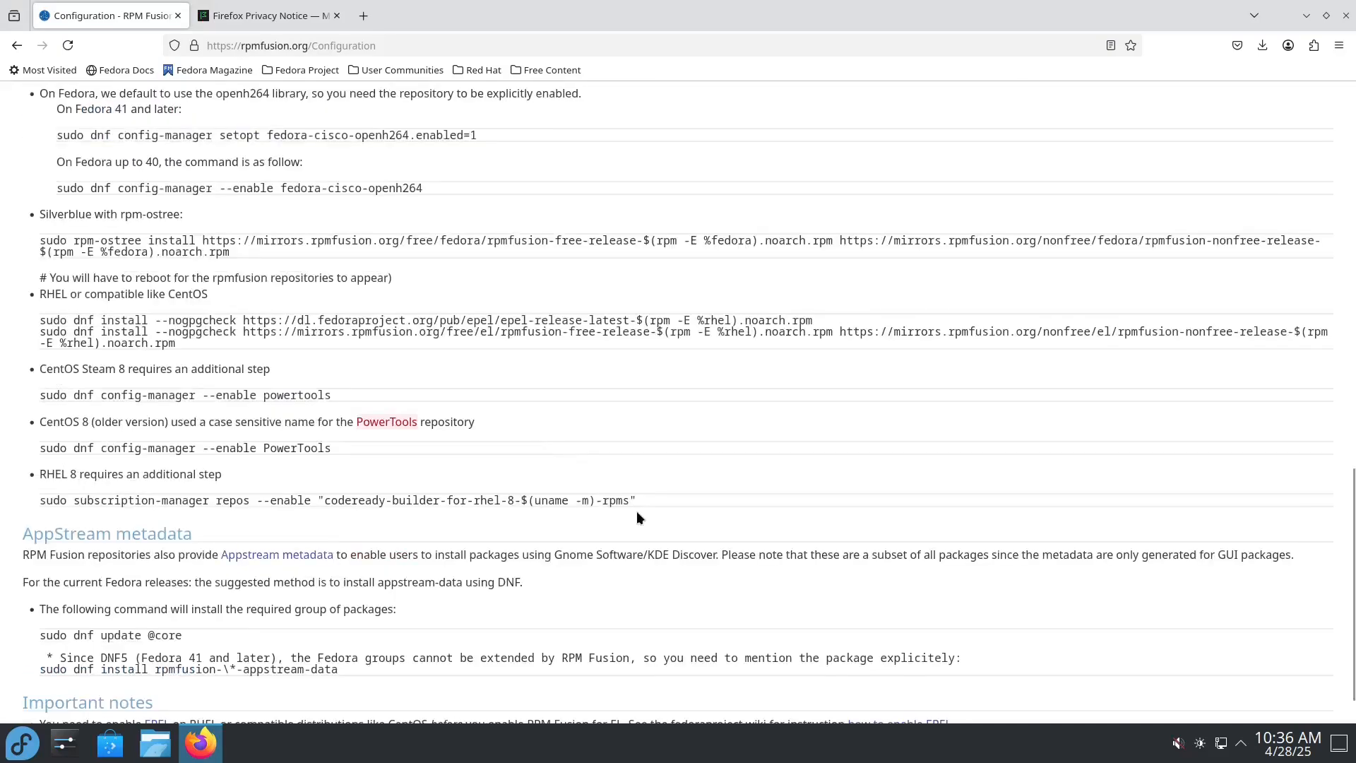
scroll(259, 329, up, 3)
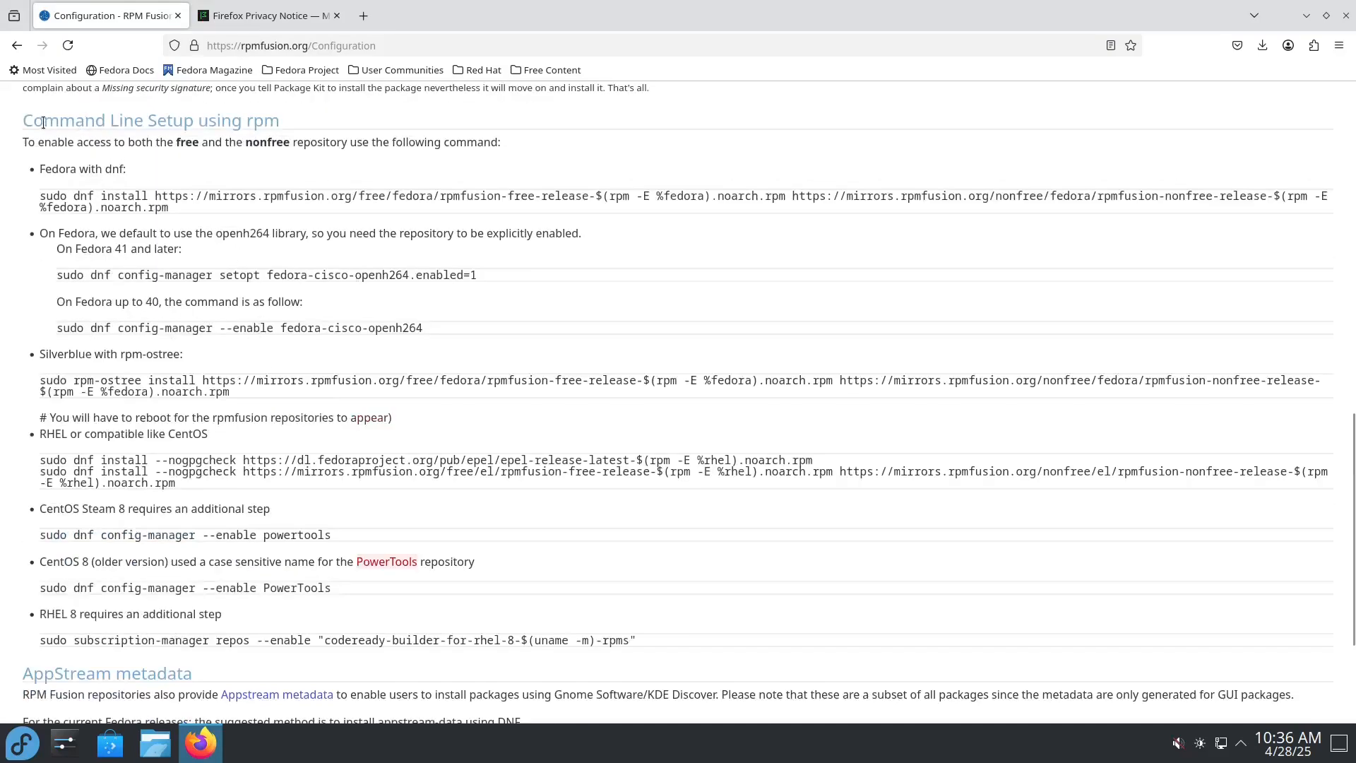
drag(33, 120, 262, 117)
drag(235, 200, 47, 196)
scroll(294, 354, up, 6)
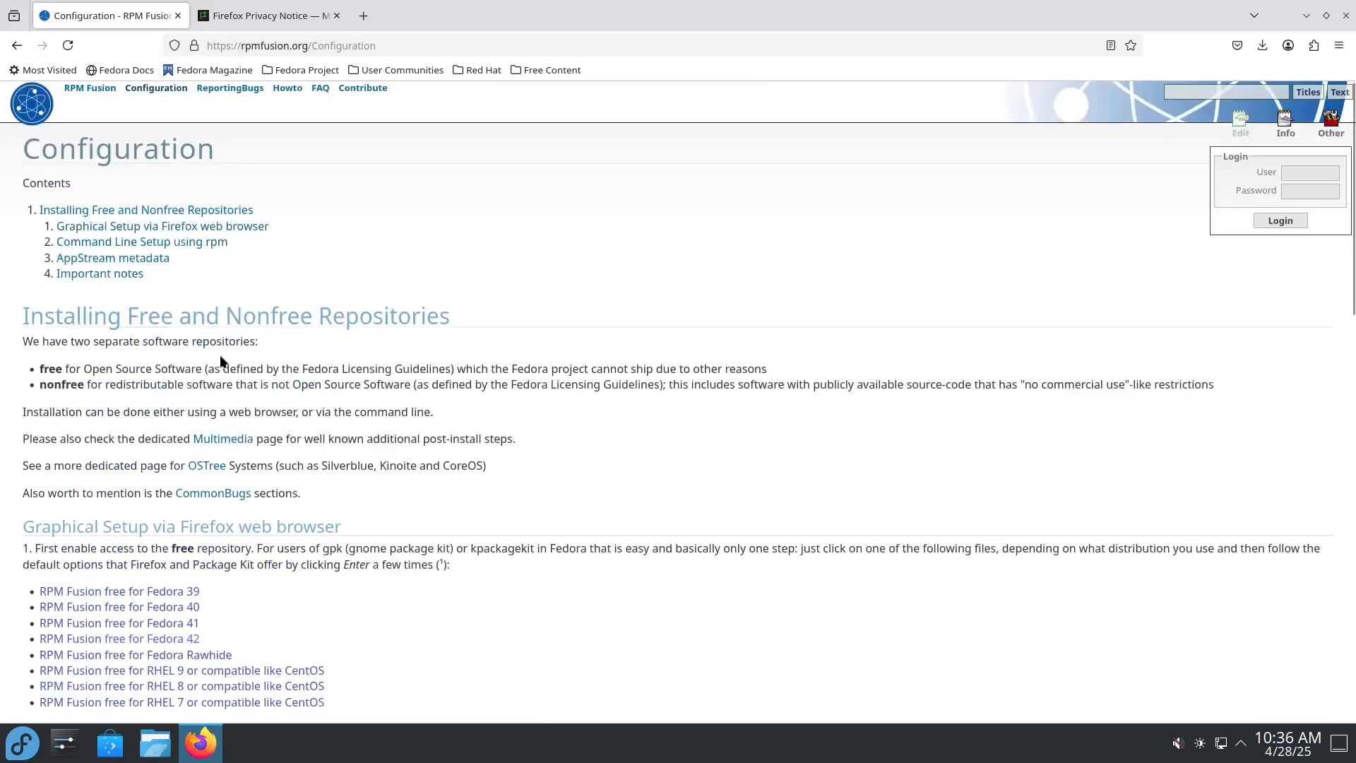
scroll(171, 285, up, 2)
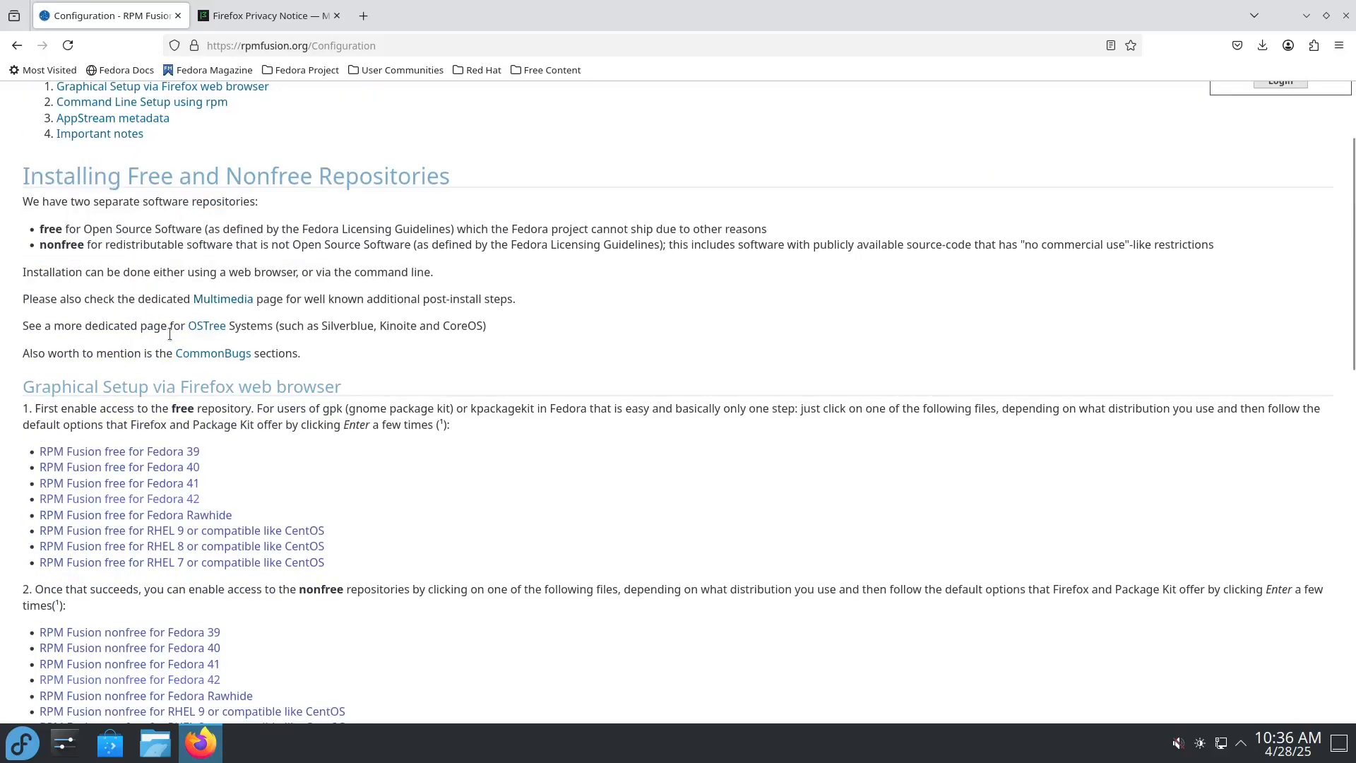
scroll(274, 400, down, 14)
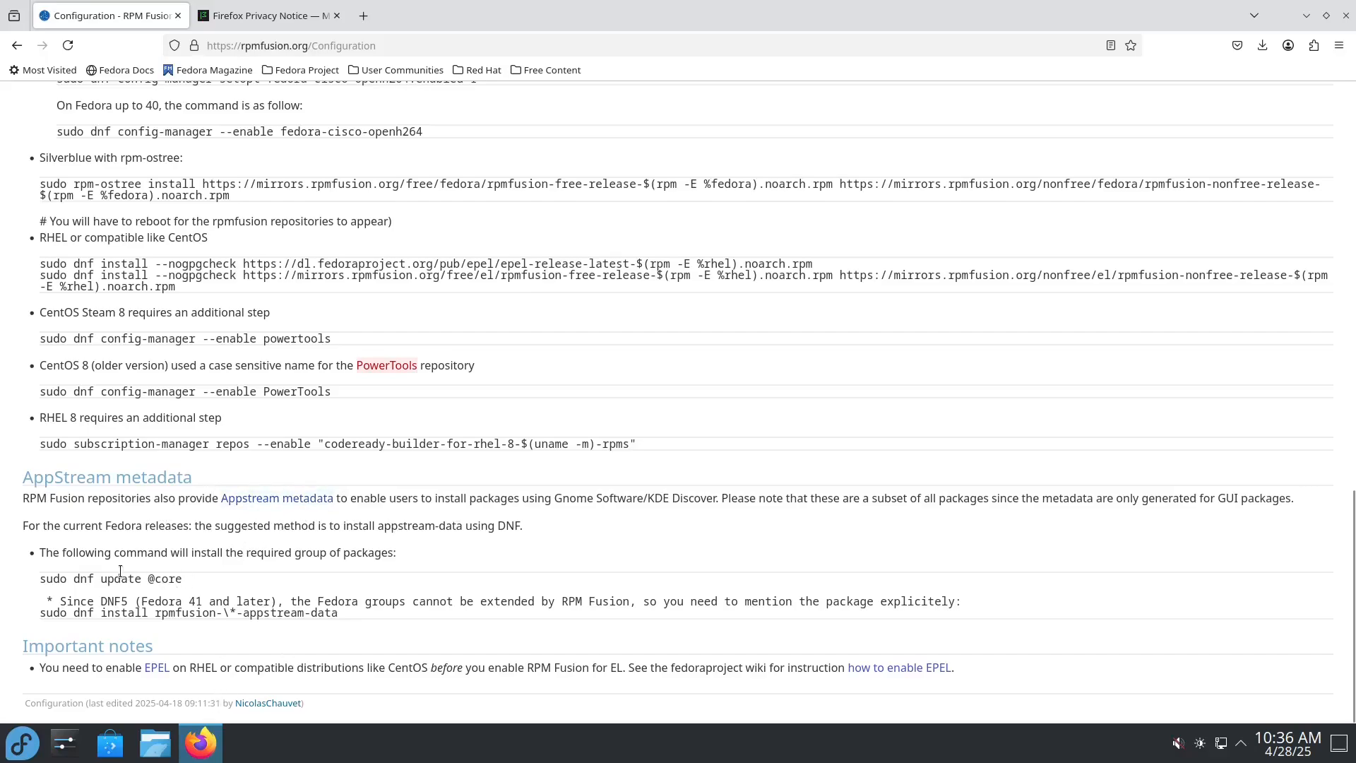
Step: Open Konsole and enlarge its font by three steps
key(super)
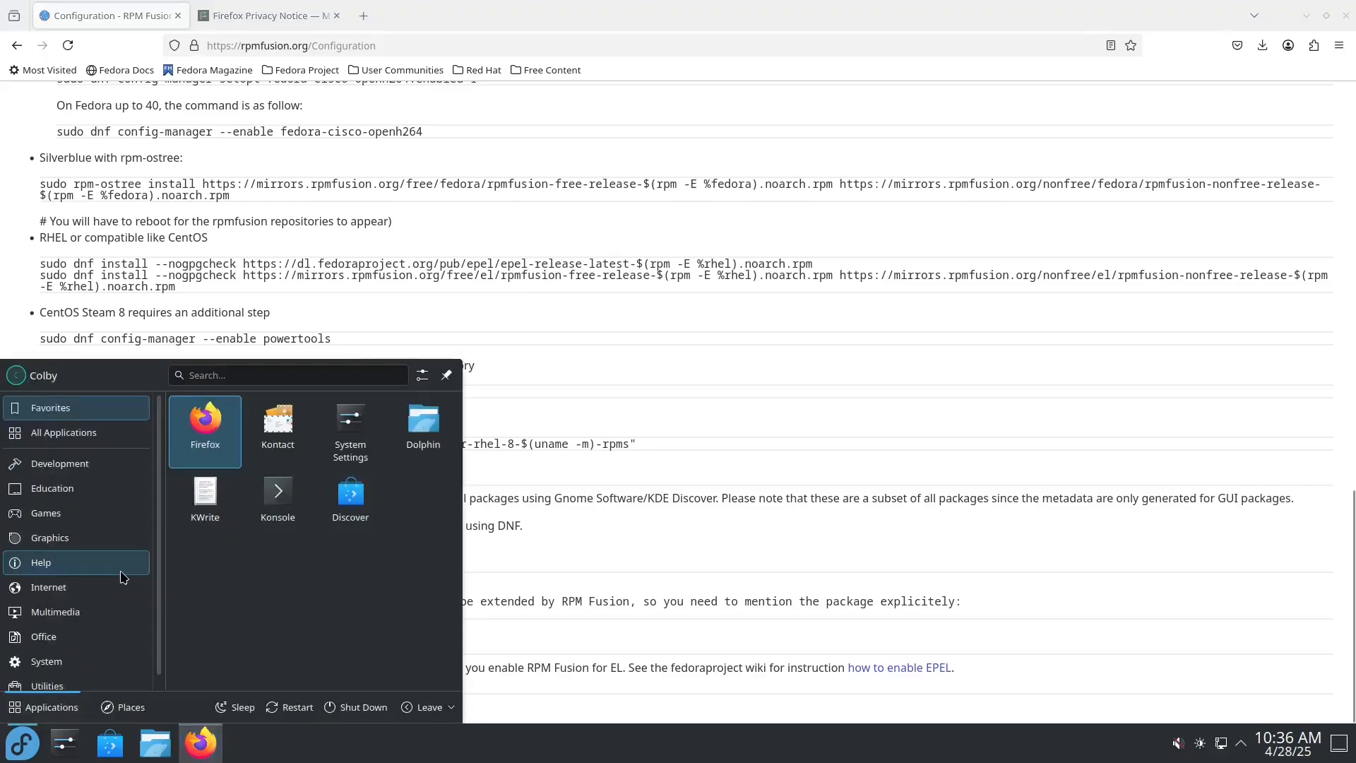
click(279, 482)
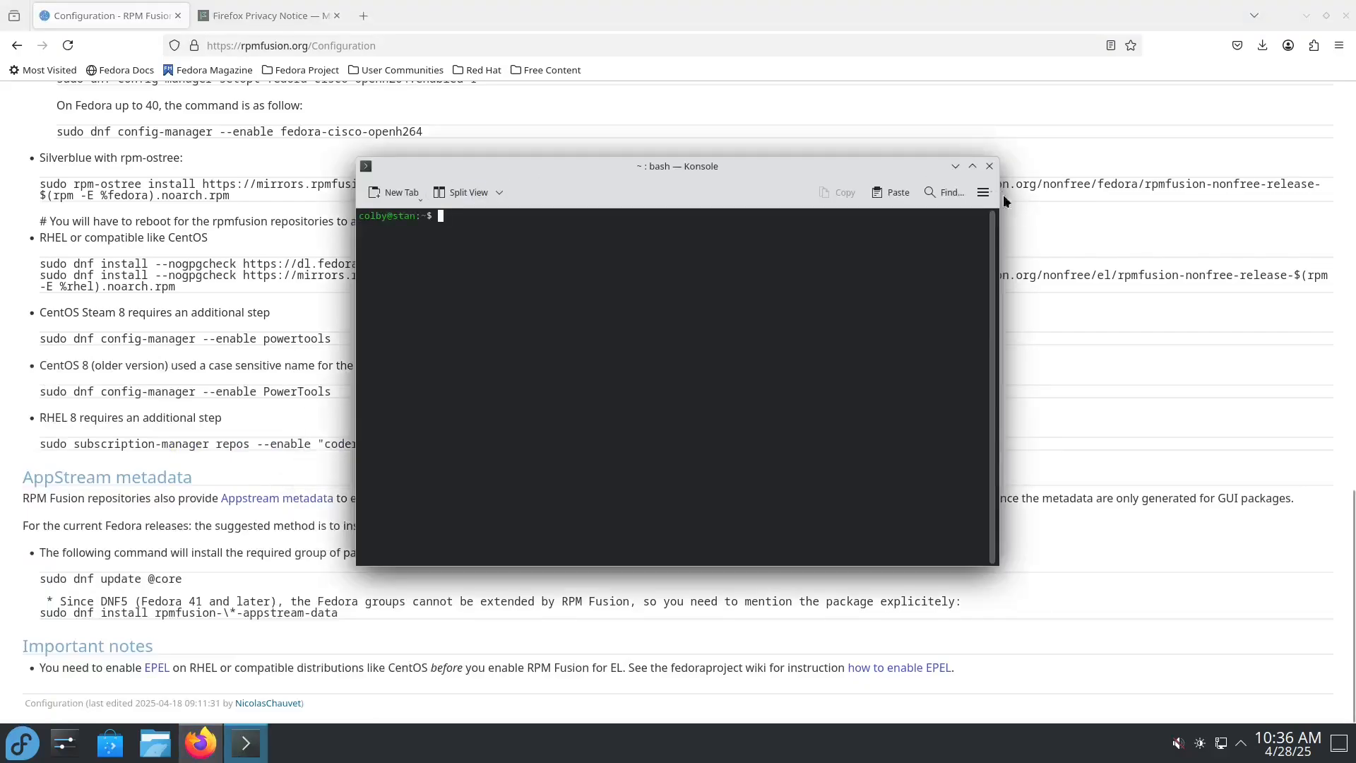
click(982, 193)
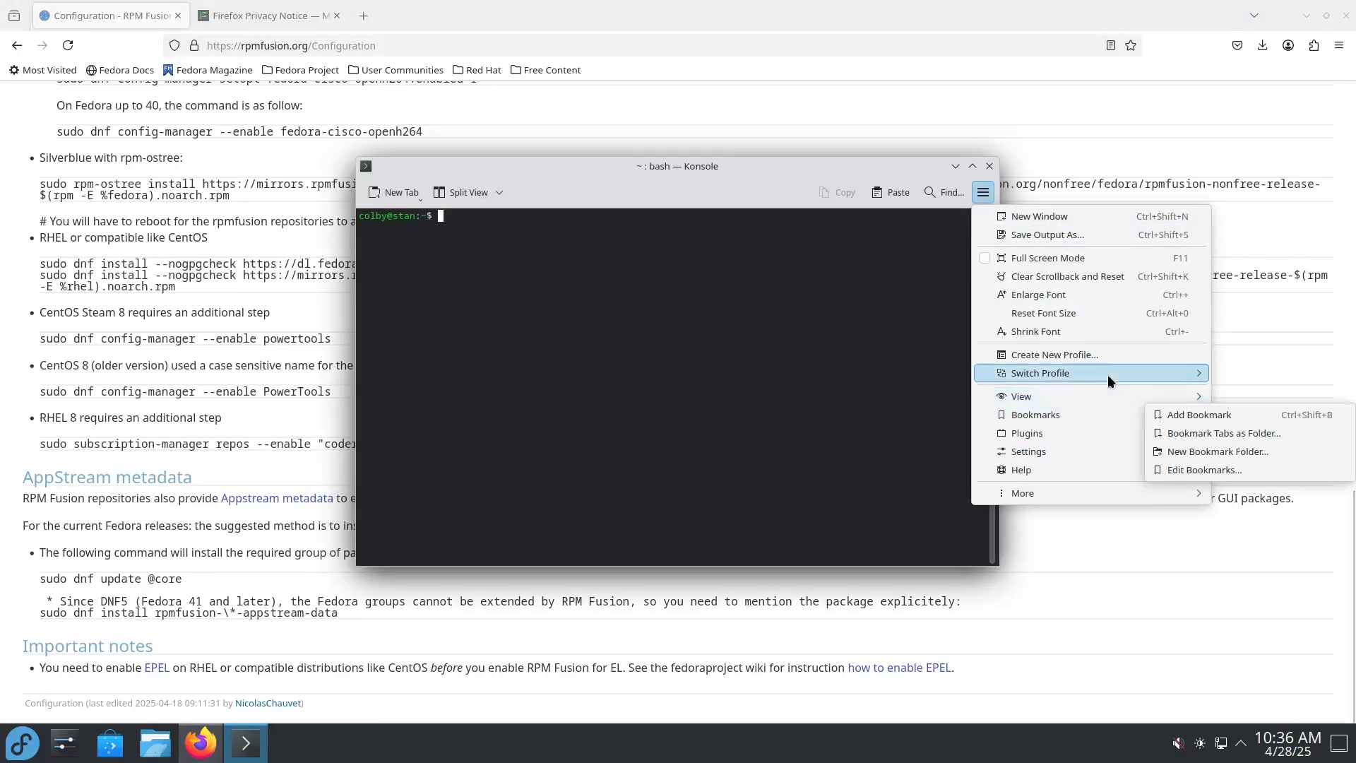
click(744, 328)
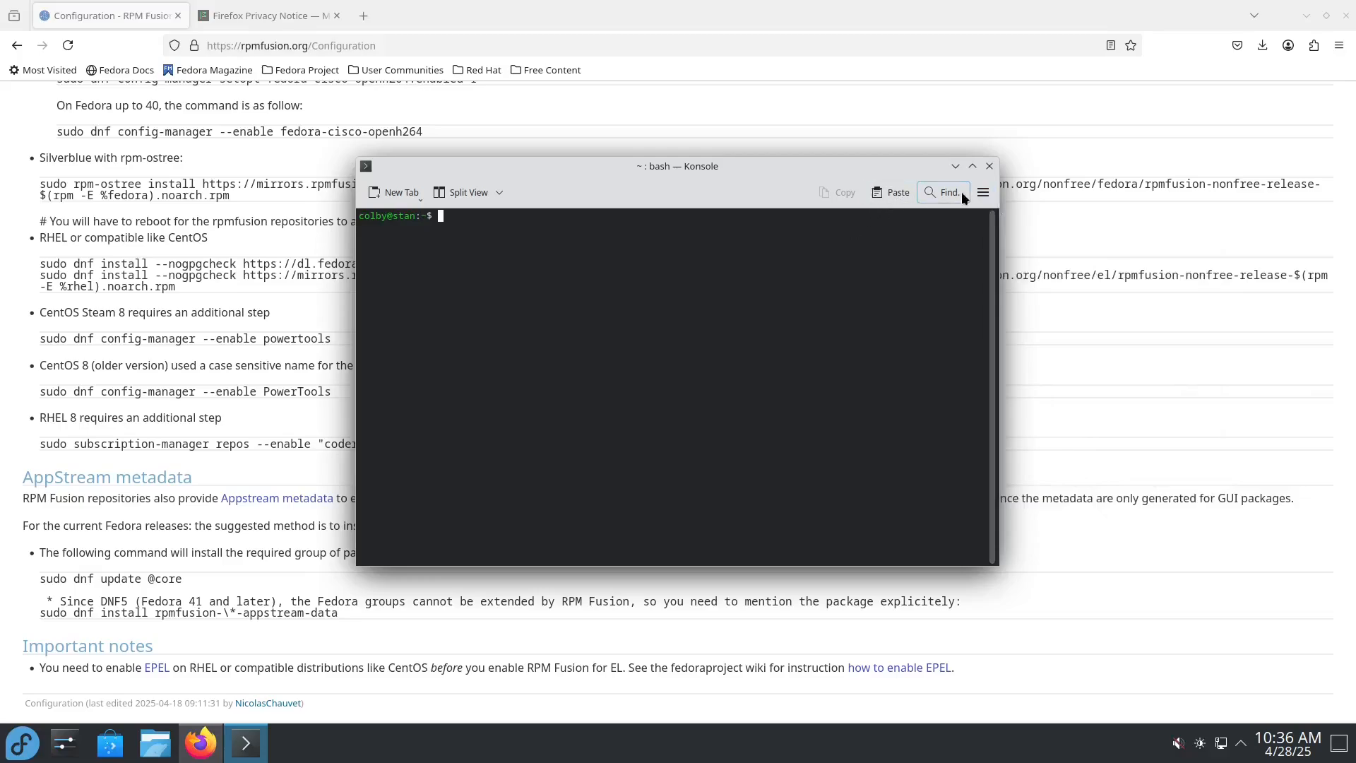
key(ctrl+plus)
key(ctrl+plus)
key(ctrl+plus)
key(ctrl+plus)
key(ctrl+plus)
key(ctrl+plus)
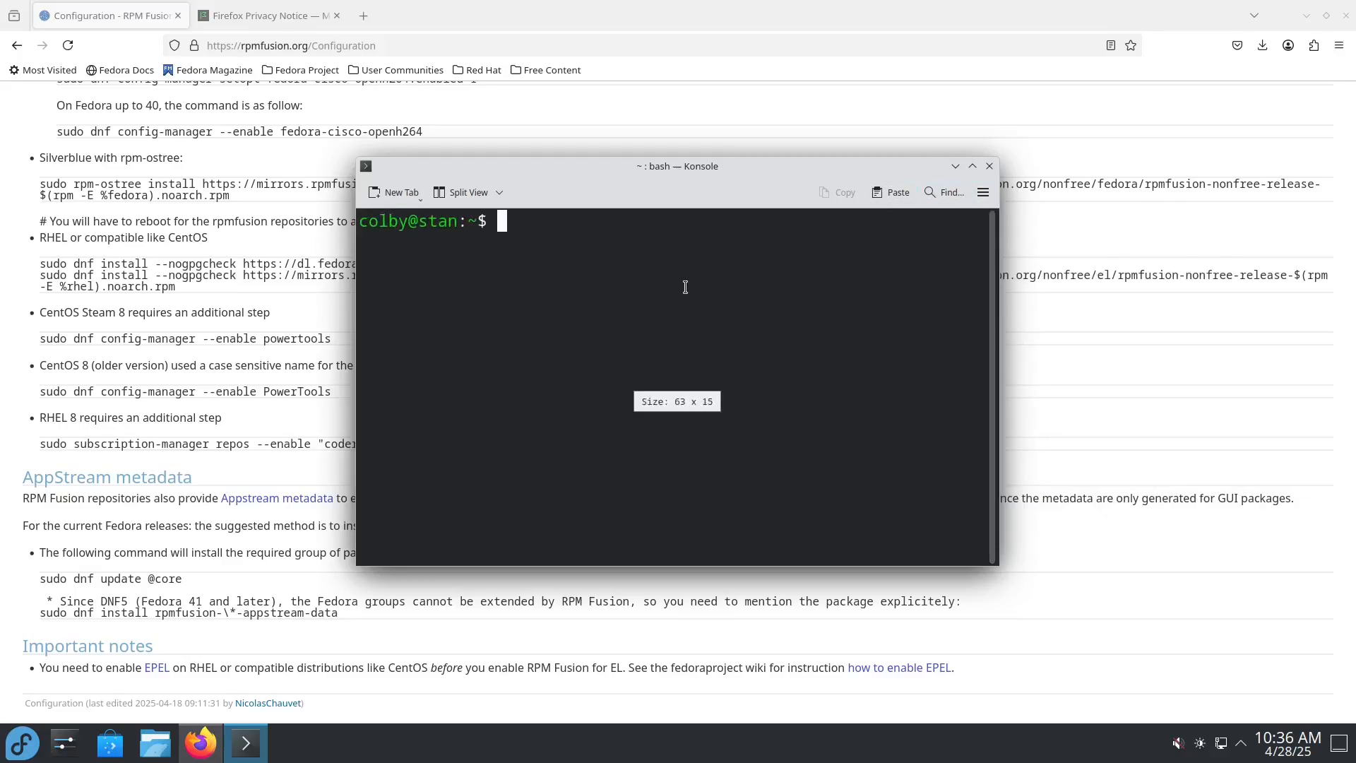
click(202, 583)
drag(183, 580, 38, 582)
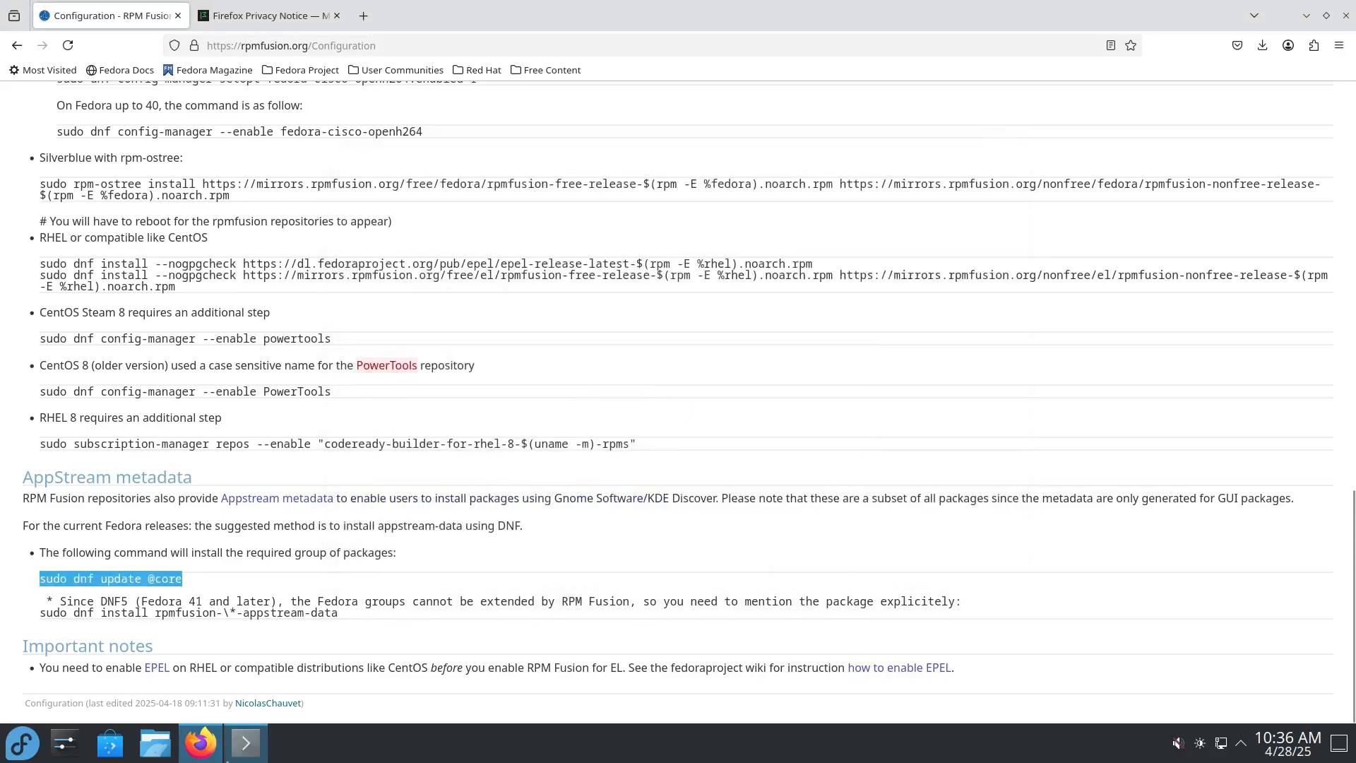
click(246, 743)
middle_click(565, 406)
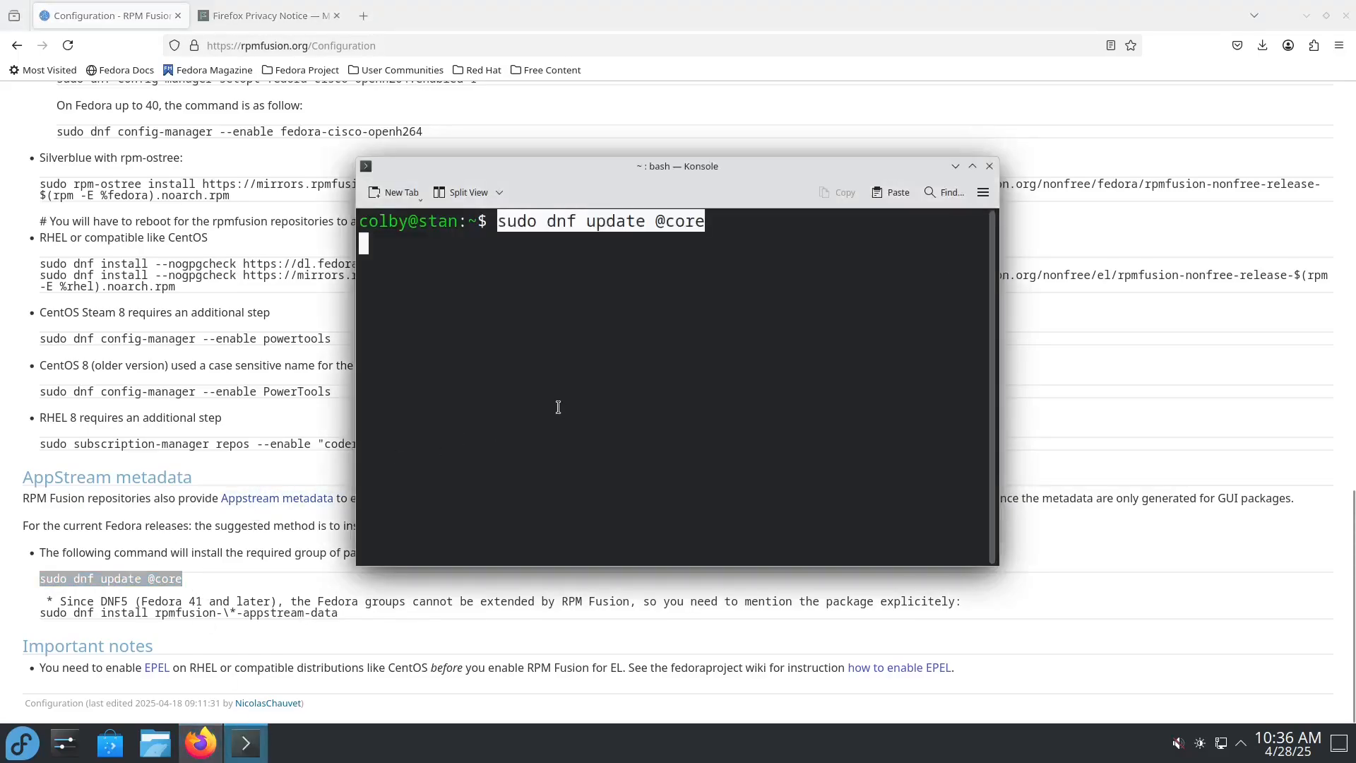
key(BackSpace)
key(Return)
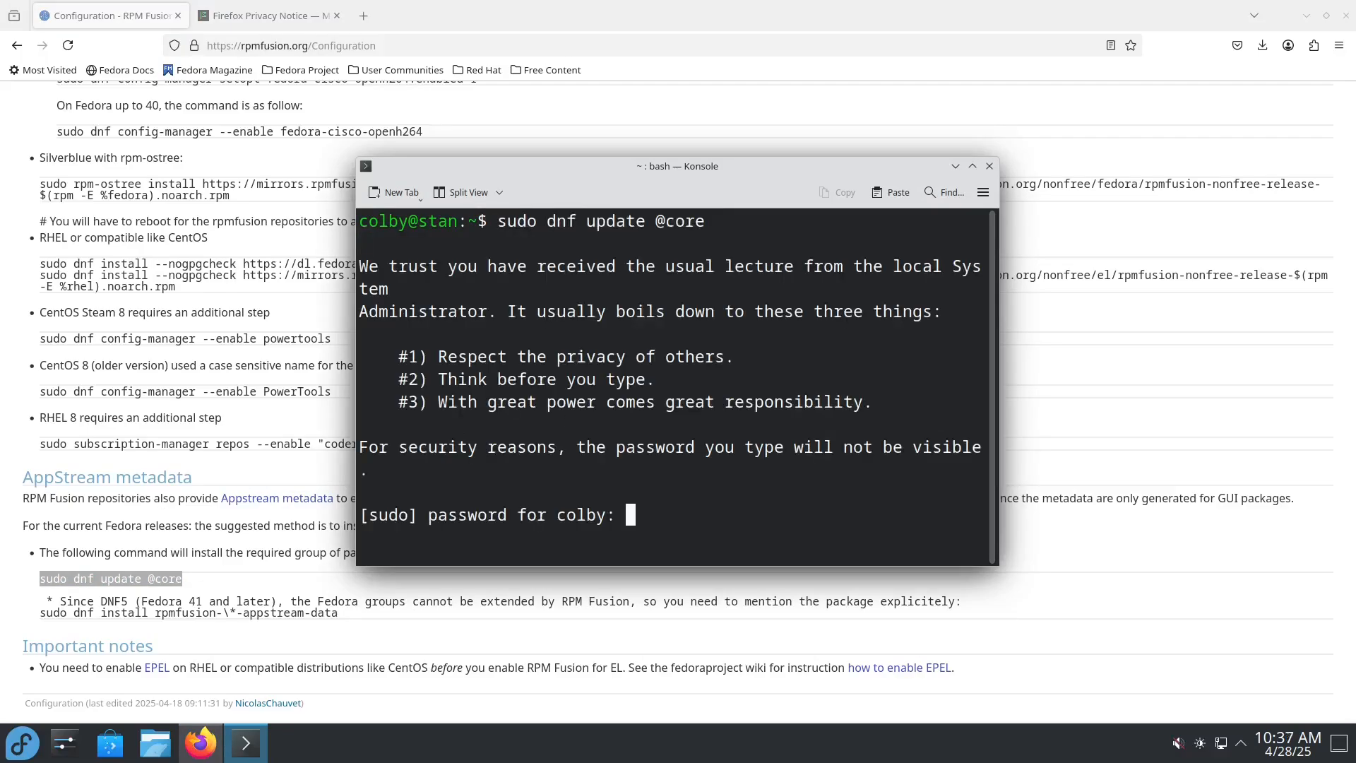
key(Return)
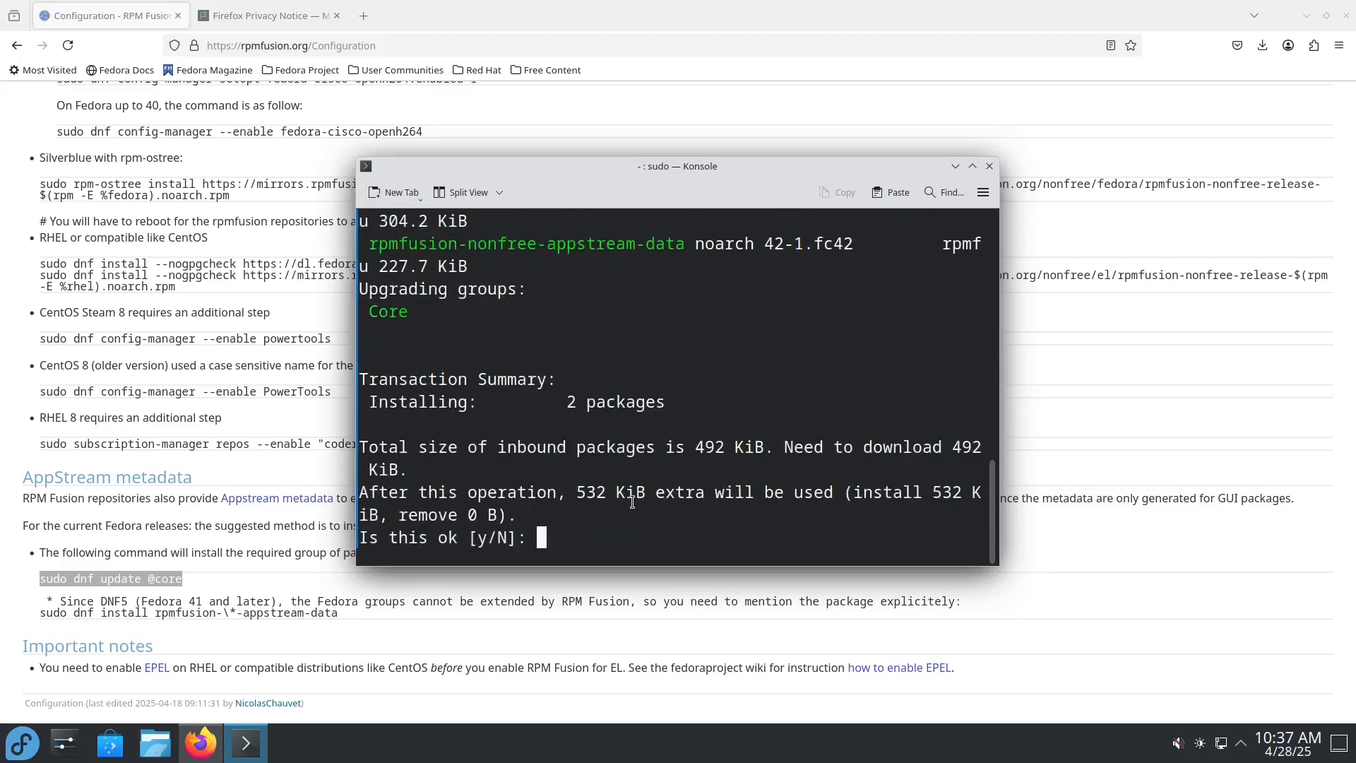
Step: Approve installing the RPM Fusion appstream-data packages and accept the OpenPGP keys of the nonfree and free repositories
text(y)
key(Return)
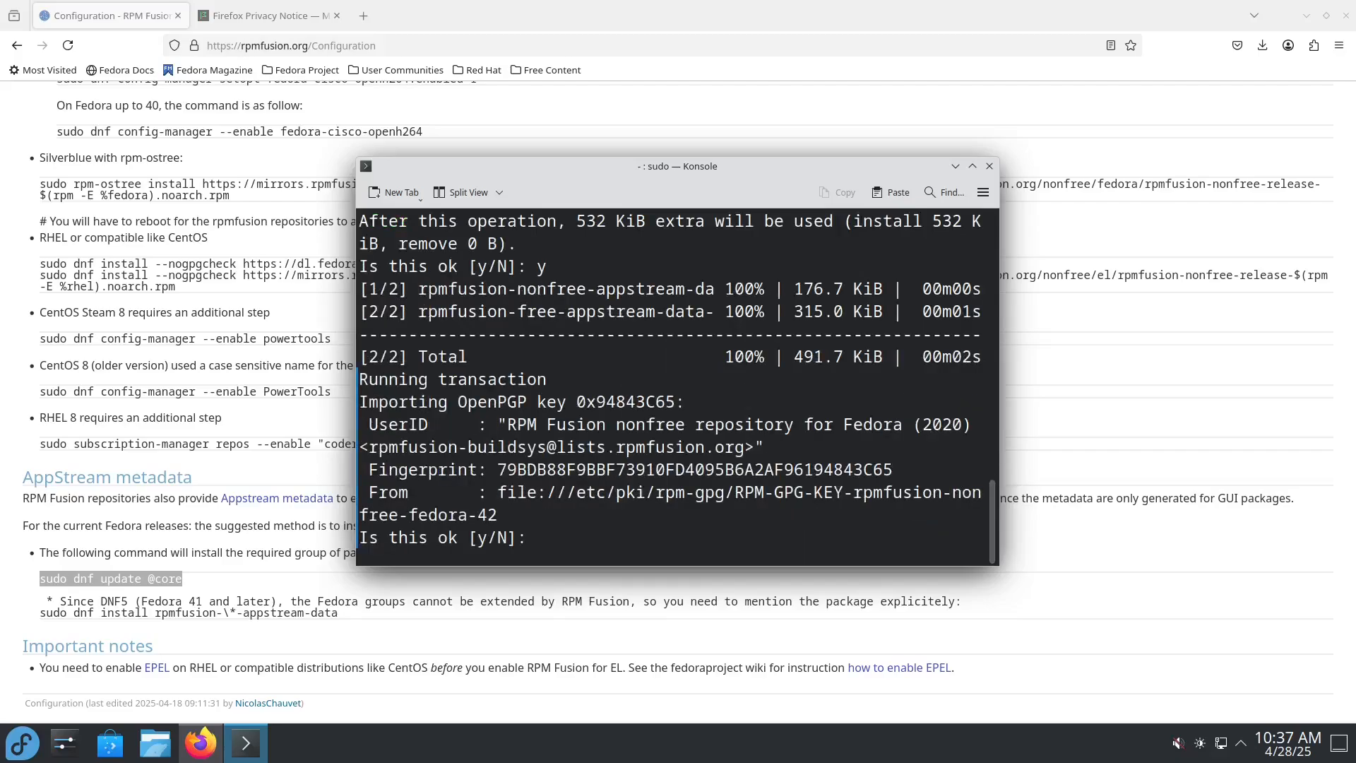
key(Return)
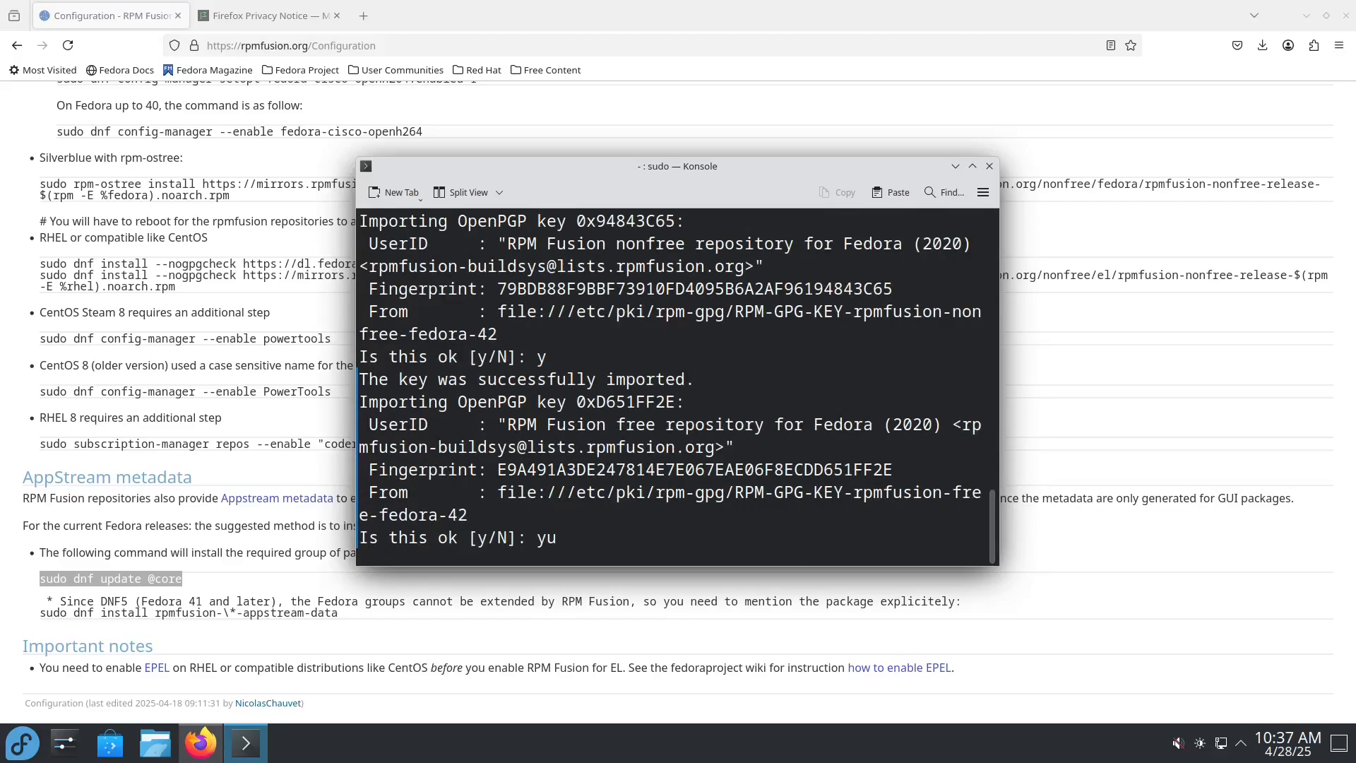
key(BackSpace)
key(Return)
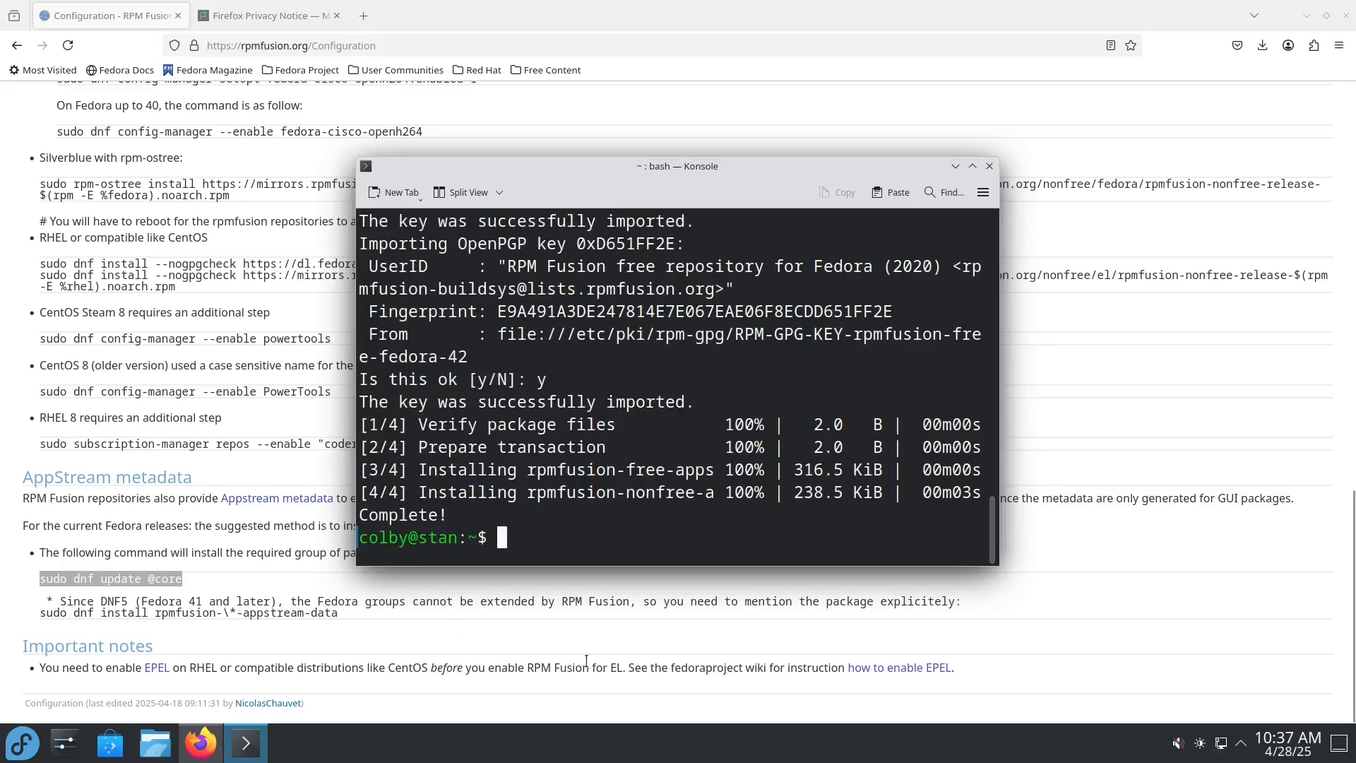
Step: Move the Konsole window clear of the page text and open RPM Fusion's Multimedia how-to page
scroll(423, 636, up, 20)
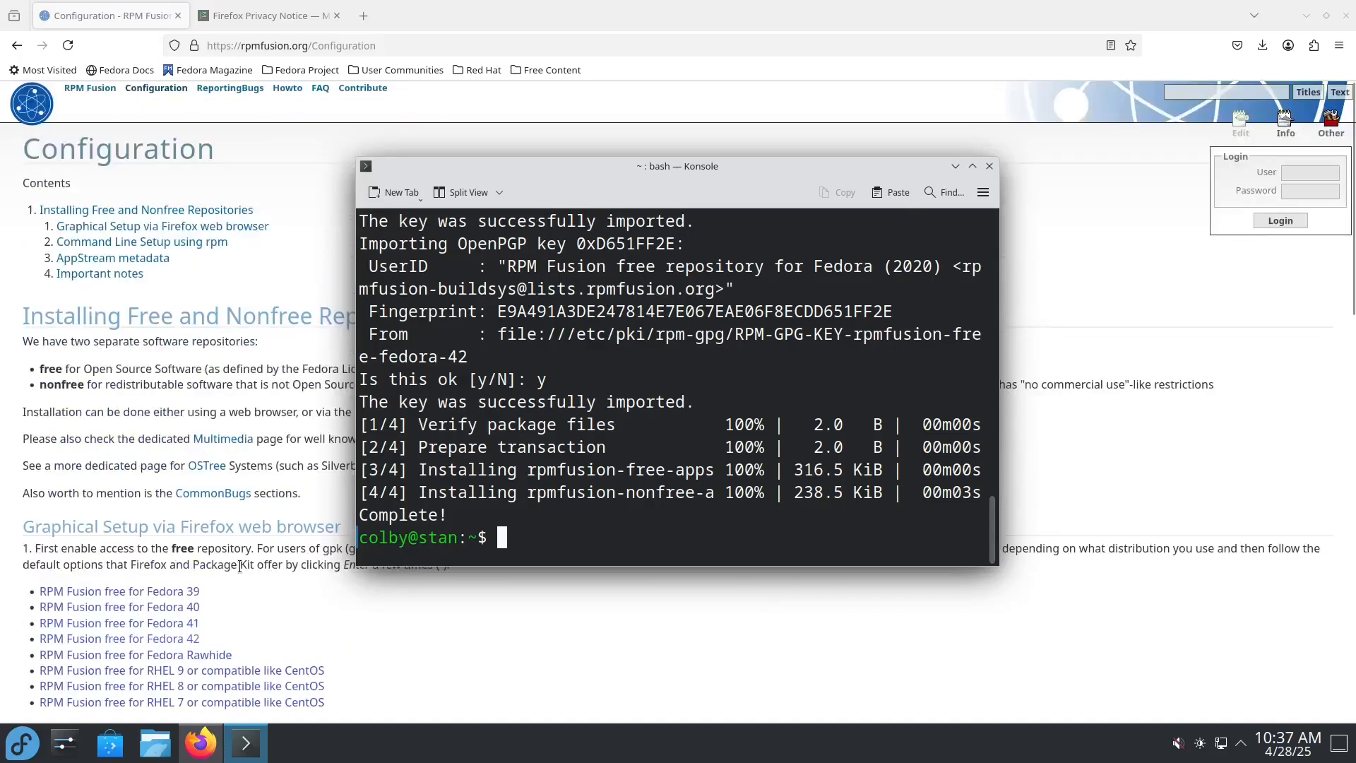
drag(585, 176, 892, 176)
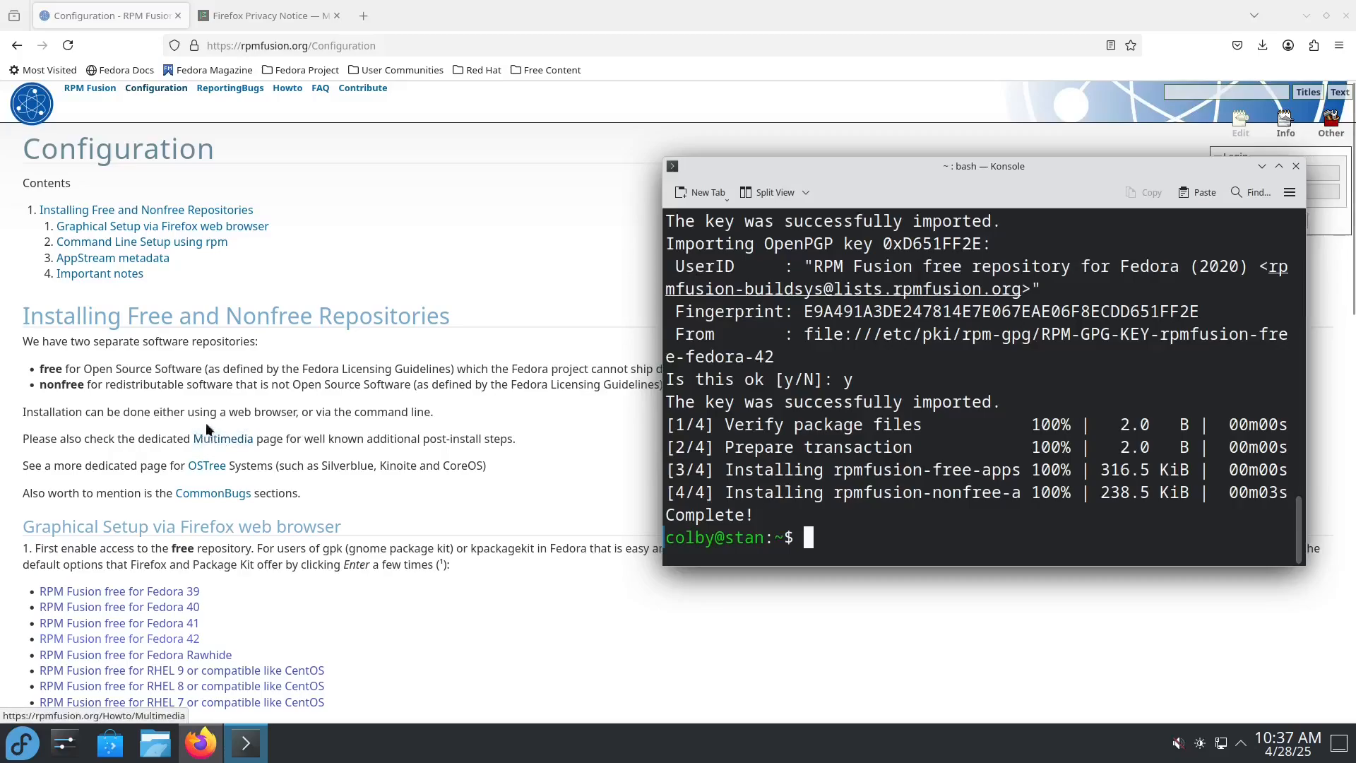
scroll(297, 442, down, 9)
scroll(296, 442, up, 7)
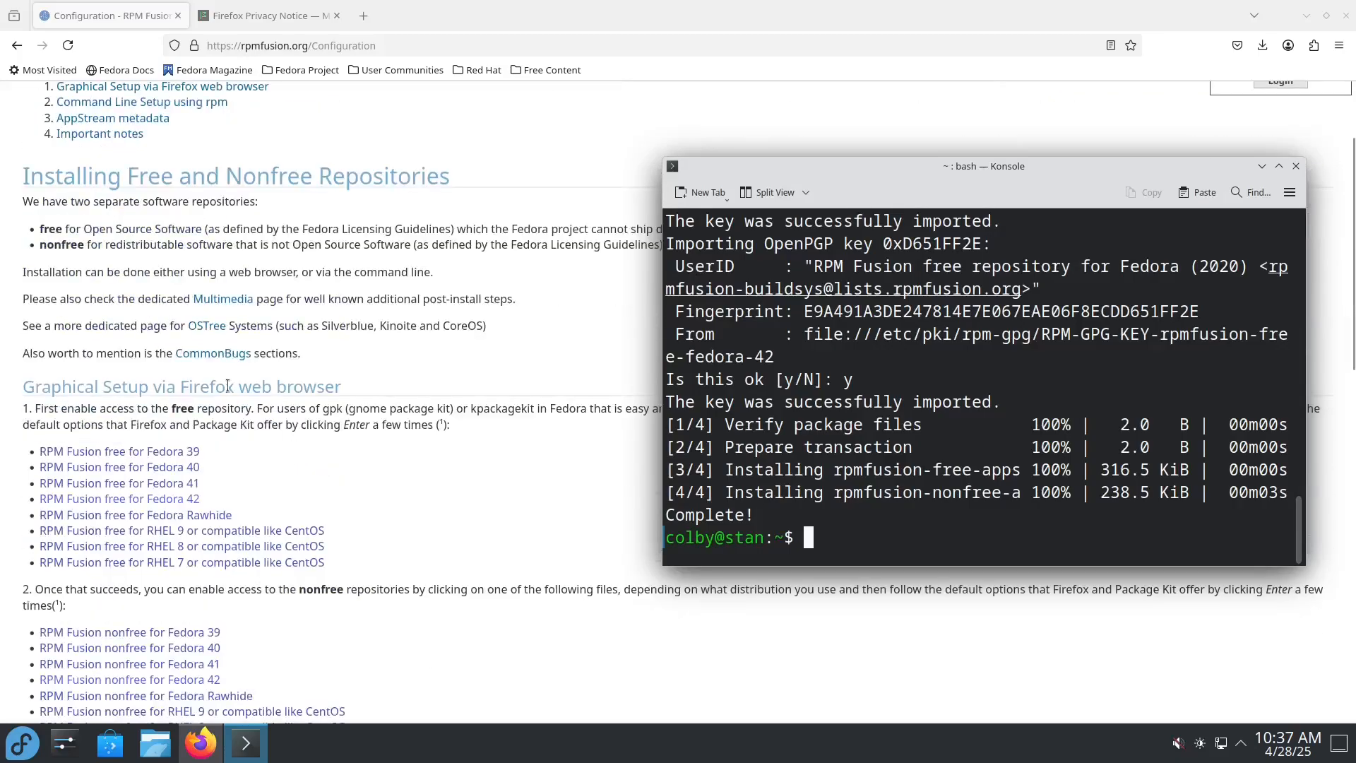
click(218, 302)
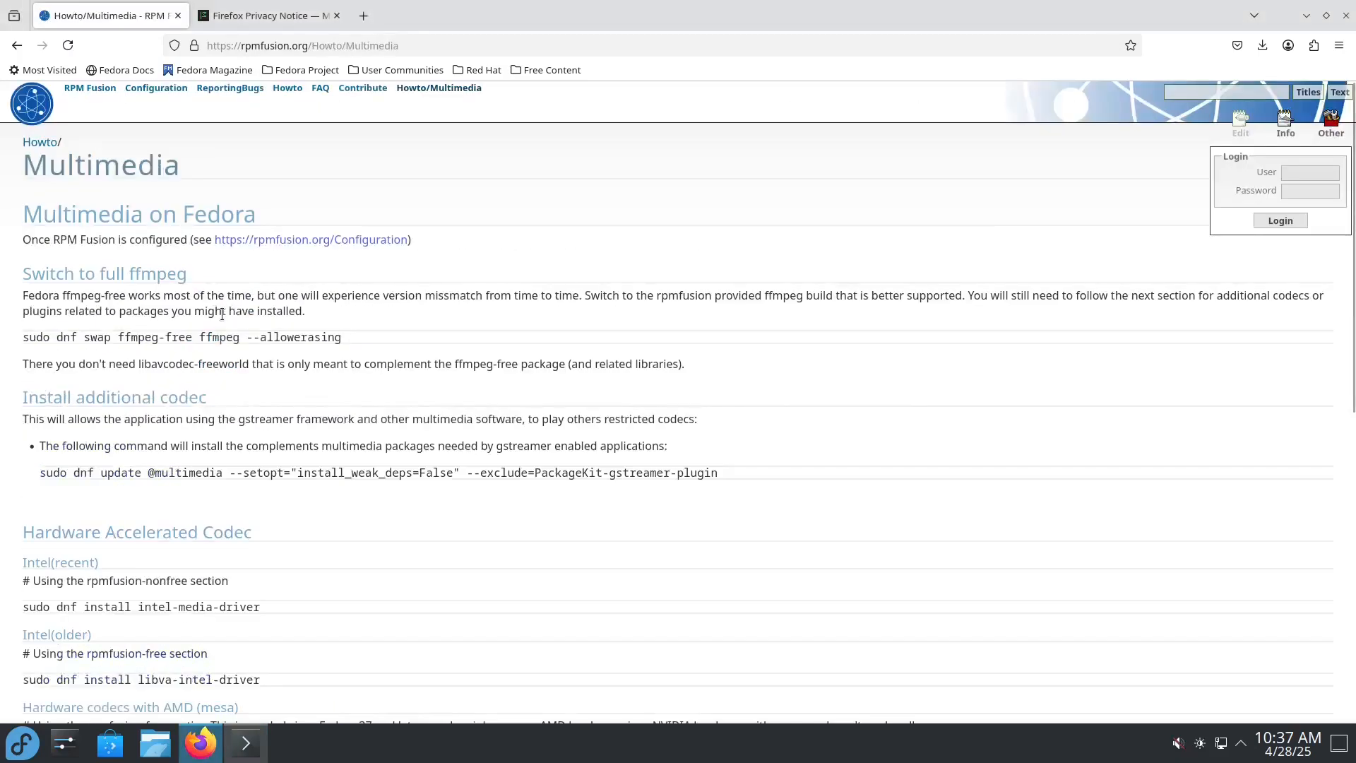
Step: Run "sudo dnf swap ffmpeg-free ffmpeg --allowerasing" from the how-to page in Konsole, approving the package changes and the Fedora 42 key import
drag(19, 336, 356, 339)
key(ctrl+c)
click(246, 742)
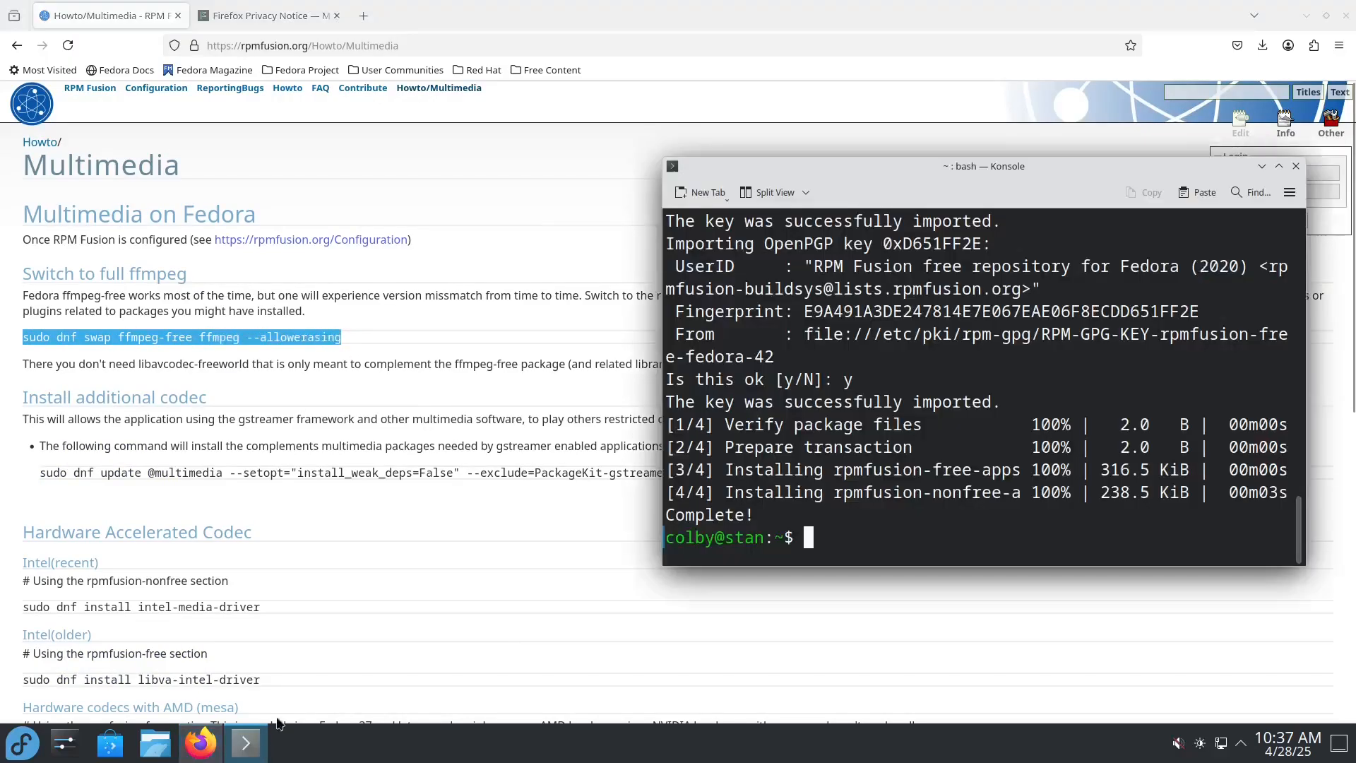
drag(792, 171, 534, 162)
middle_click(674, 437)
key(Return)
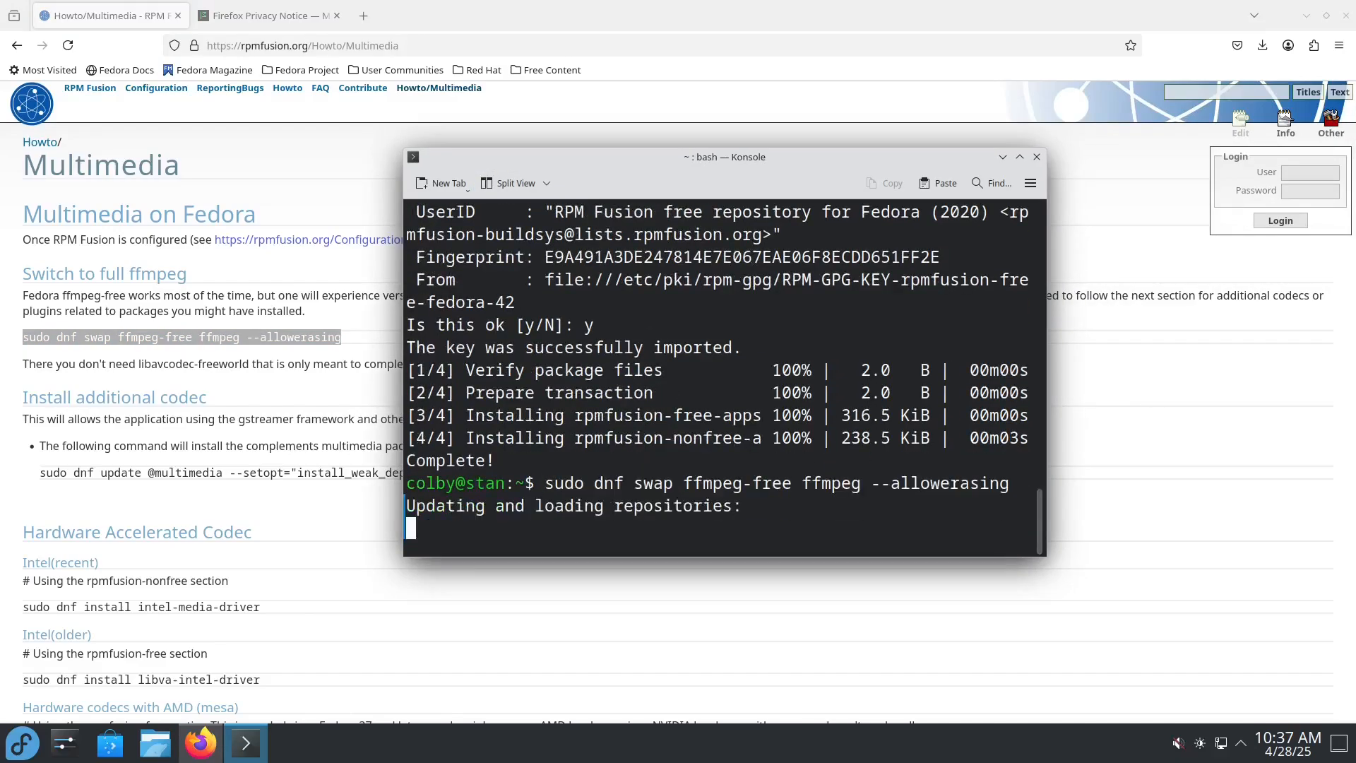
text(y)
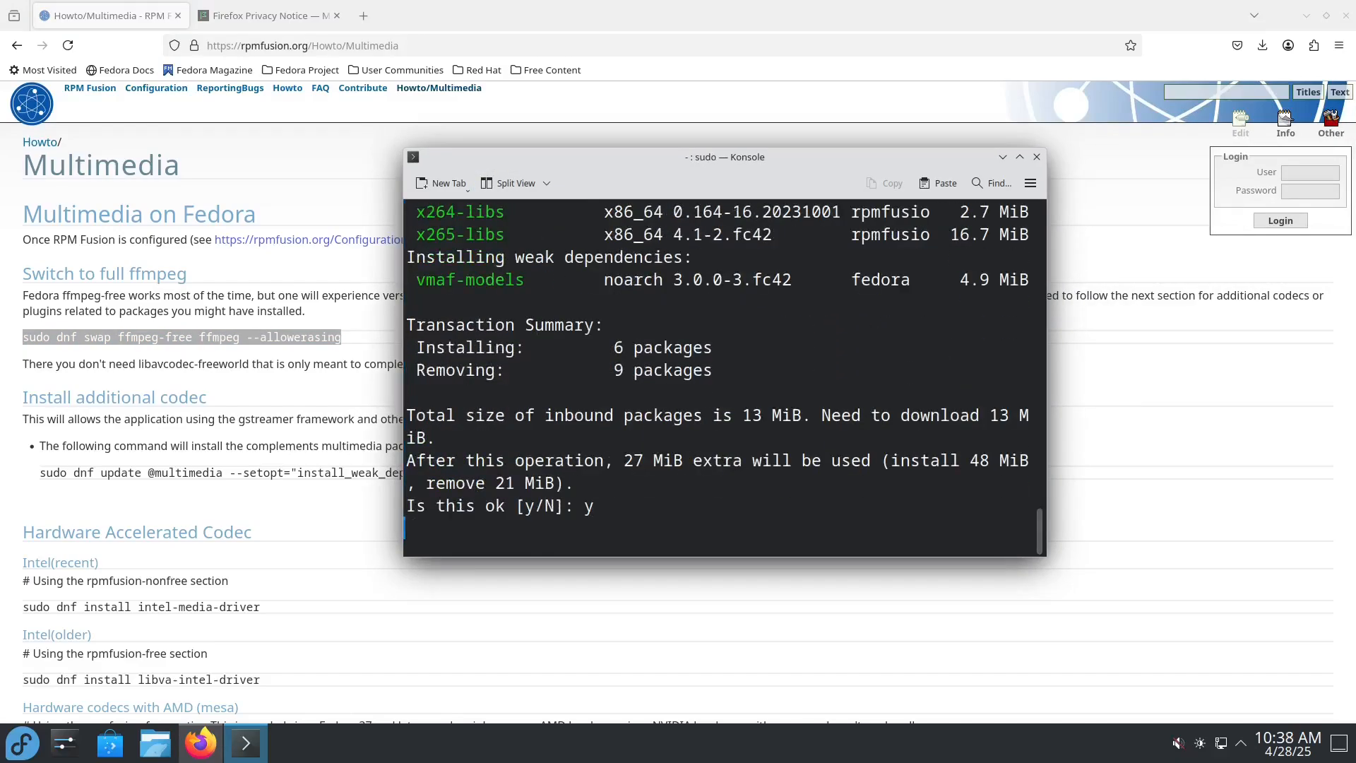
key(Return)
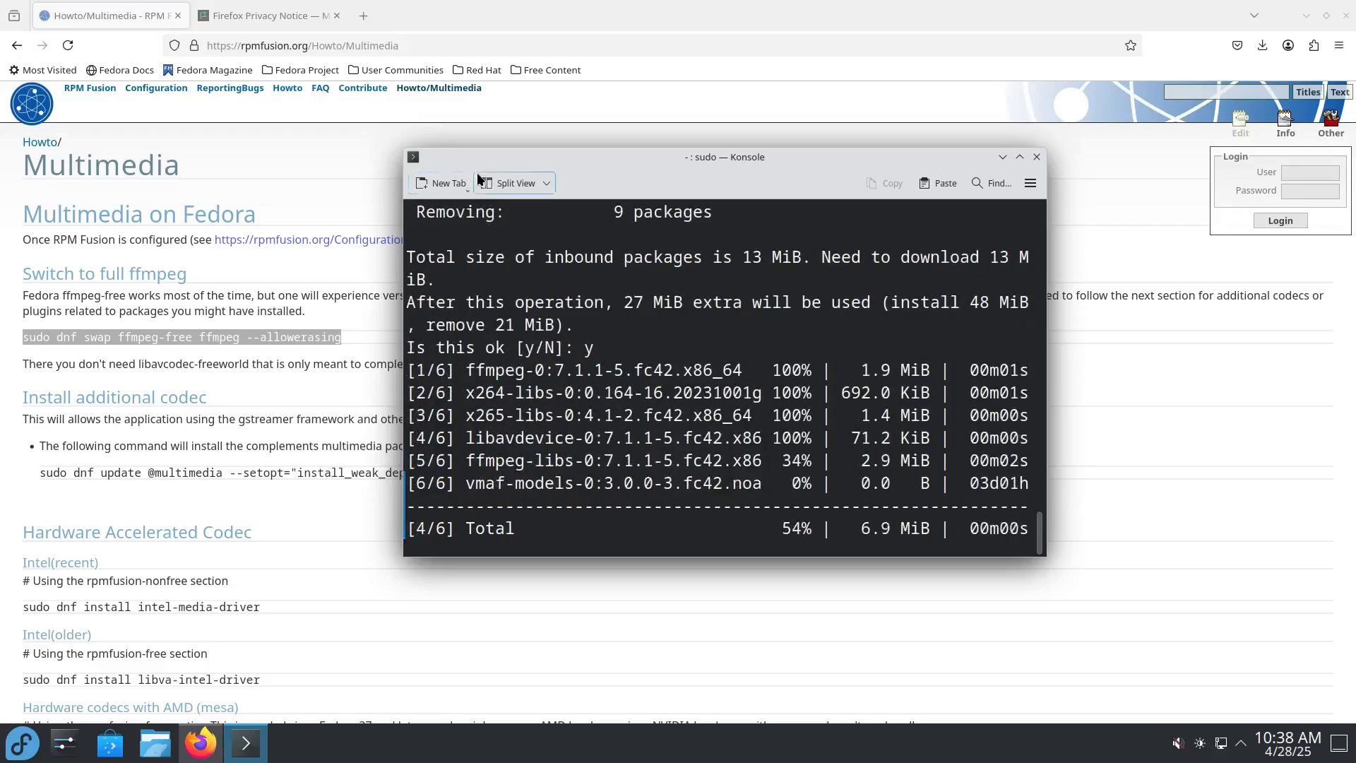
drag(508, 161, 559, 166)
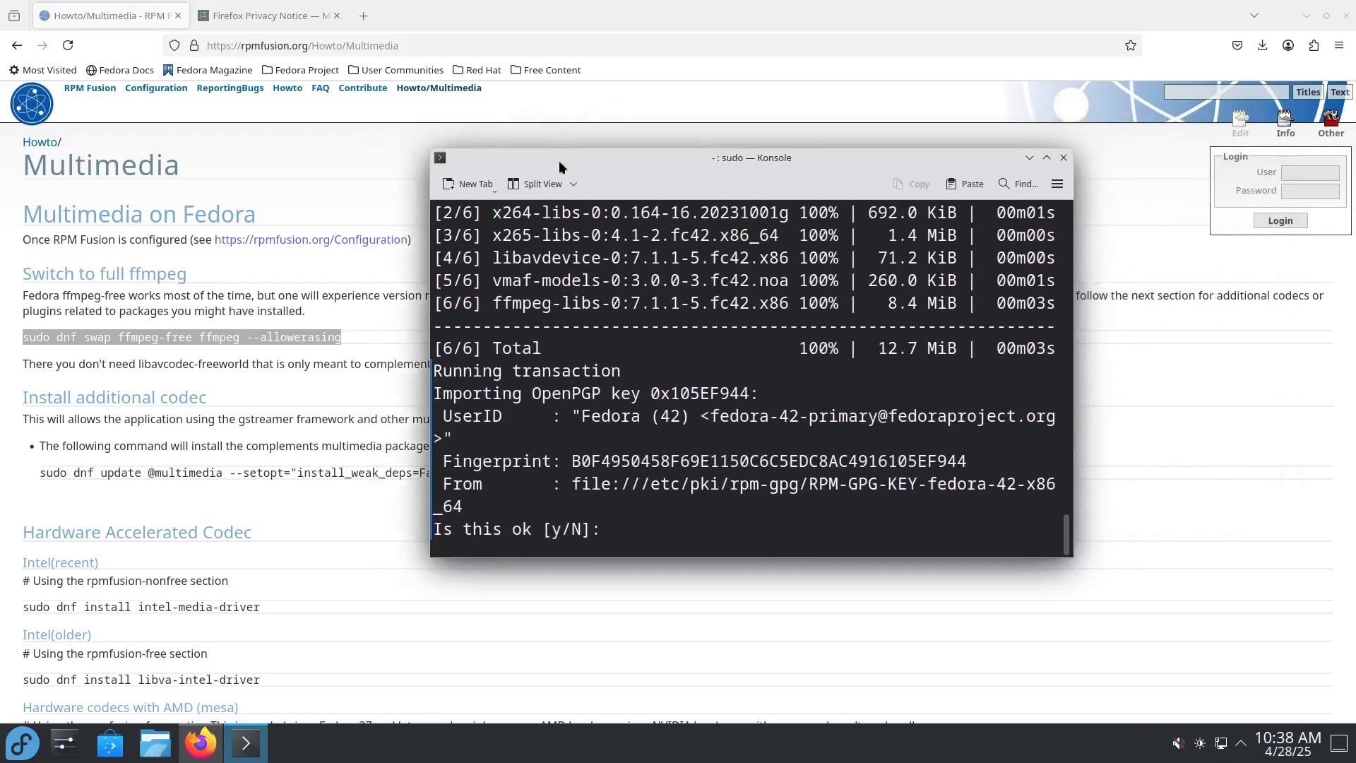
text(y)
key(Return)
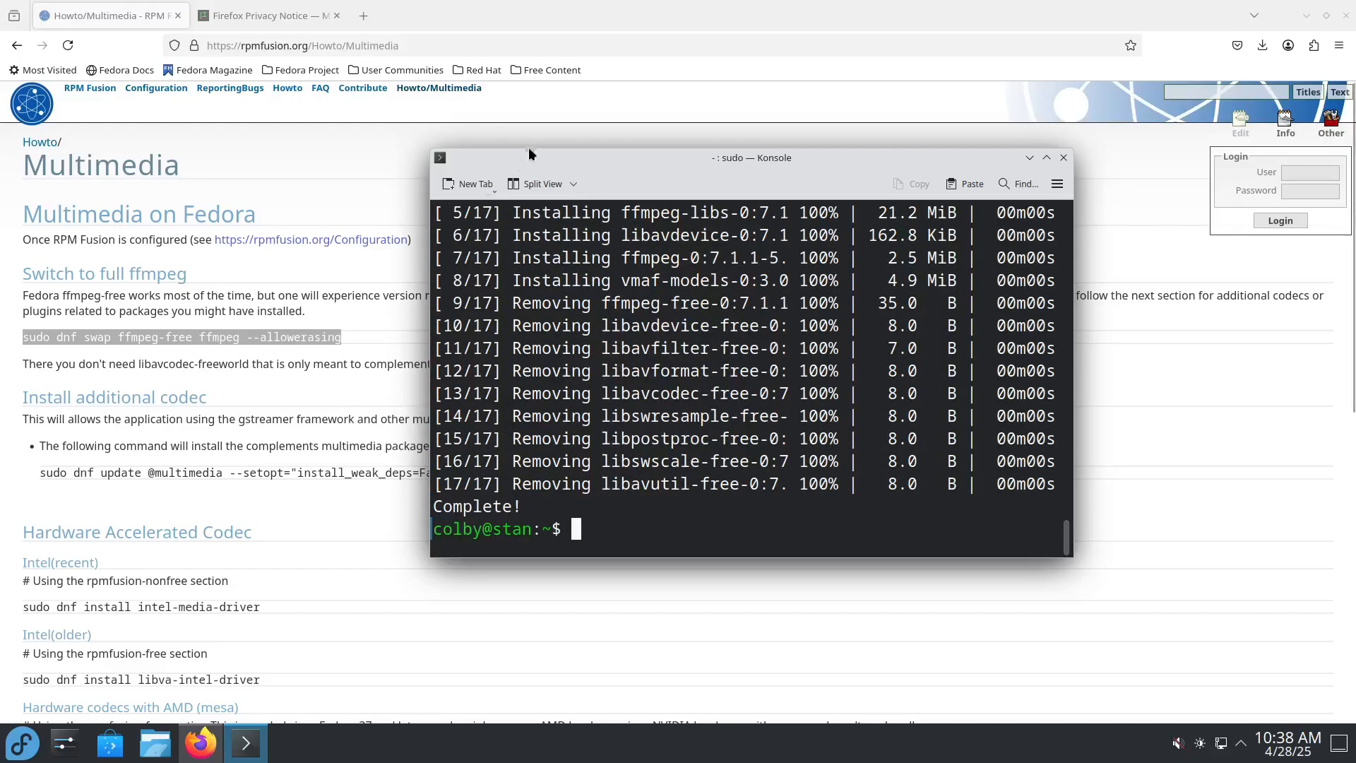
drag(555, 168, 532, 99)
drag(45, 471, 360, 473)
click(47, 474)
triple_click(661, 472)
key(ctrl+c)
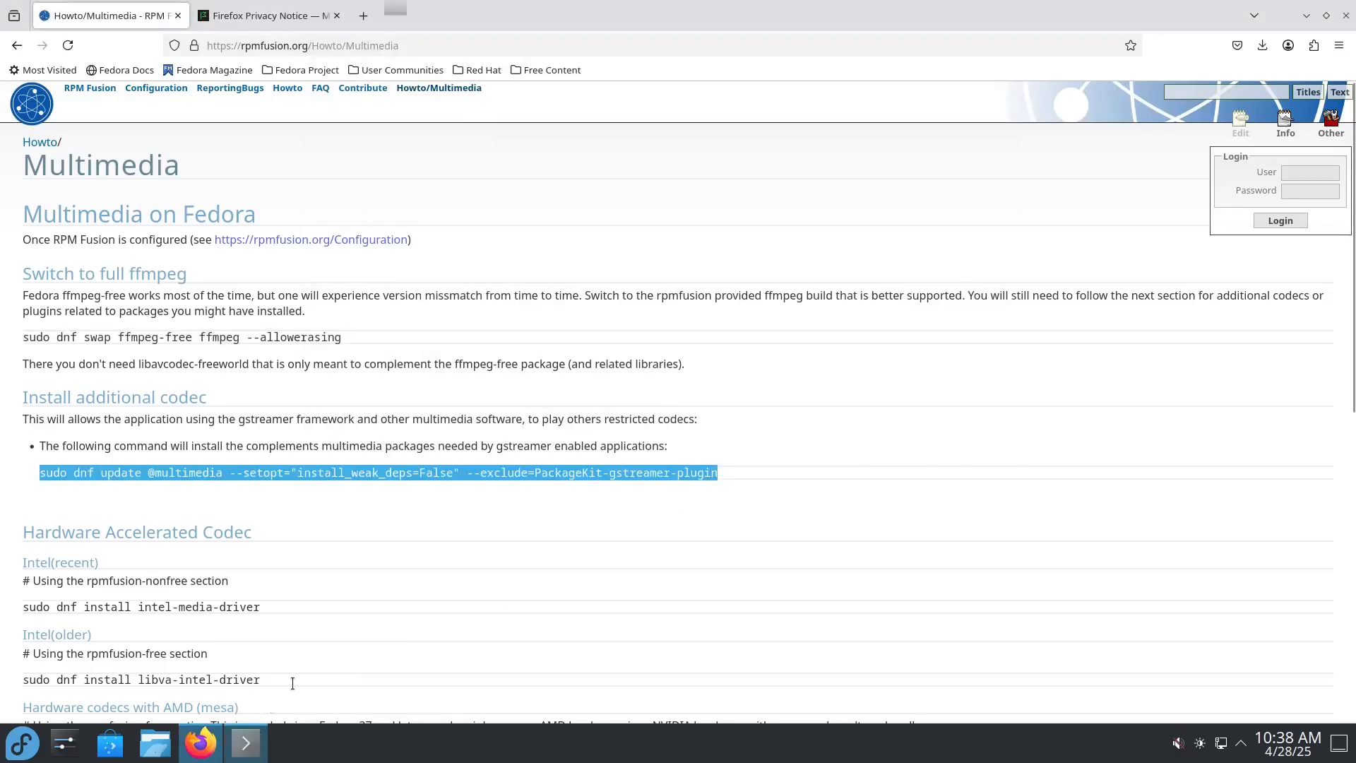
click(245, 743)
middle_click(579, 370)
key(Return)
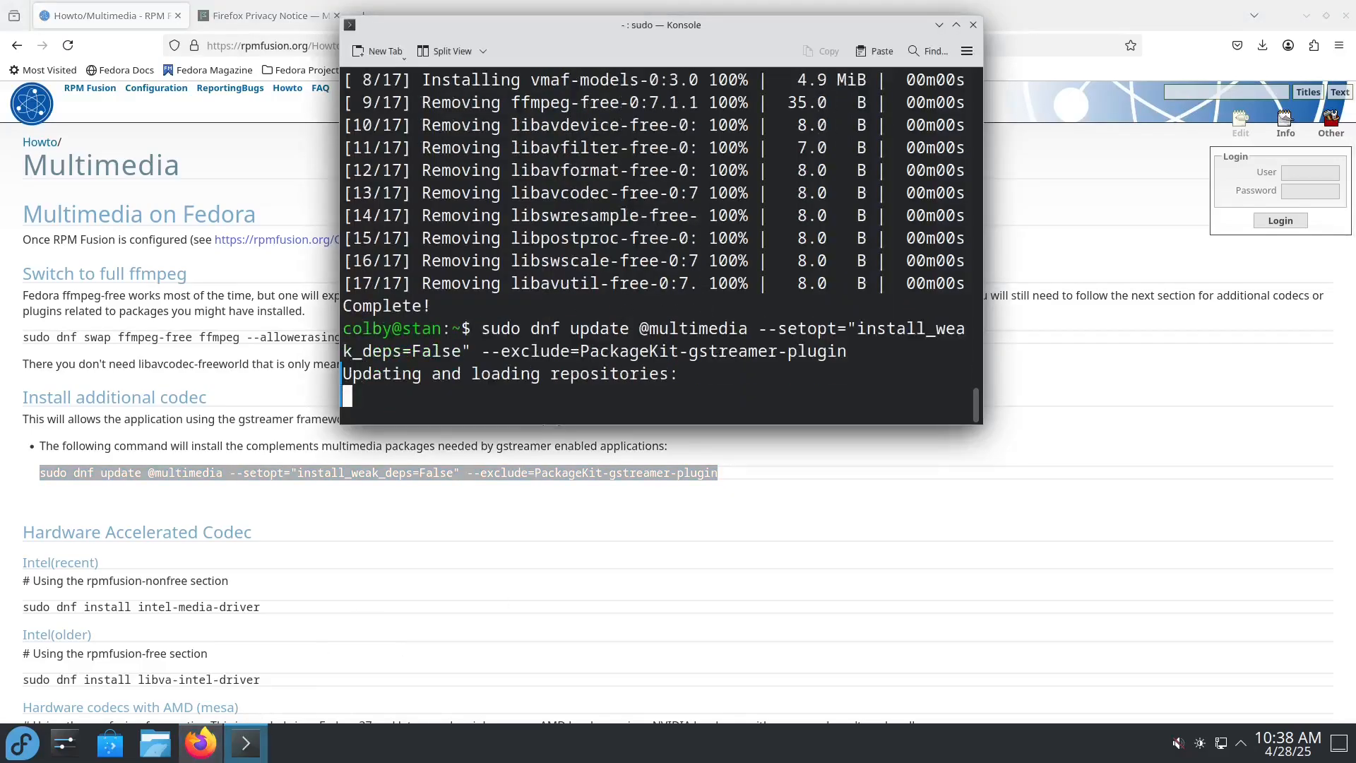
text(y)
key(Return)
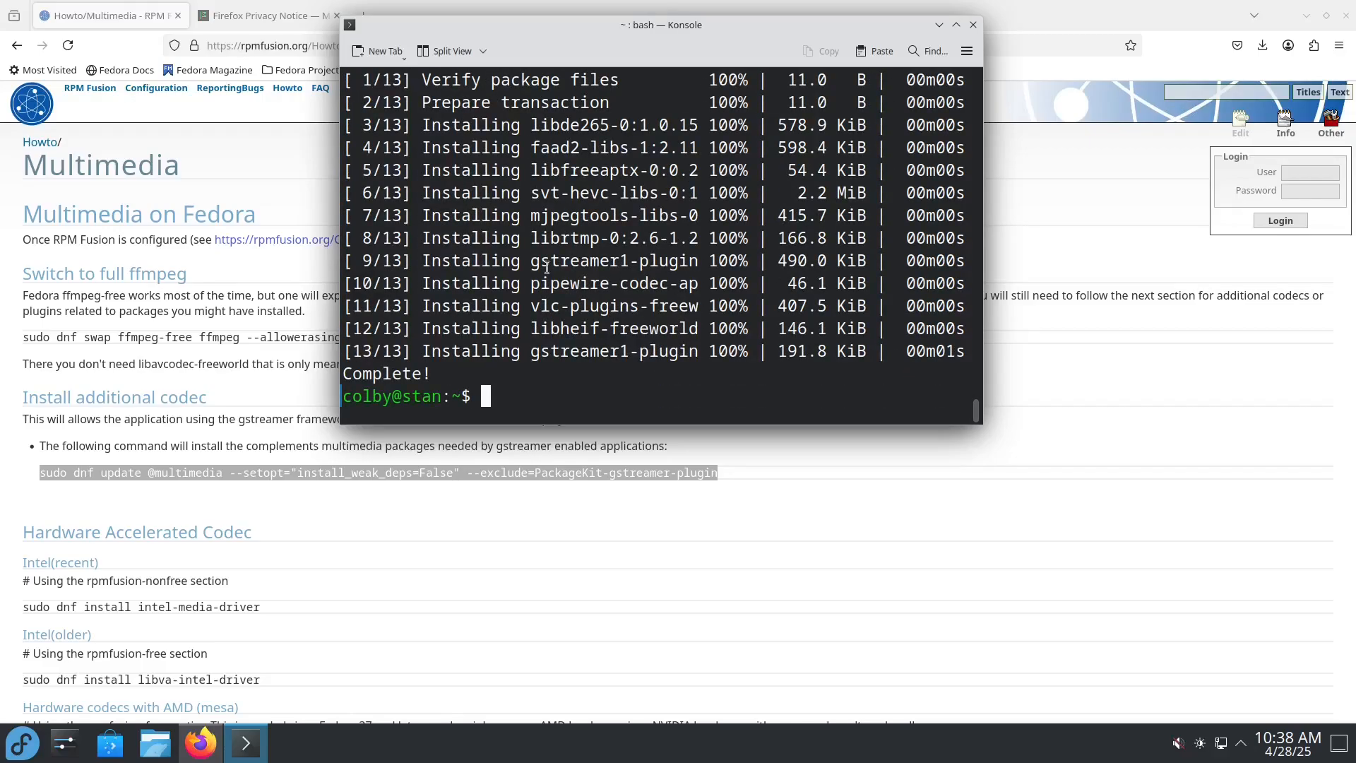
Step: Review the how-to page's hardware-accelerated codec commands for Intel, AMD and NVIDIA and its DVD playback commands, with Konsole out of the way
scroll(381, 540, down, 3)
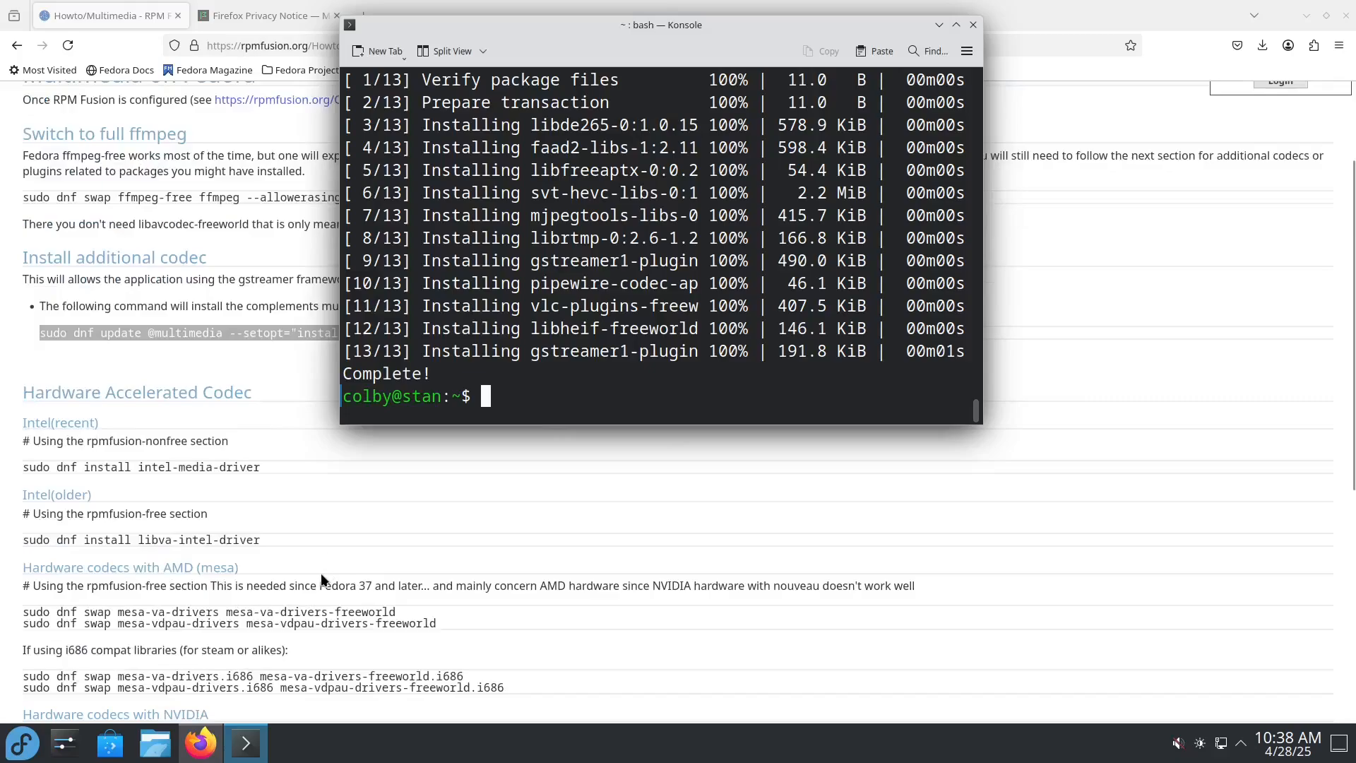
scroll(168, 417, down, 6)
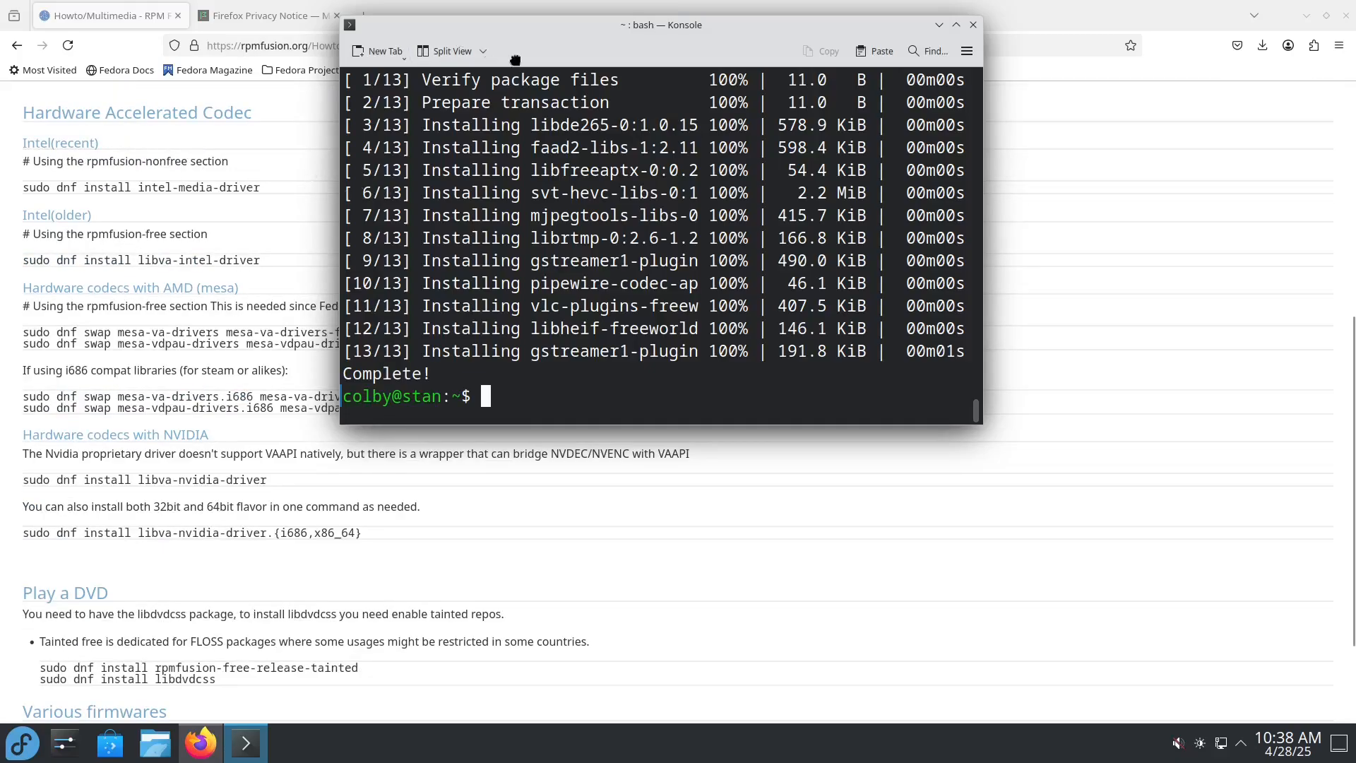
drag(483, 46, 769, 135)
click(472, 295)
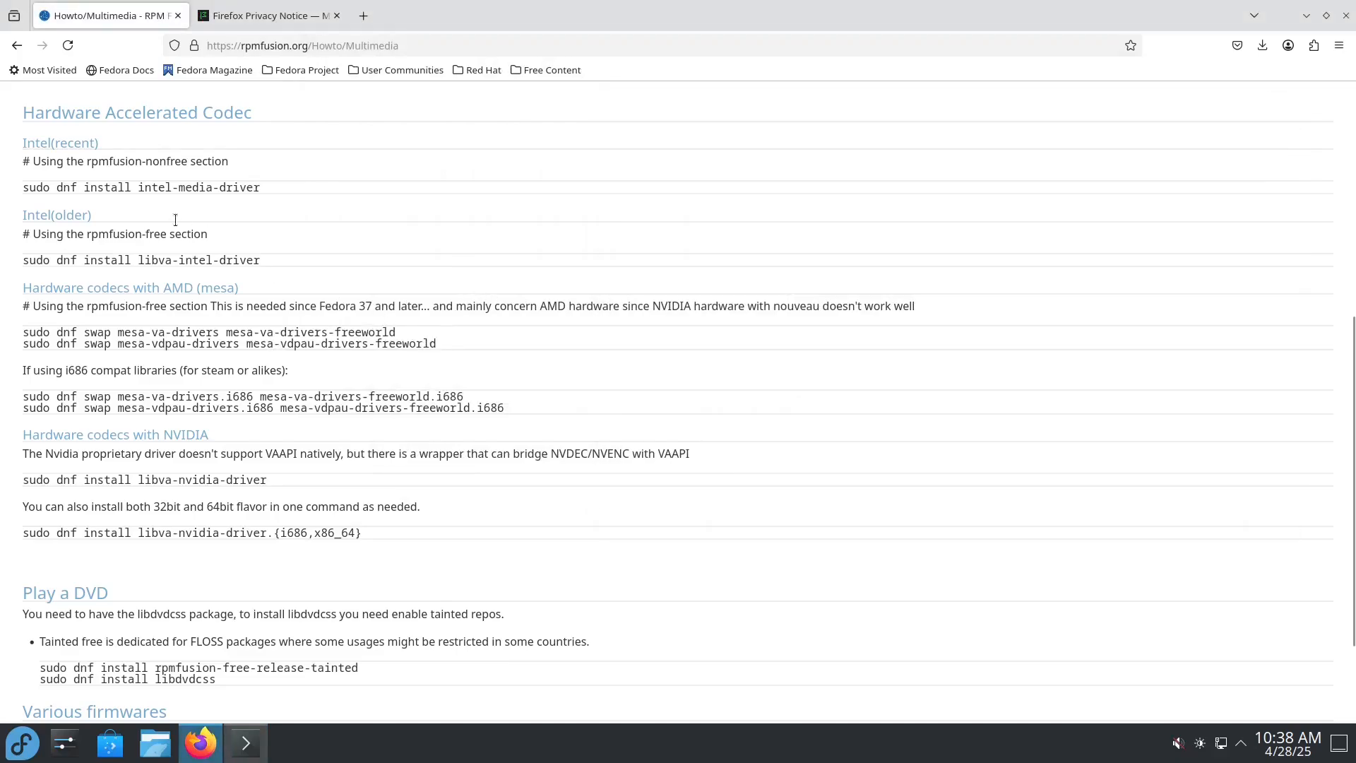
drag(25, 144, 139, 152)
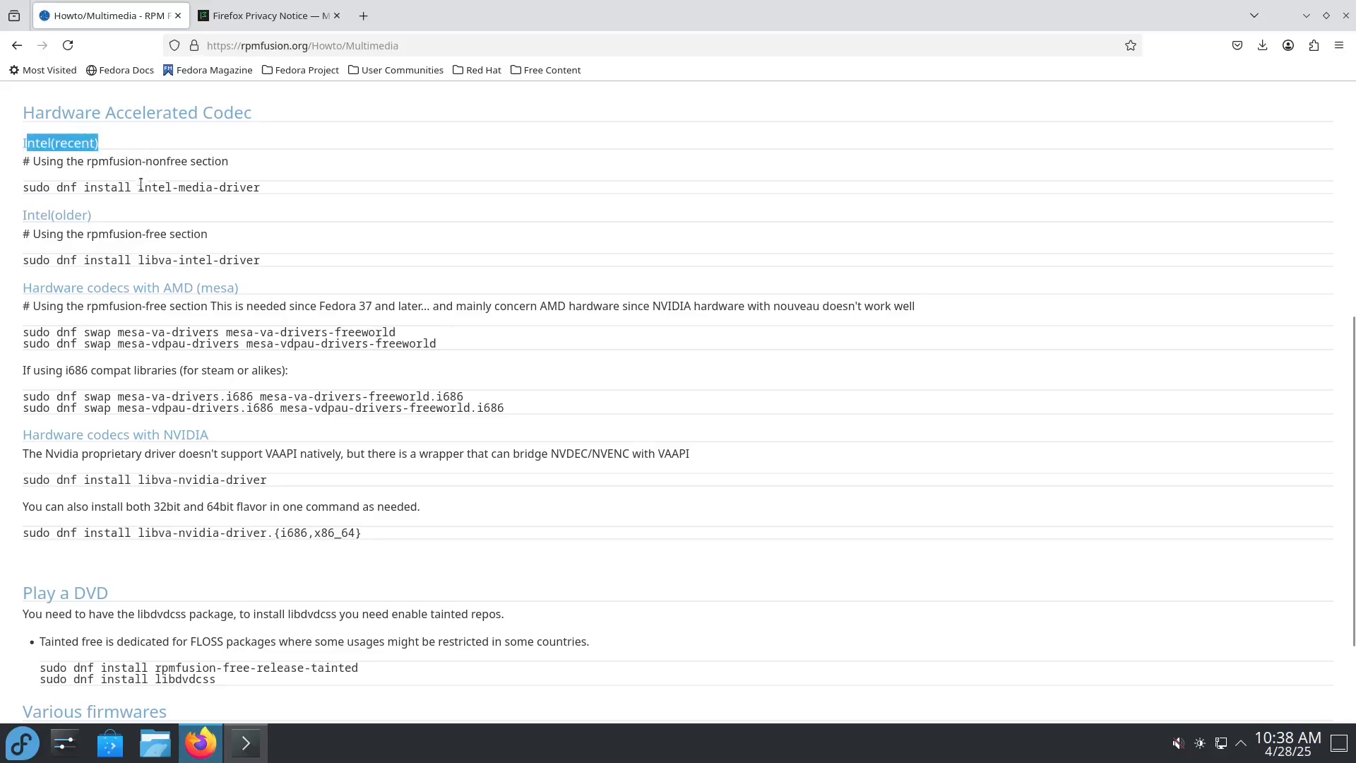
drag(34, 183, 230, 188)
click(47, 218)
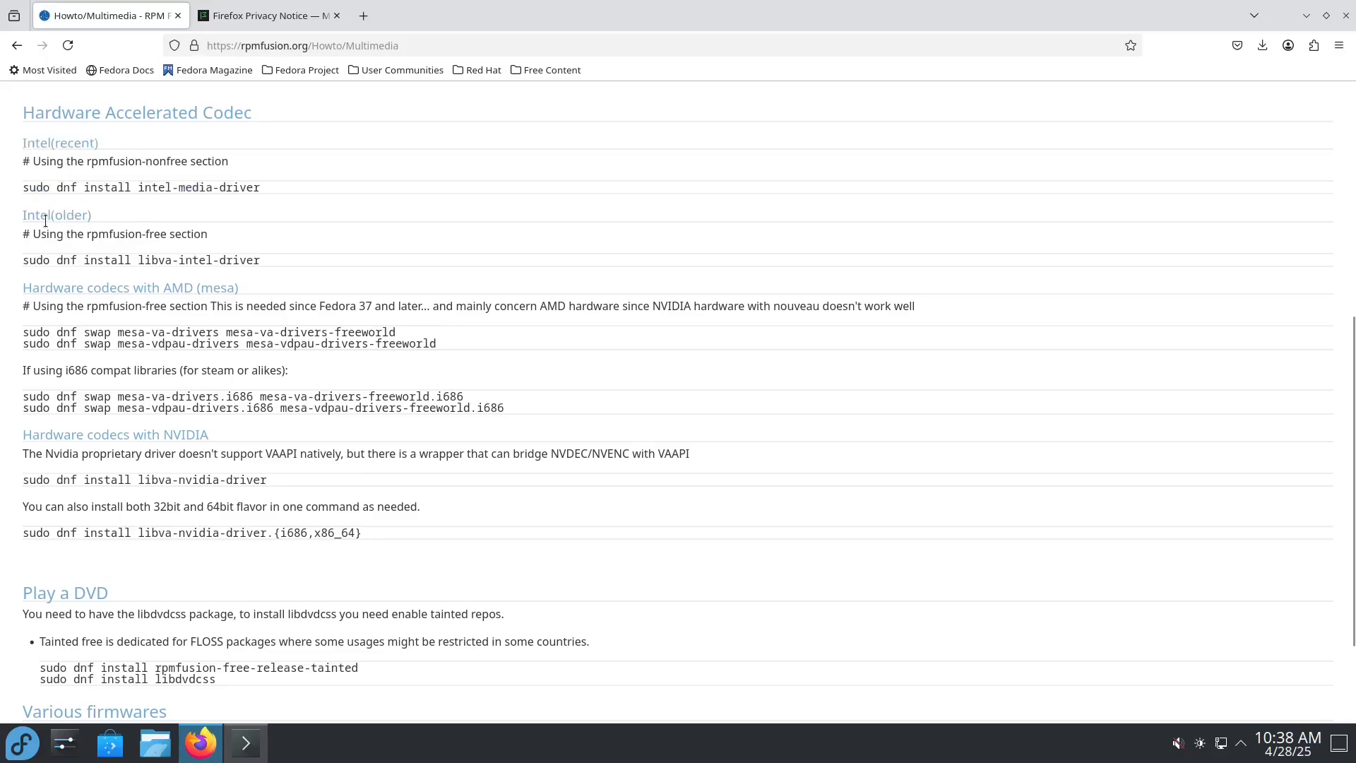
drag(23, 260, 319, 264)
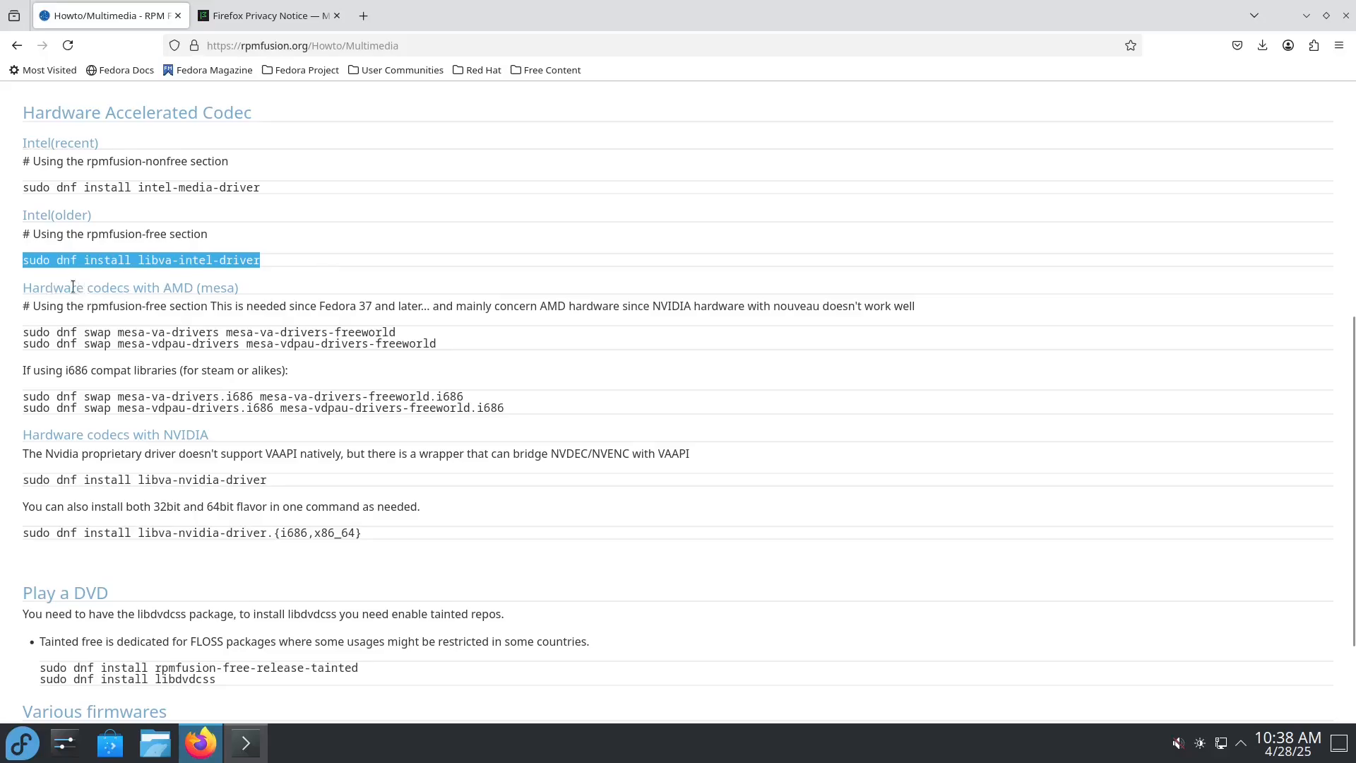
drag(22, 329, 515, 385)
scroll(561, 384, down, 3)
drag(23, 342, 247, 395)
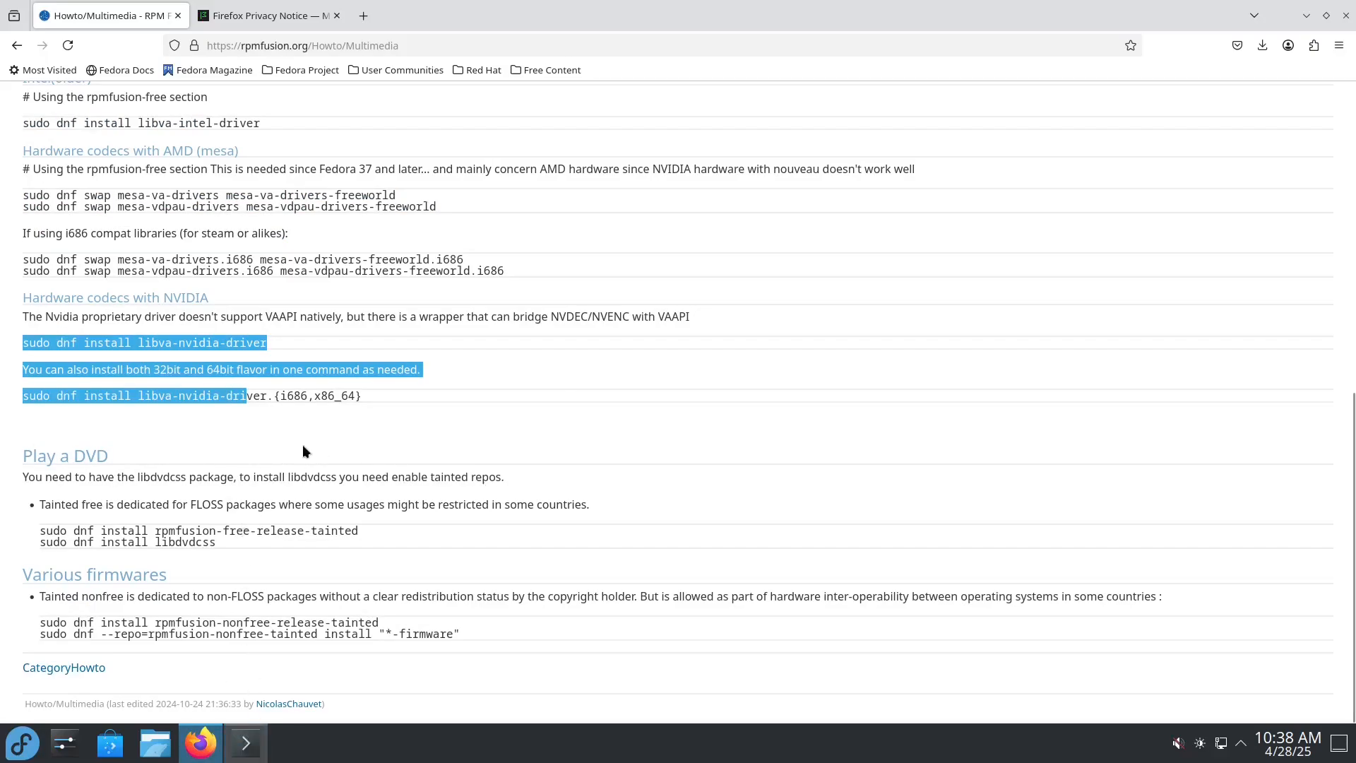
scroll(286, 443, up, 3)
scroll(286, 442, down, 2)
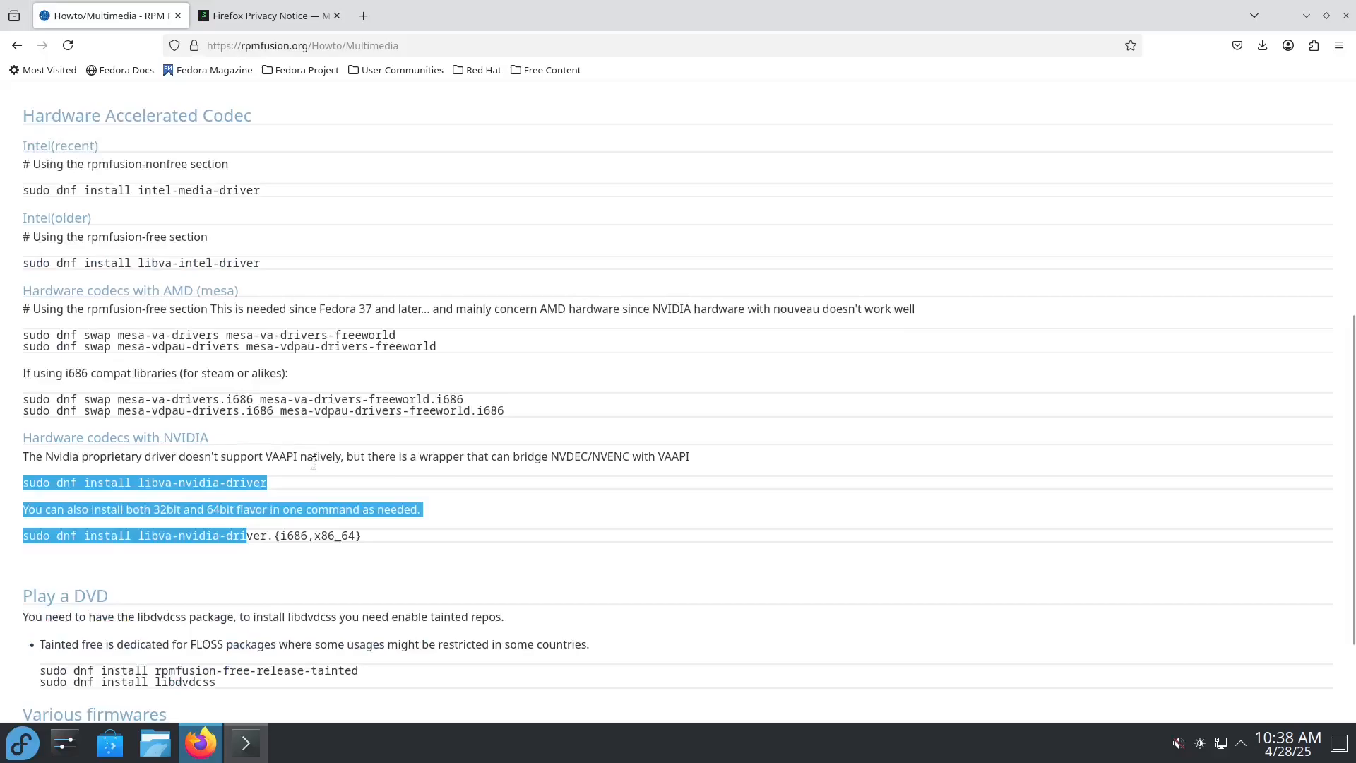
scroll(251, 482, up, 2)
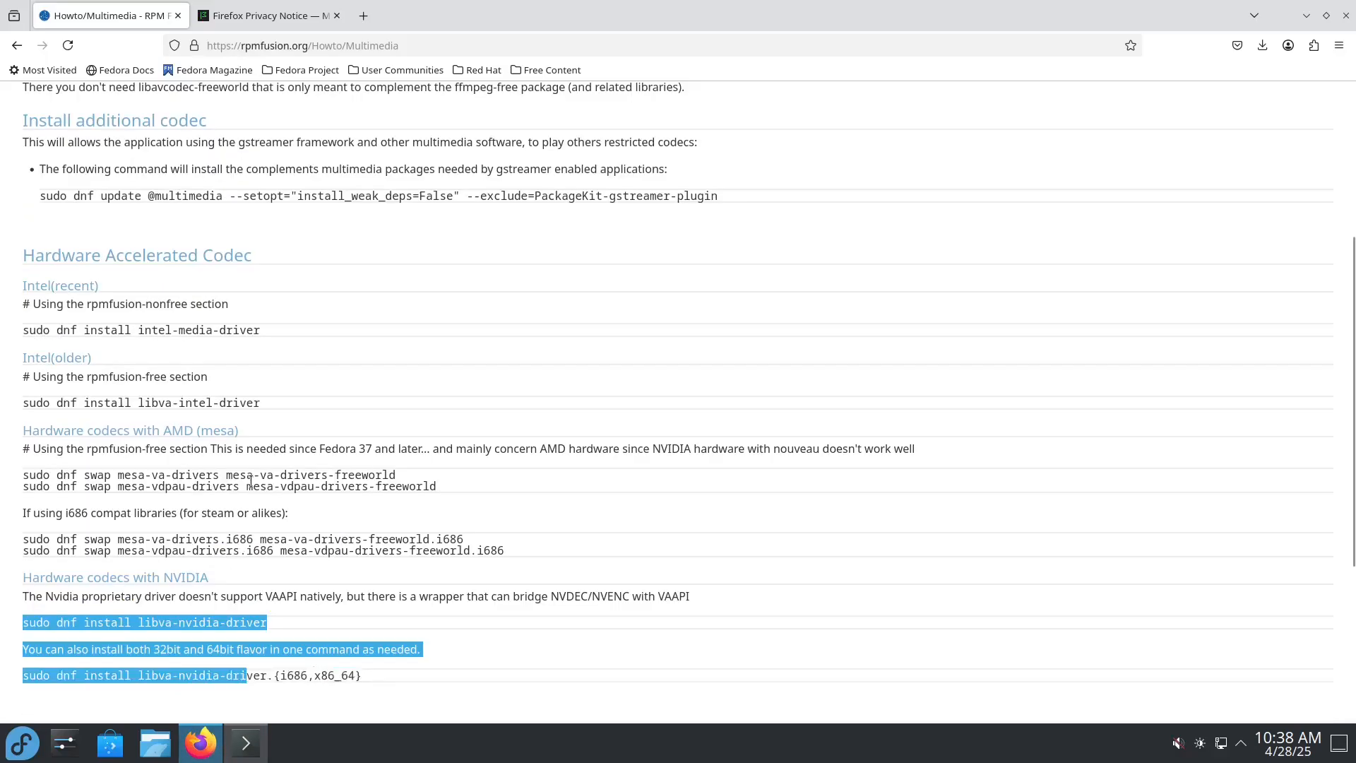
drag(23, 329, 274, 335)
drag(55, 424, 226, 404)
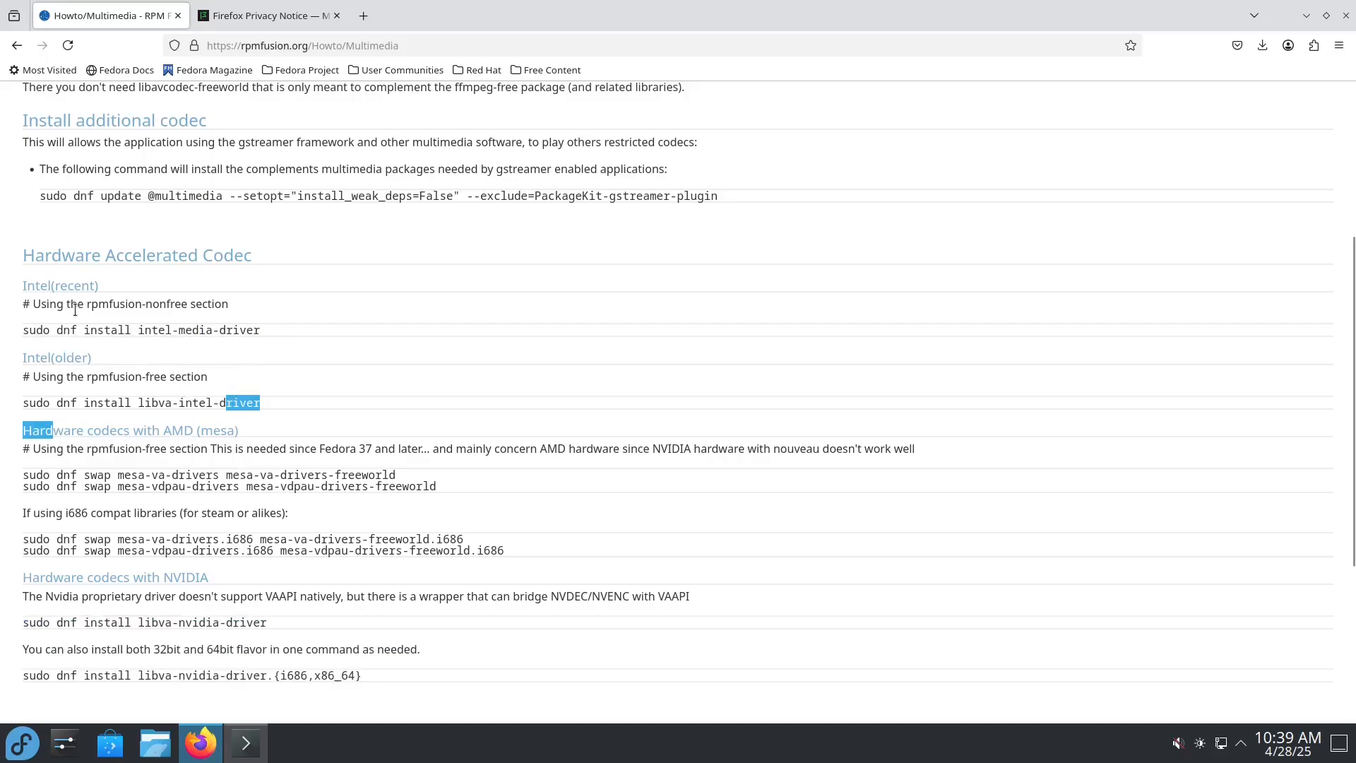
scroll(102, 471, down, 2)
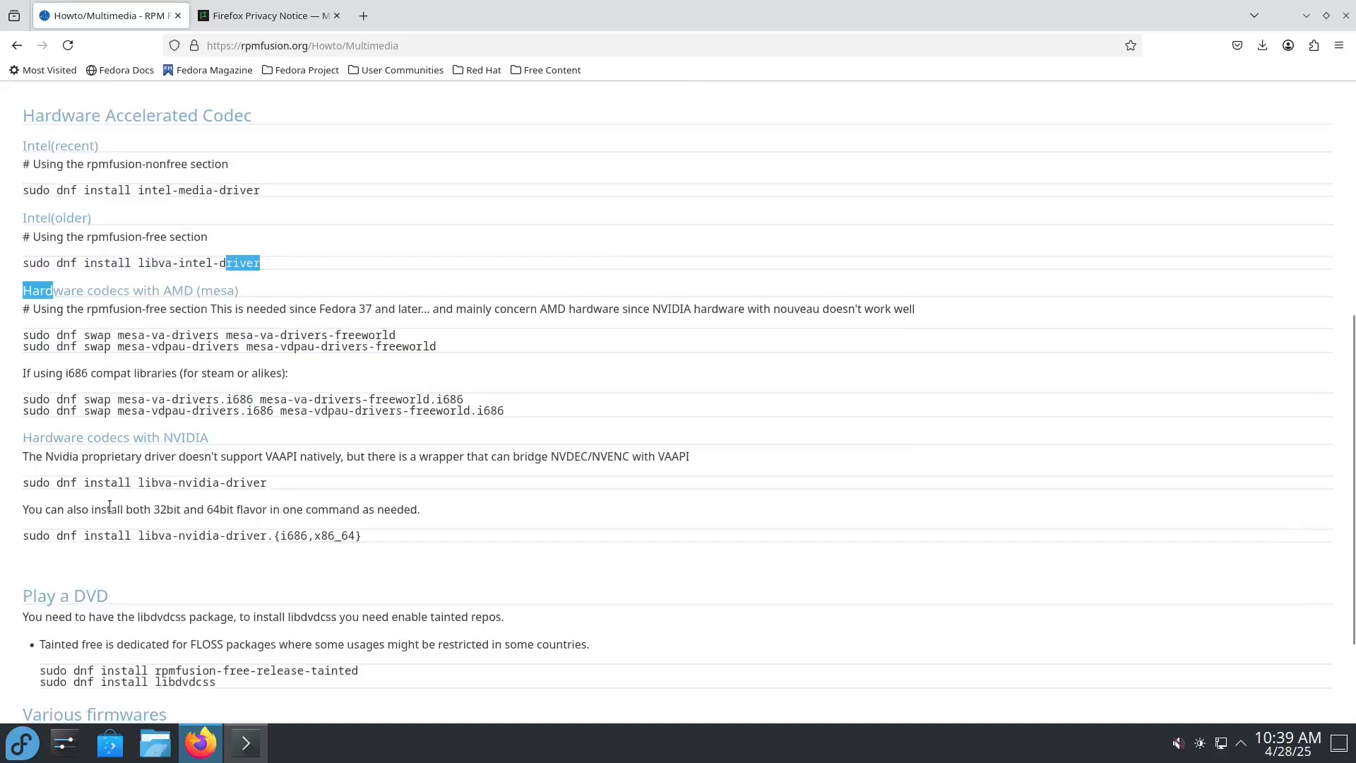
scroll(94, 557, down, 2)
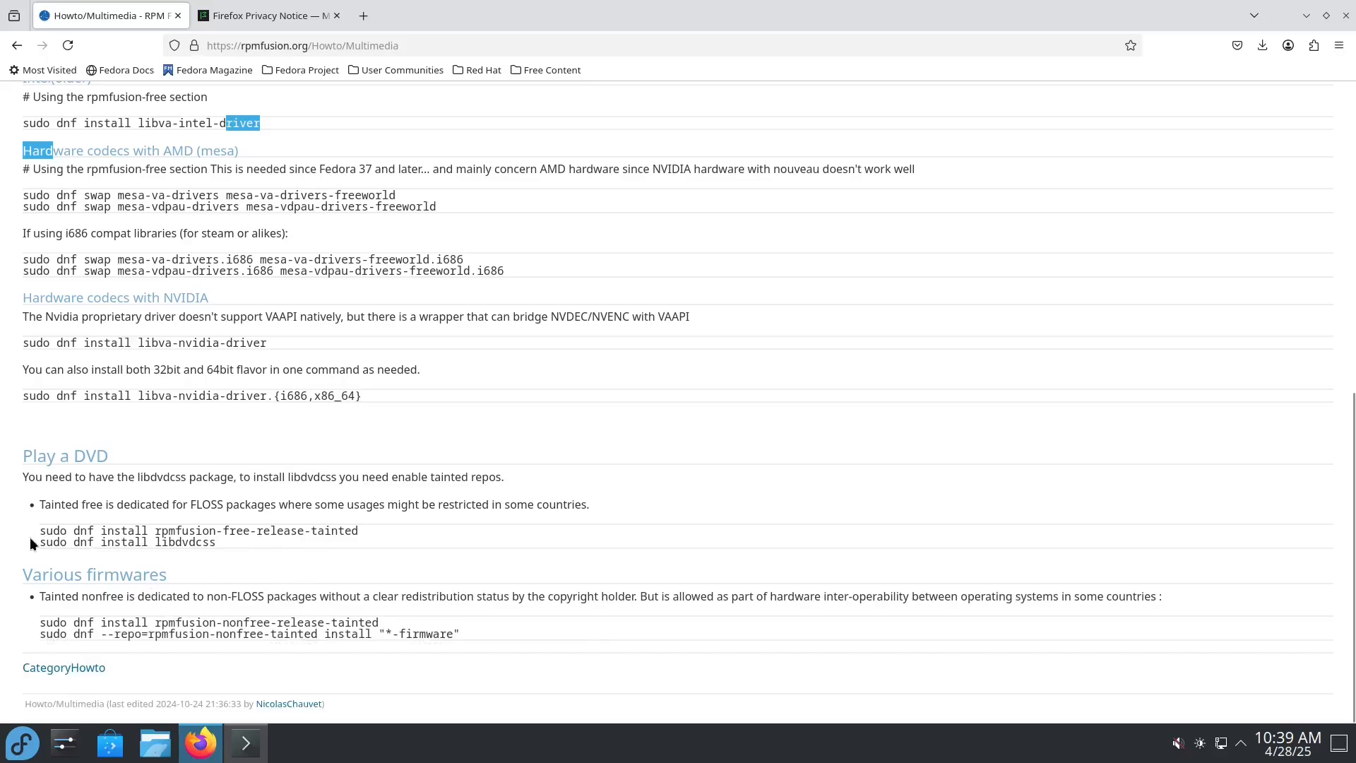
drag(42, 531, 366, 539)
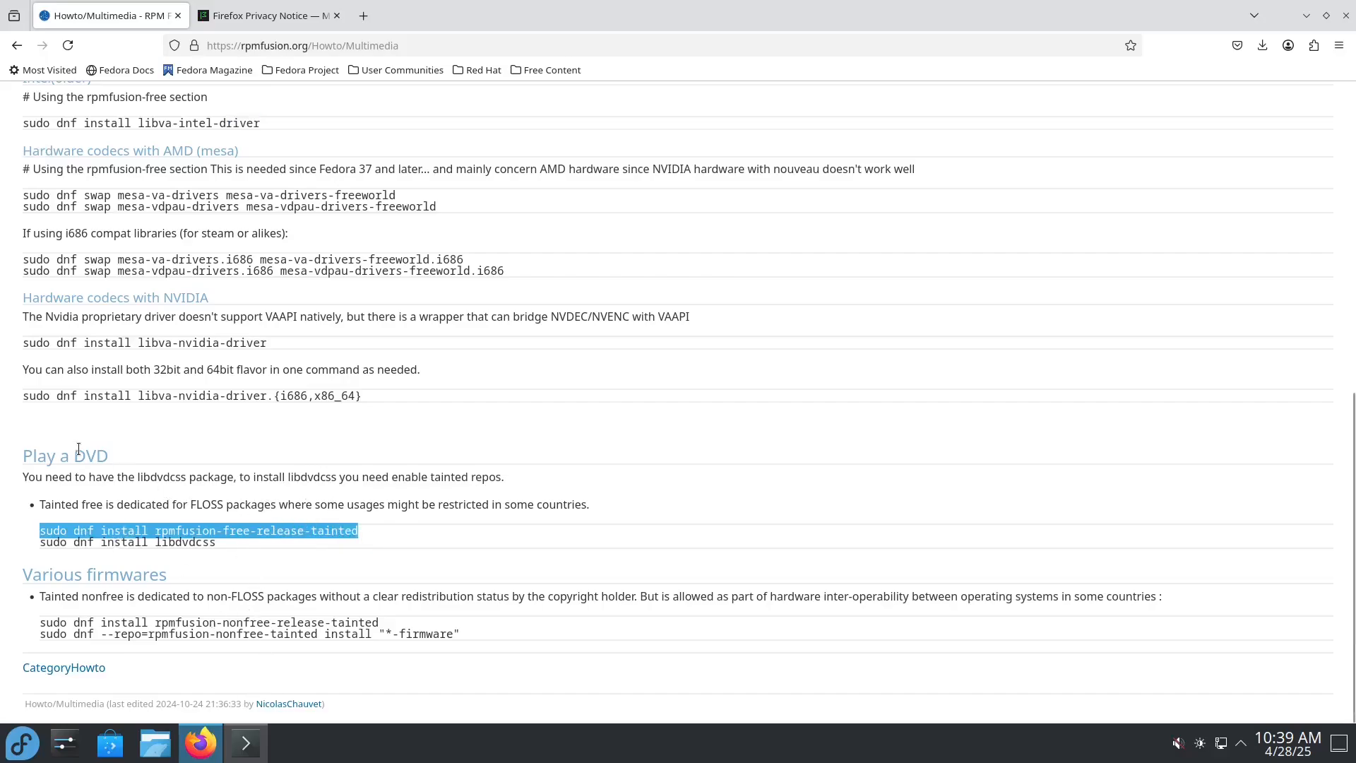
drag(221, 542, 27, 531)
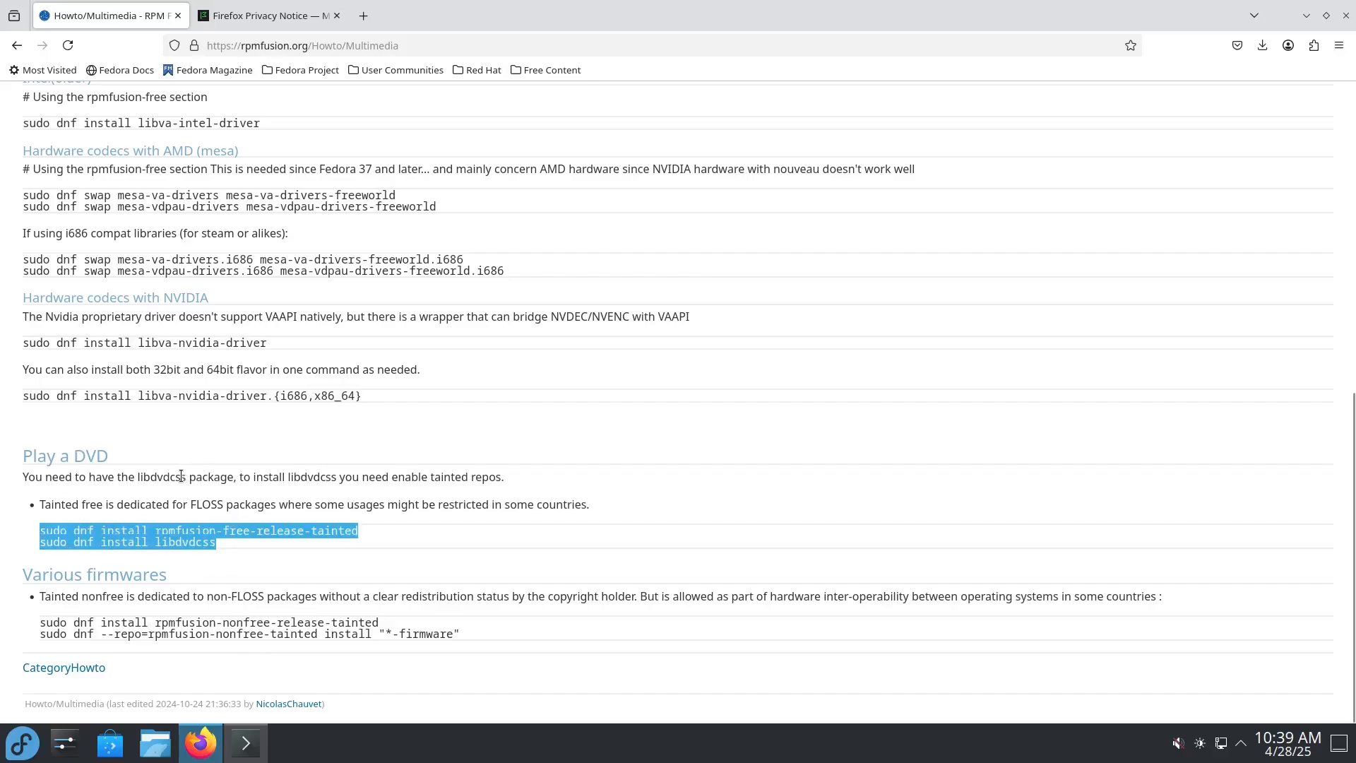
click(402, 500)
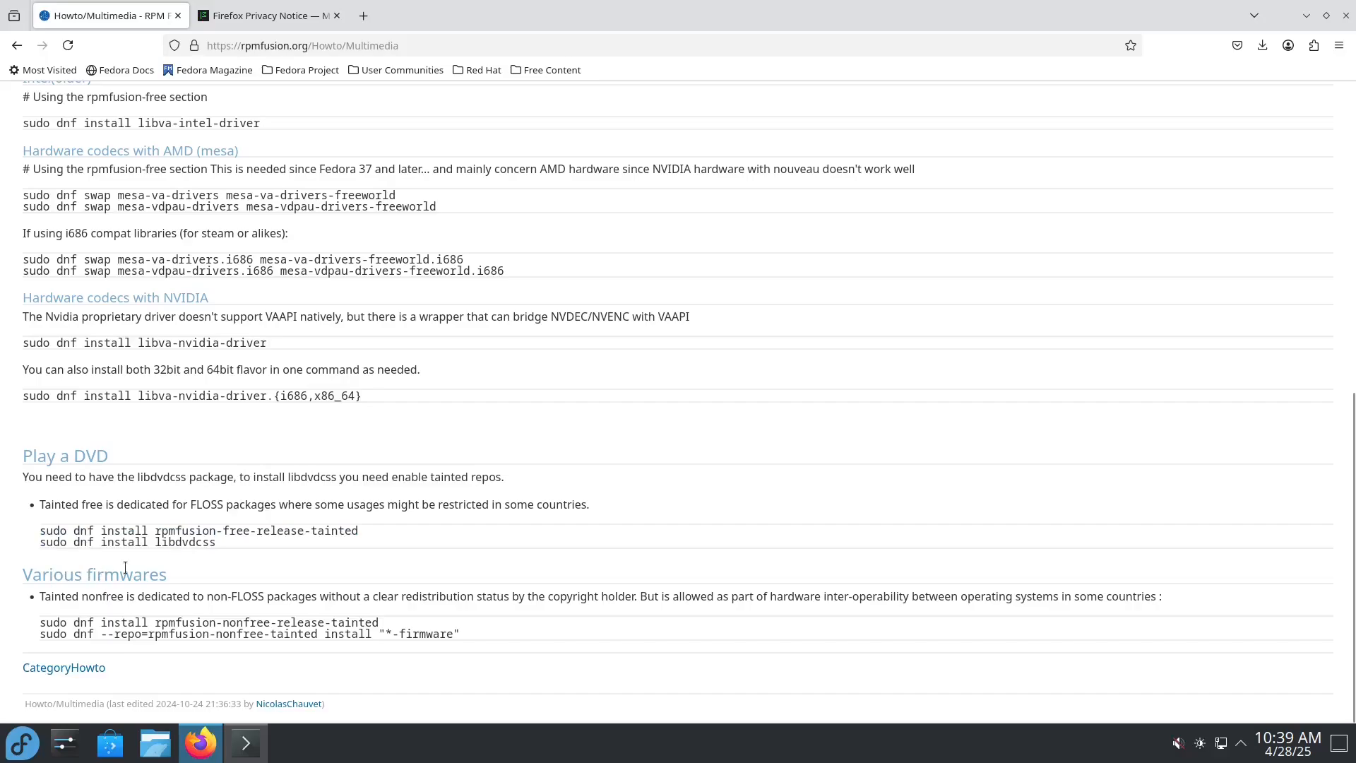
Step: Run "sudo dnf install rpmfusion-nonfree-release-tainted" from the Various firmwares section in Konsole and approve the installation
drag(41, 622, 385, 624)
key(ctrl+c)
click(246, 741)
middle_click(873, 415)
key(Return)
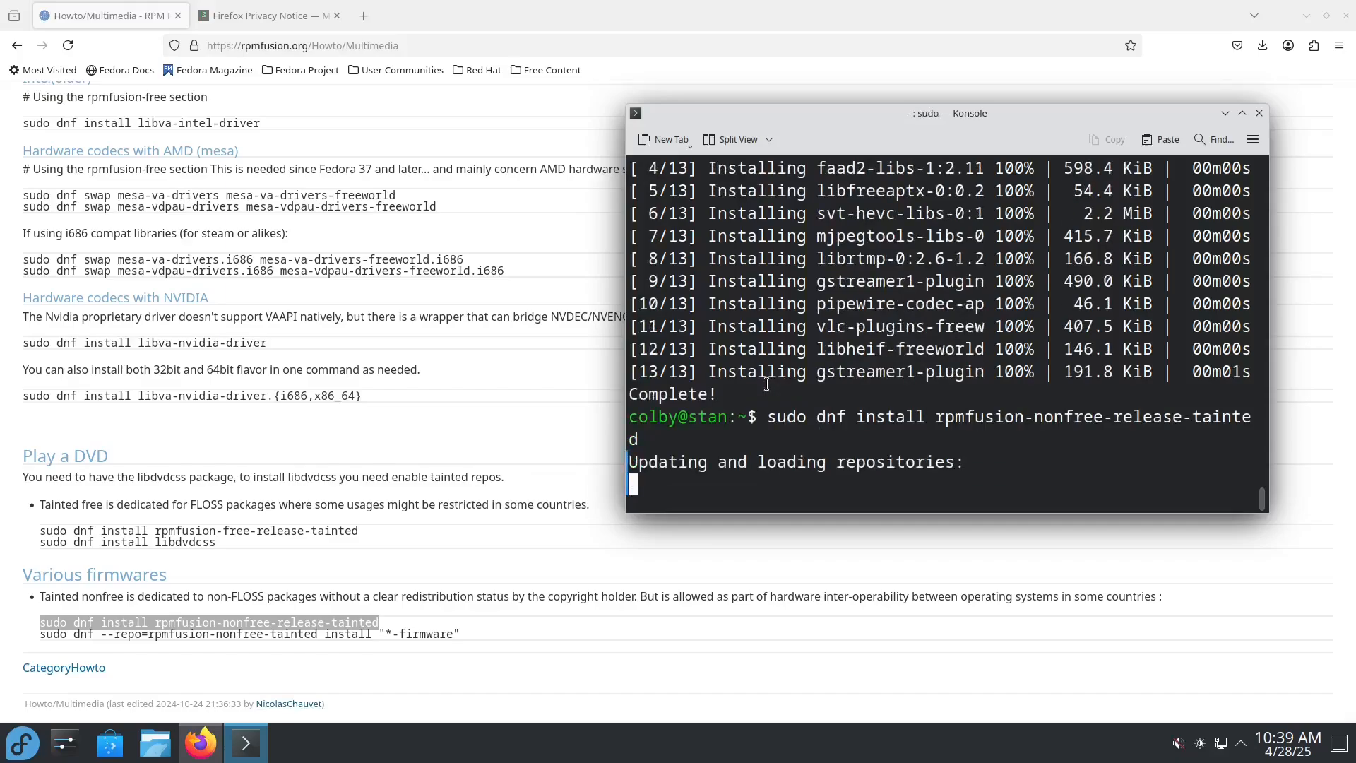
text(y)
key(Return)
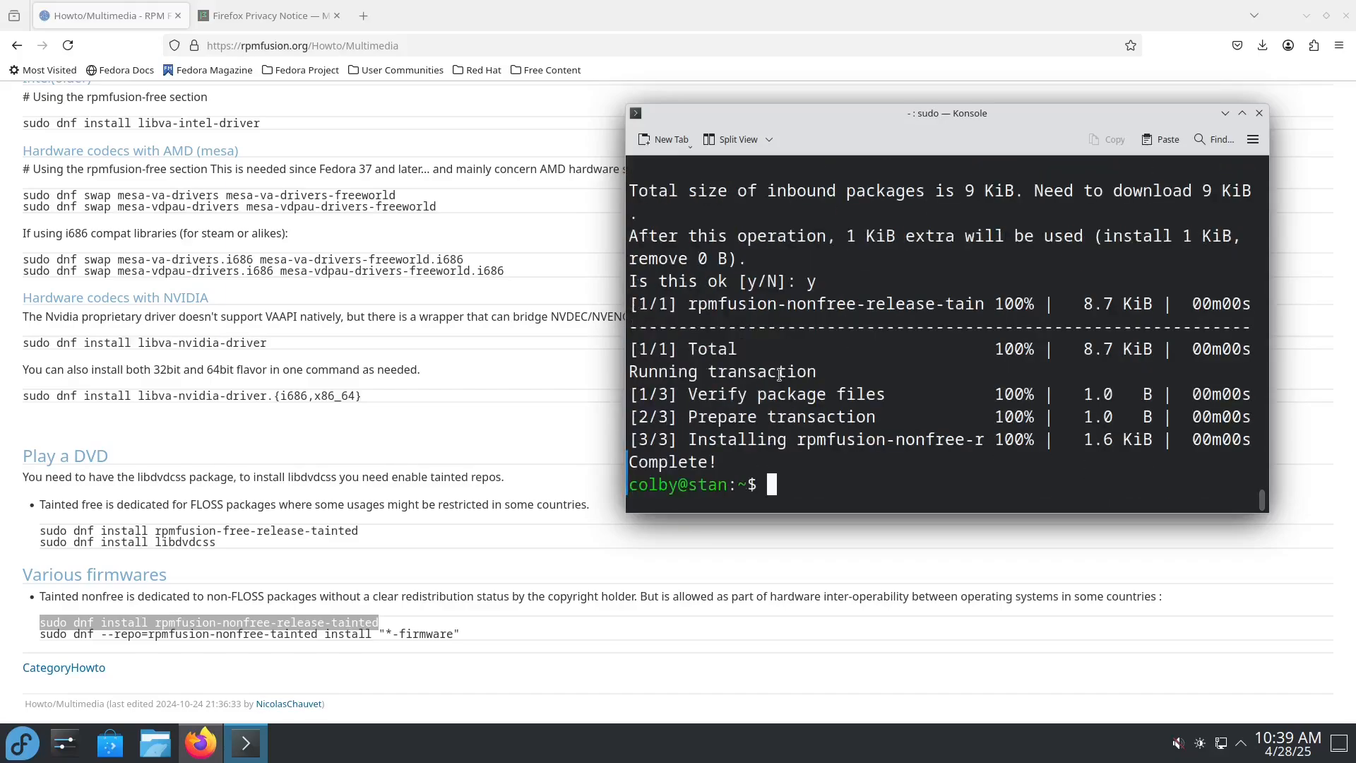
Step: Run "sudo dnf --repo=rpmfusion-nonfree-tainted install "*-firmware"" in Konsole and approve installing the firmware packages
drag(482, 635, 53, 635)
key(ctrl+c)
click(246, 743)
middle_click(760, 429)
key(Home)
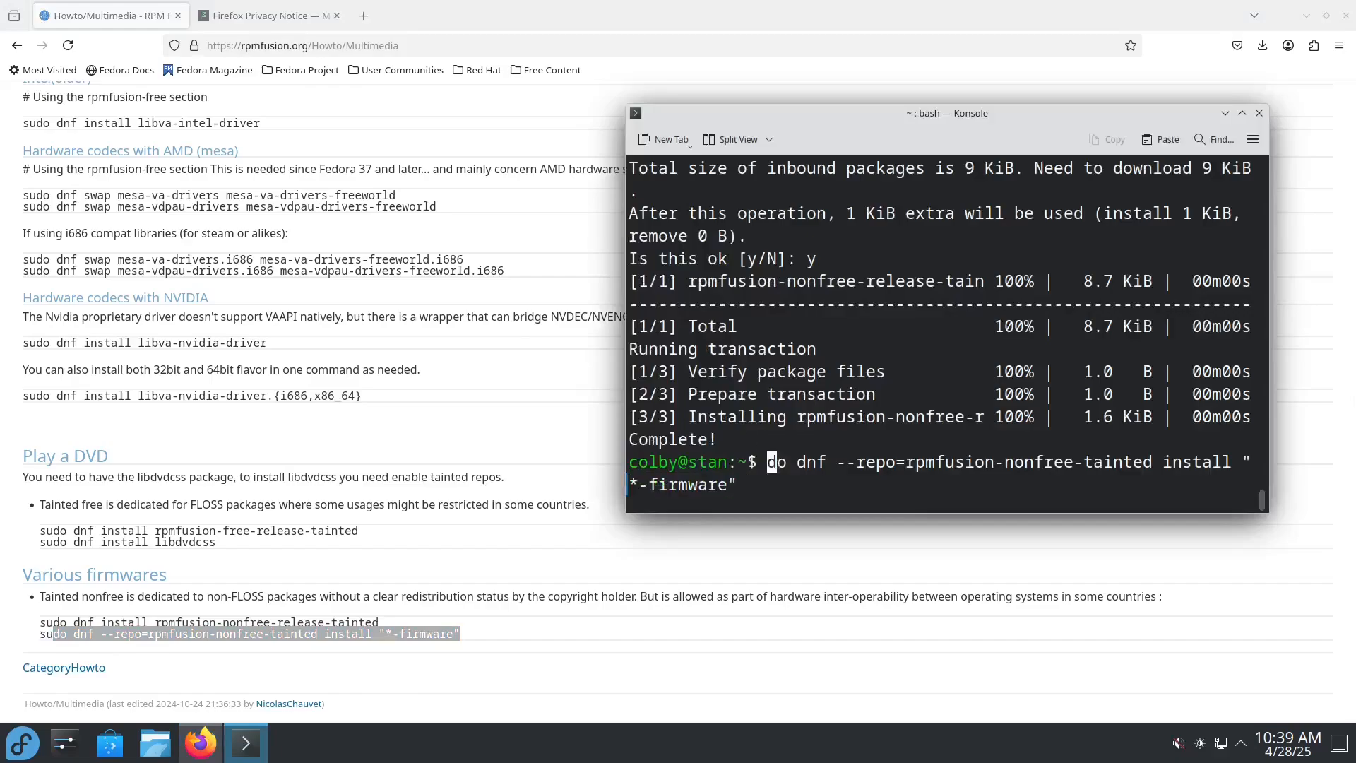
text(su)
key(Return)
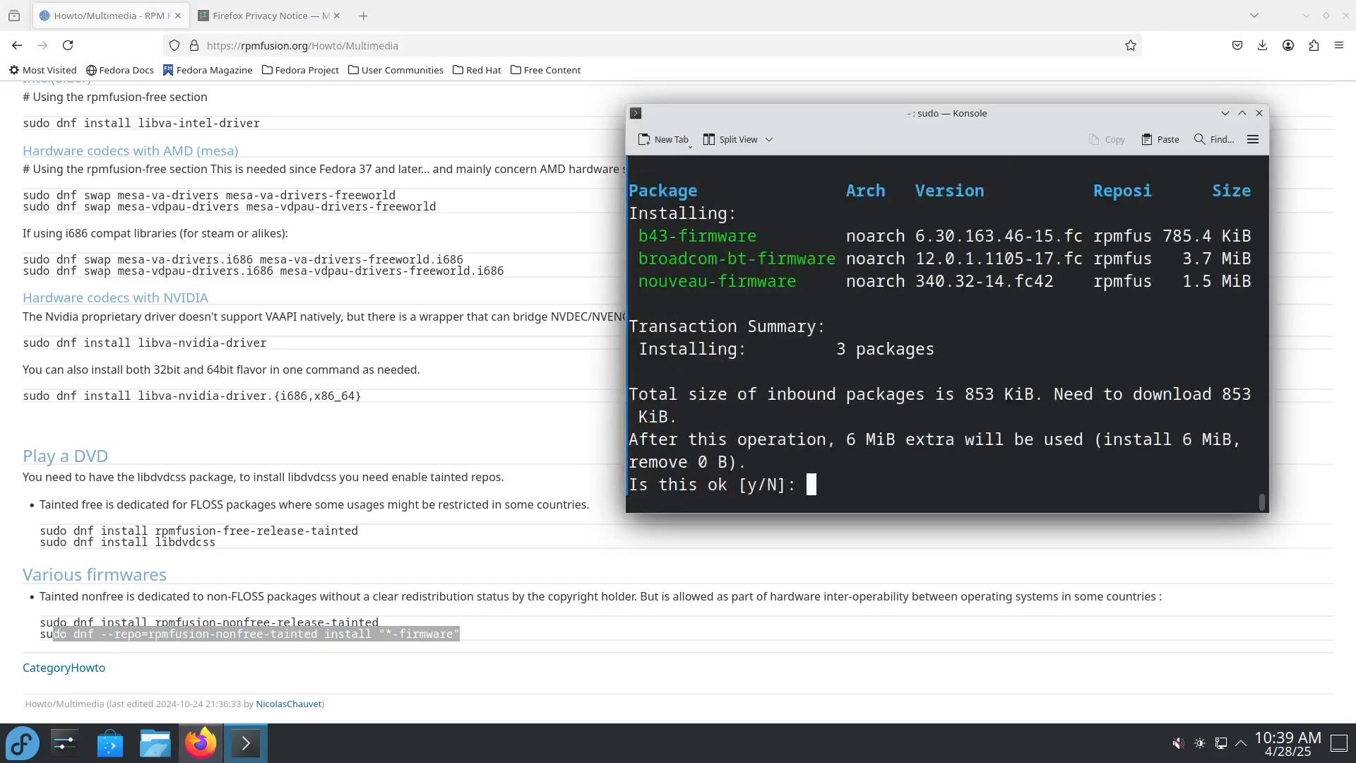
text(y)
key(Return)
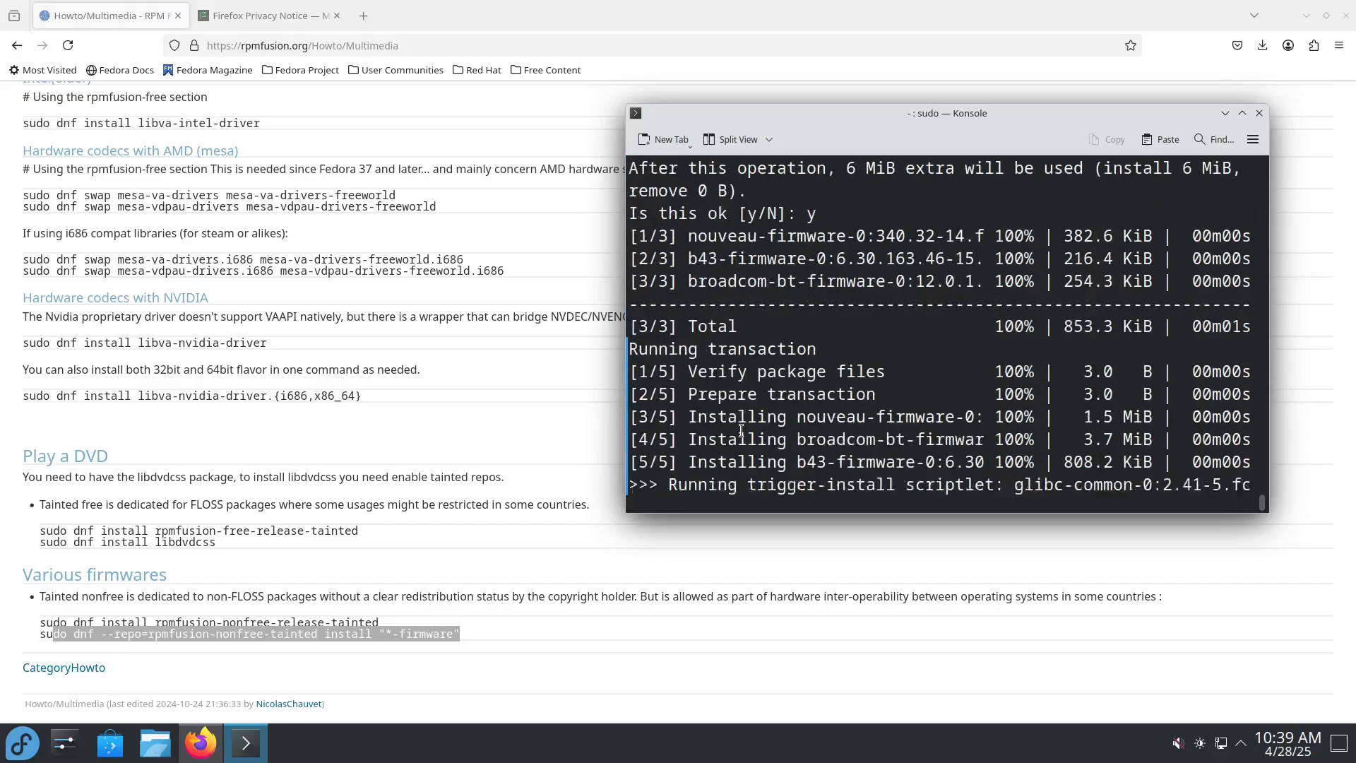
Step: Close the Konsole window and the Firefox window
drag(823, 104, 678, 99)
drag(1032, 144, 730, 169)
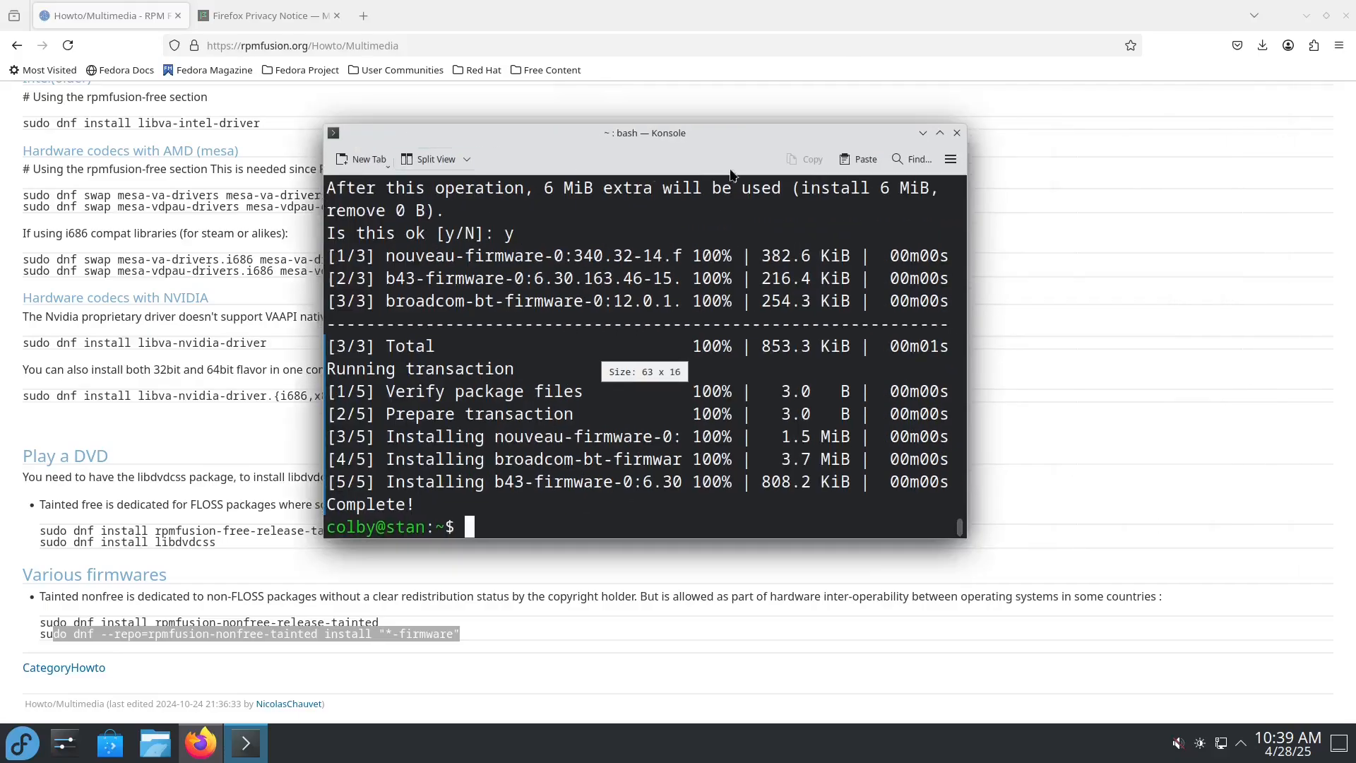
click(956, 133)
scroll(450, 501, up, 2)
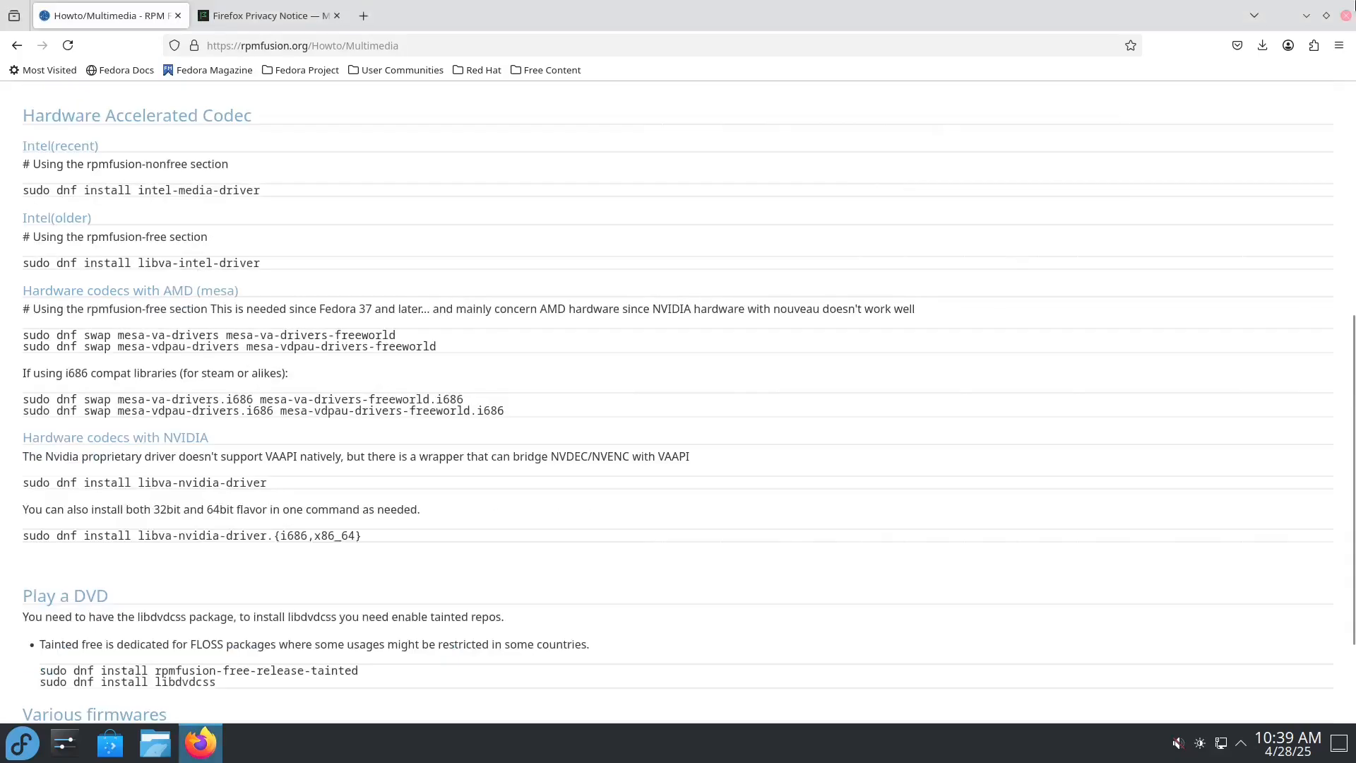
click(1345, 15)
Step: Restart the computer and log back in to the desktop with the account password
click(35, 742)
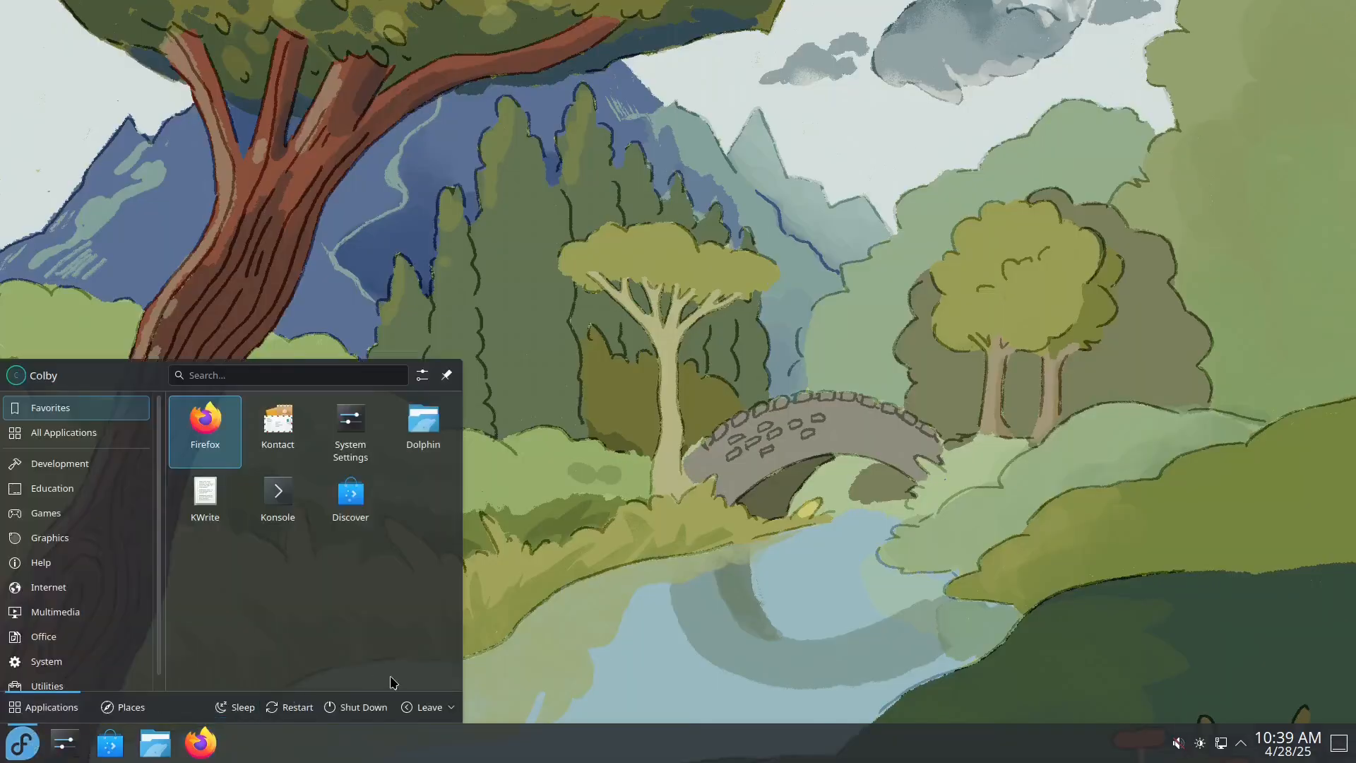
click(289, 707)
click(623, 483)
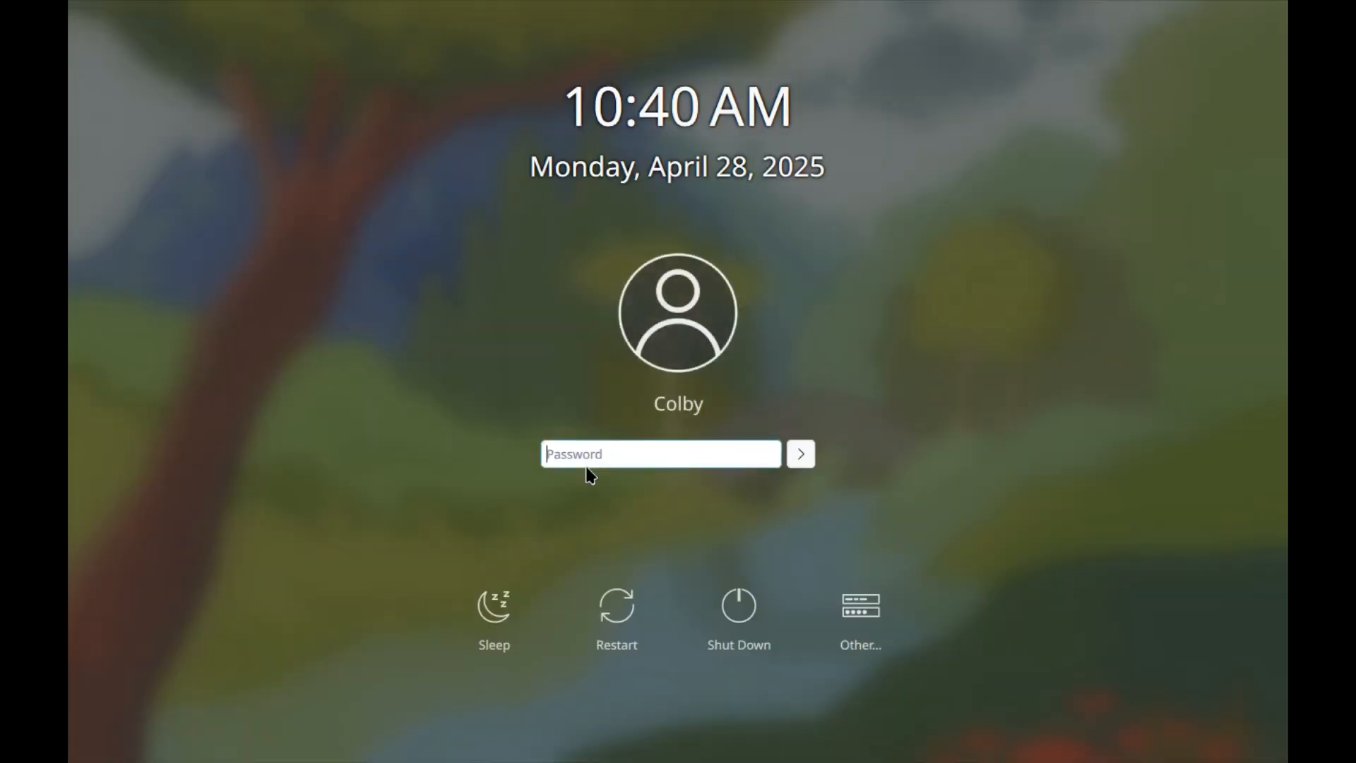
text(••)
key(Return)
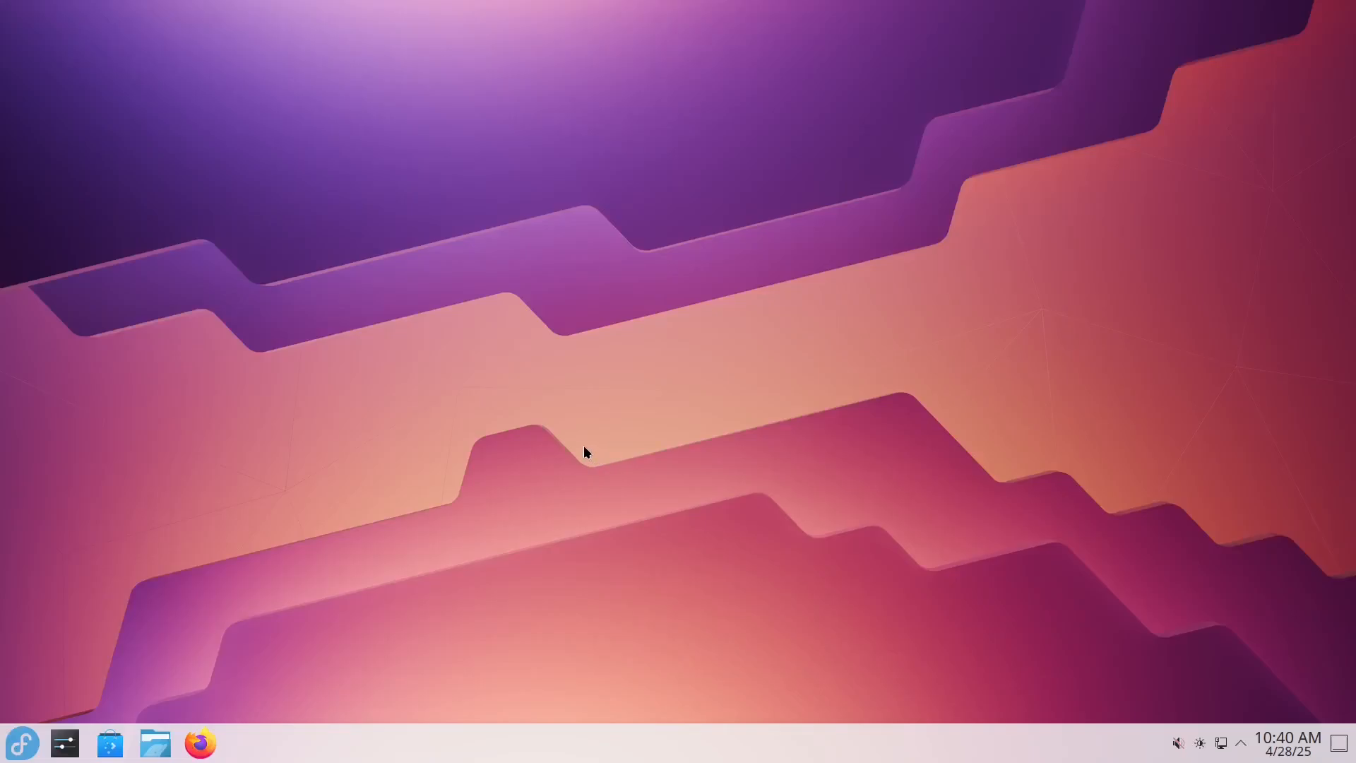
Step: Look over the desktop's context menu options and the Home folder in Dolphin, leaving no window or menu open
right_click(533, 444)
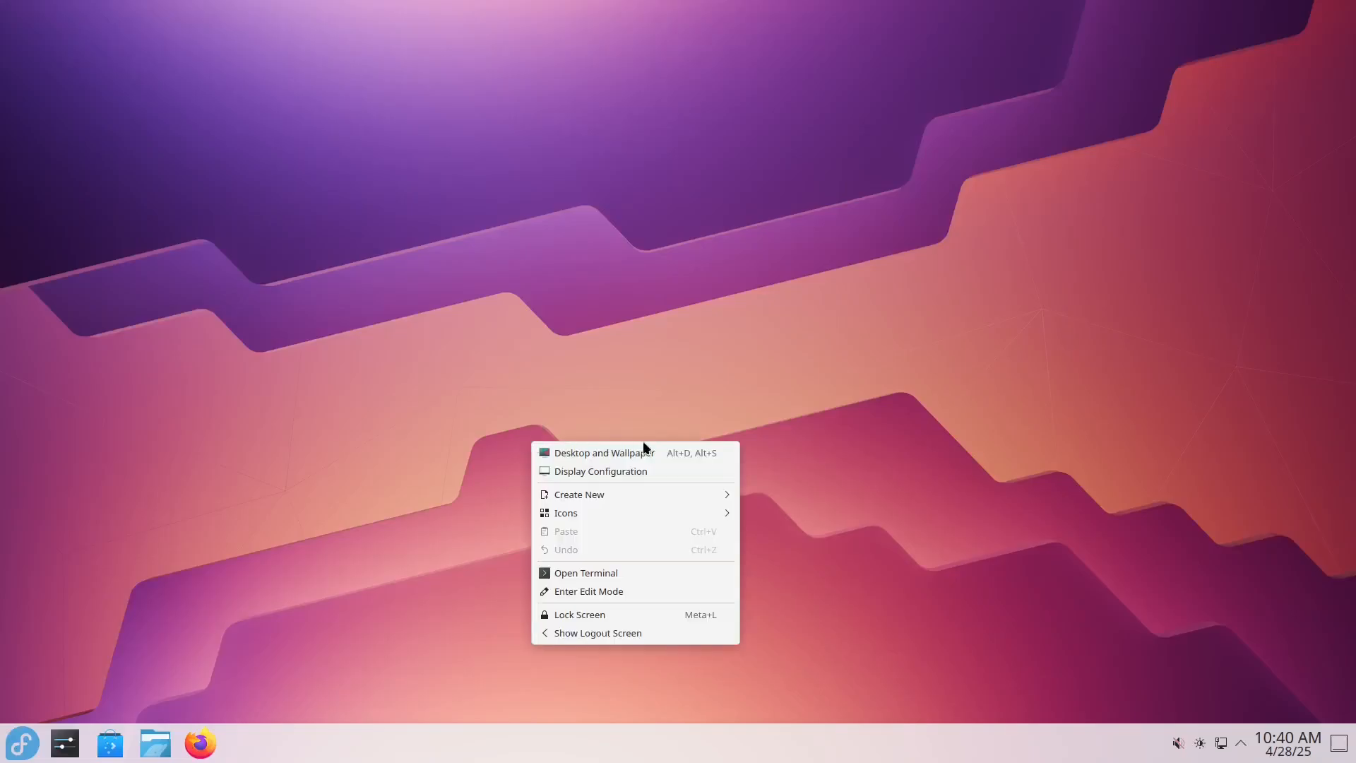
click(1021, 401)
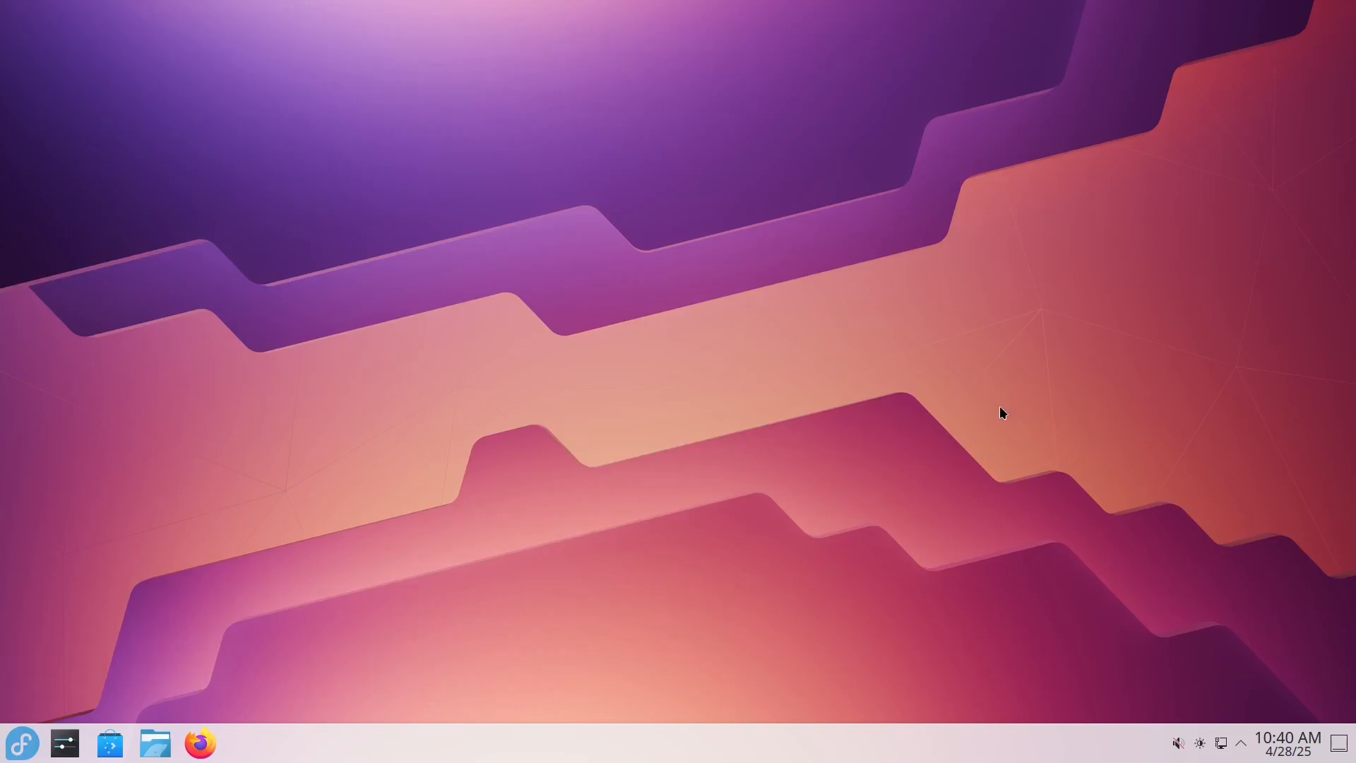
right_click(505, 391)
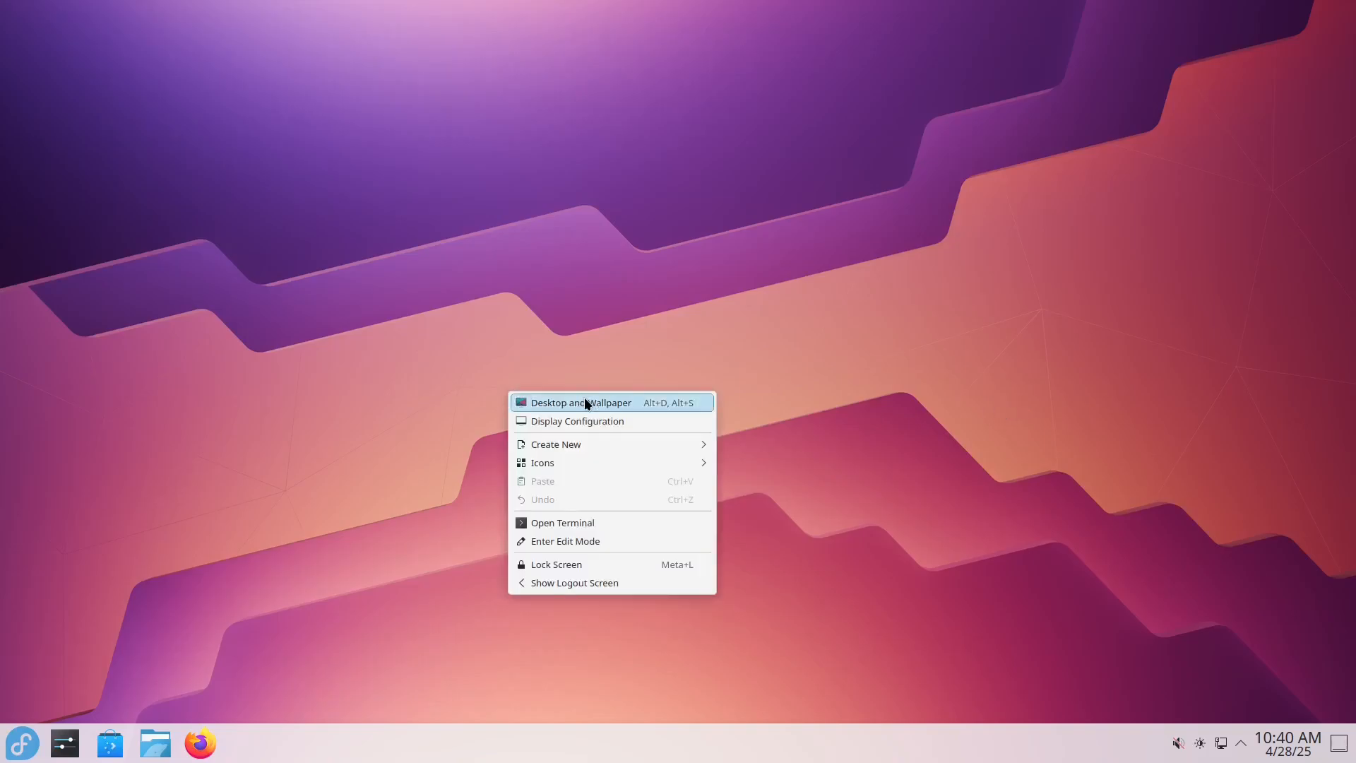
click(170, 558)
click(154, 741)
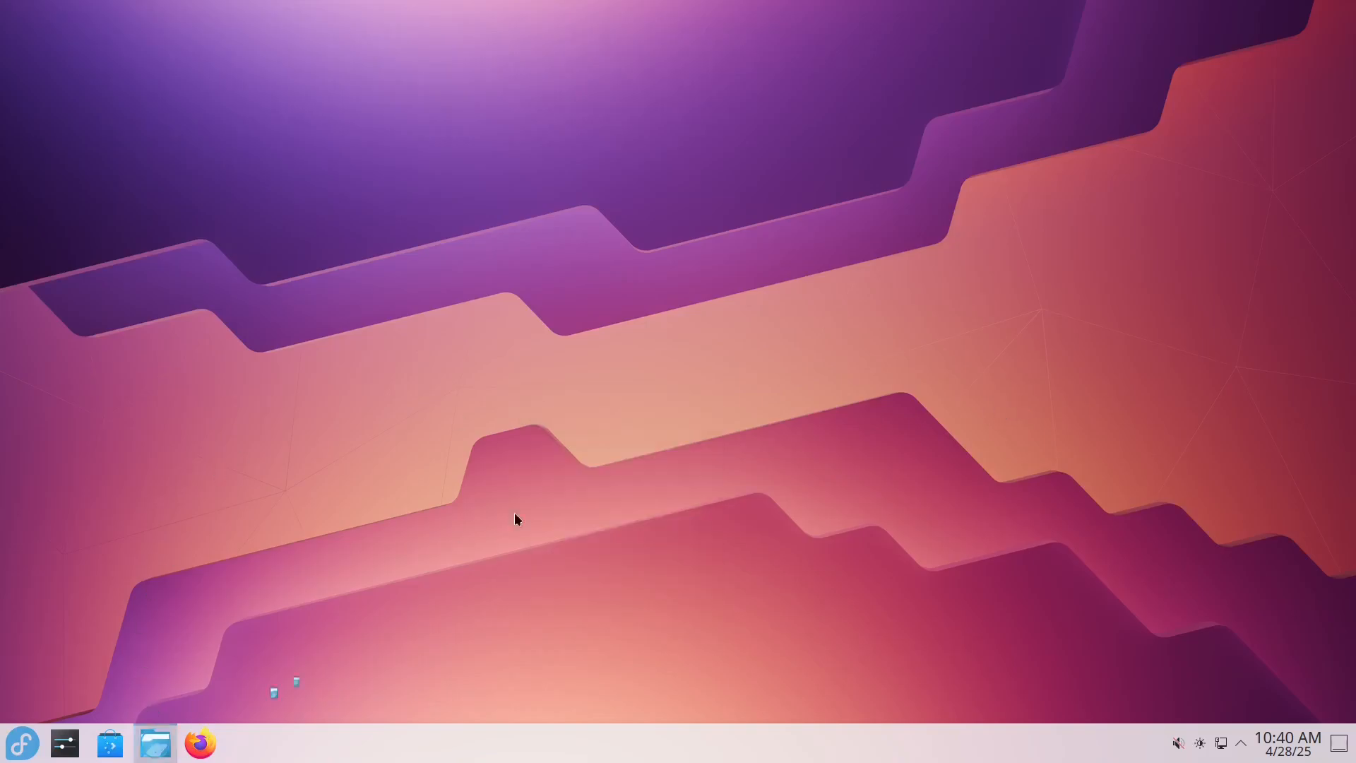
drag(660, 149, 569, 203)
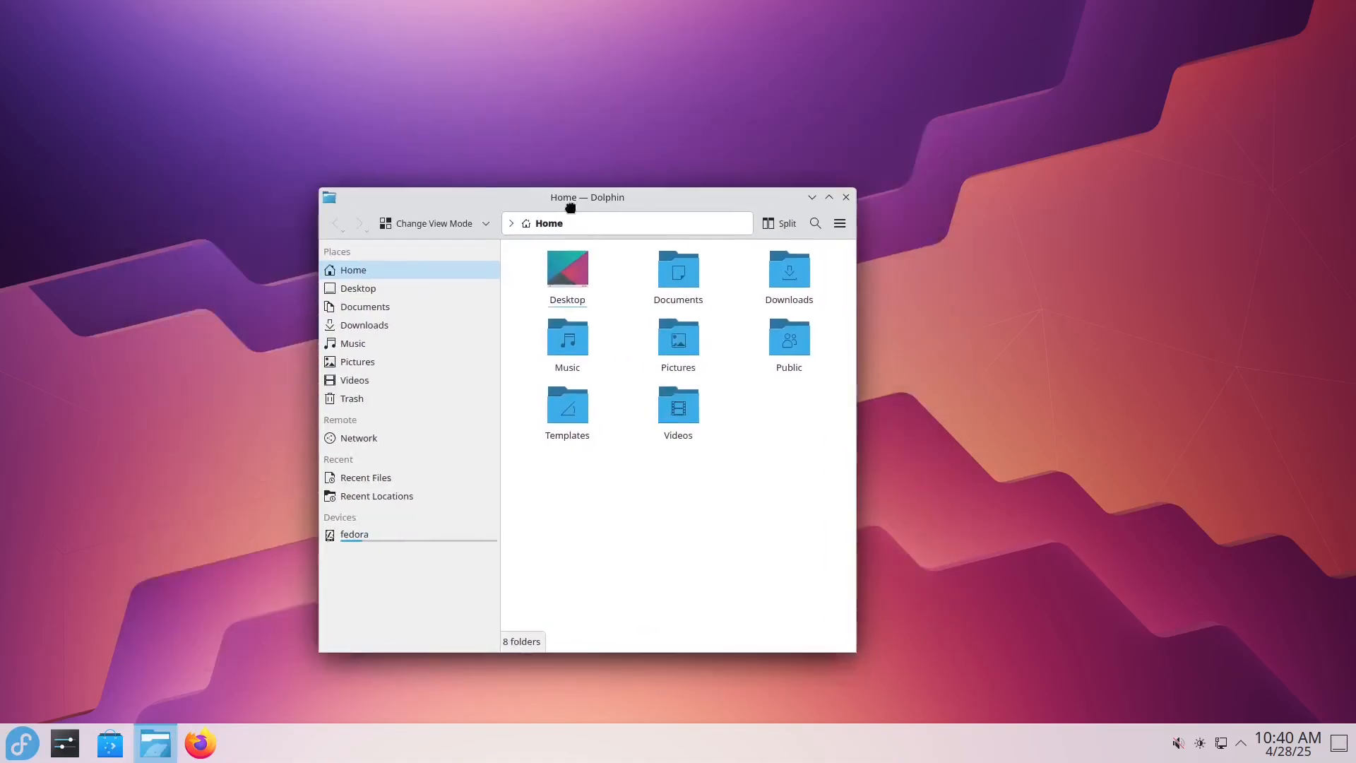
click(844, 200)
right_click(376, 310)
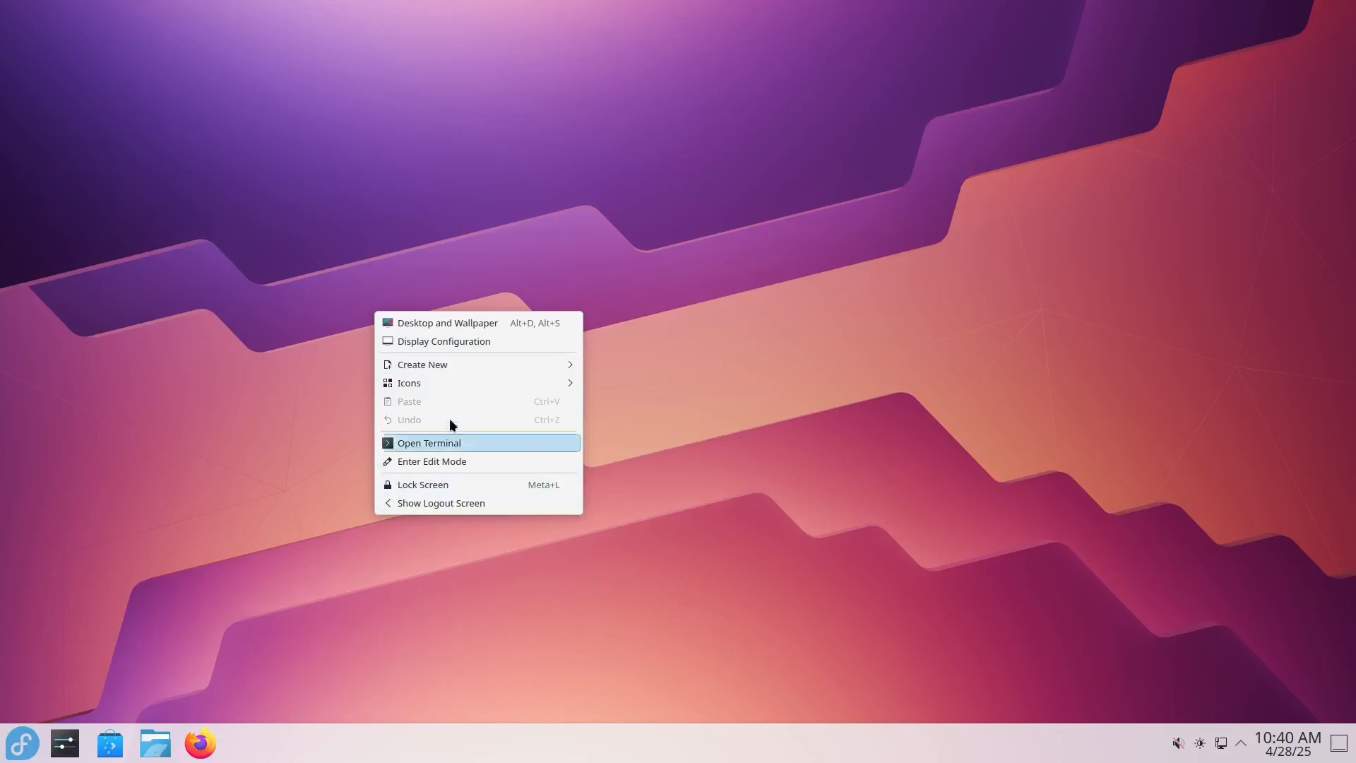
click(229, 457)
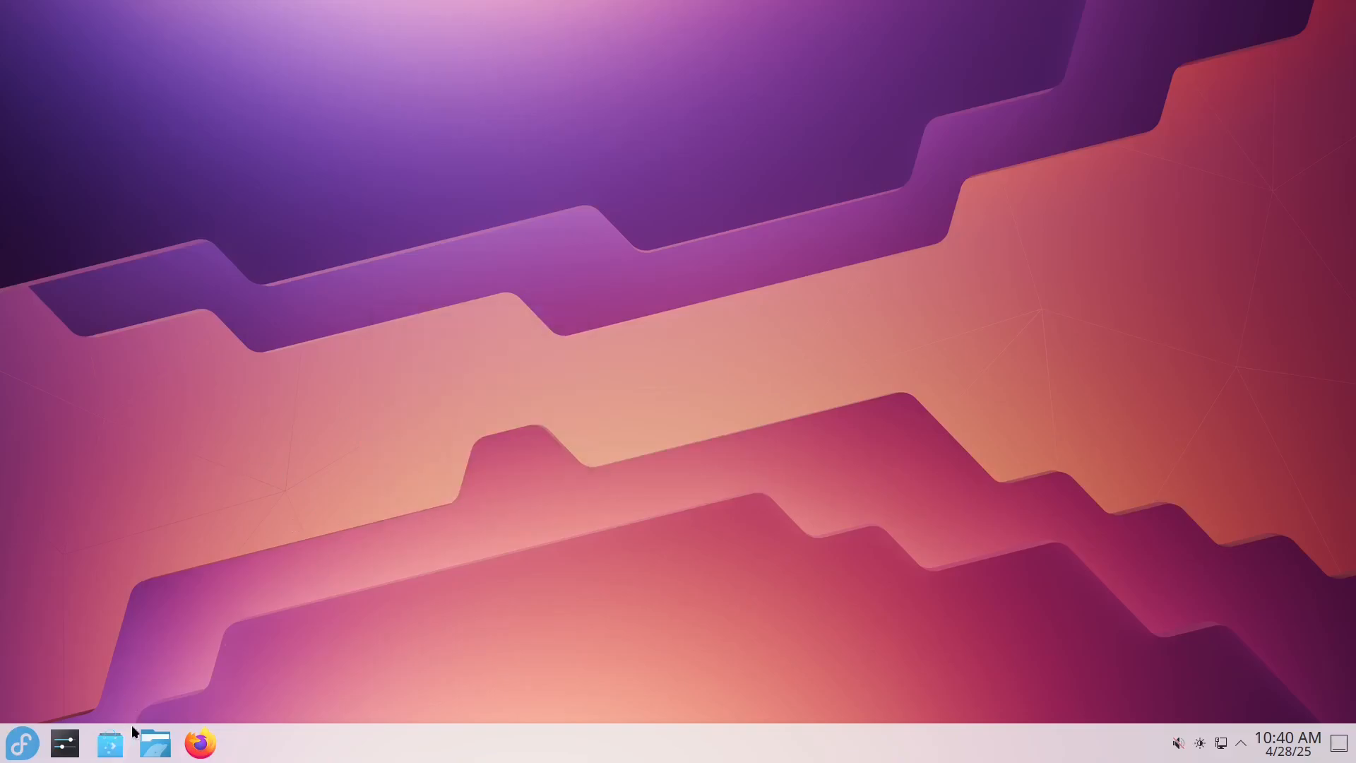
Step: Search the application launcher for "abou" and open the About this System page, moving its window aside
click(20, 751)
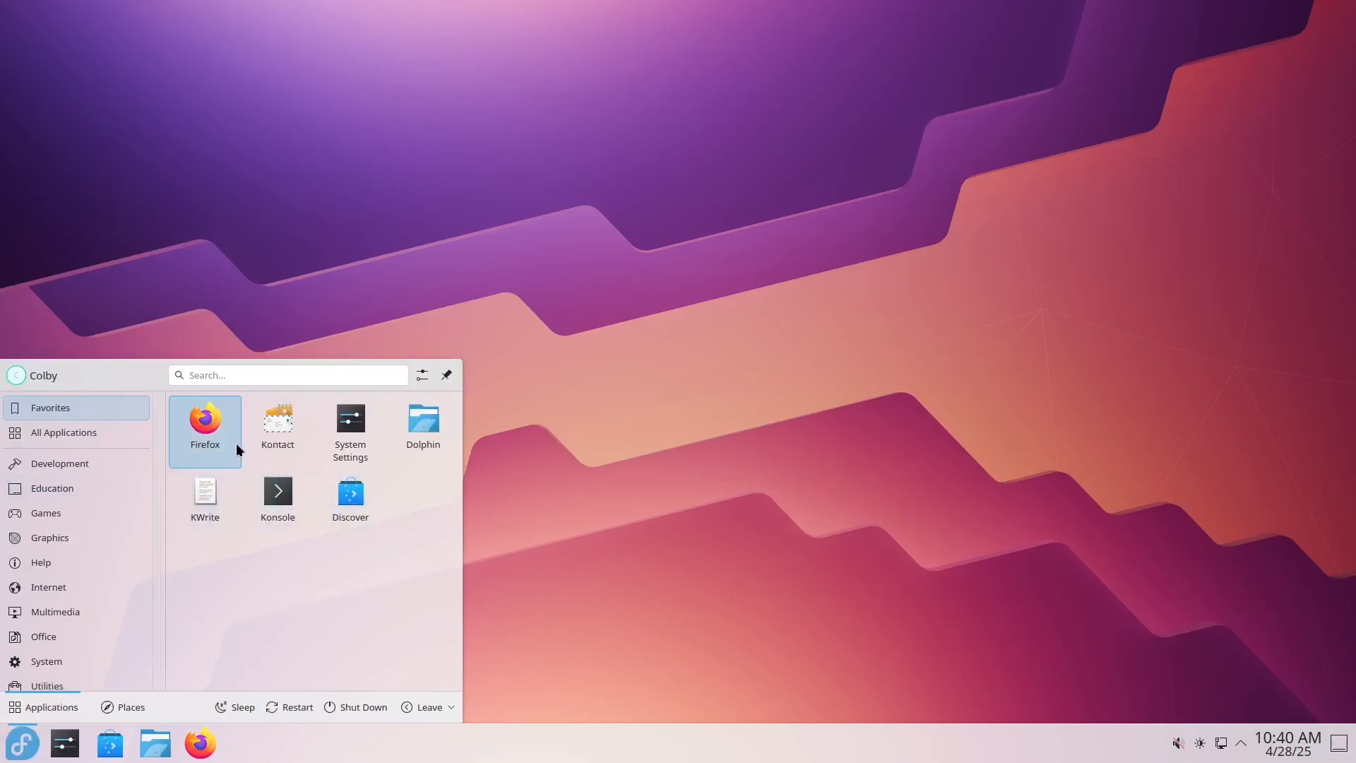
text(abiy)
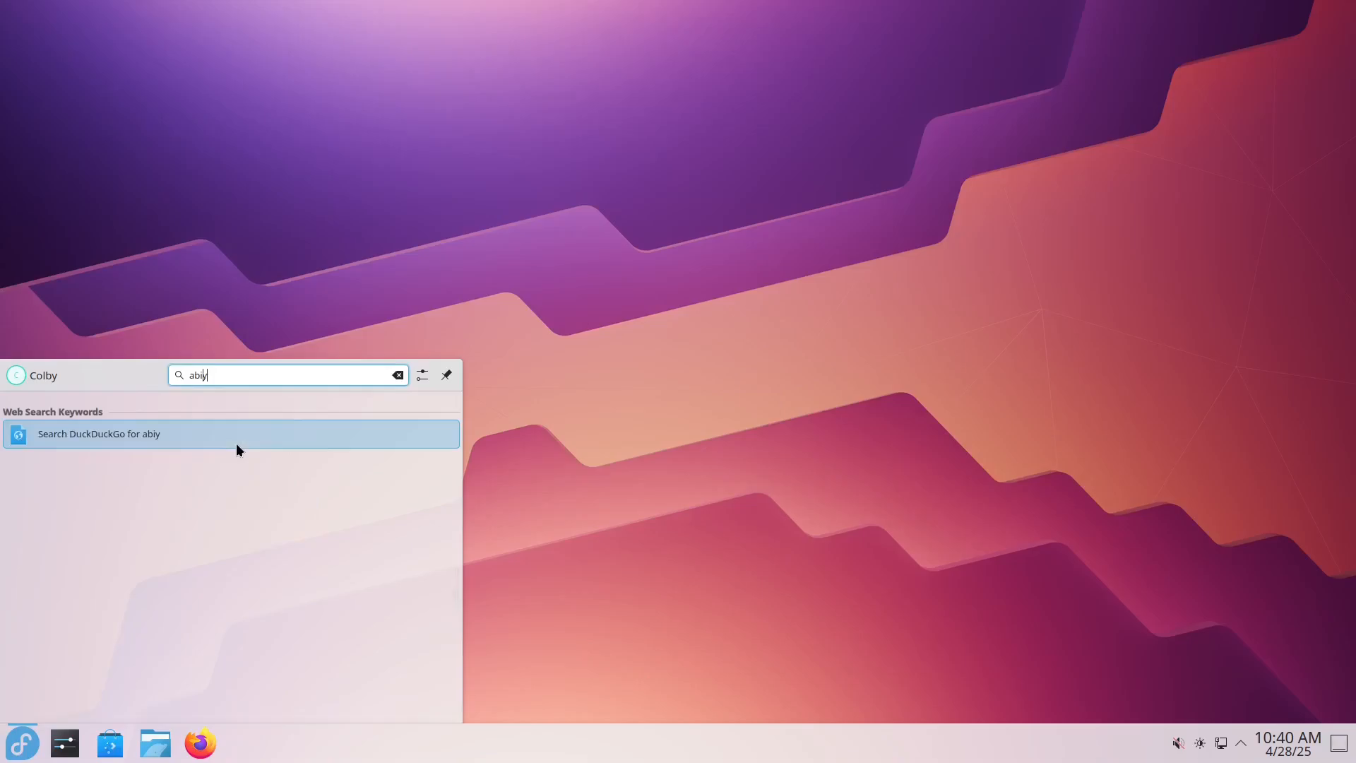
key(BackSpace)
key(BackSpace)
text(ou)
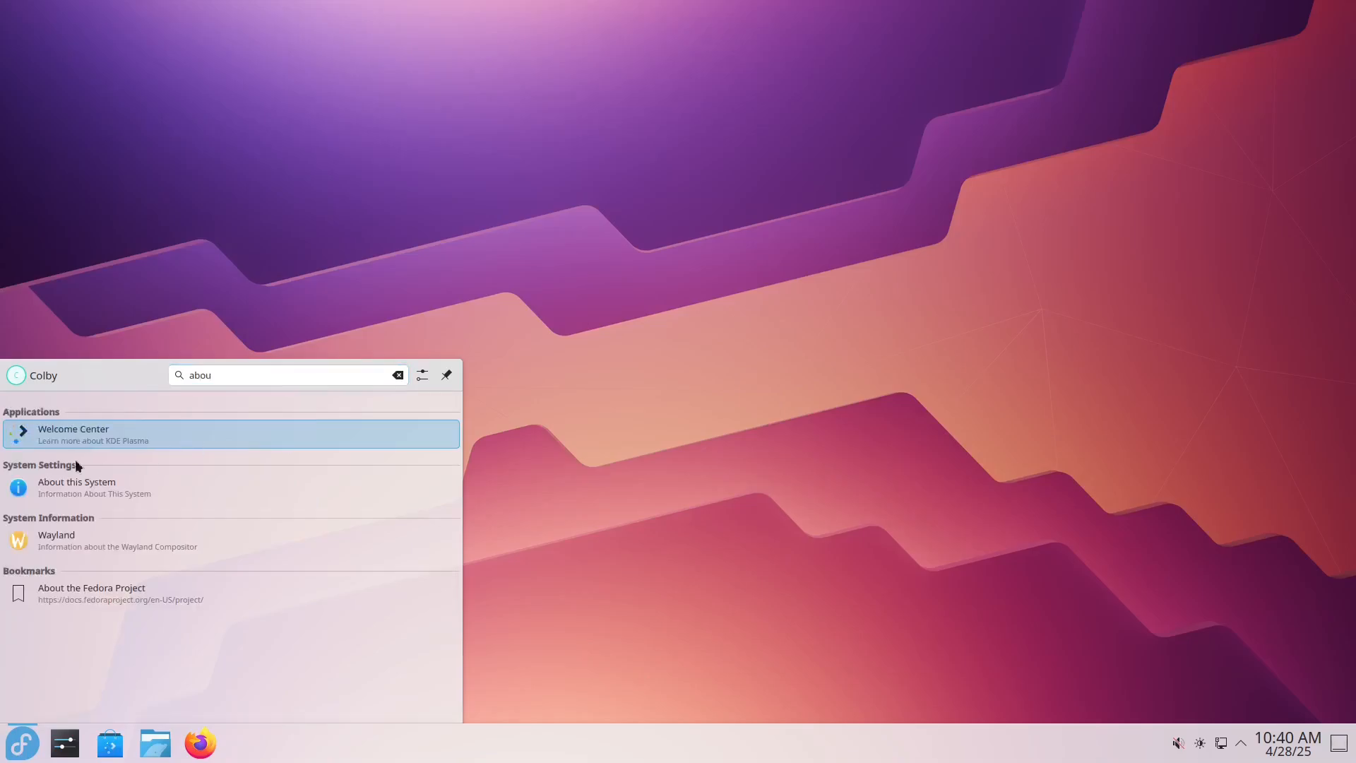
click(62, 485)
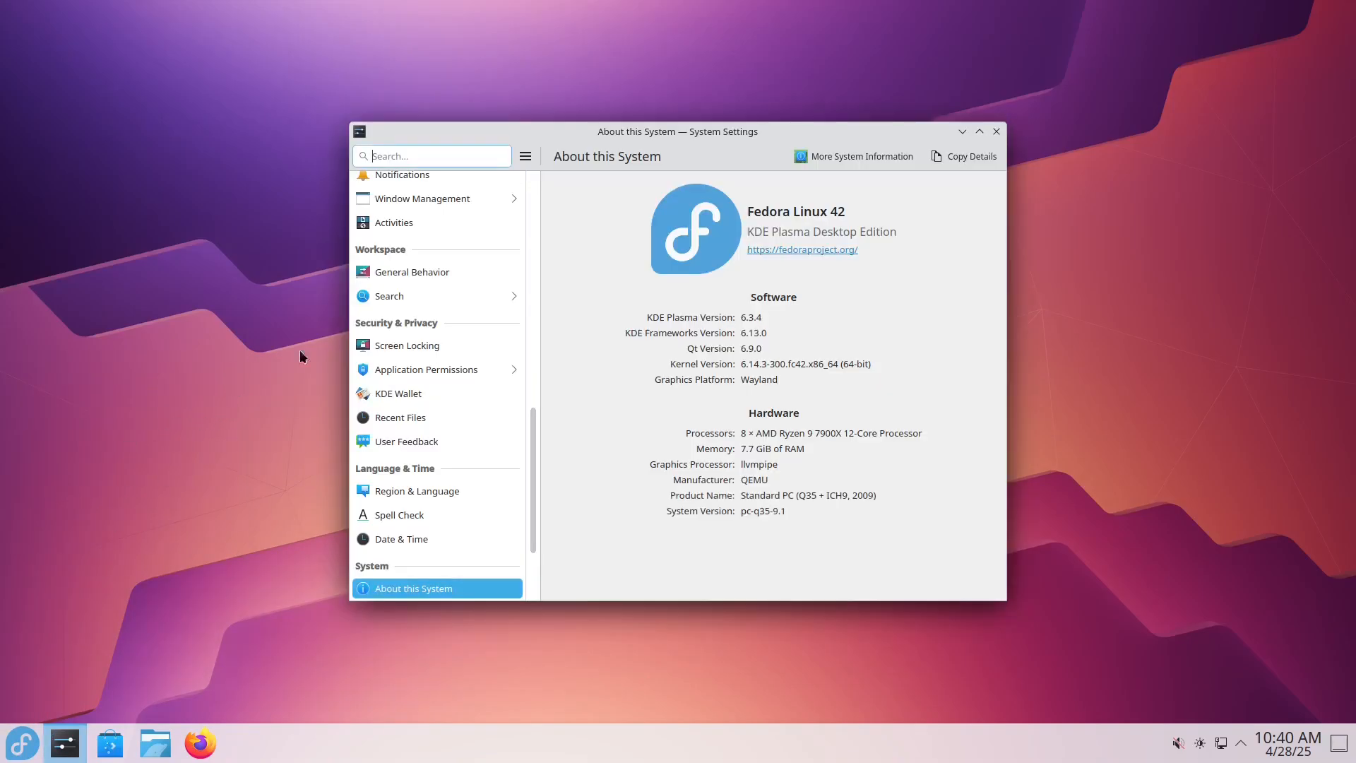
drag(679, 135, 436, 119)
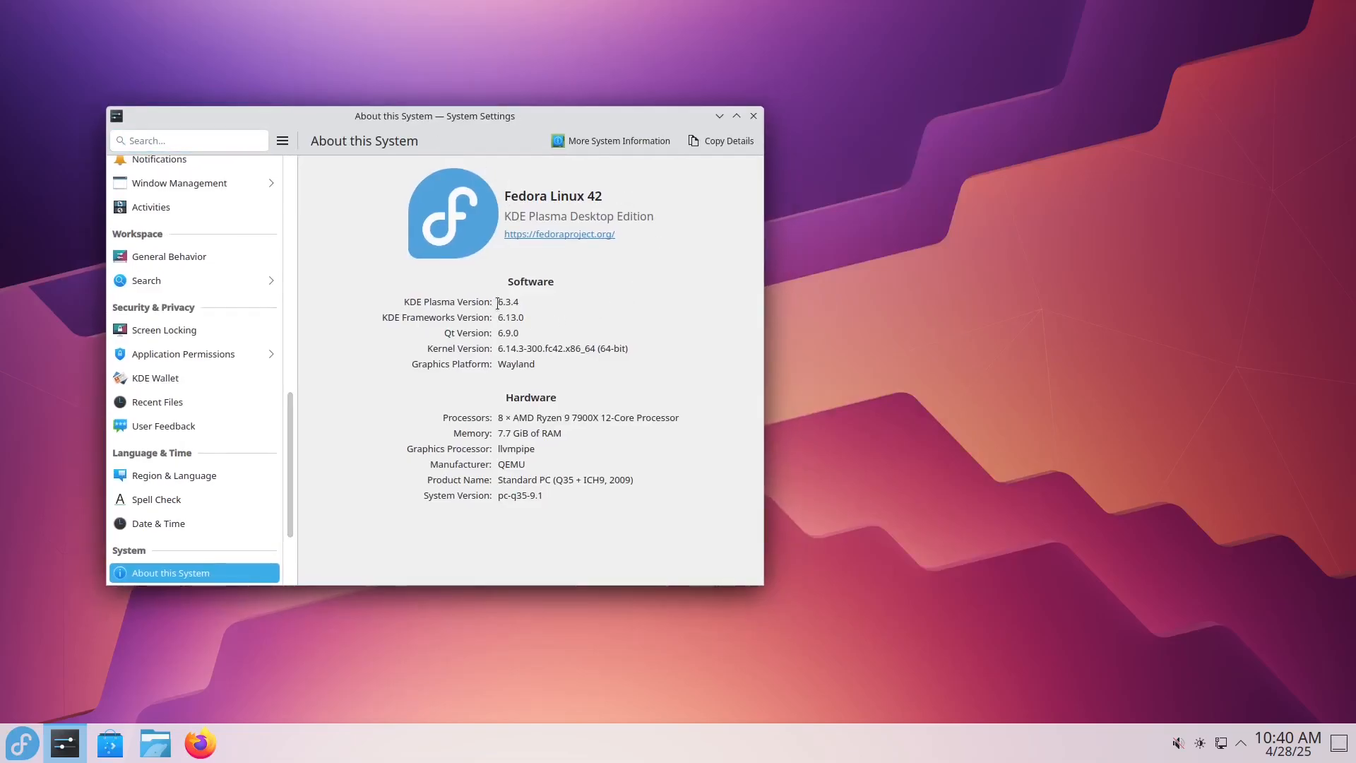
Step: Check the KDE Plasma, KDE Frameworks and kernel versions on the About this System page, highlighting the kernel version text
drag(497, 302, 510, 301)
drag(540, 319, 502, 317)
drag(422, 115, 453, 165)
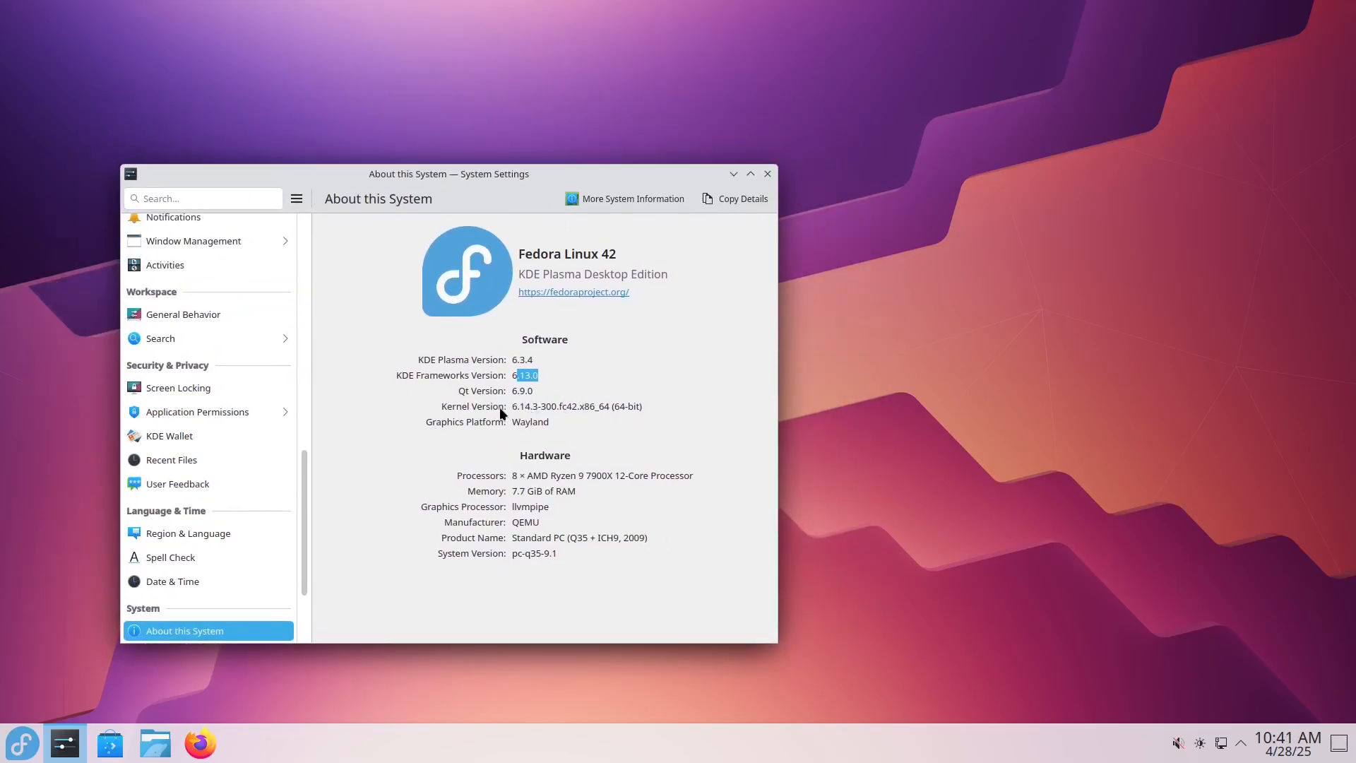
drag(517, 406, 654, 413)
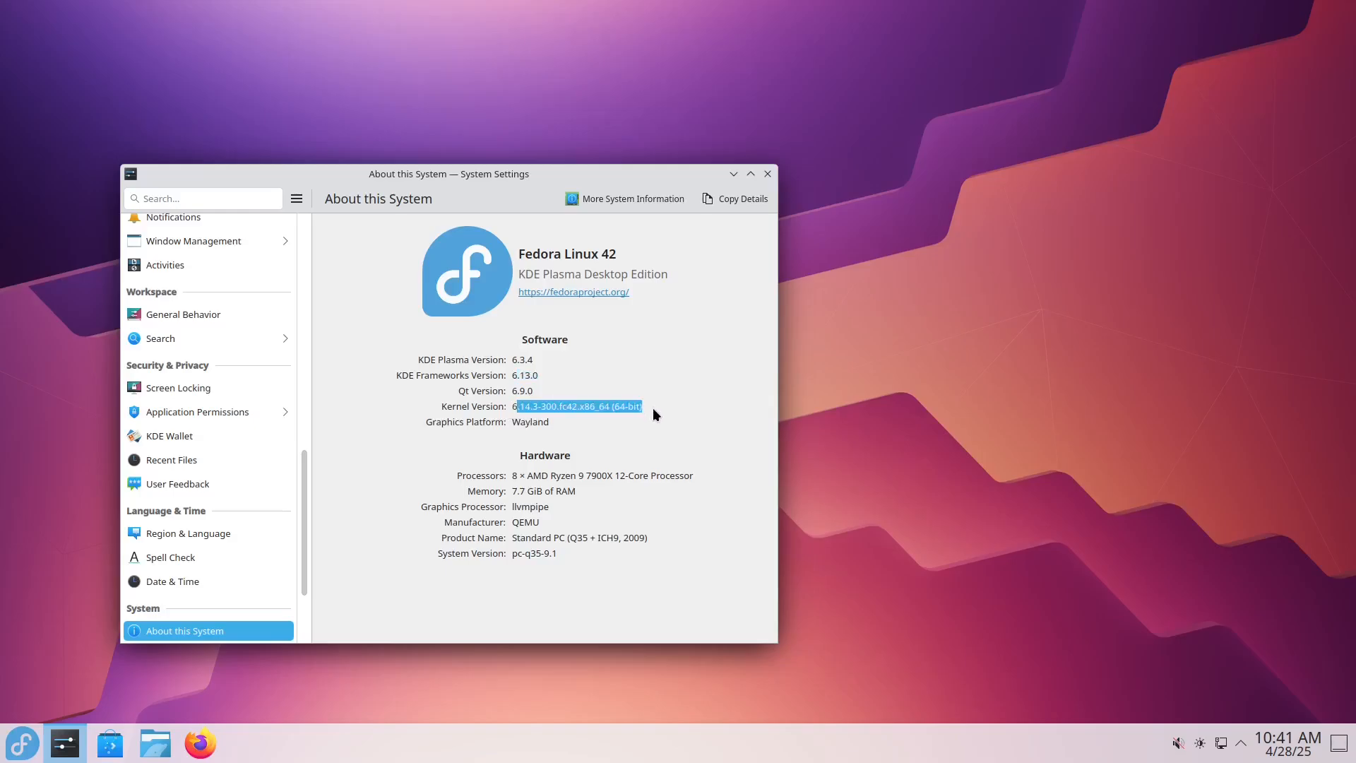
Step: Switch to Firefox, load kernel.org to check the latest kernel release, and close the browser window
click(194, 742)
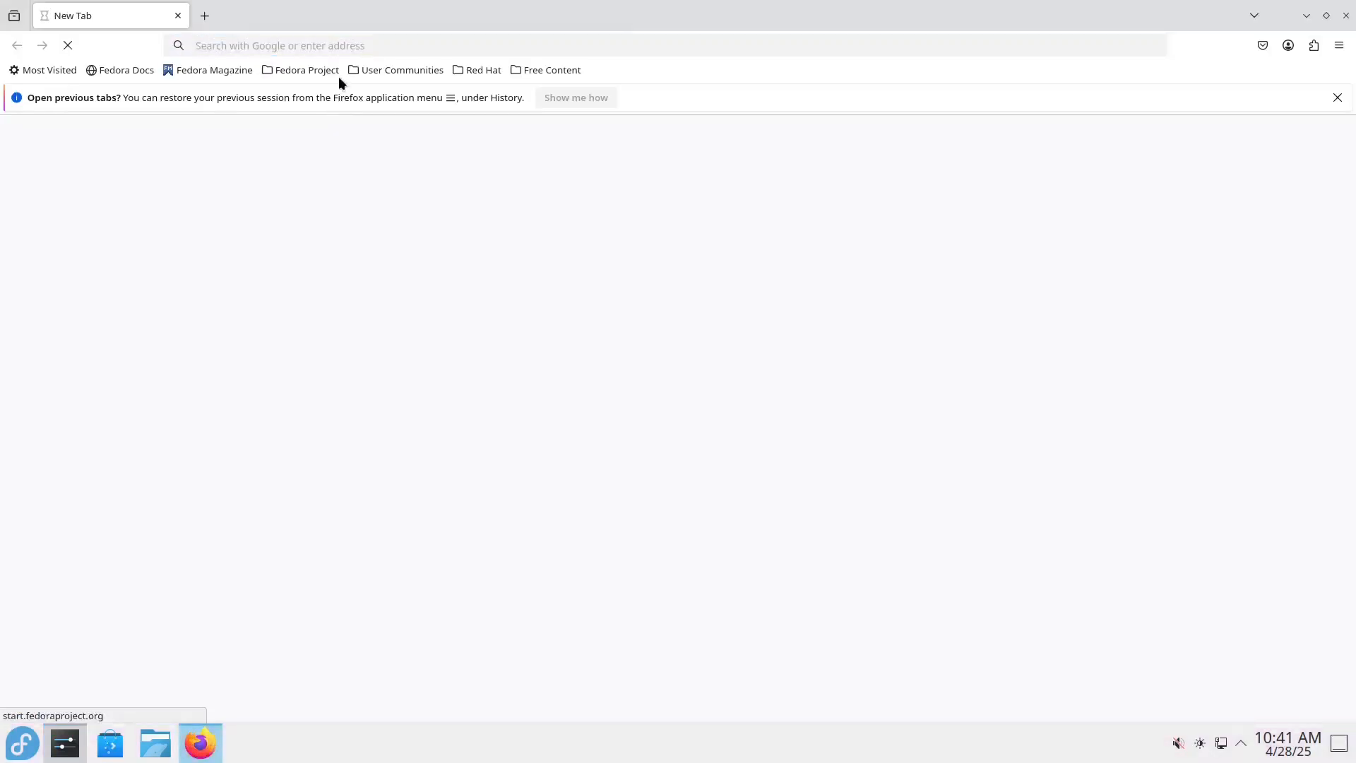
click(331, 70)
click(315, 50)
double_click(310, 48)
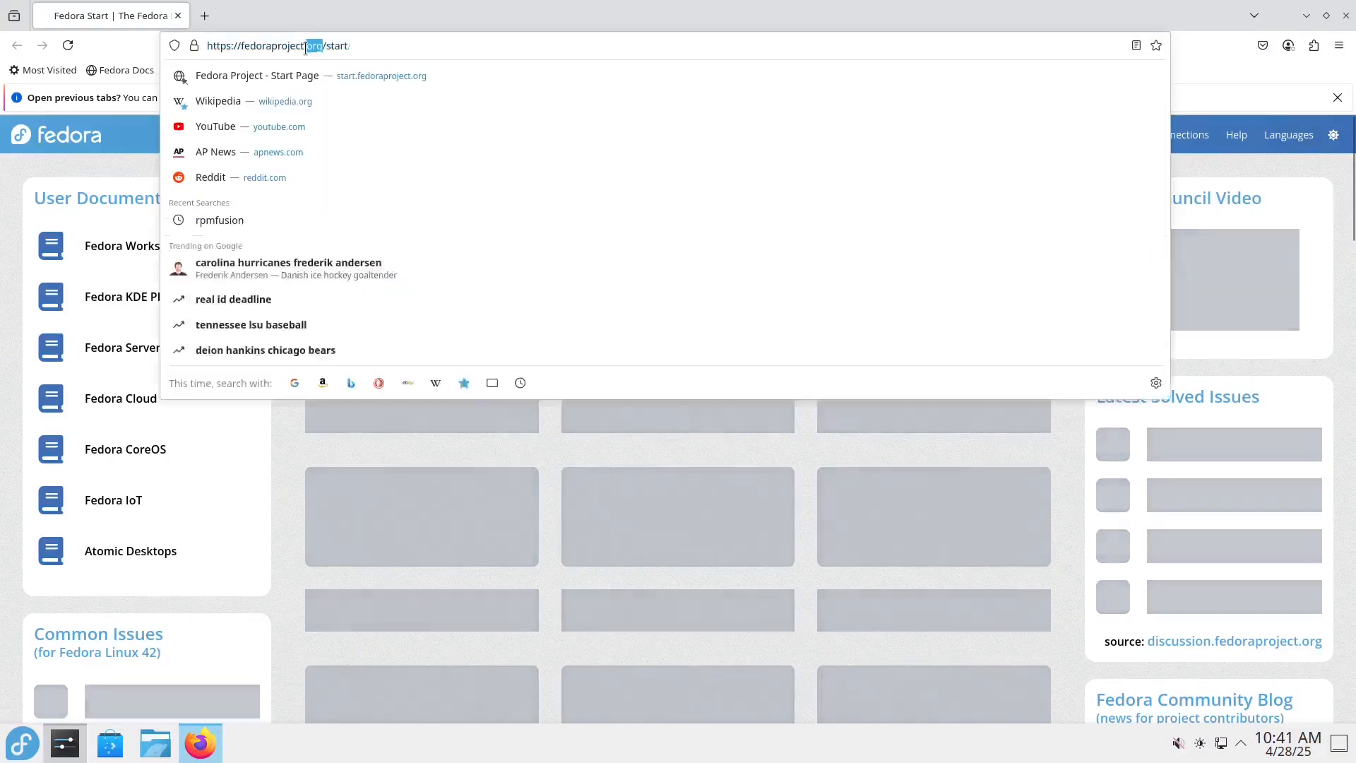
key(ctrl+a)
text(ker)
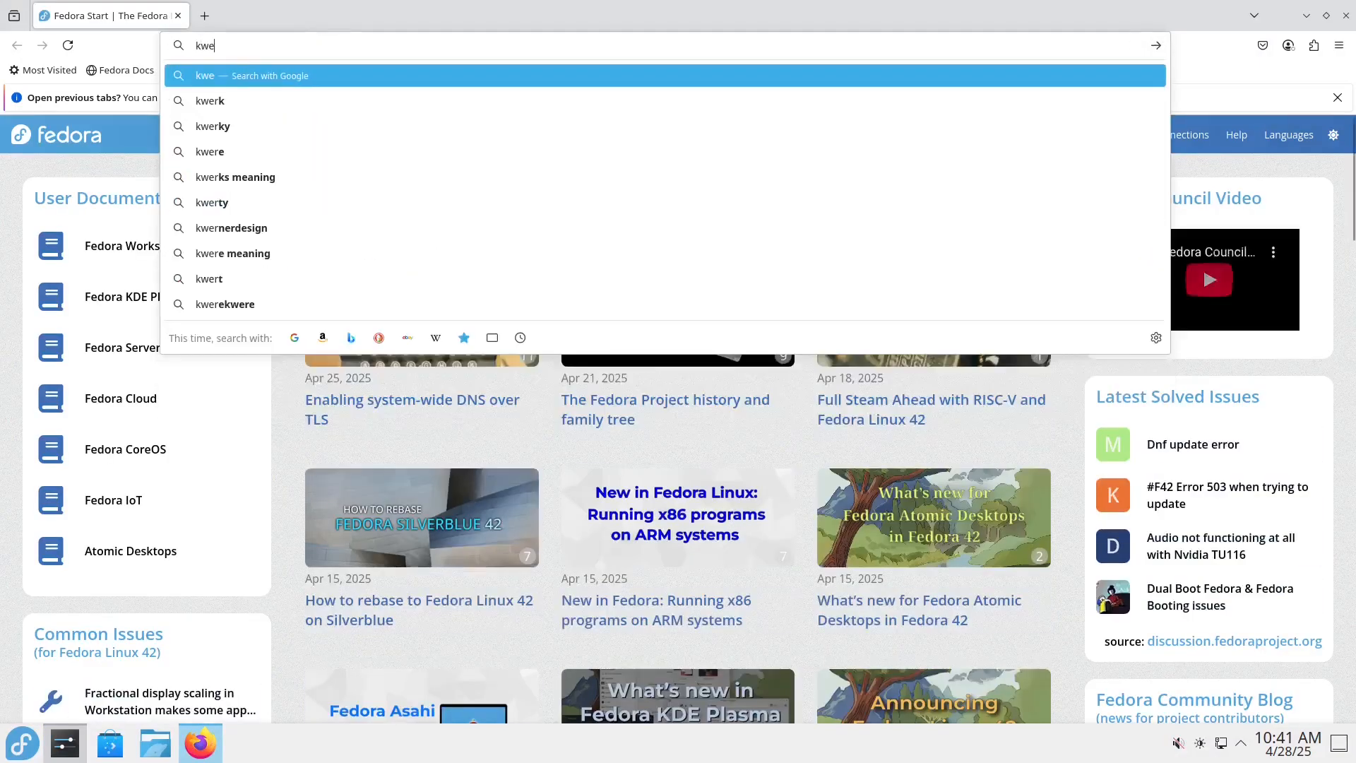
text(nel.org)
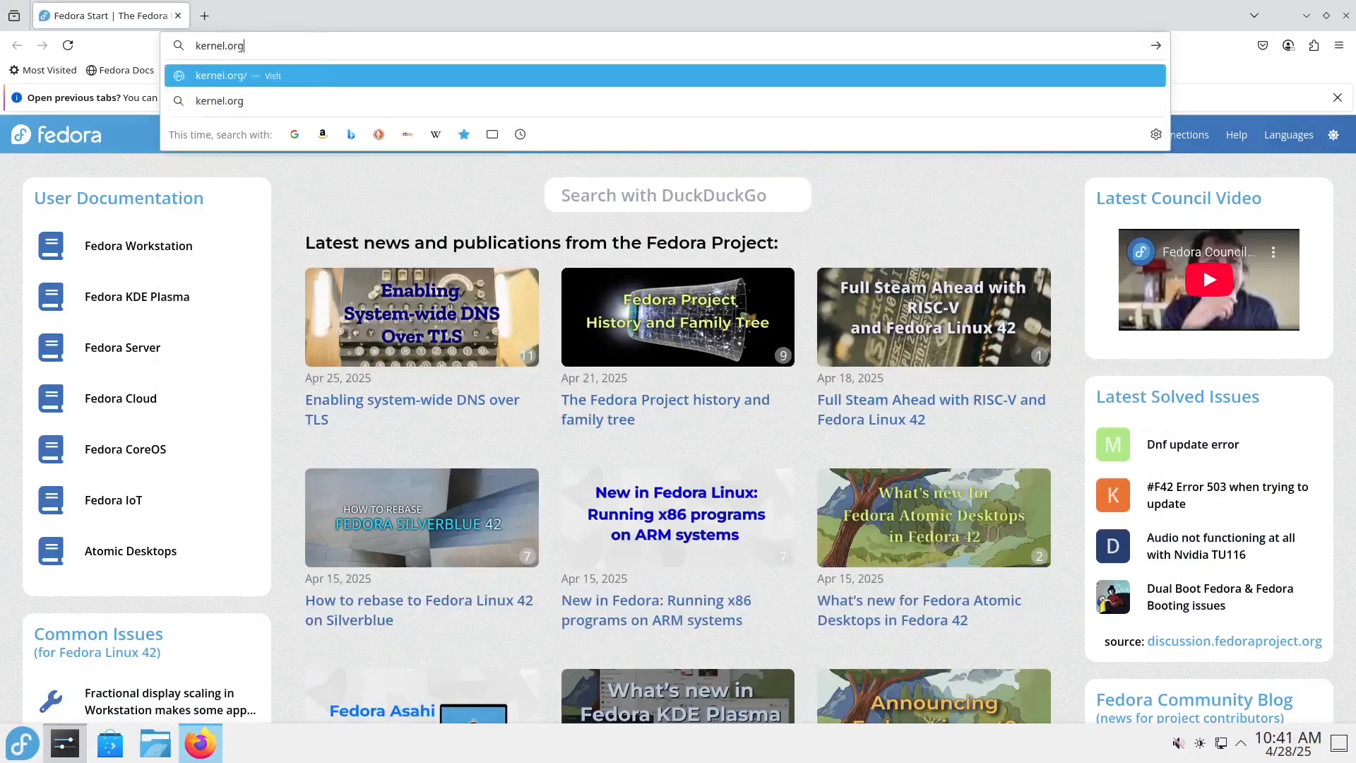
key(Return)
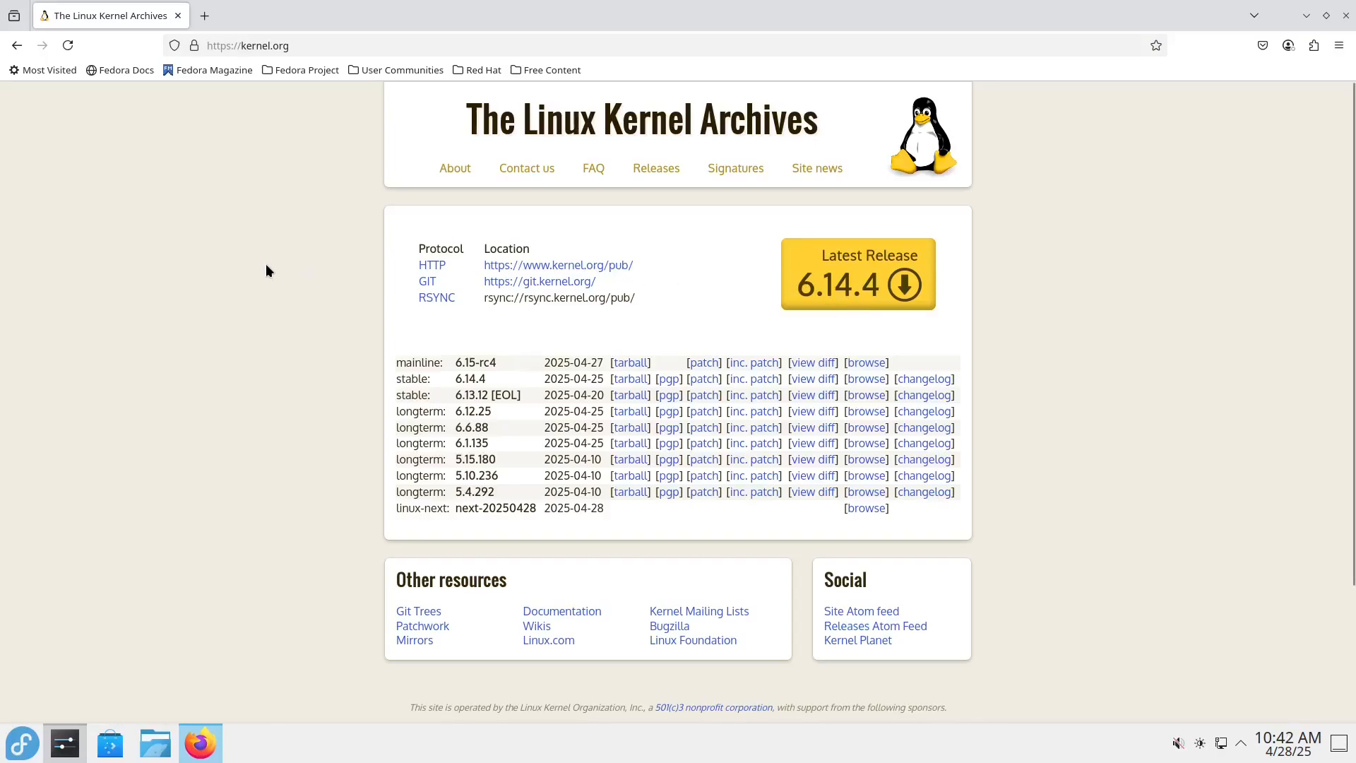
double_click(492, 32)
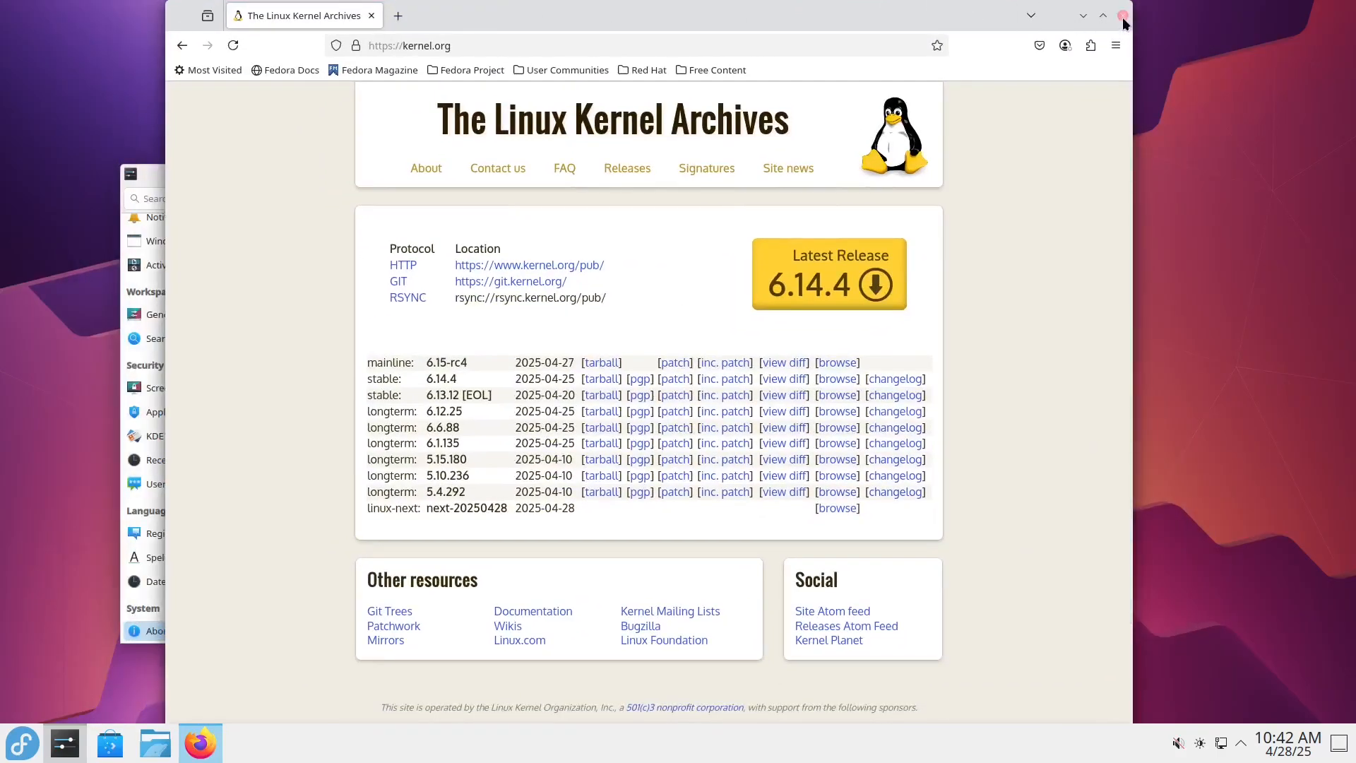
click(1123, 15)
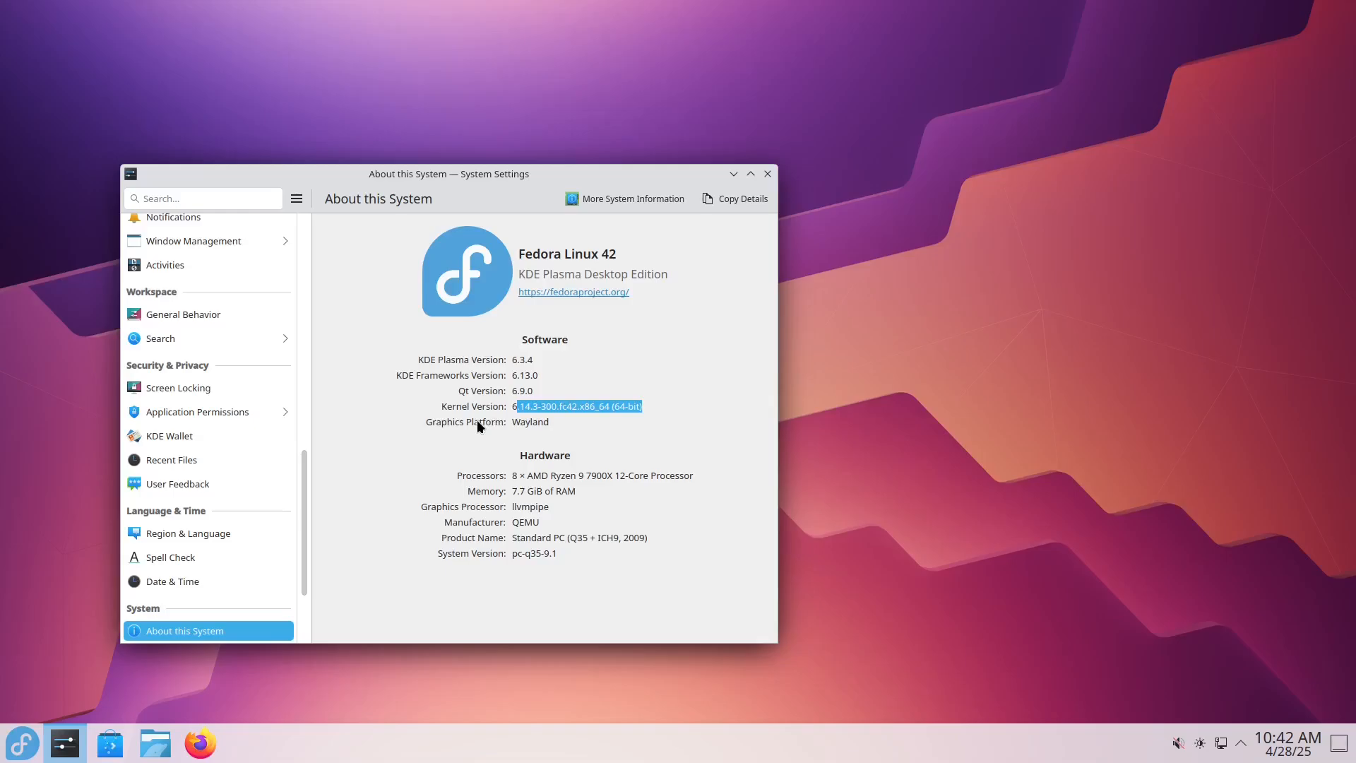
scroll(211, 558, down, 3)
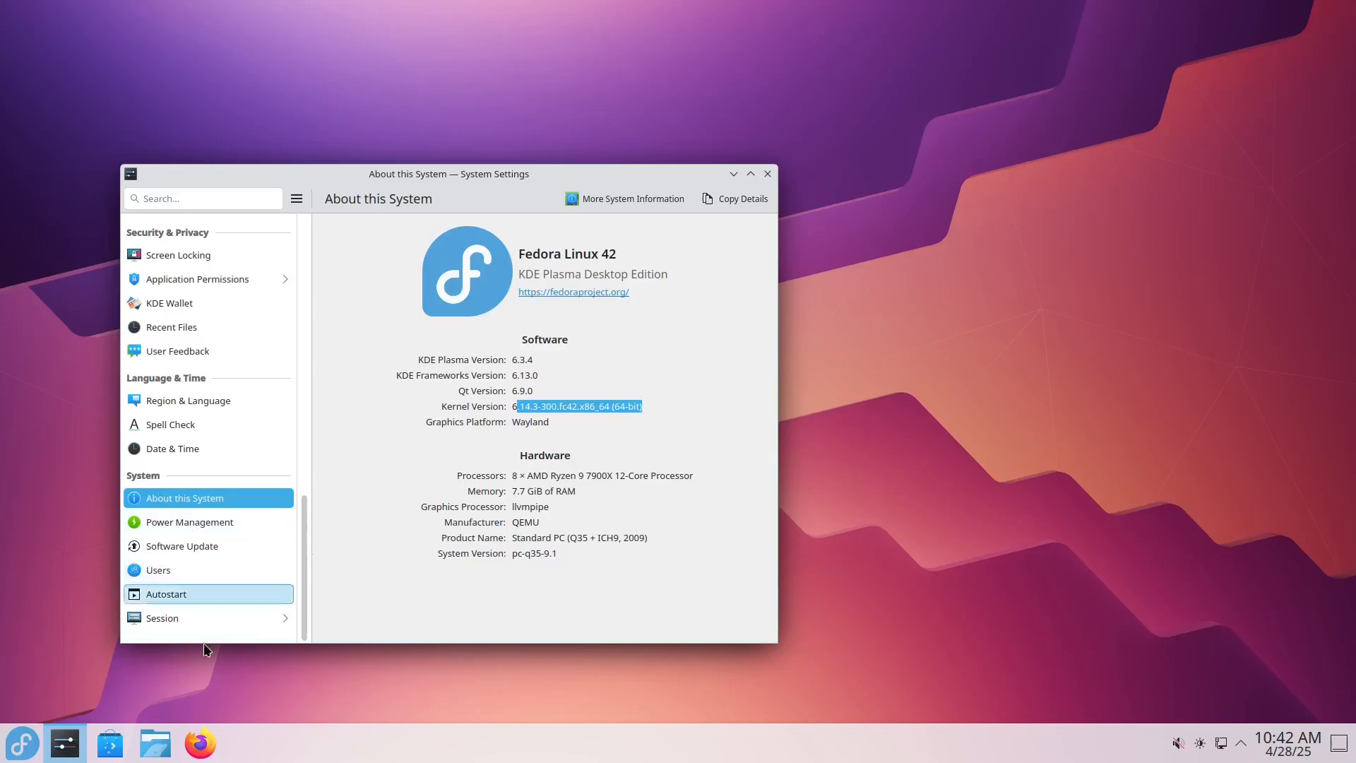
click(200, 743)
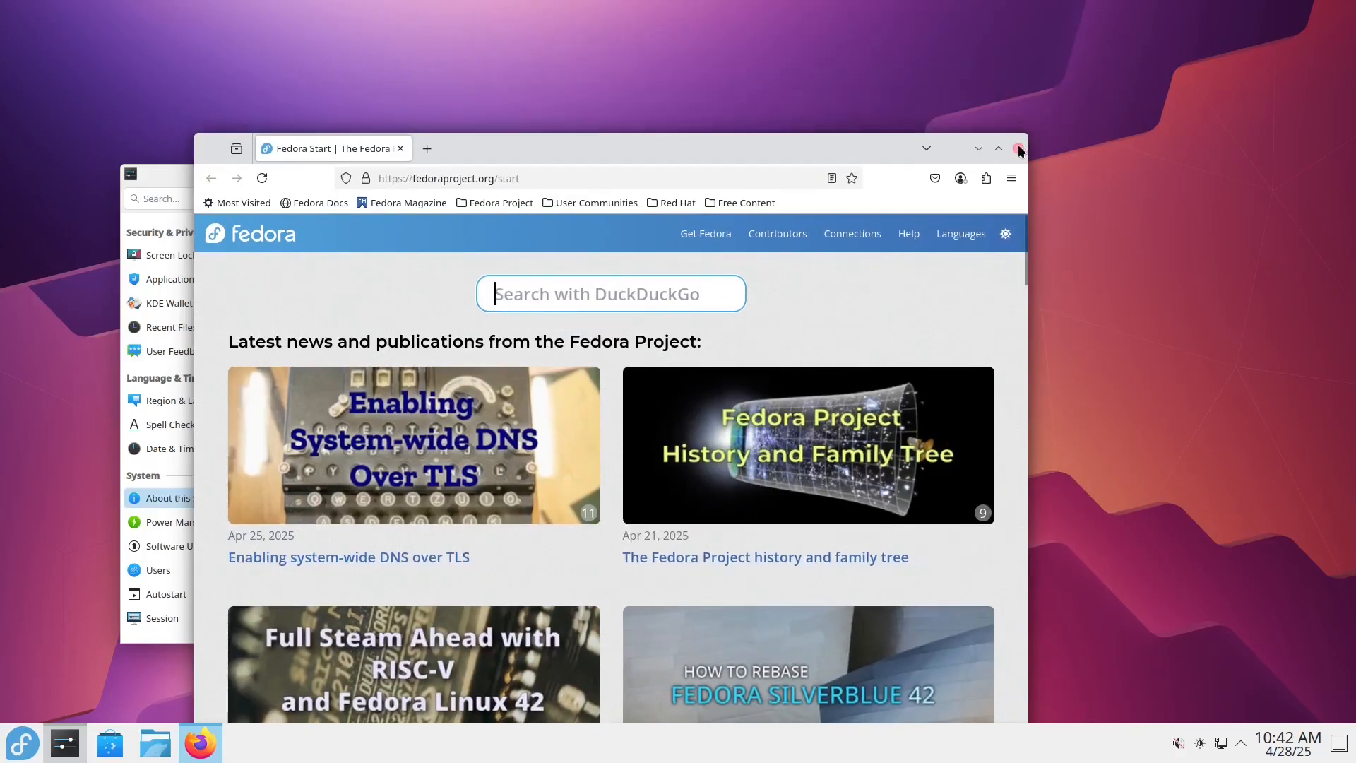
click(1017, 148)
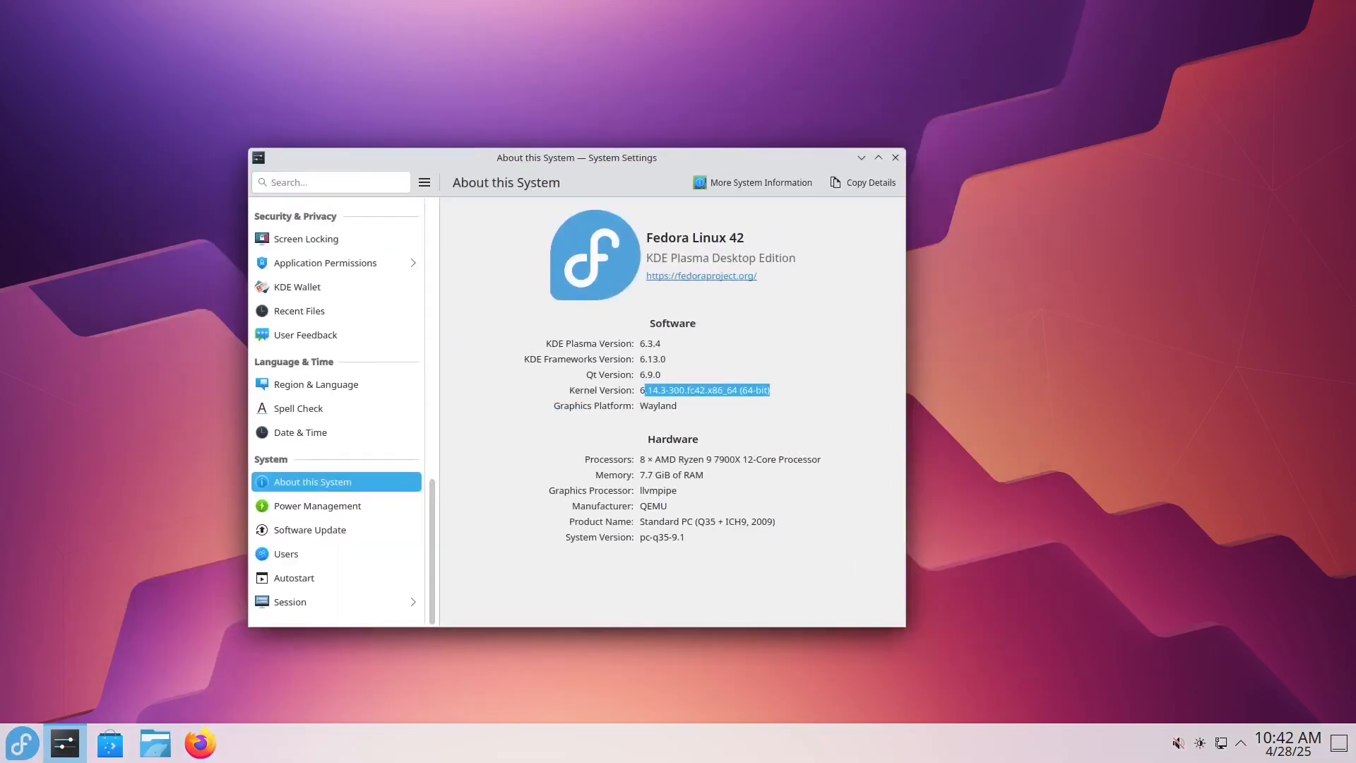
click(22, 743)
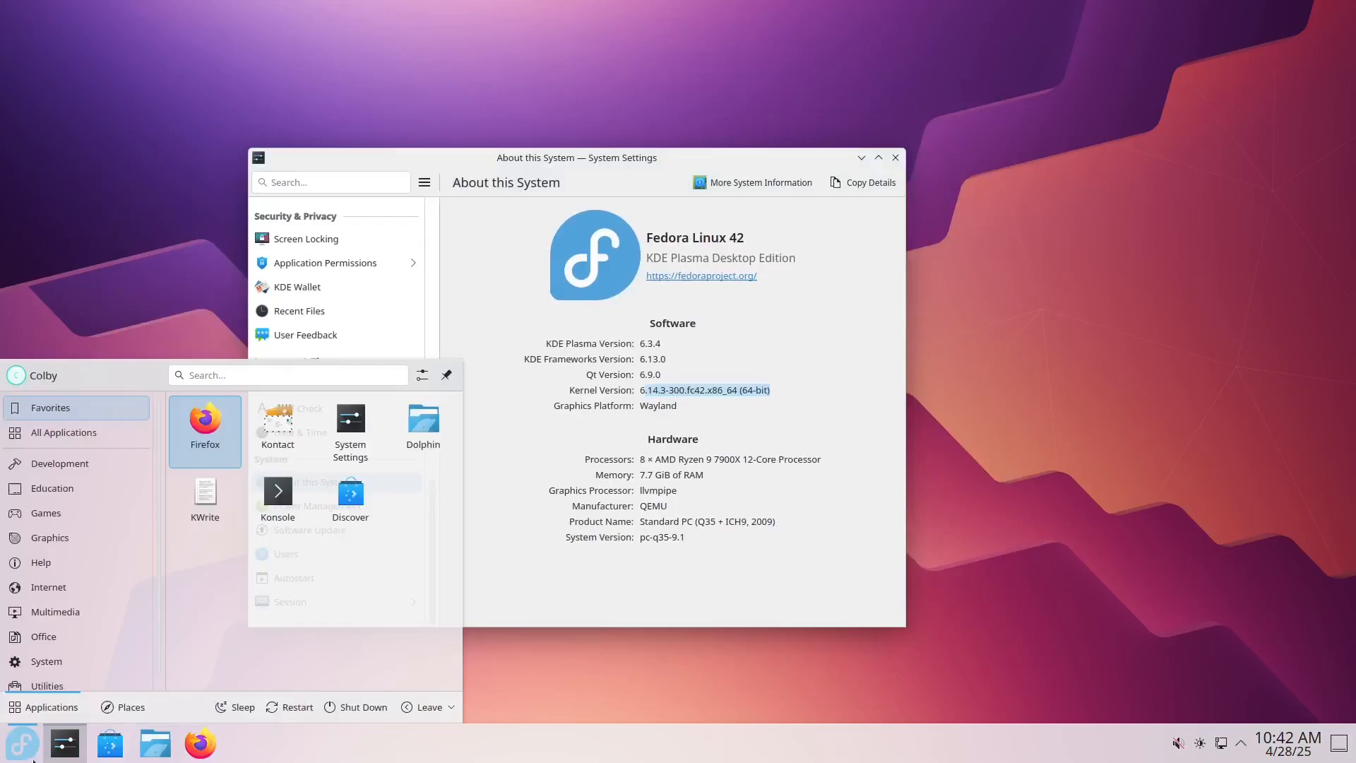
click(588, 688)
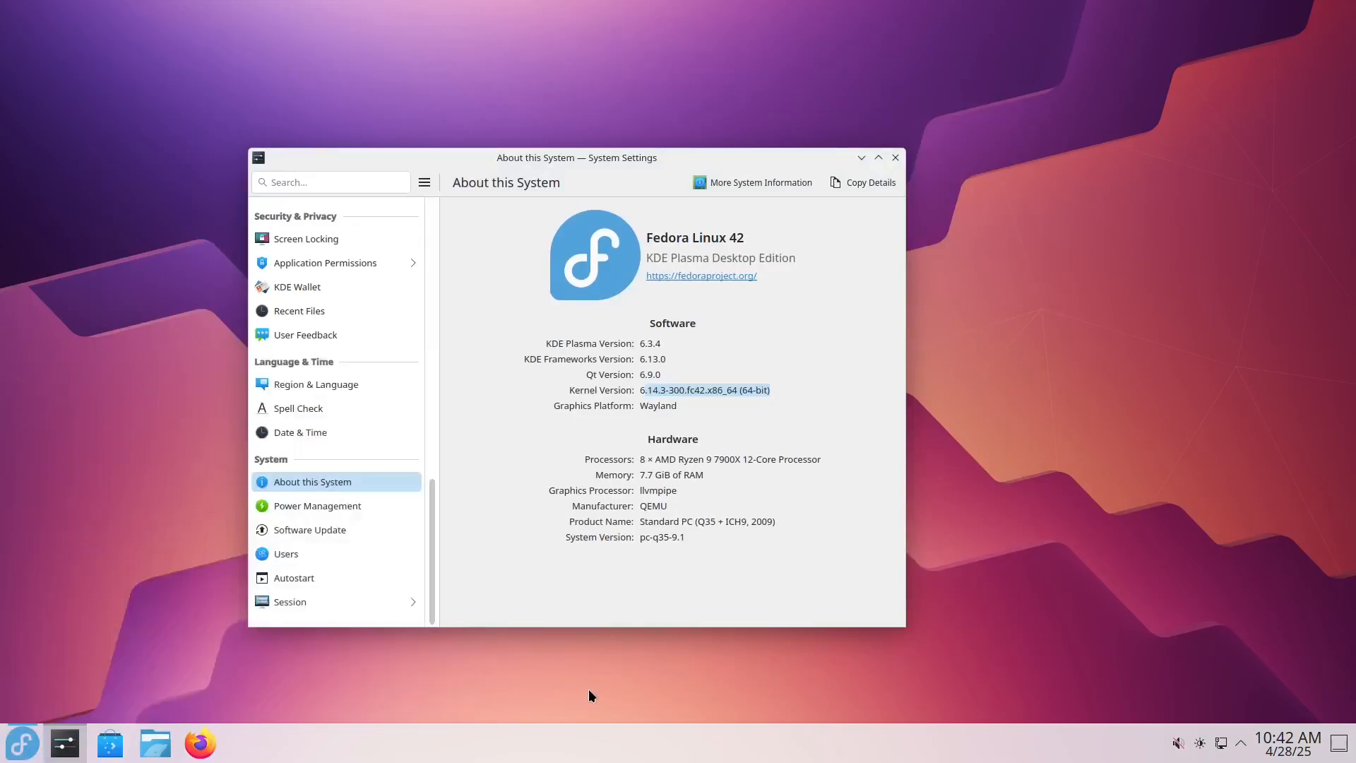
right_click(414, 743)
click(282, 701)
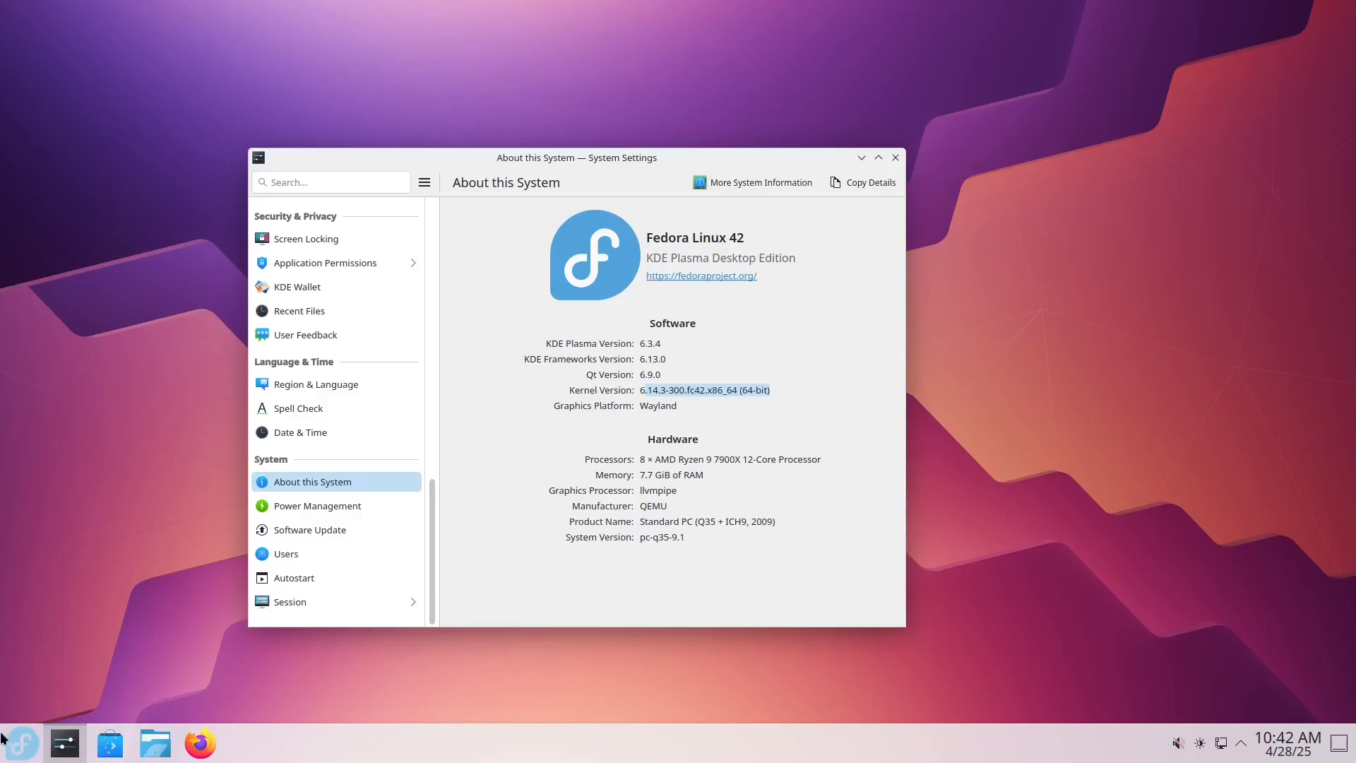
click(21, 745)
mouse_move(56, 543)
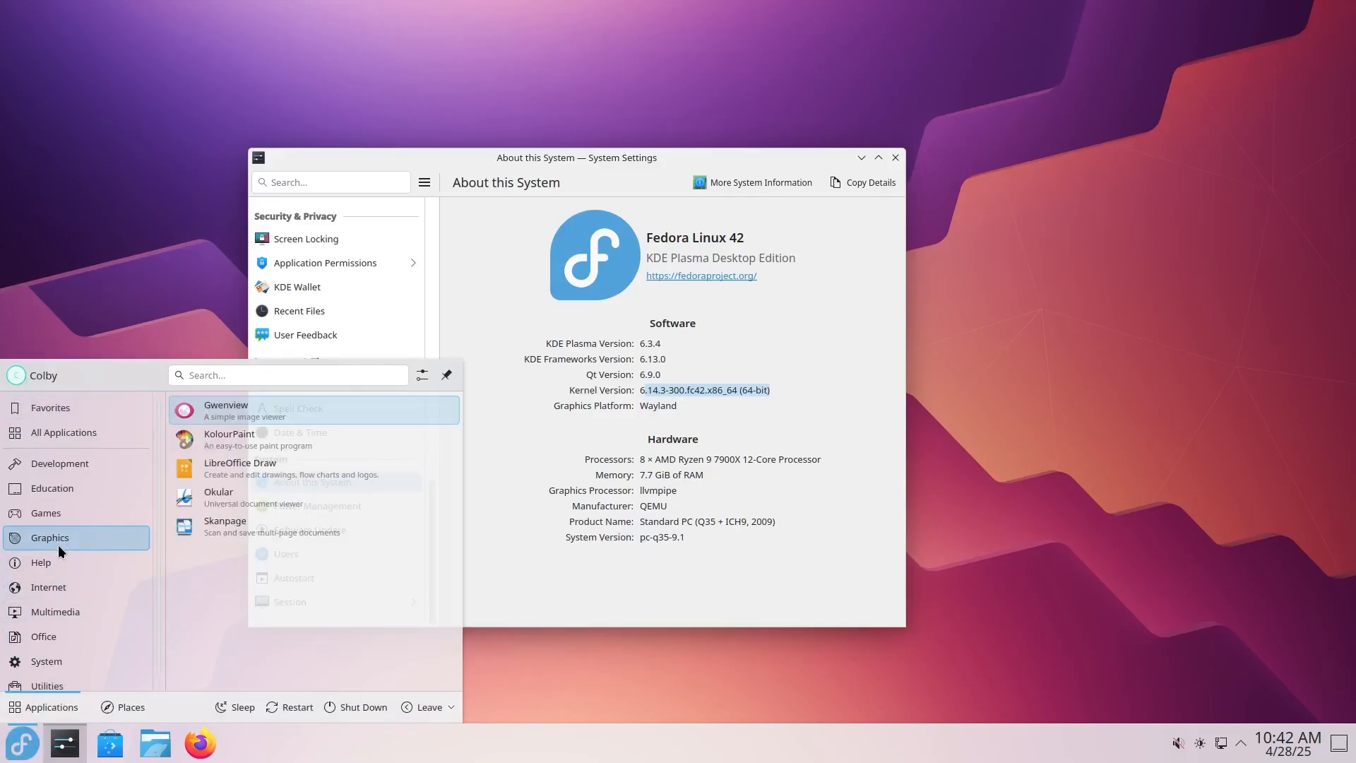
mouse_move(40, 571)
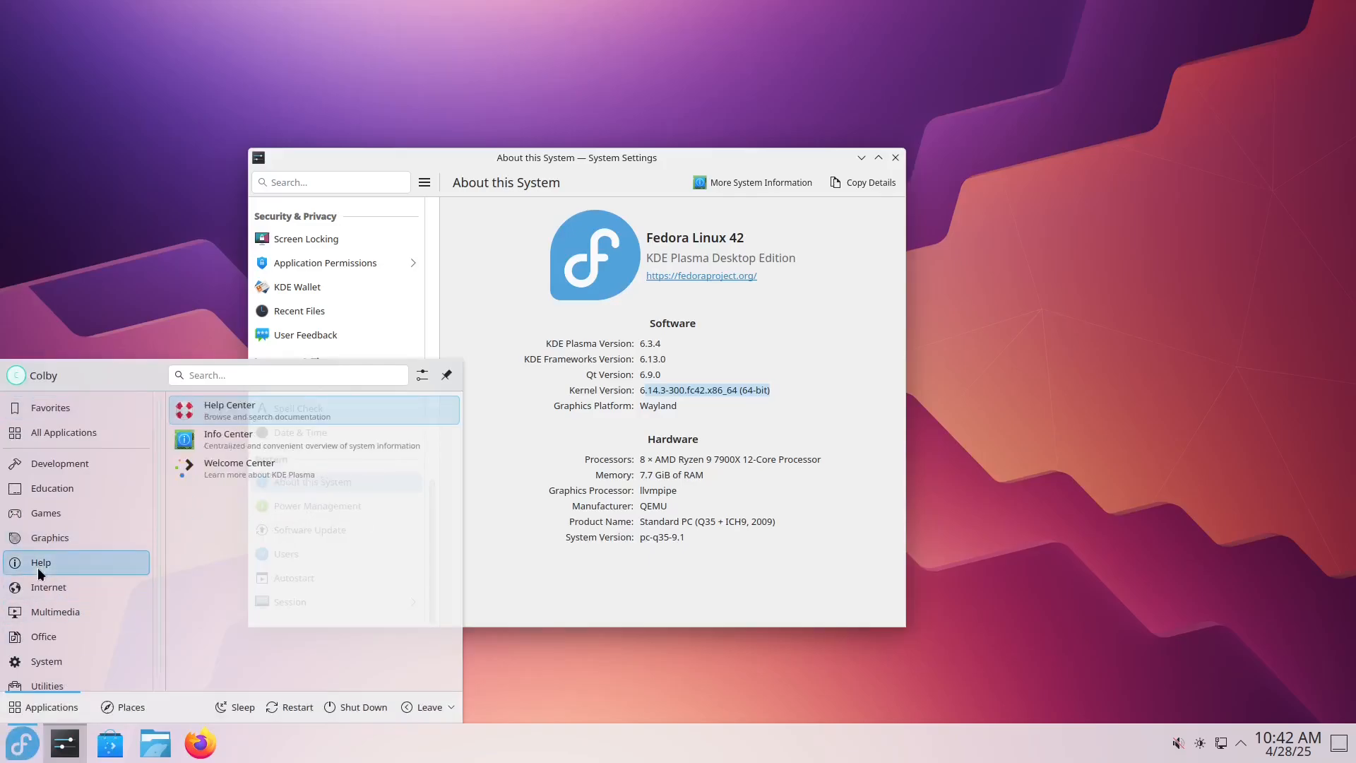
click(598, 622)
Step: View the Home folder in Dolphin, and close both the Dolphin and System Settings windows
click(163, 743)
drag(555, 150, 237, 229)
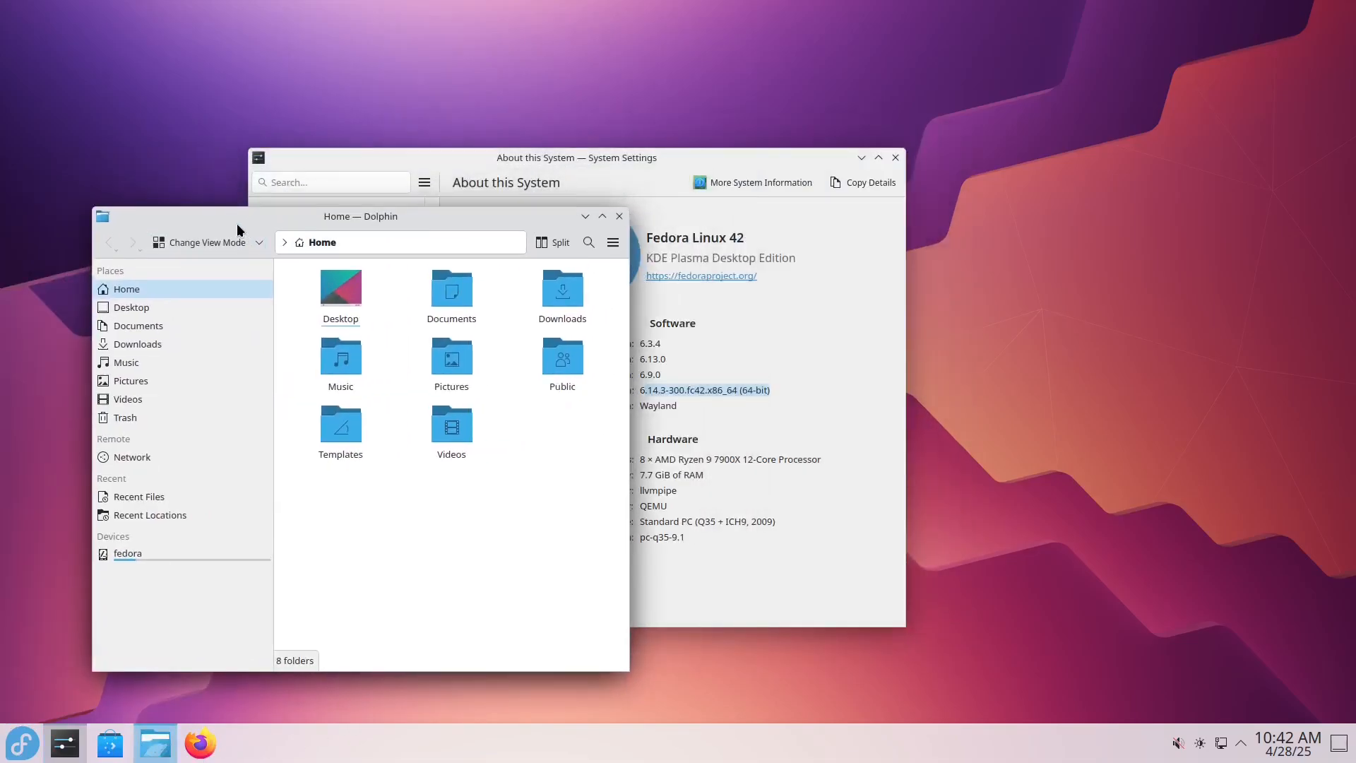
click(619, 216)
drag(574, 158, 538, 184)
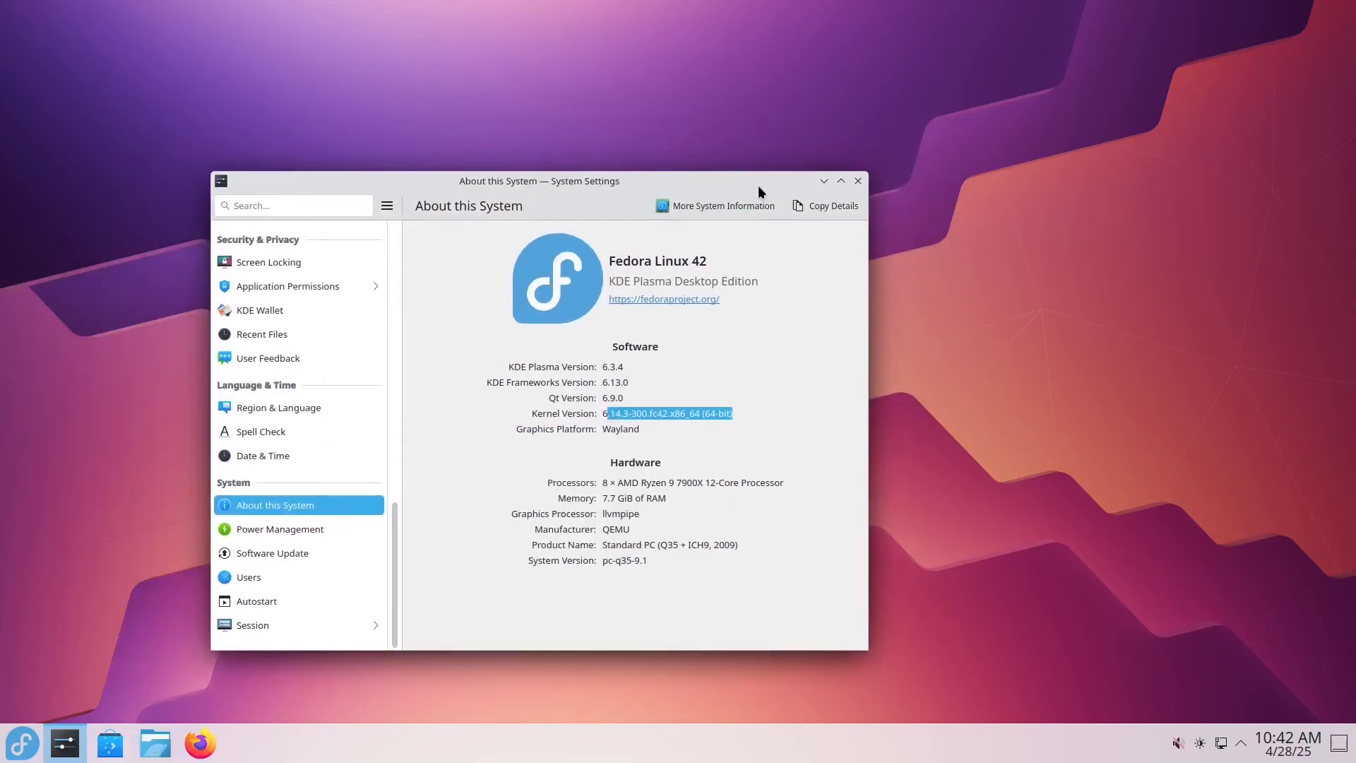
click(856, 182)
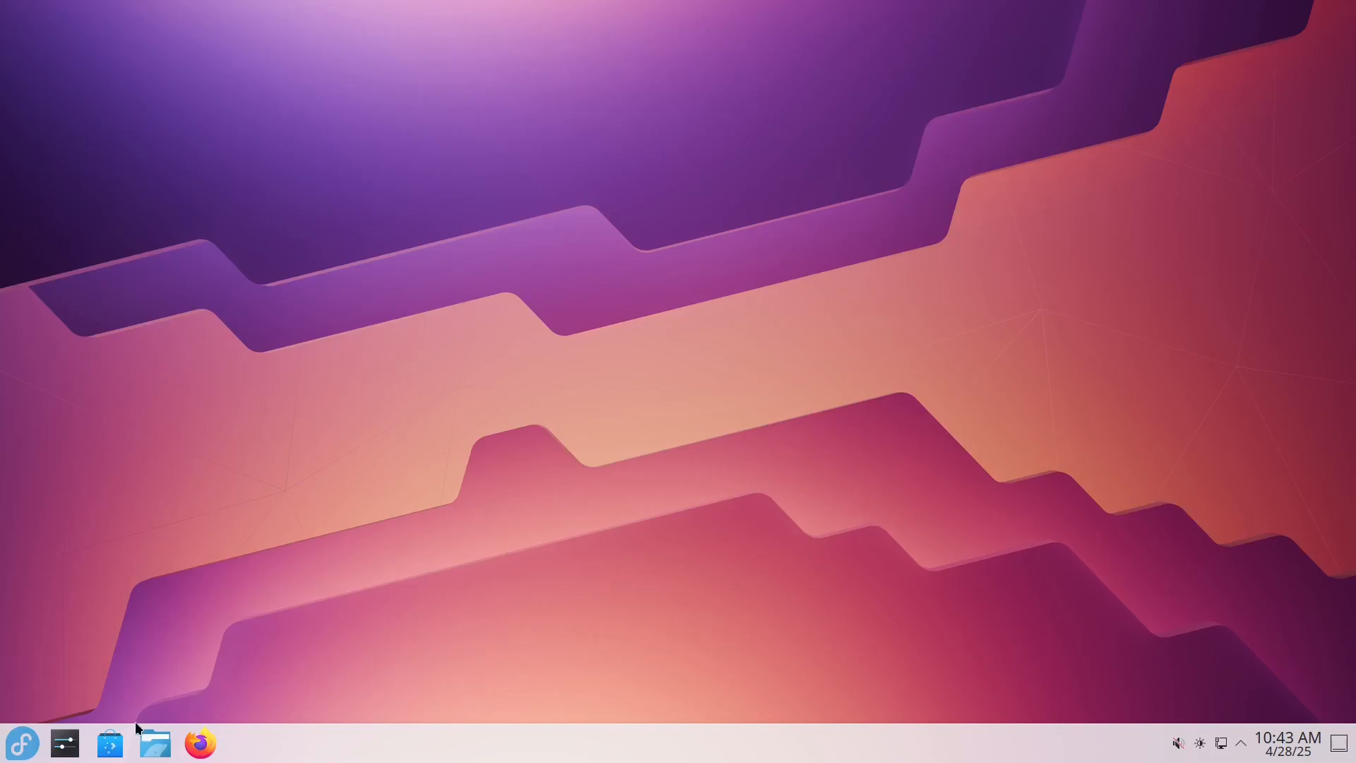
Step: Open the Home folder in Dolphin again and place its window near the middle of the desktop
click(152, 745)
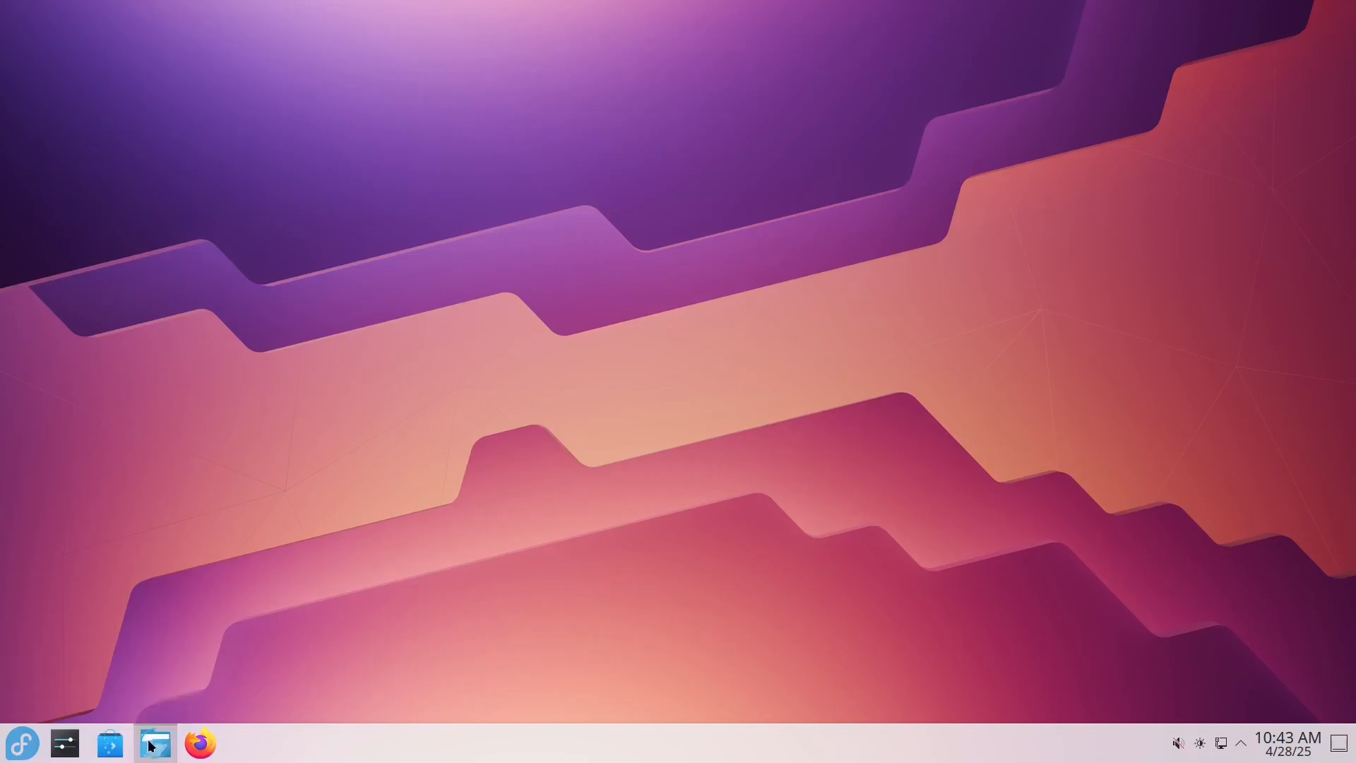
drag(593, 149, 350, 209)
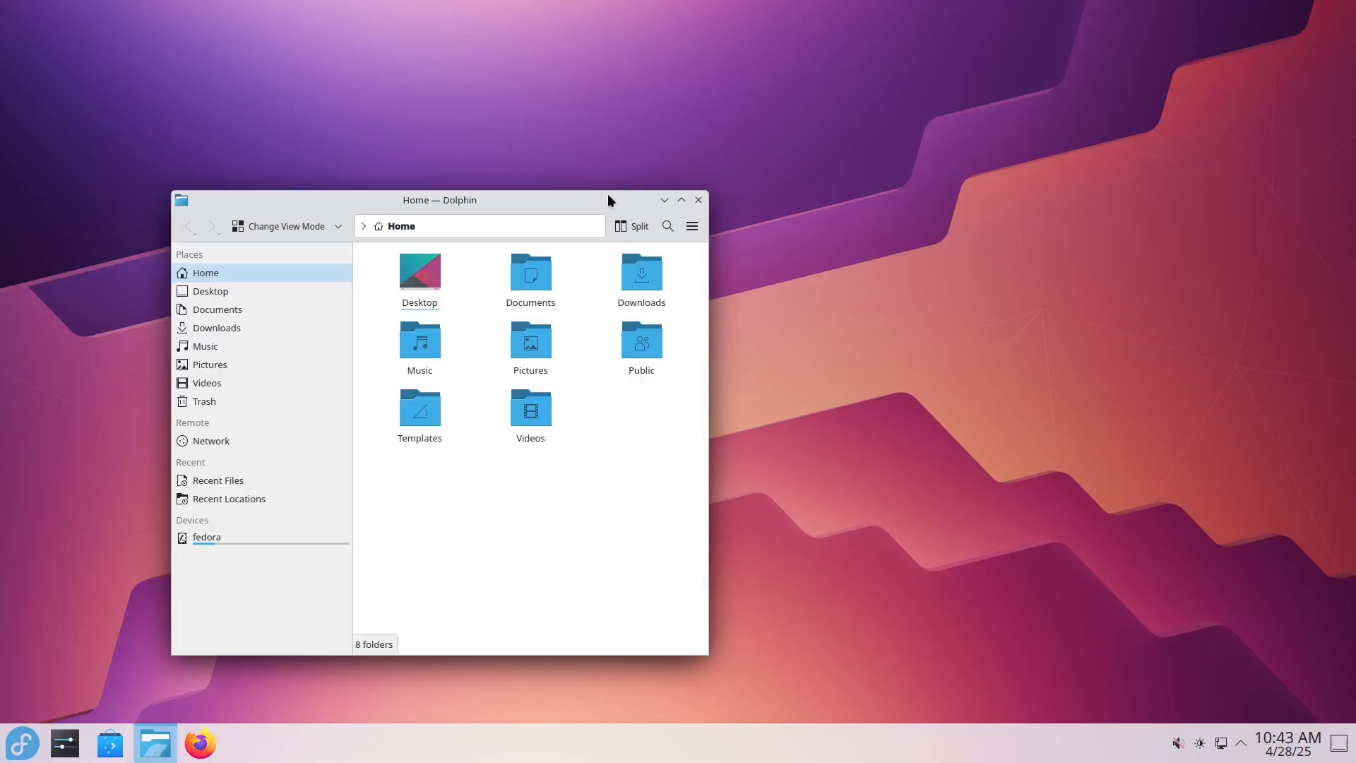
drag(608, 195, 751, 184)
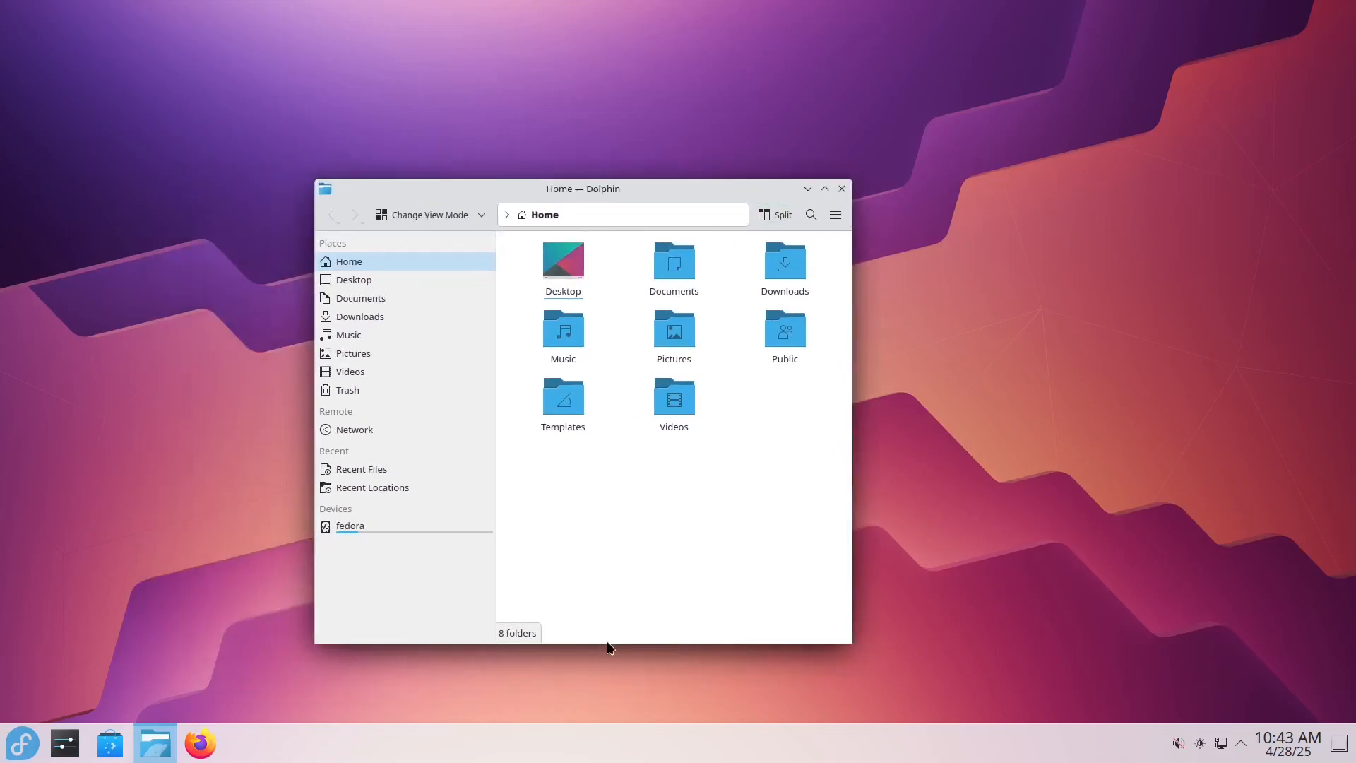